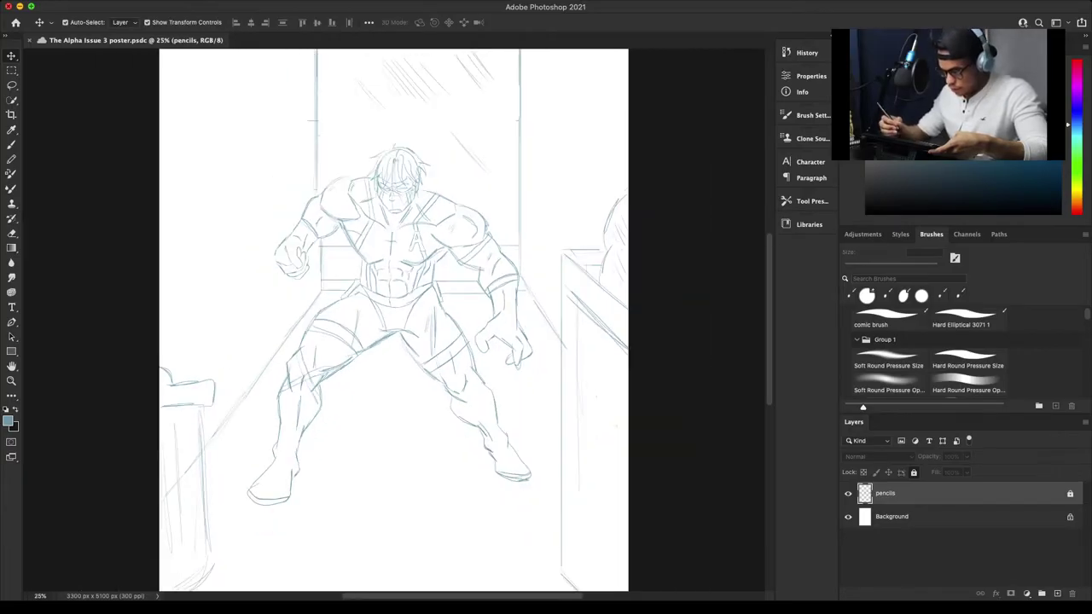
# Add a new layer above the pencils layer and name it "inks".
pyautogui.press('super+minus')
pyautogui.press('super+plus')
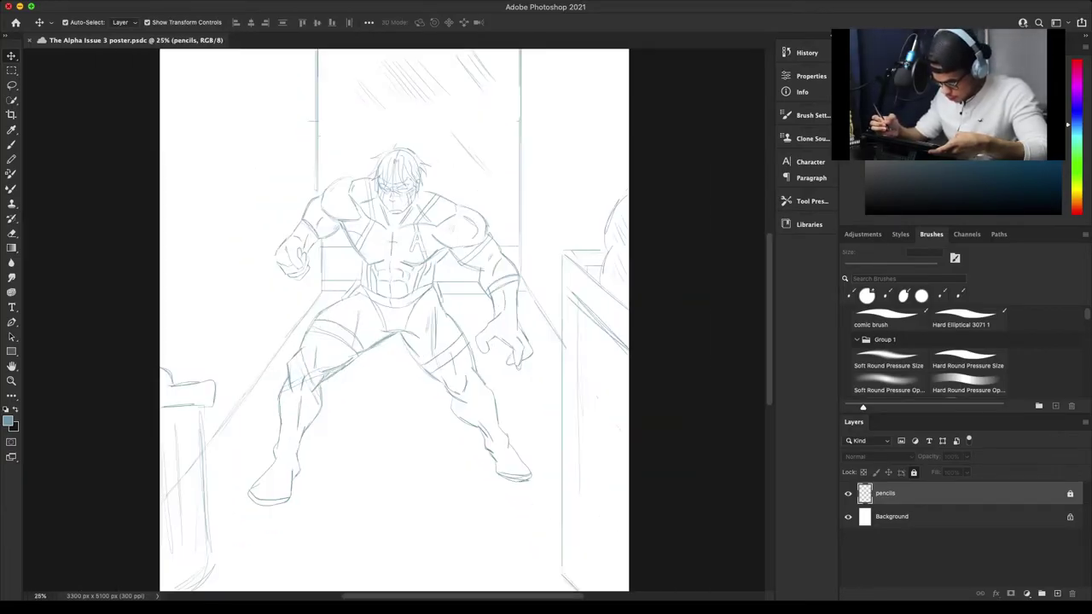
pyautogui.scroll(5, 394, 321)
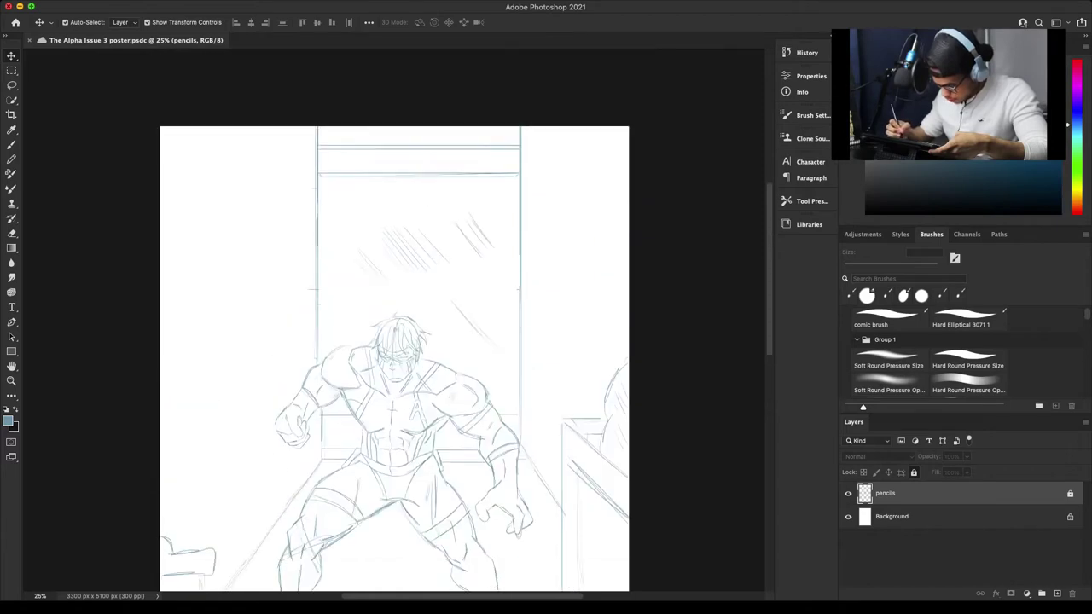
pyautogui.scroll(-4, 394, 320)
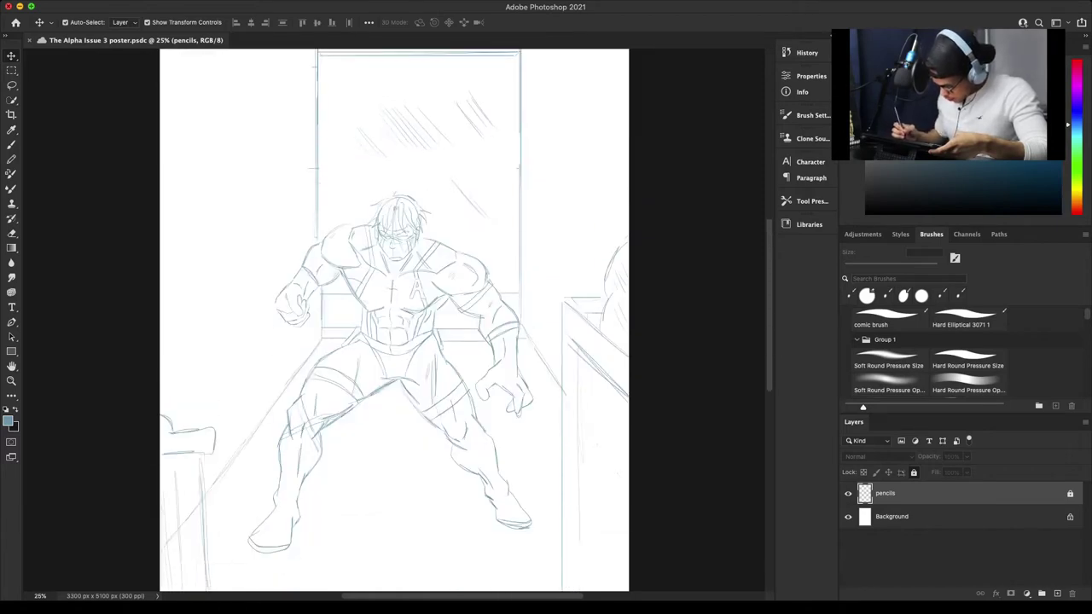
pyautogui.click(1058, 594)
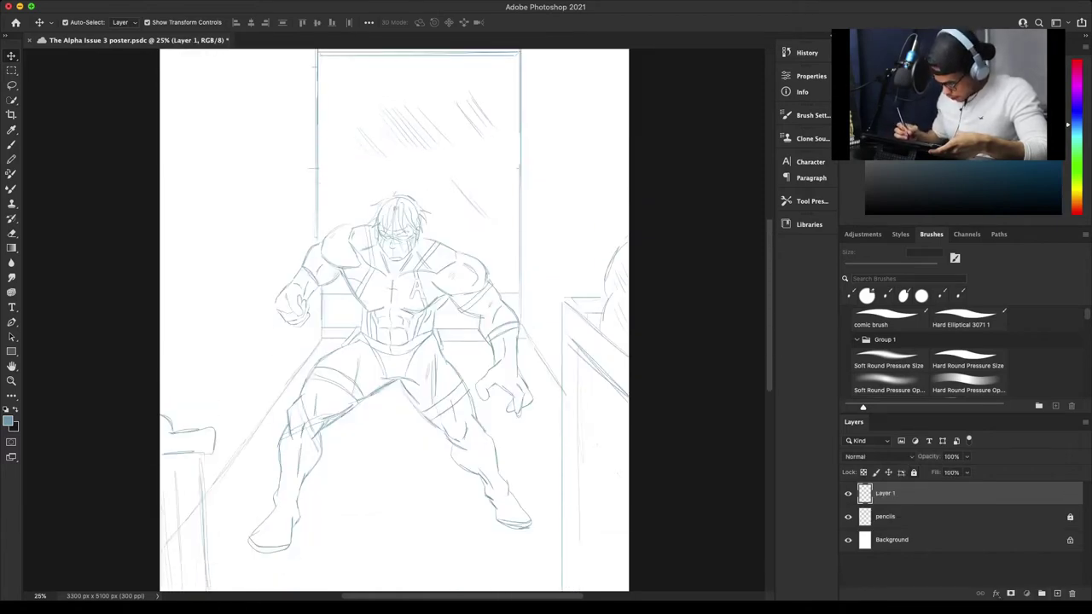
pyautogui.doubleClick(885, 494)
pyautogui.press('BackSpace')
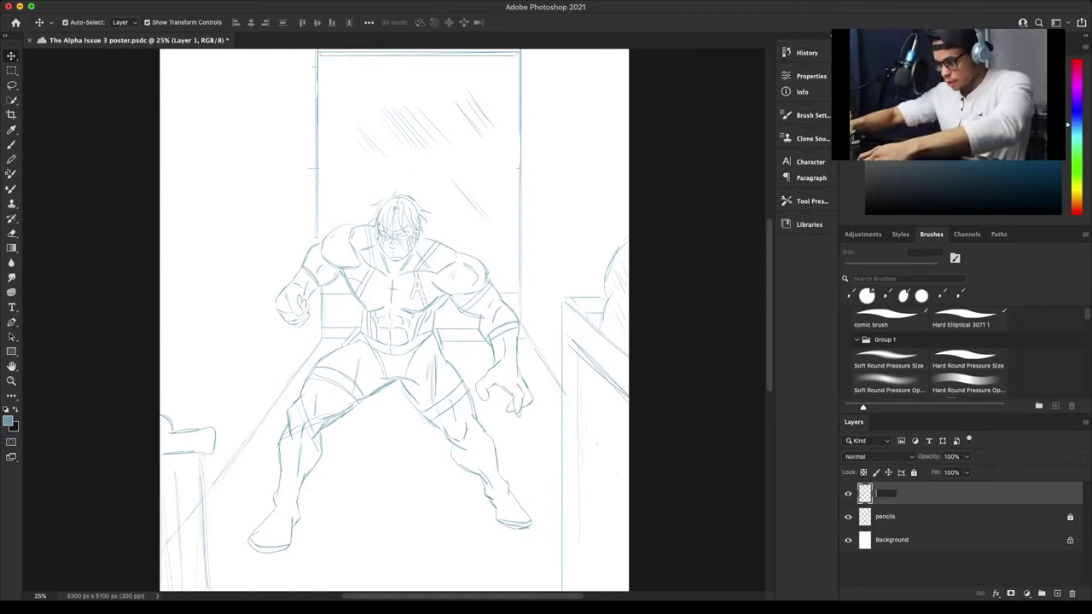
pyautogui.write('Inks')
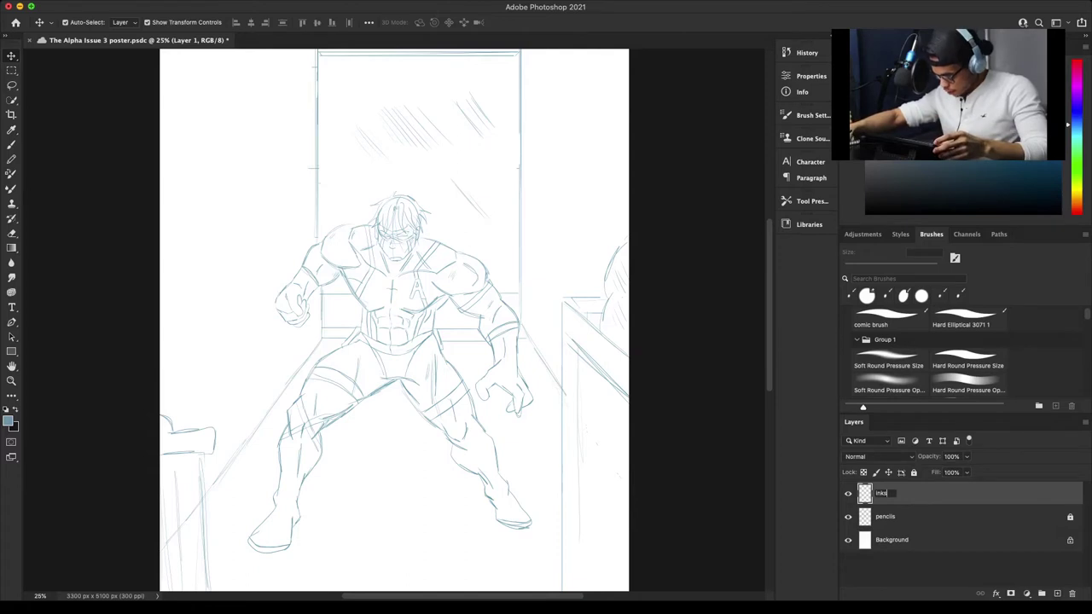
pyautogui.press('Return')
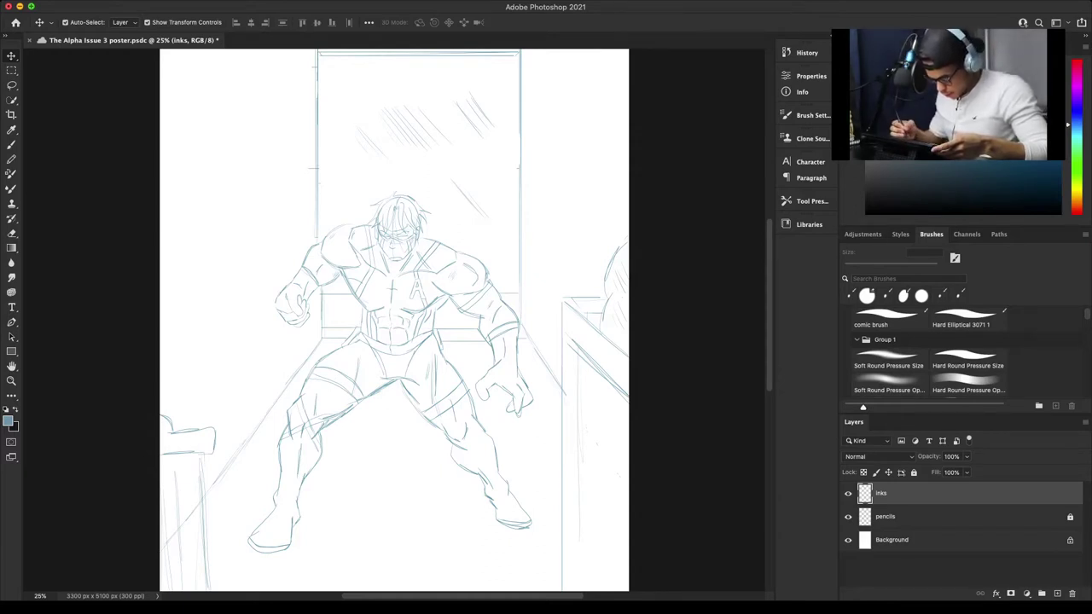
# Set the foreground colour to black and activate the Brush tool for the inks layer.
pyautogui.scroll(5, 394, 320)
pyautogui.scroll(-4, 394, 320)
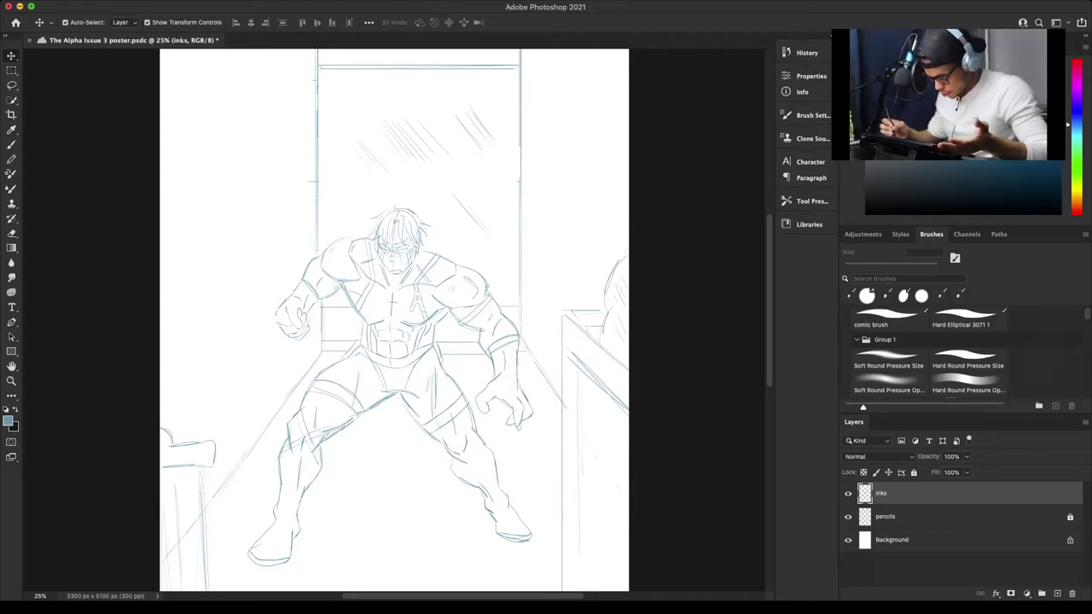
pyautogui.click(866, 203)
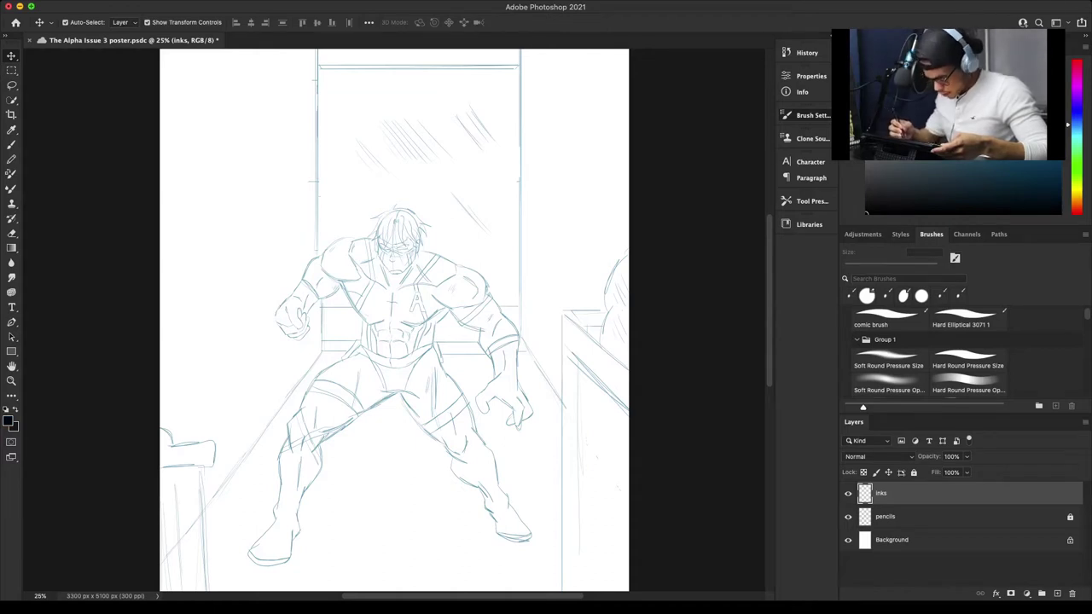
pyautogui.press('b')
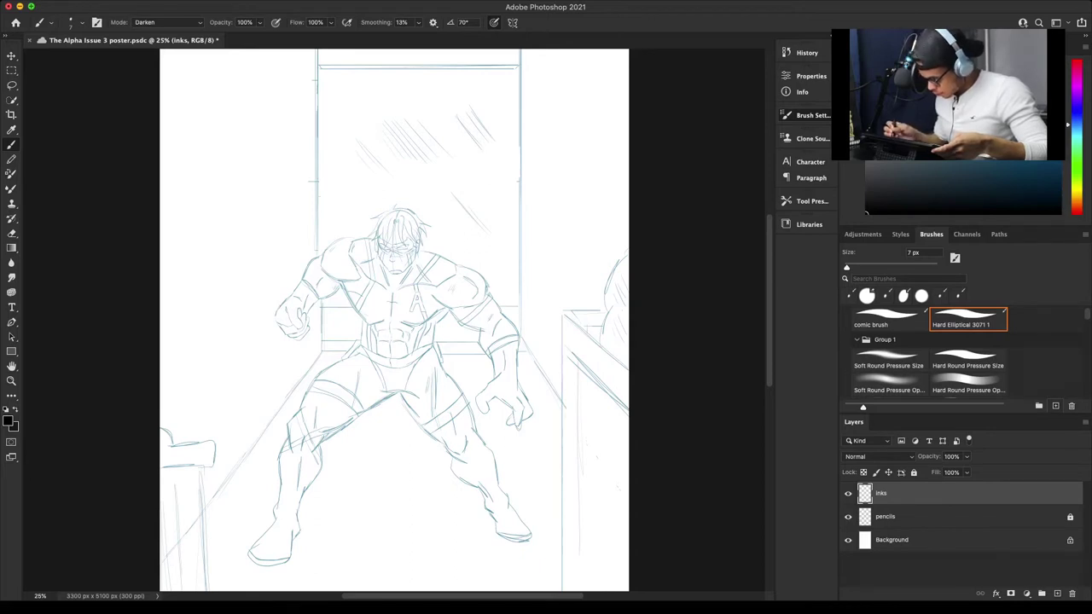
# Choose the Hard Elliptical 3071 1 brush and set its opacity to 100% and smoothing to 14%.
pyautogui.scroll(-3, 929, 350)
pyautogui.scroll(4, 929, 350)
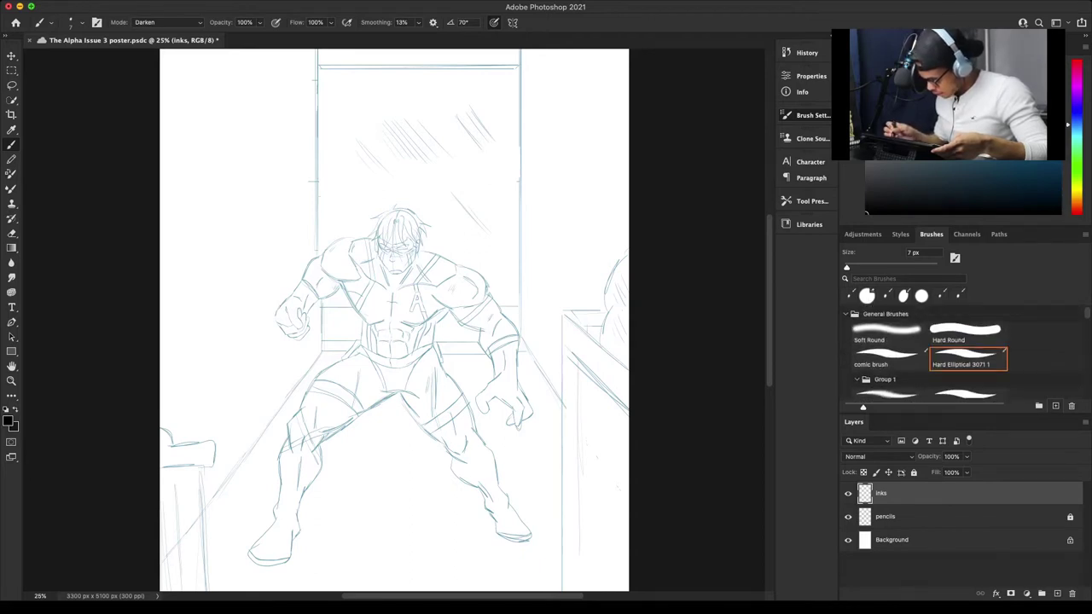
pyautogui.scroll(2, 929, 350)
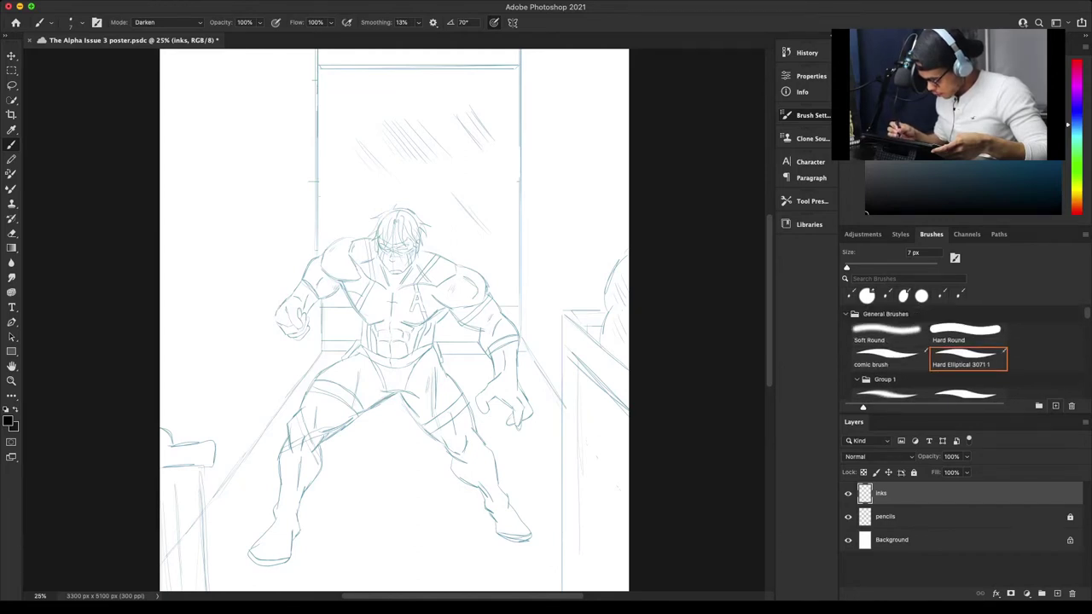
pyautogui.click(966, 333)
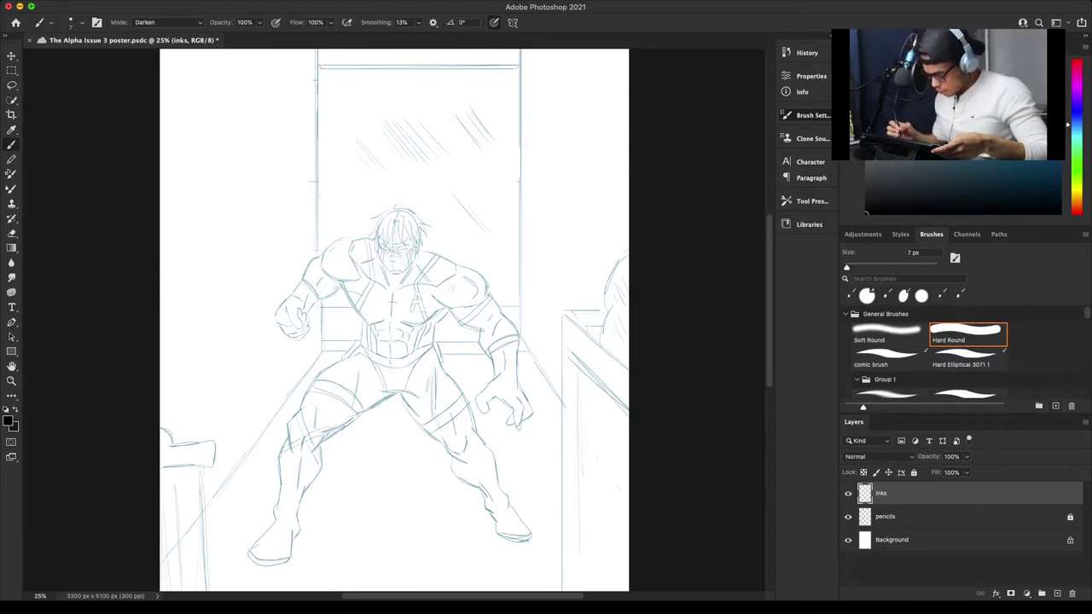
pyautogui.click(968, 358)
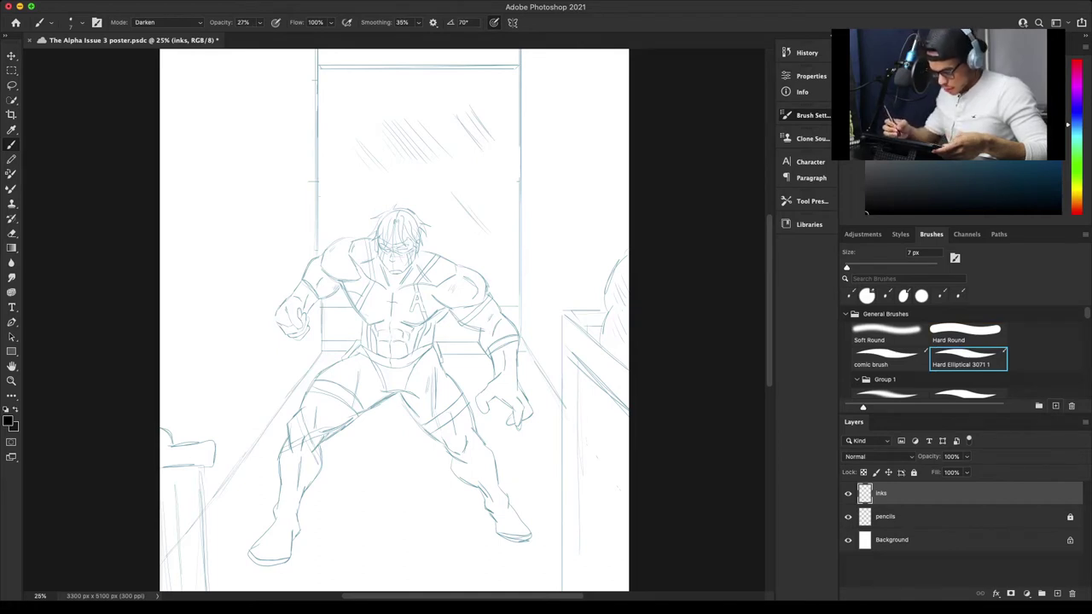
pyautogui.press('0')
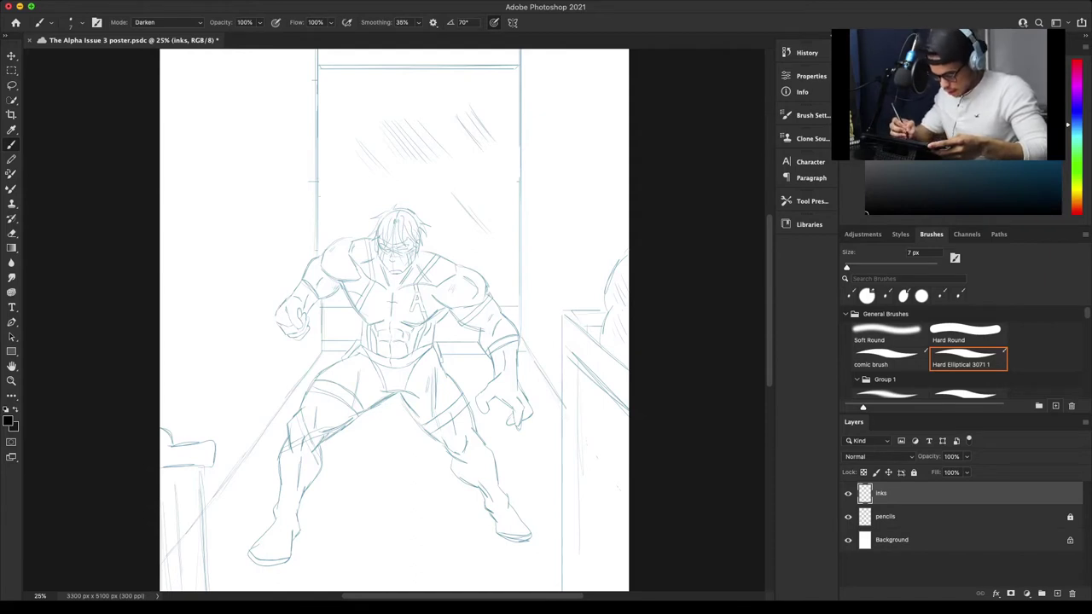
pyautogui.moveTo(377, 22); pyautogui.dragTo(367, 22)
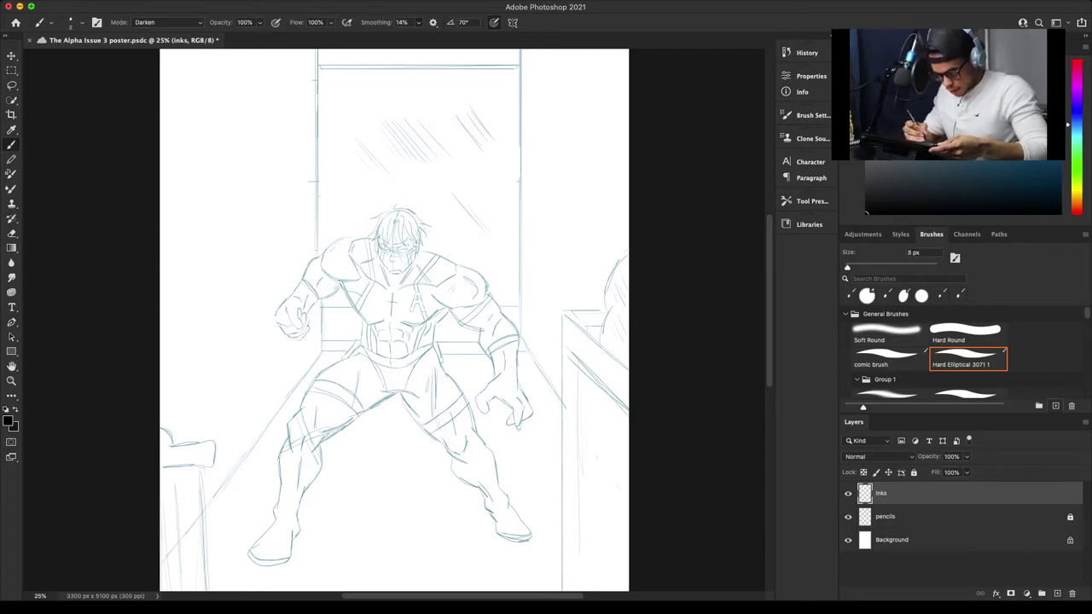
# With a 7 px brush, ink the short crease marks between the brows and the outline of the character's left eye.
pyautogui.press(']')
pyautogui.press('super+plus')
pyautogui.press('super+plus')
pyautogui.press('super+plus')
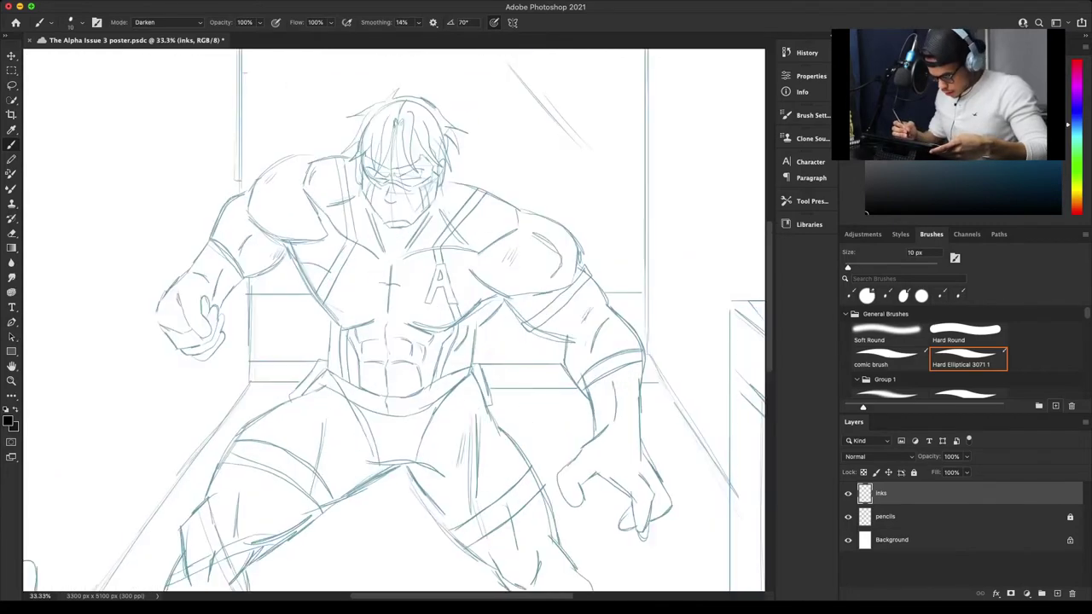
pyautogui.scroll(5, 394, 320)
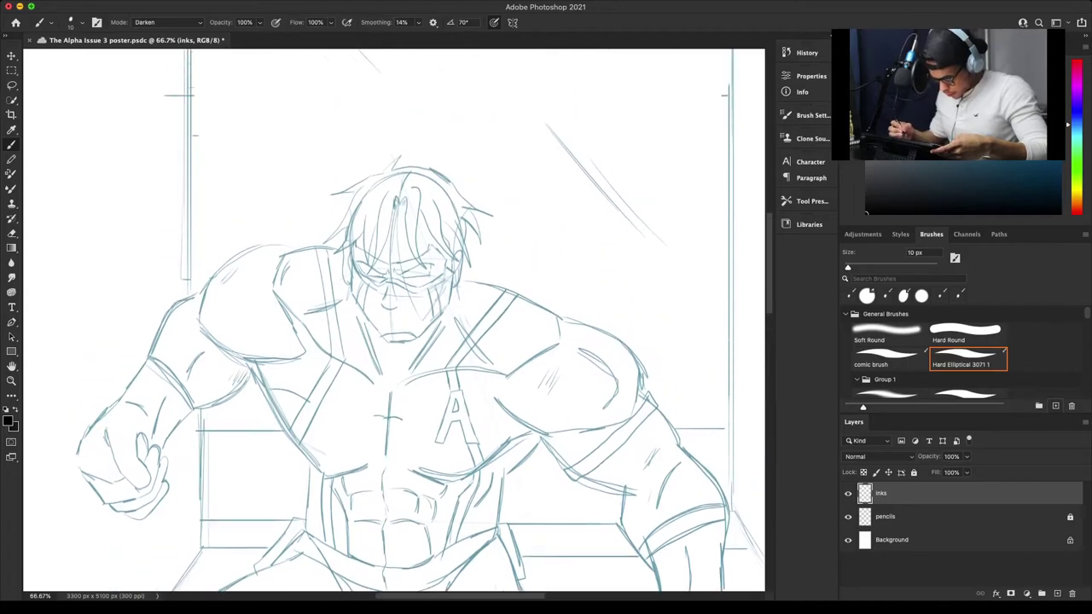
pyautogui.press('super+plus')
pyautogui.press('super+plus')
pyautogui.press('super+equal')
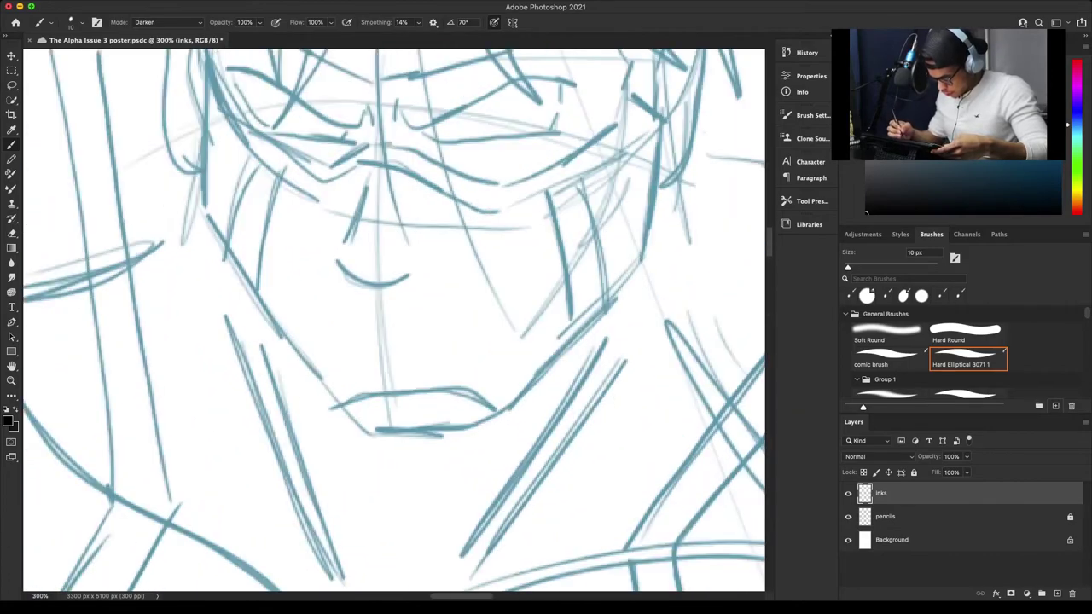
pyautogui.scroll(9, 394, 320)
pyautogui.scroll(-5, 394, 320)
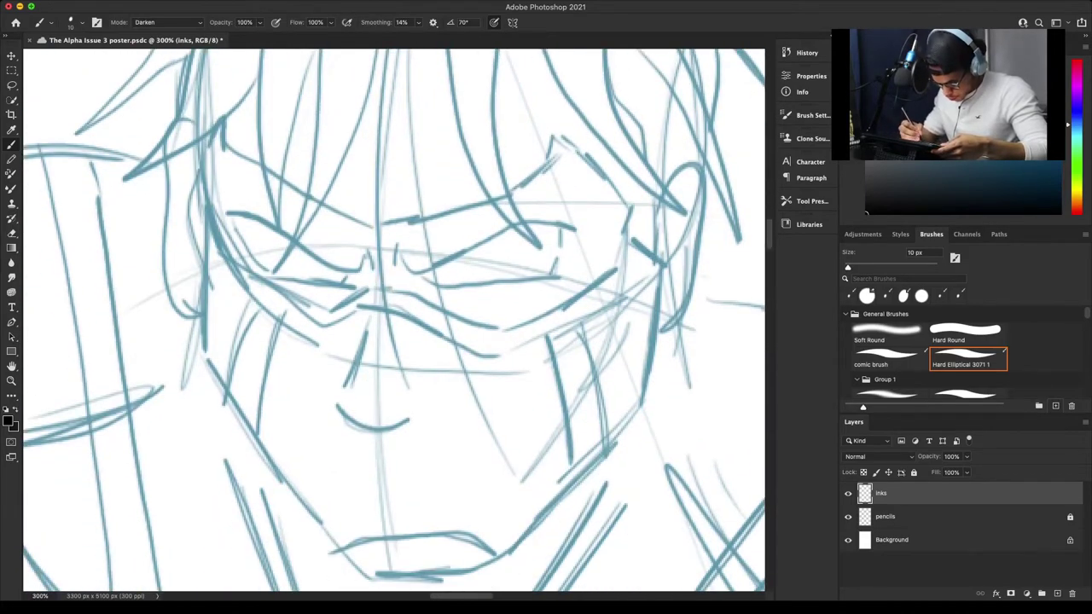
pyautogui.press('[')
pyautogui.press('[')
pyautogui.moveTo(368, 246)
pyautogui.mouseDown()
pyautogui.moveTo(375, 278)
pyautogui.moveTo(370, 252)
pyautogui.mouseUp()
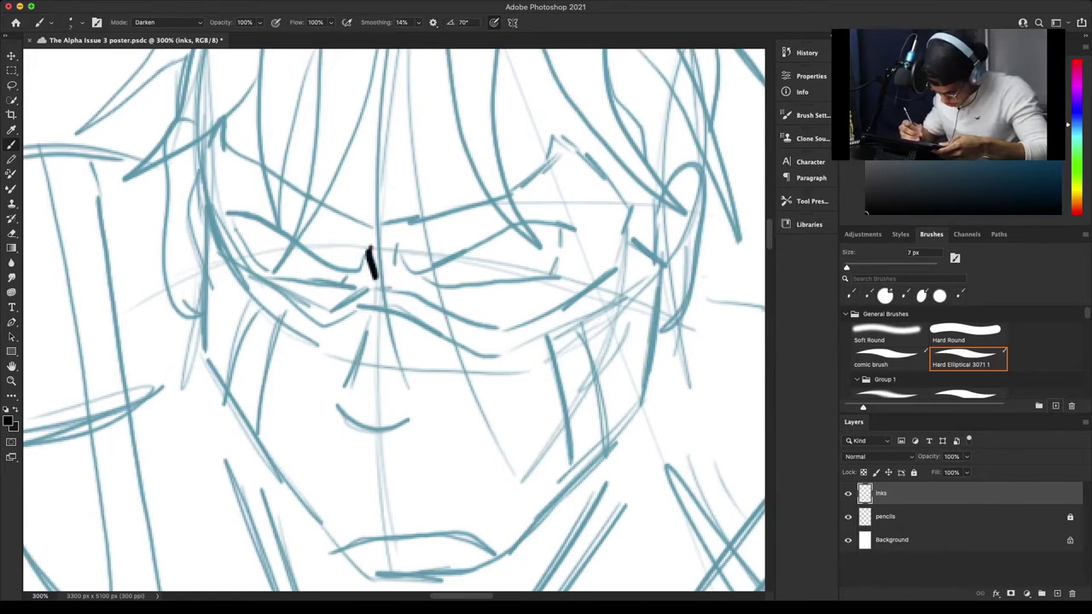
pyautogui.moveTo(398, 239)
pyautogui.mouseDown()
pyautogui.moveTo(394, 270)
pyautogui.moveTo(427, 273)
pyautogui.moveTo(520, 227)
pyautogui.moveTo(568, 236)
pyautogui.moveTo(582, 215)
pyautogui.moveTo(529, 223)
pyautogui.moveTo(553, 276)
pyautogui.mouseUp()
pyautogui.moveTo(420, 271)
pyautogui.mouseDown()
pyautogui.moveTo(446, 285)
pyautogui.moveTo(572, 278)
pyautogui.mouseUp()
# Examine the inked eye in the context of the whole figure.
pyautogui.press('super+minus')
pyautogui.press('super+minus')
pyautogui.press('super+minus')
pyautogui.press('super+minus')
pyautogui.press('super+minus')
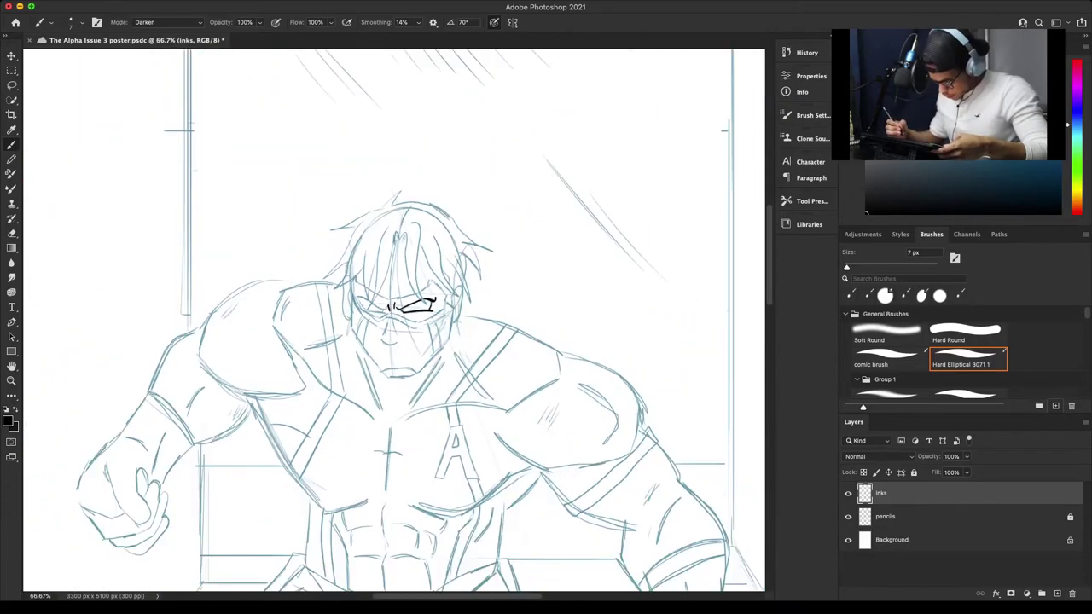
pyautogui.scroll(-5, 395, 320)
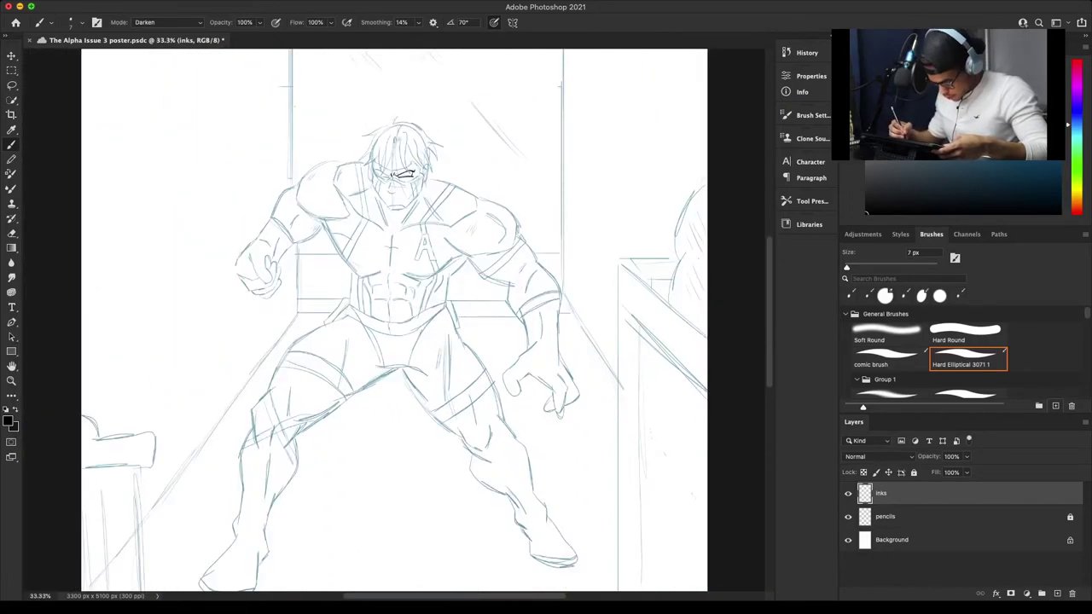
pyautogui.scroll(3, 394, 320)
pyautogui.scroll(4, 394, 320)
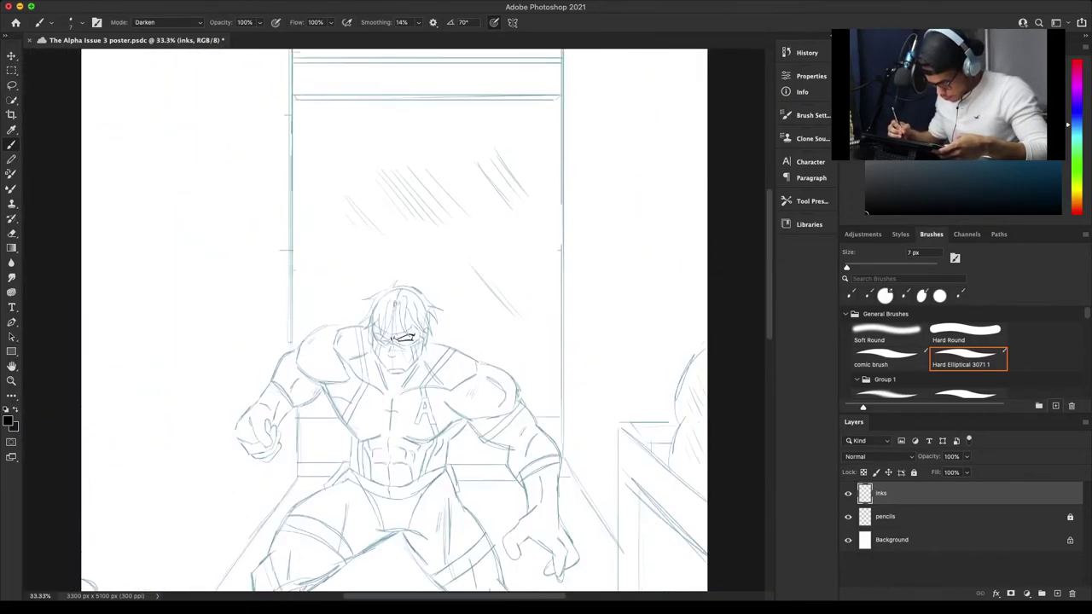
pyautogui.scroll(-2, 394, 320)
pyautogui.scroll(1, 394, 320)
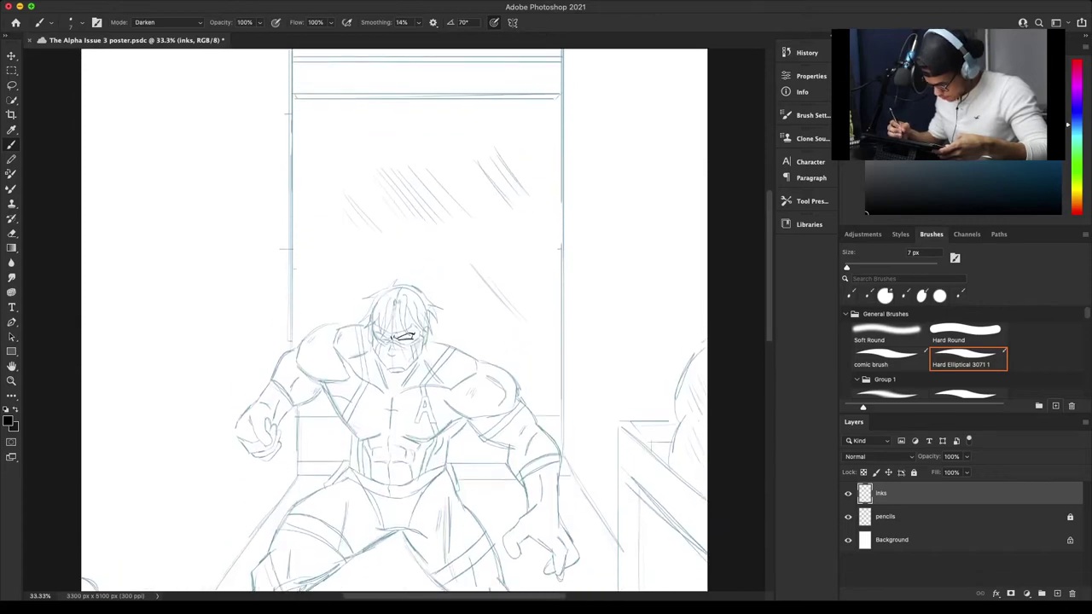
# Ink the long central hair strand running from the parting down to the character's left eye.
pyautogui.press('super+plus')
pyautogui.press('super+plus')
pyautogui.press('super+plus')
pyautogui.press('super+plus')
pyautogui.press('super+plus')
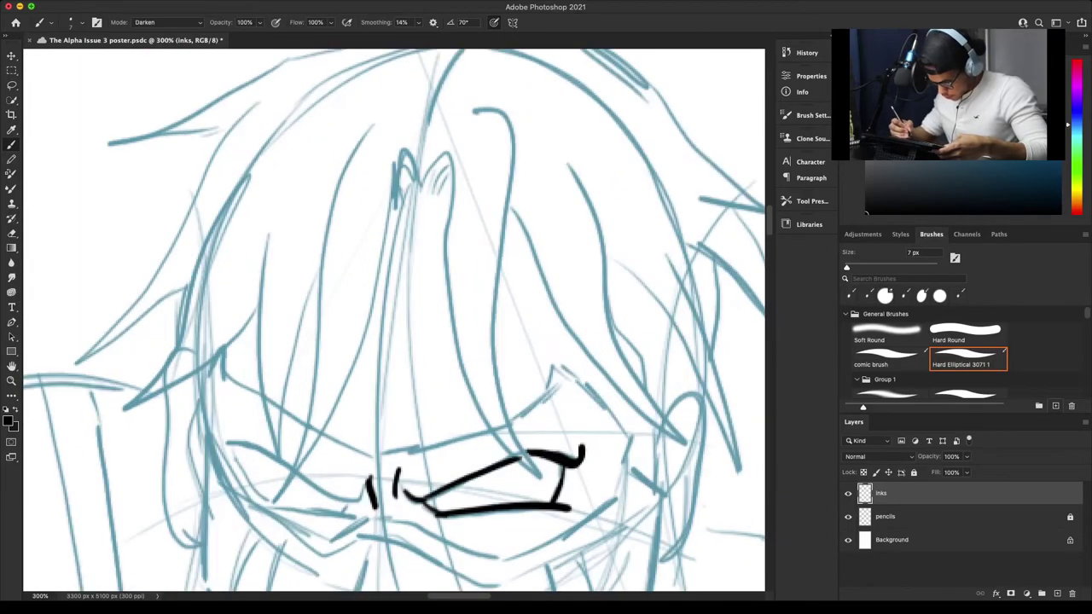
pyautogui.moveTo(418, 181); pyautogui.dragTo(456, 147)
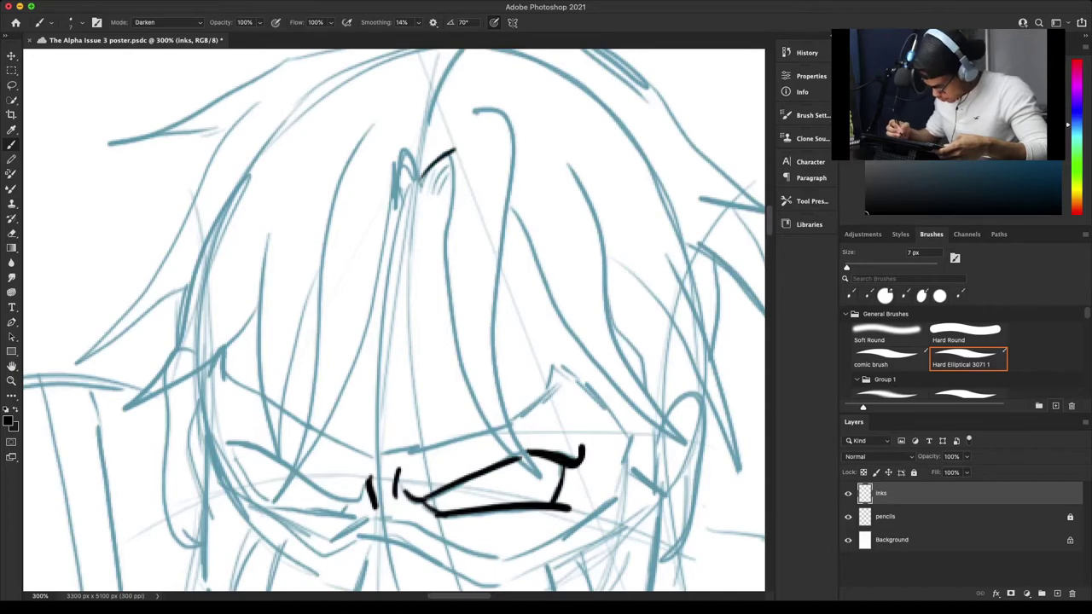
pyautogui.scroll(-2, 394, 320)
pyautogui.scroll(1, 394, 321)
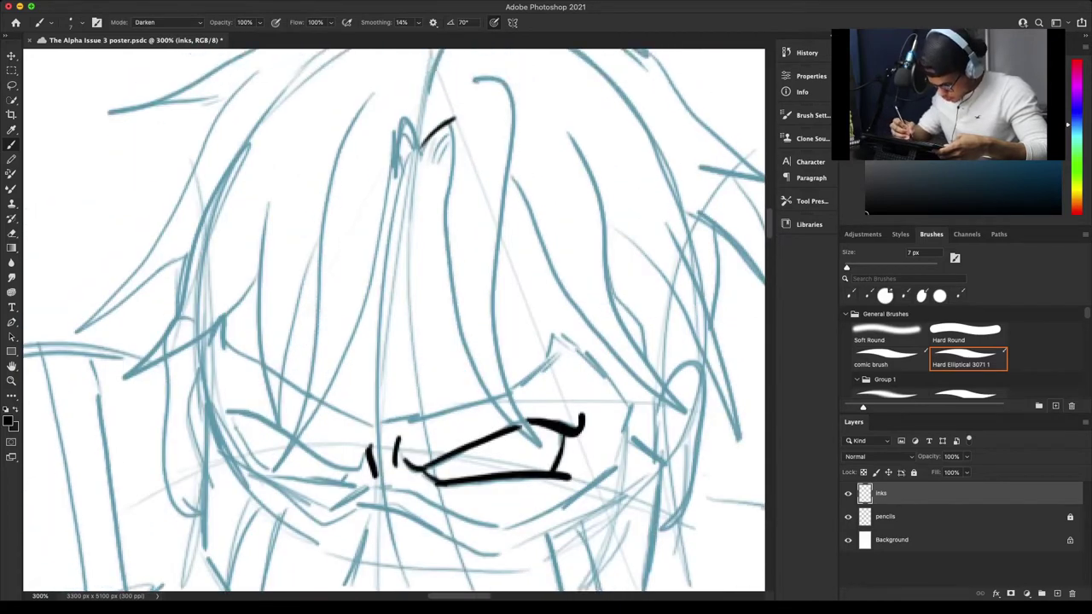
pyautogui.moveTo(455, 121)
pyautogui.mouseDown()
pyautogui.moveTo(446, 280)
pyautogui.moveTo(481, 377)
pyautogui.moveTo(538, 443)
pyautogui.moveTo(497, 347)
pyautogui.moveTo(515, 140)
pyautogui.moveTo(507, 92)
pyautogui.moveTo(489, 75)
pyautogui.moveTo(459, 79)
pyautogui.mouseUp()
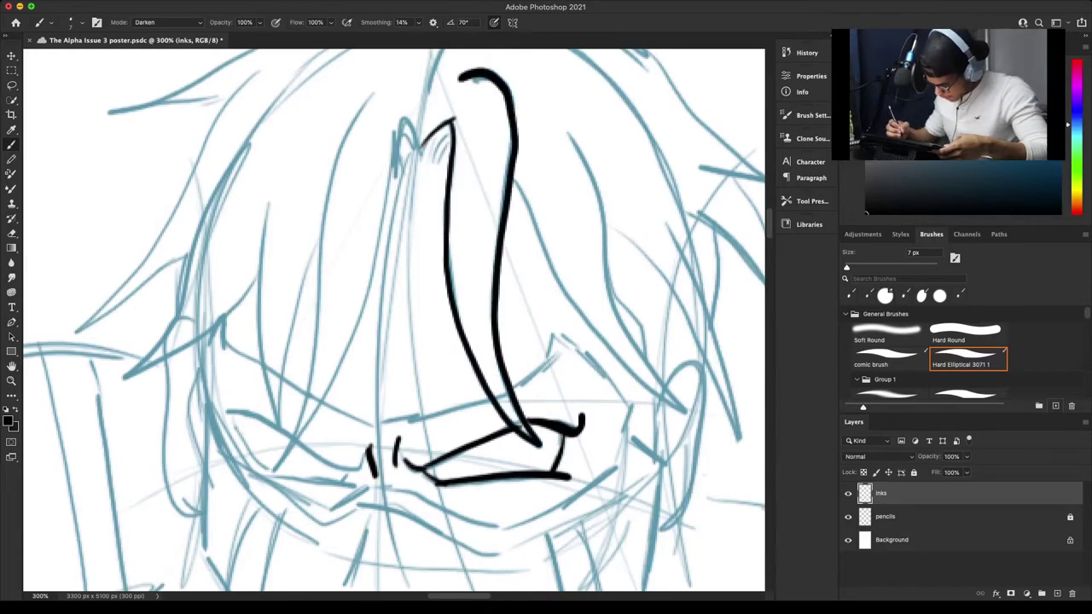
# Ink the pointed hair strands sweeping from the central strand down over the character's left temple and ear.
pyautogui.scroll(8, 395, 320)
pyautogui.scroll(-10, 394, 320)
pyautogui.scroll(3, 394, 320)
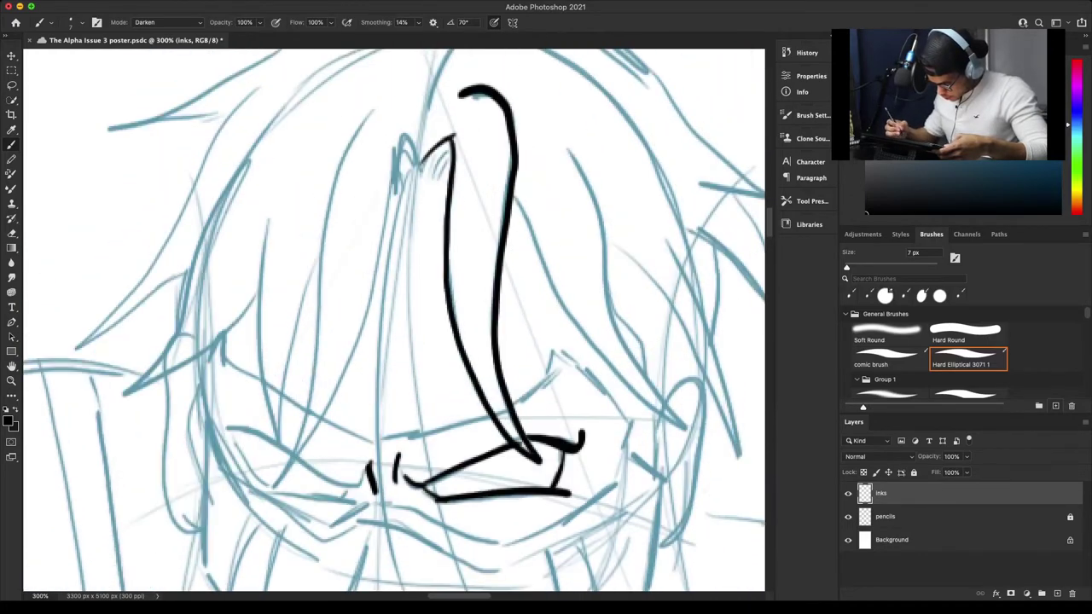
pyautogui.scroll(1, 394, 320)
pyautogui.moveTo(514, 206)
pyautogui.mouseDown()
pyautogui.moveTo(567, 319)
pyautogui.moveTo(612, 380)
pyautogui.moveTo(671, 422)
pyautogui.moveTo(623, 348)
pyautogui.moveTo(589, 195)
pyautogui.moveTo(563, 153)
pyautogui.mouseUp()
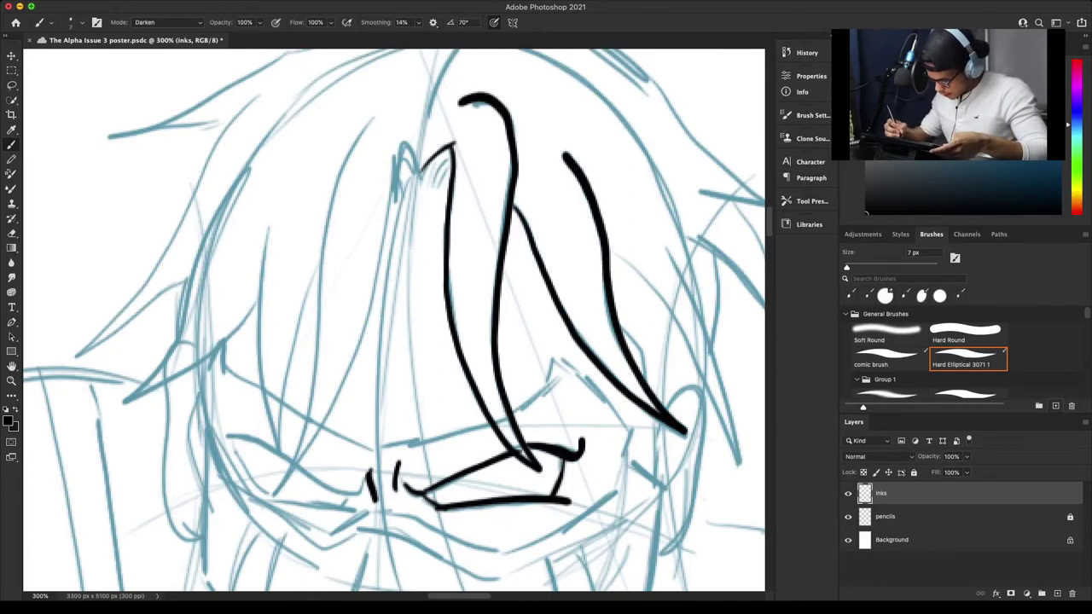
pyautogui.scroll(6, 395, 320)
pyautogui.scroll(-5, 394, 320)
pyautogui.moveTo(610, 263)
pyautogui.mouseDown()
pyautogui.moveTo(687, 352)
pyautogui.moveTo(739, 469)
pyautogui.mouseUp()
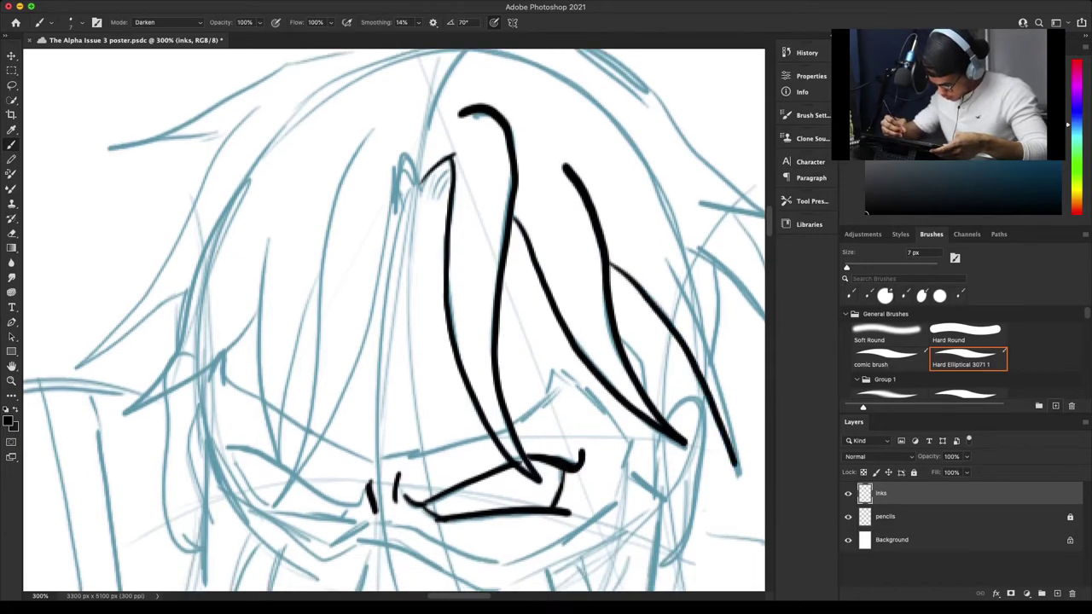
pyautogui.moveTo(616, 128)
pyautogui.mouseDown()
pyautogui.moveTo(684, 237)
pyautogui.moveTo(730, 435)
pyautogui.mouseUp()
# Ink the outer hair spikes sticking out on the character's left side of the head.
pyautogui.press('super+minus')
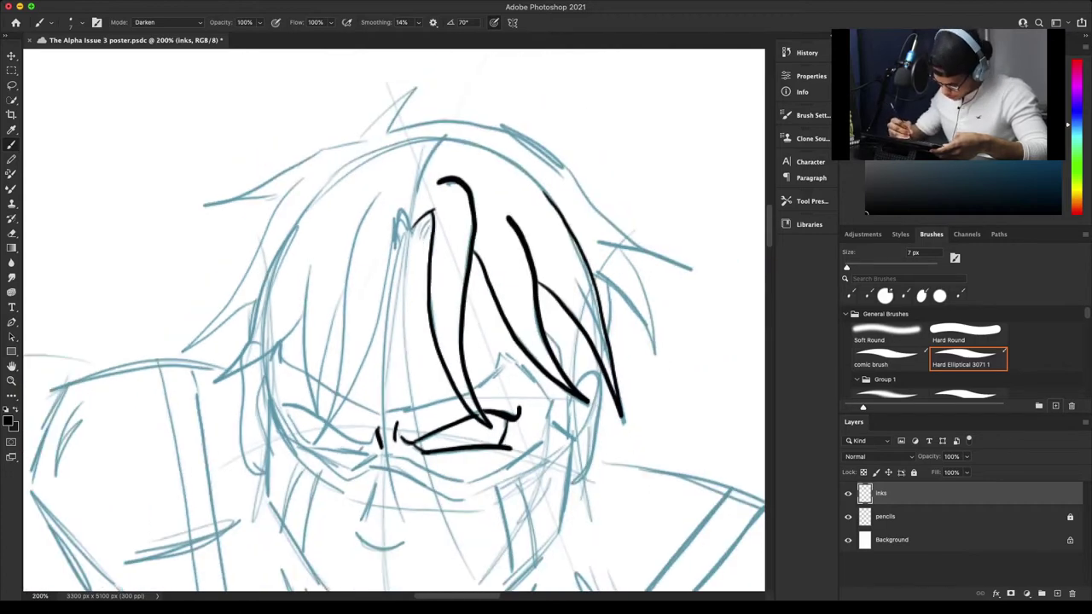
pyautogui.moveTo(594, 275)
pyautogui.mouseDown()
pyautogui.moveTo(638, 314)
pyautogui.moveTo(656, 350)
pyautogui.moveTo(640, 280)
pyautogui.moveTo(619, 248)
pyautogui.mouseUp()
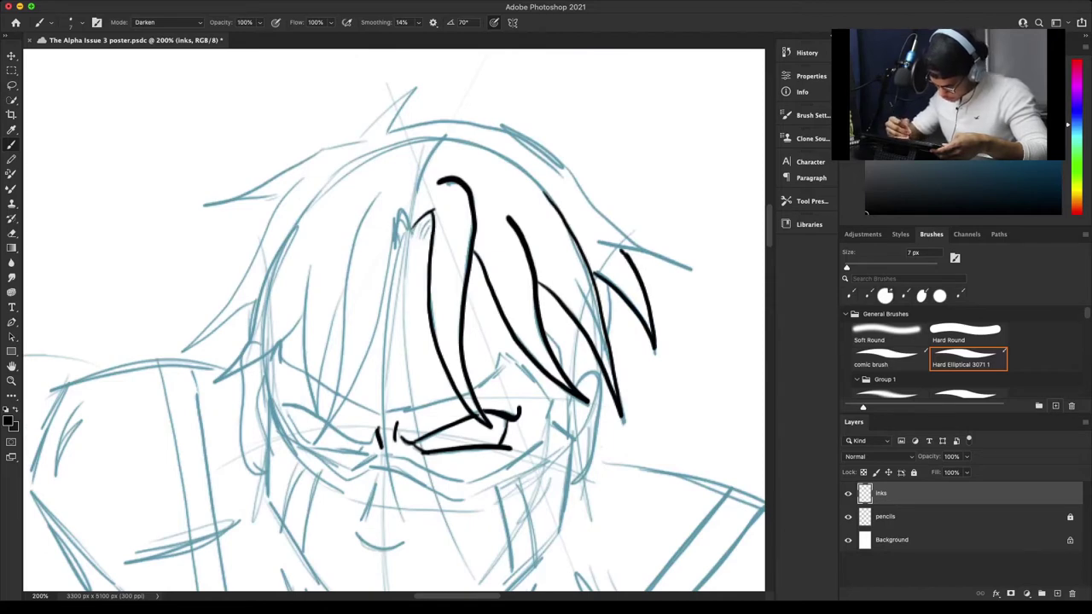
pyautogui.moveTo(599, 242)
pyautogui.mouseDown()
pyautogui.moveTo(690, 267)
pyautogui.moveTo(657, 256)
pyautogui.moveTo(564, 168)
pyautogui.mouseUp()
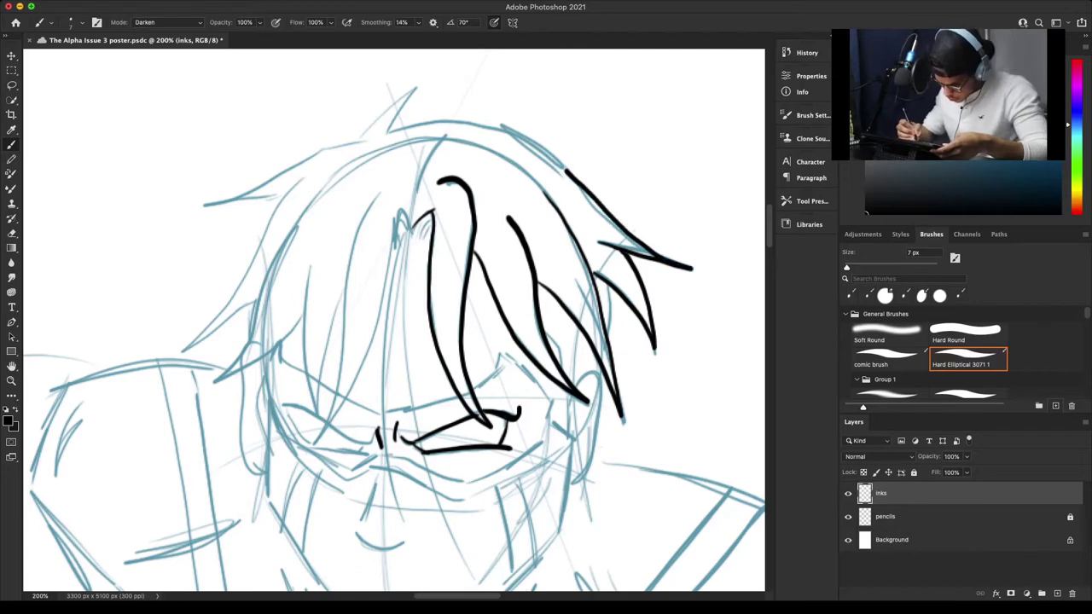
# Ink the hair's top tuft and crown contour, continuing into the spikes down the character's right side.
pyautogui.moveTo(365, 133)
pyautogui.mouseDown()
pyautogui.moveTo(417, 83)
pyautogui.moveTo(388, 133)
pyautogui.moveTo(447, 117)
pyautogui.moveTo(493, 122)
pyautogui.moveTo(573, 175)
pyautogui.mouseUp()
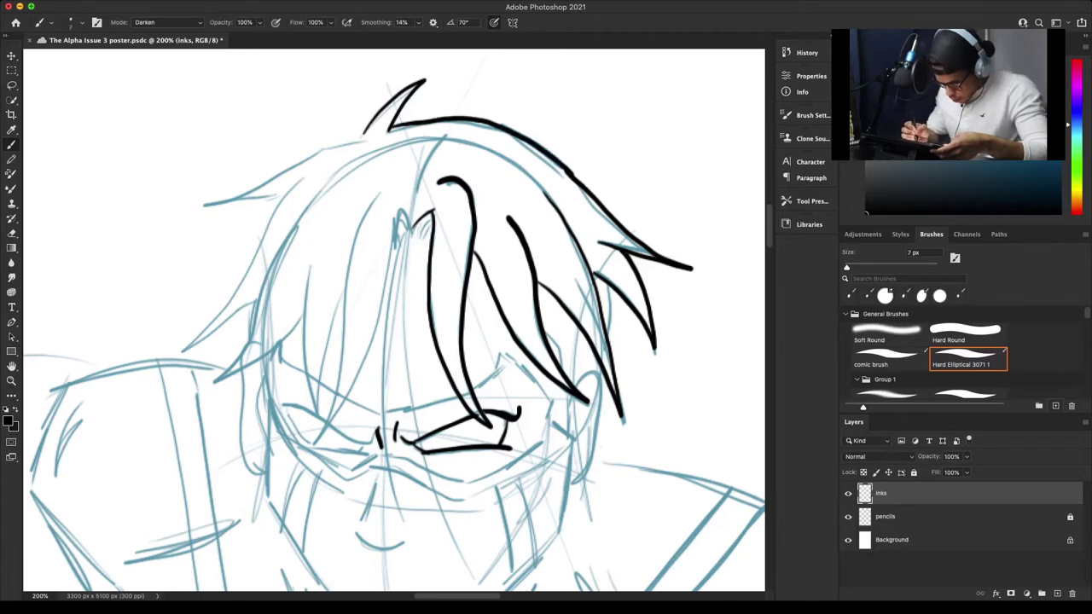
pyautogui.moveTo(364, 135)
pyautogui.mouseDown()
pyautogui.moveTo(204, 206)
pyautogui.moveTo(299, 183)
pyautogui.moveTo(221, 314)
pyautogui.moveTo(182, 350)
pyautogui.moveTo(260, 297)
pyautogui.mouseUp()
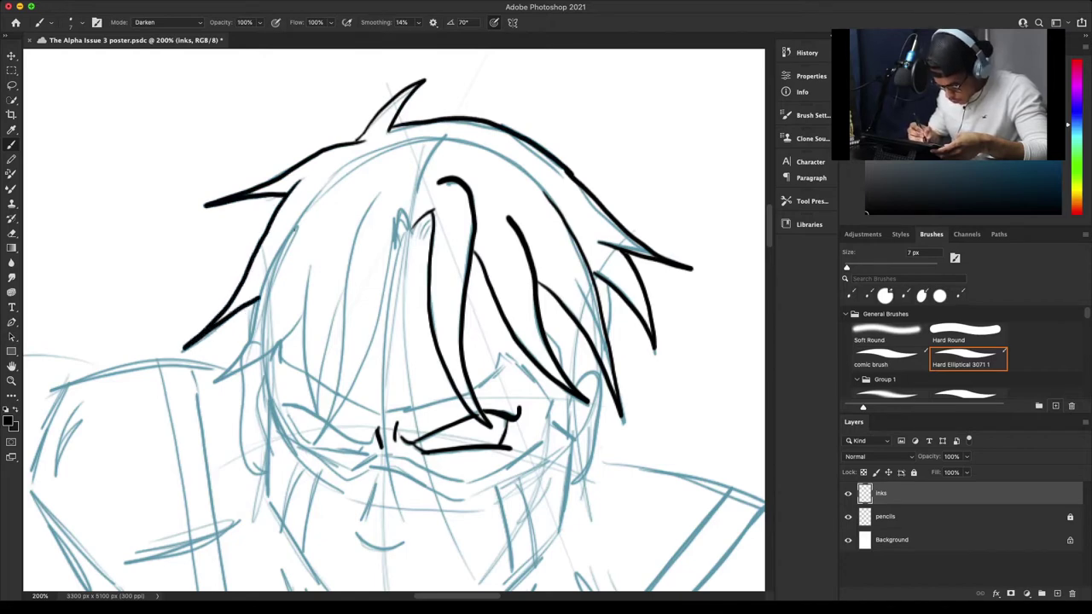
pyautogui.moveTo(295, 229)
pyautogui.mouseDown()
pyautogui.moveTo(242, 353)
pyautogui.moveTo(220, 378)
pyautogui.moveTo(263, 357)
pyautogui.mouseUp()
pyautogui.moveTo(299, 325); pyautogui.dragTo(288, 336)
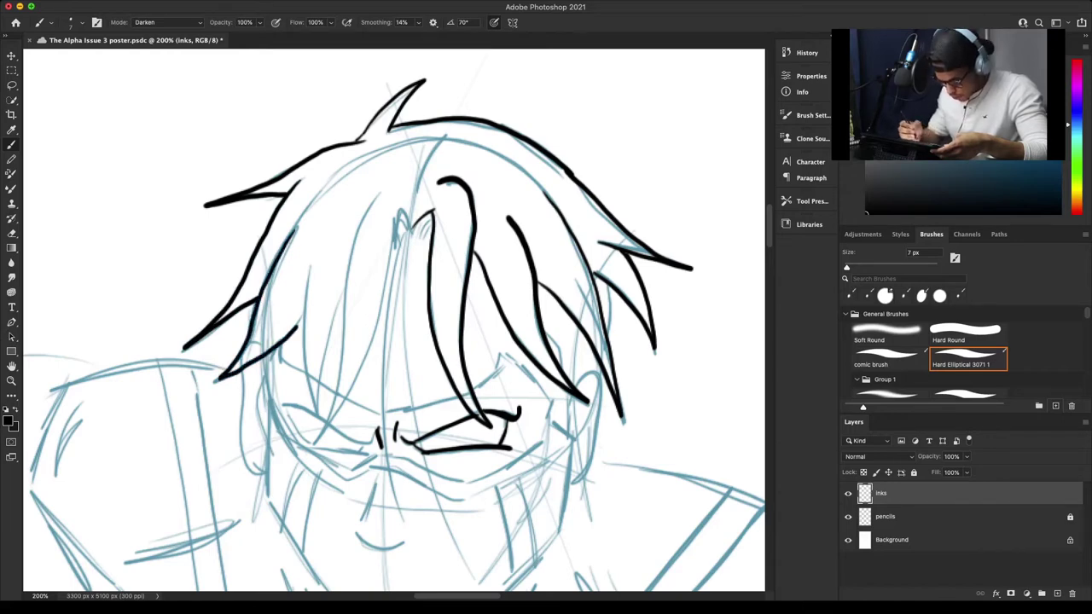
pyautogui.moveTo(312, 264); pyautogui.dragTo(302, 336)
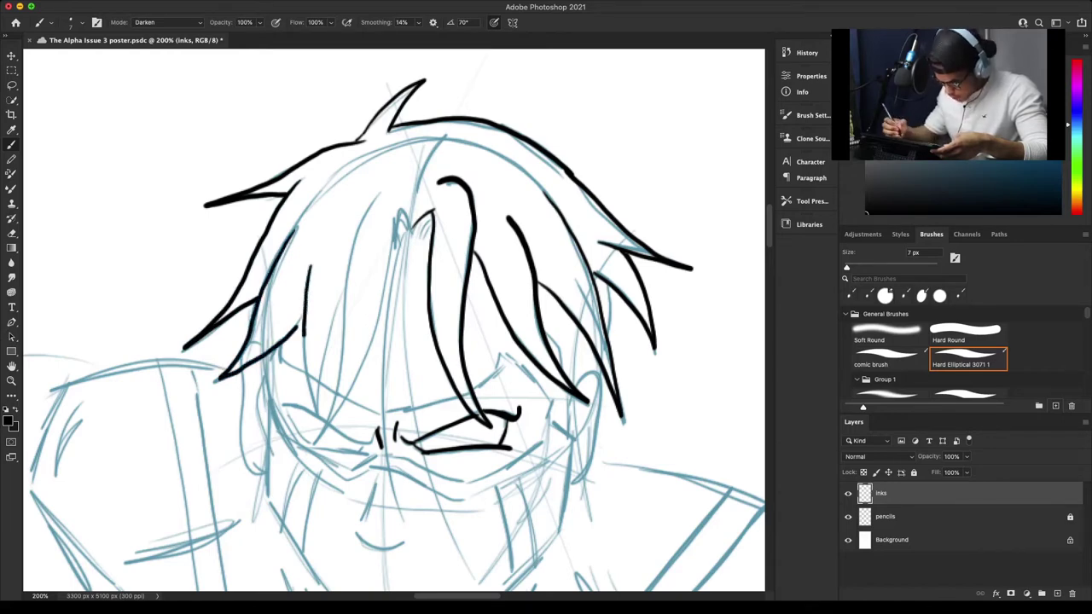
pyautogui.moveTo(609, 99); pyautogui.dragTo(625, 133)
pyautogui.moveTo(623, 101); pyautogui.dragTo(640, 140)
pyautogui.moveTo(637, 97); pyautogui.dragTo(654, 147)
pyautogui.moveTo(650, 95); pyautogui.dragTo(666, 143)
pyautogui.moveTo(662, 99); pyautogui.dragTo(674, 147)
pyautogui.moveTo(669, 101); pyautogui.dragTo(686, 148)
pyautogui.moveTo(683, 99); pyautogui.dragTo(693, 147)
pyautogui.moveTo(690, 101); pyautogui.dragTo(700, 143)
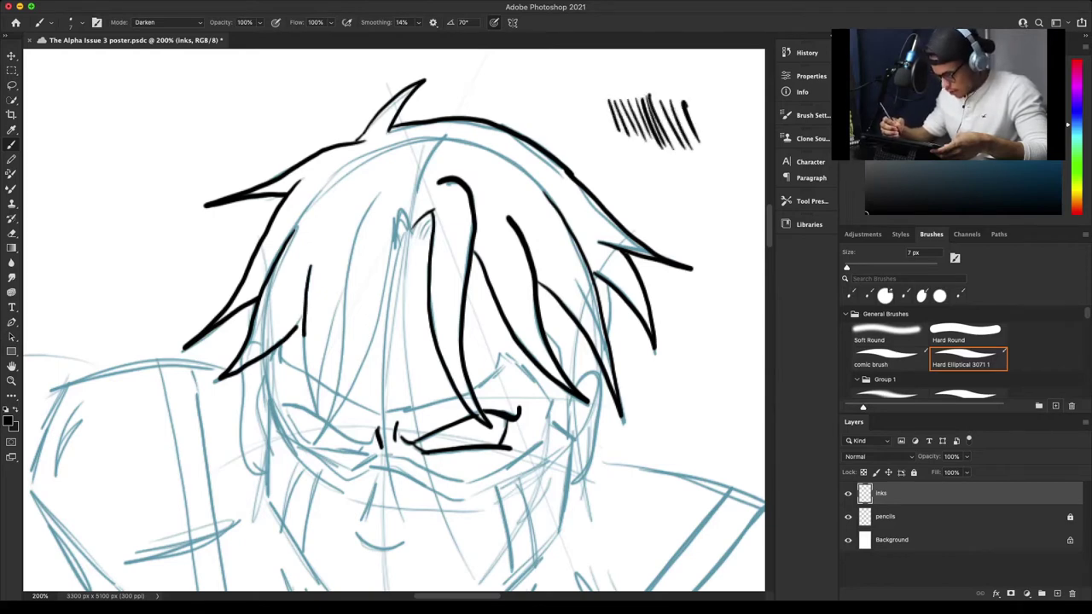
pyautogui.press('super+z')
pyautogui.press('super+z')
pyautogui.press('super+z')
pyautogui.press('super+z')
pyautogui.press('super+z')
pyautogui.press('super+z')
pyautogui.press('super+z')
pyautogui.press('super+z')
pyautogui.press('super+z')
pyautogui.press('super+z')
pyautogui.press('super+z')
pyautogui.press('super+z')
pyautogui.press('super+z')
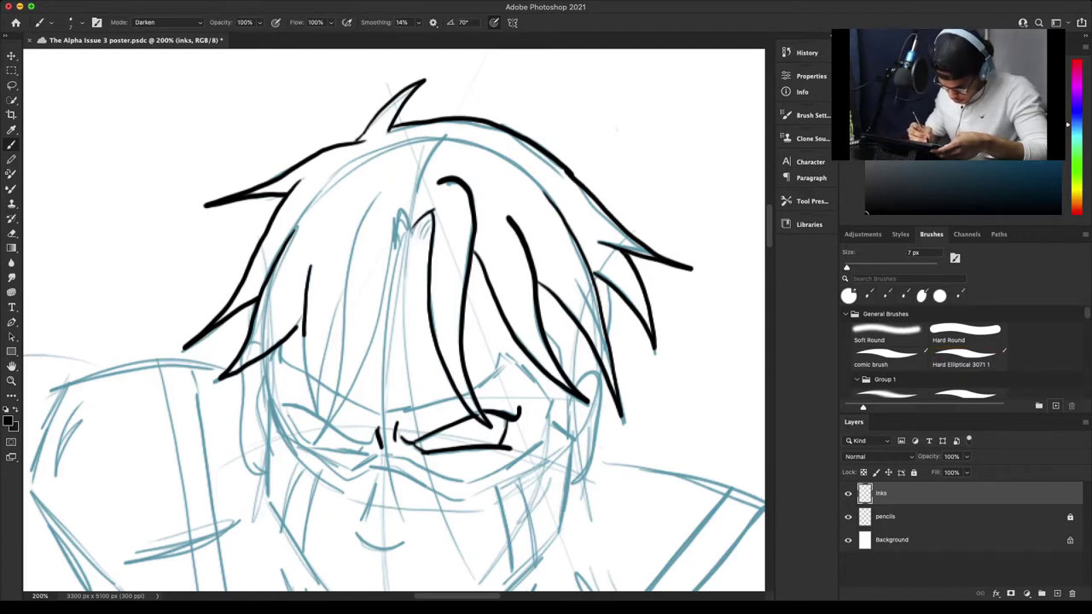
# Ink the pointed fringe strands over the character's right temple and eye up to the parting, and save the poster.
pyautogui.moveTo(296, 328)
pyautogui.mouseDown()
pyautogui.moveTo(317, 406)
pyautogui.moveTo(340, 304)
pyautogui.mouseUp()
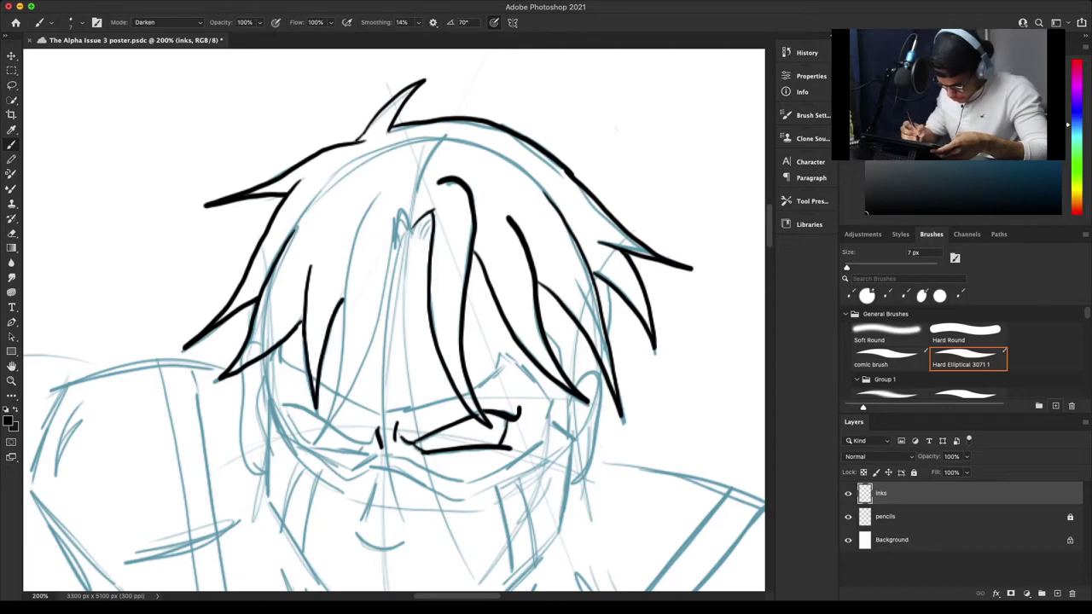
pyautogui.press('super+s')
pyautogui.moveTo(377, 191)
pyautogui.mouseDown()
pyautogui.moveTo(344, 286)
pyautogui.moveTo(330, 413)
pyautogui.moveTo(309, 445)
pyautogui.moveTo(358, 381)
pyautogui.moveTo(398, 218)
pyautogui.moveTo(431, 240)
pyautogui.moveTo(407, 235)
pyautogui.mouseUp()
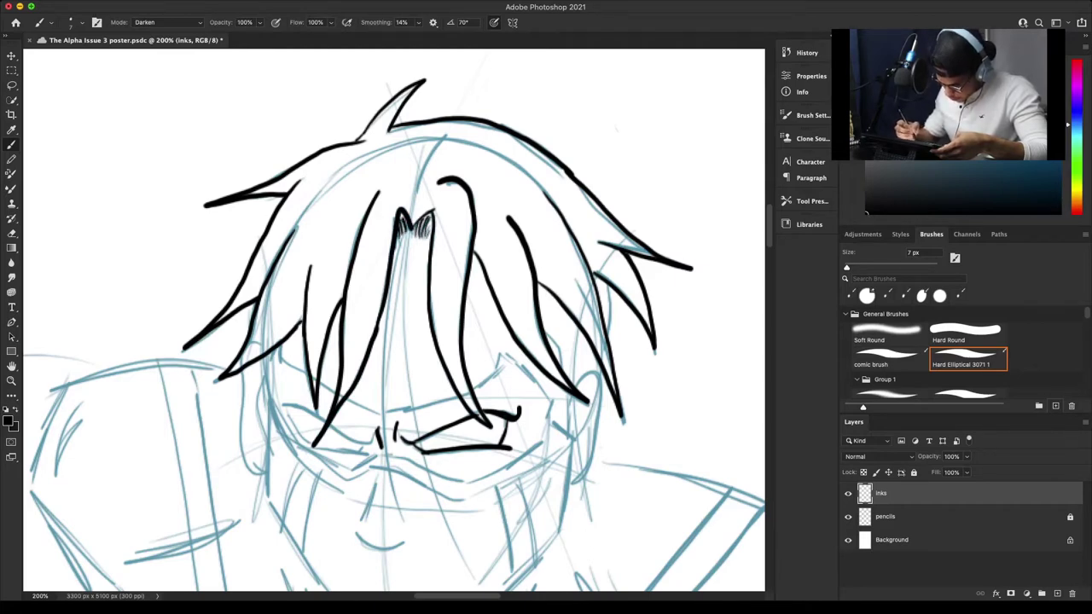
# Ink two long thin hair strands falling from the parting across the nose bridge toward the character's left cheek.
pyautogui.press('super+minus')
pyautogui.press('super+plus')
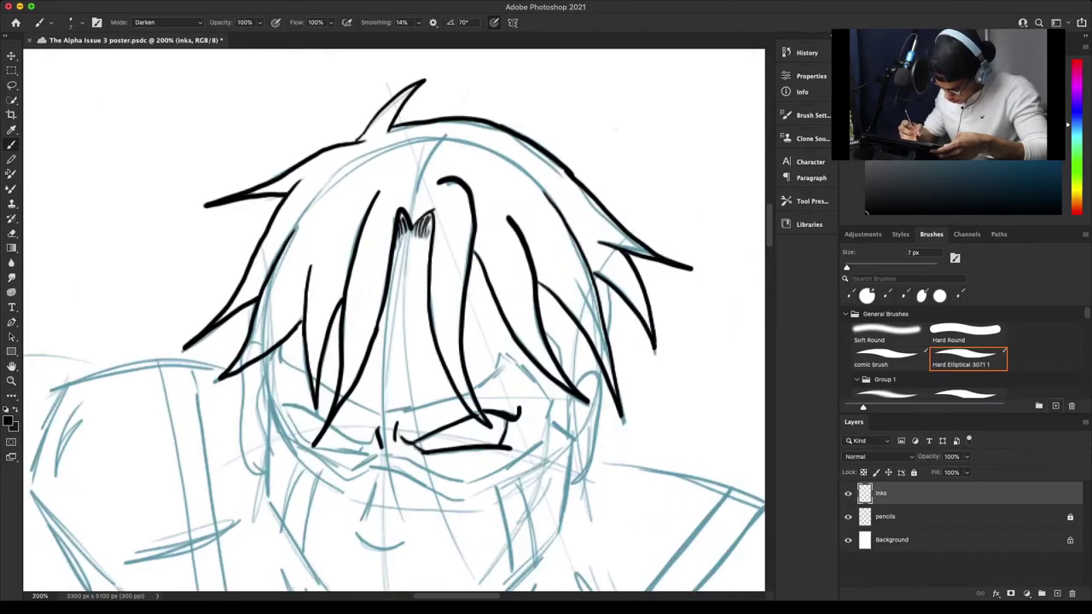
pyautogui.moveTo(404, 232); pyautogui.dragTo(475, 546)
pyautogui.moveTo(399, 244)
pyautogui.mouseDown()
pyautogui.moveTo(389, 303)
pyautogui.moveTo(415, 523)
pyautogui.mouseUp()
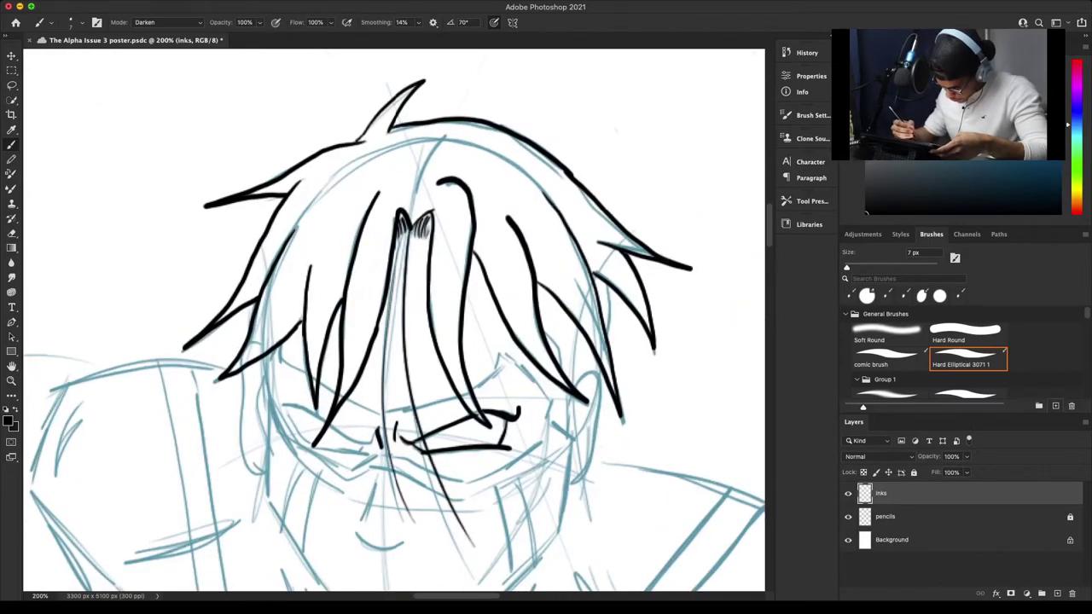
# Ink the full outline of the eye mask, from the brow edge around both temples to the lower edge over the nose.
pyautogui.press('super+minus')
pyautogui.press('super+plus')
pyautogui.press('super+plus')
pyautogui.scroll(-5, 394, 320)
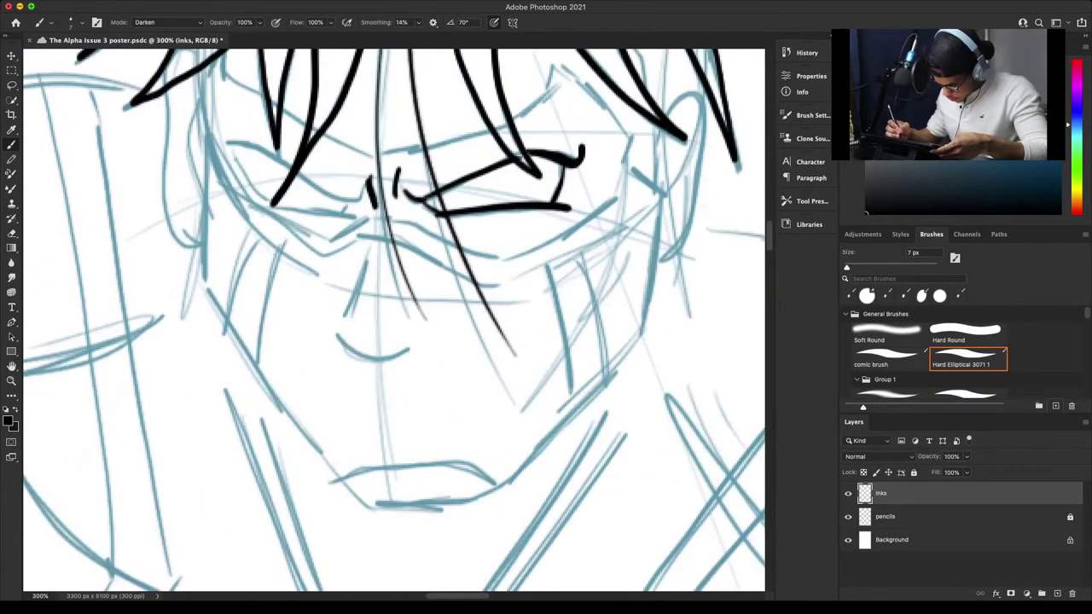
pyautogui.scroll(2, 394, 320)
pyautogui.moveTo(326, 246)
pyautogui.mouseDown()
pyautogui.moveTo(381, 261)
pyautogui.moveTo(446, 256)
pyautogui.moveTo(558, 196)
pyautogui.moveTo(553, 175)
pyautogui.moveTo(601, 213)
pyautogui.moveTo(631, 259)
pyautogui.moveTo(611, 313)
pyautogui.mouseUp()
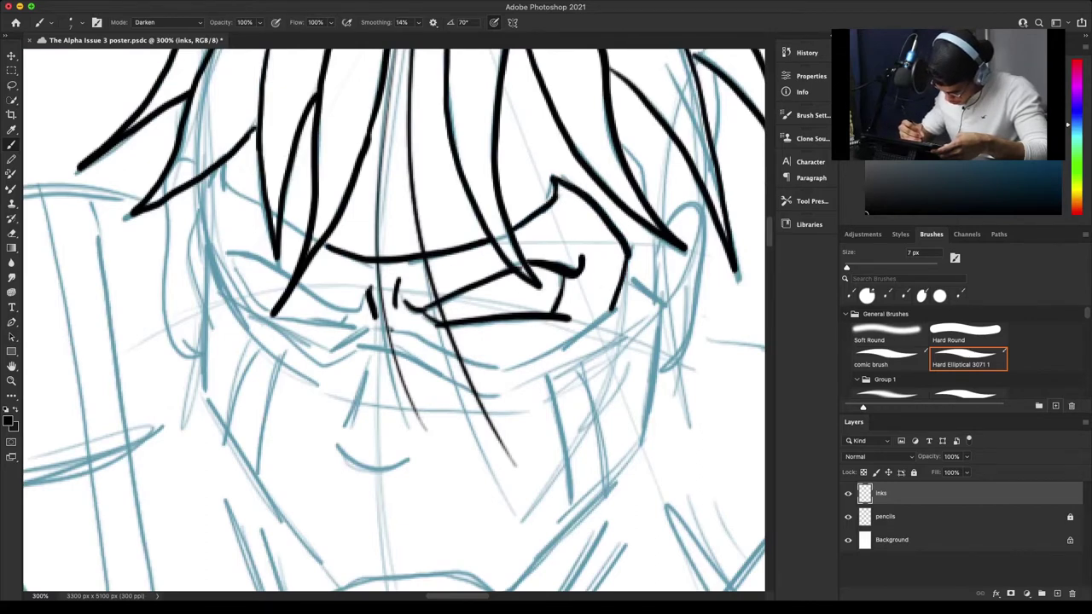
pyautogui.moveTo(390, 329)
pyautogui.mouseDown()
pyautogui.moveTo(524, 367)
pyautogui.moveTo(615, 309)
pyautogui.mouseUp()
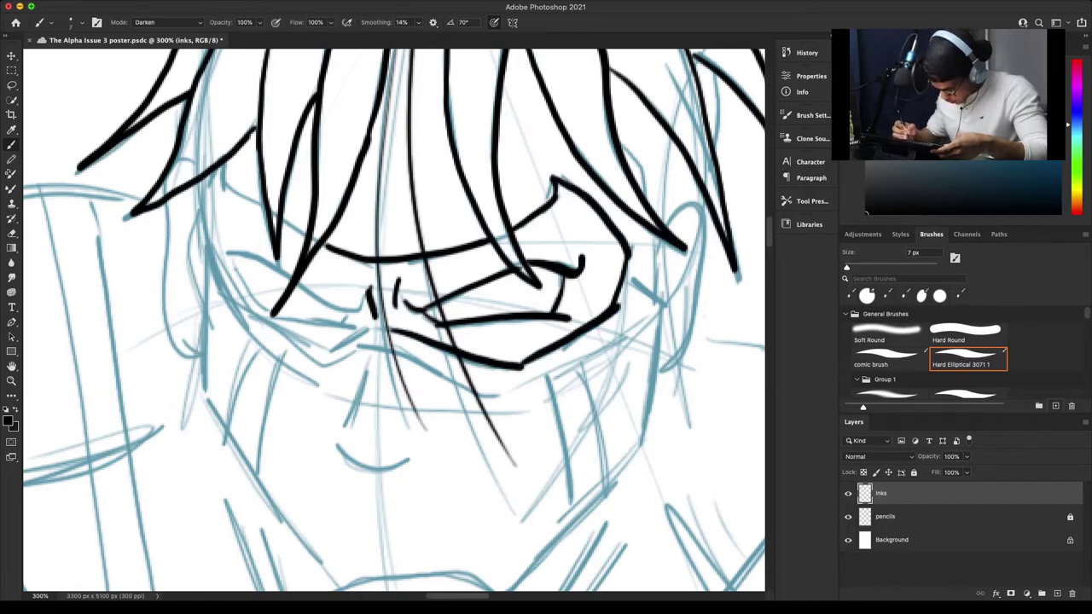
pyautogui.moveTo(391, 328); pyautogui.dragTo(323, 349)
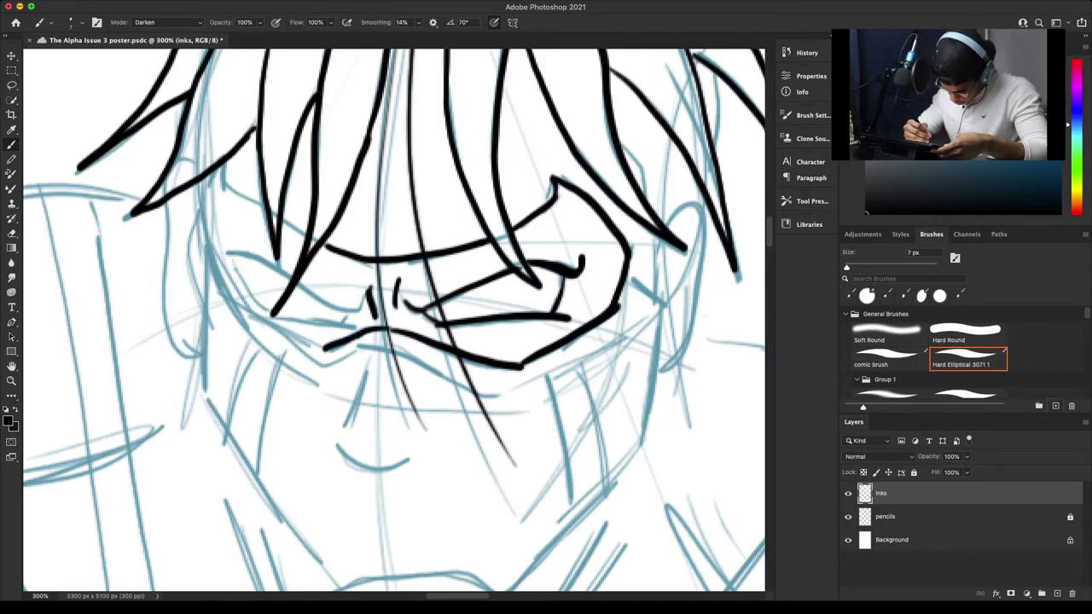
pyautogui.moveTo(217, 289)
pyautogui.mouseDown()
pyautogui.moveTo(324, 348)
pyautogui.moveTo(213, 275)
pyautogui.moveTo(203, 216)
pyautogui.moveTo(222, 167)
pyautogui.moveTo(226, 194)
pyautogui.moveTo(336, 256)
pyautogui.mouseUp()
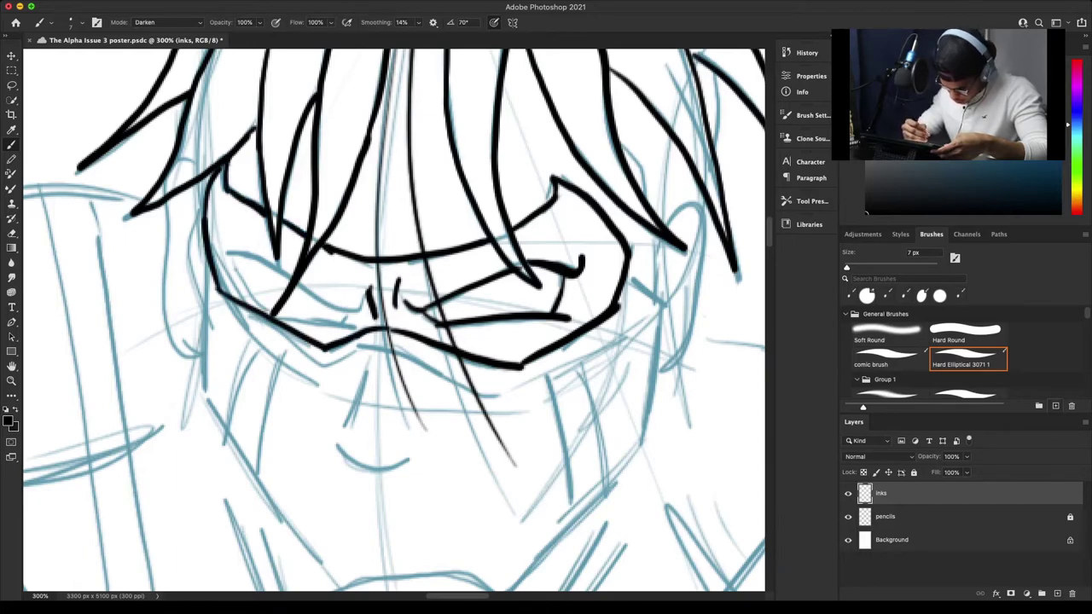
# Ink the character's right eye inside the mask and the side and tip of the nose.
pyautogui.moveTo(213, 244)
pyautogui.mouseDown()
pyautogui.moveTo(265, 260)
pyautogui.moveTo(337, 306)
pyautogui.moveTo(368, 285)
pyautogui.mouseUp()
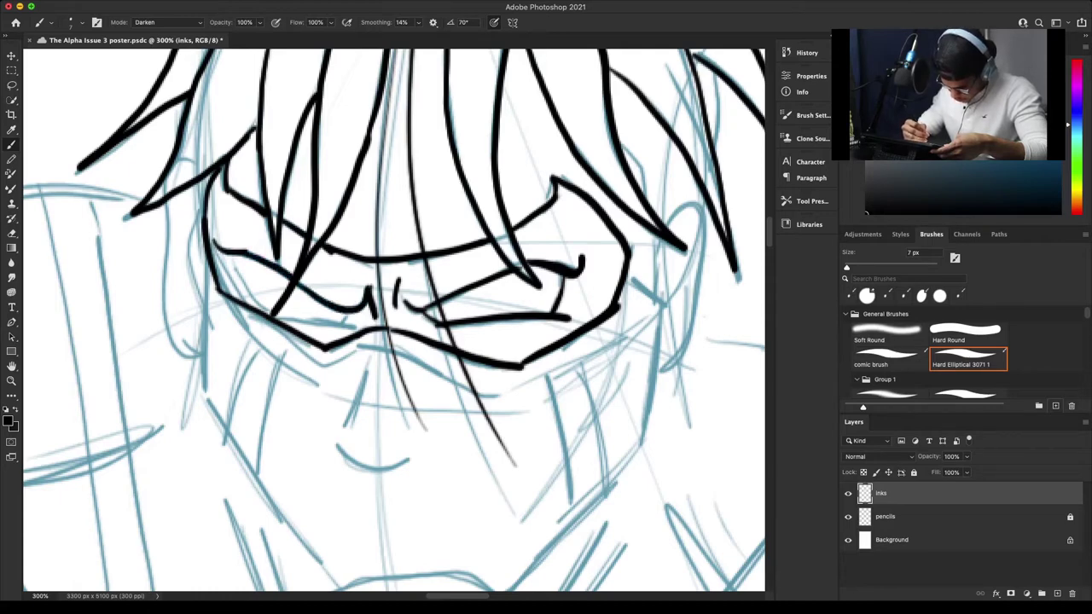
pyautogui.moveTo(228, 255)
pyautogui.mouseDown()
pyautogui.moveTo(272, 312)
pyautogui.moveTo(355, 329)
pyautogui.moveTo(346, 320)
pyautogui.moveTo(372, 346)
pyautogui.moveTo(344, 420)
pyautogui.moveTo(398, 461)
pyautogui.moveTo(340, 442)
pyautogui.mouseUp()
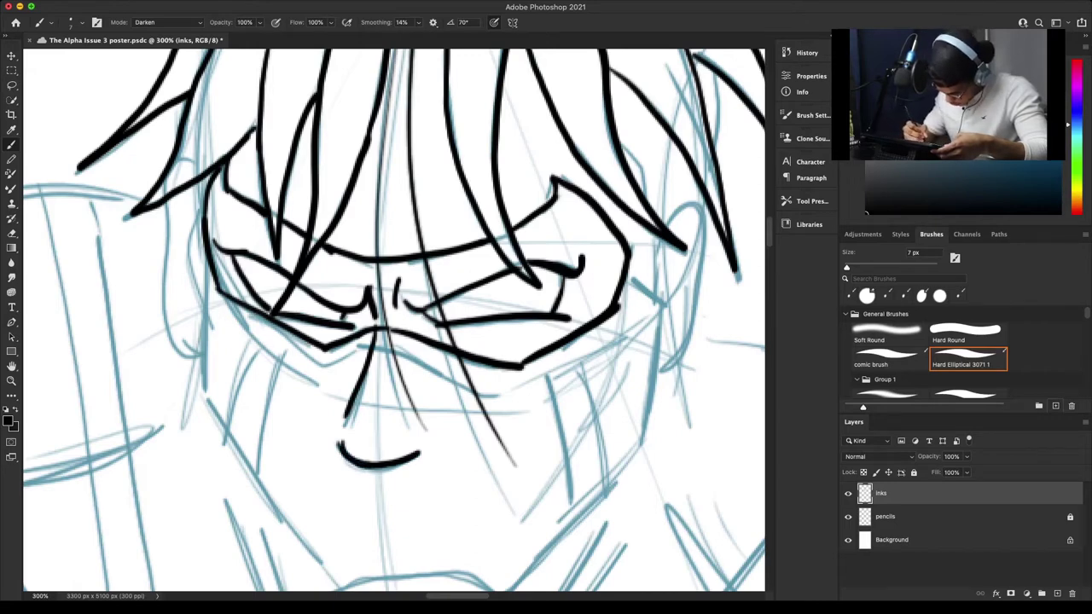
# Ink the second contour below the mask and the cheek and jaw lines on the character's left side.
pyautogui.moveTo(367, 345)
pyautogui.mouseDown()
pyautogui.moveTo(495, 394)
pyautogui.moveTo(631, 330)
pyautogui.mouseUp()
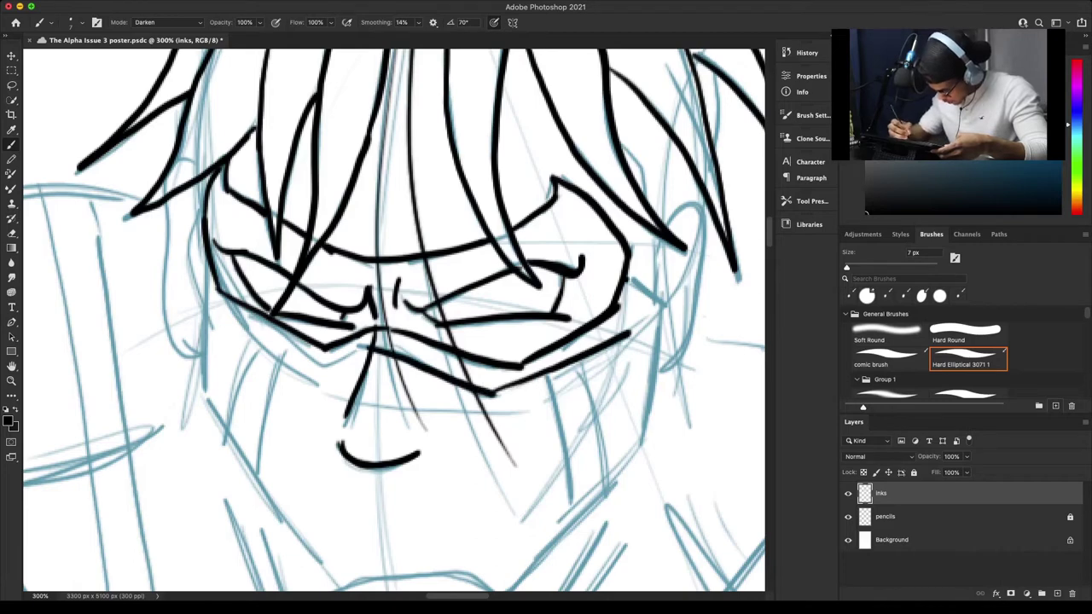
pyautogui.moveTo(628, 278)
pyautogui.mouseDown()
pyautogui.moveTo(664, 304)
pyautogui.moveTo(628, 281)
pyautogui.moveTo(656, 345)
pyautogui.moveTo(634, 465)
pyautogui.mouseUp()
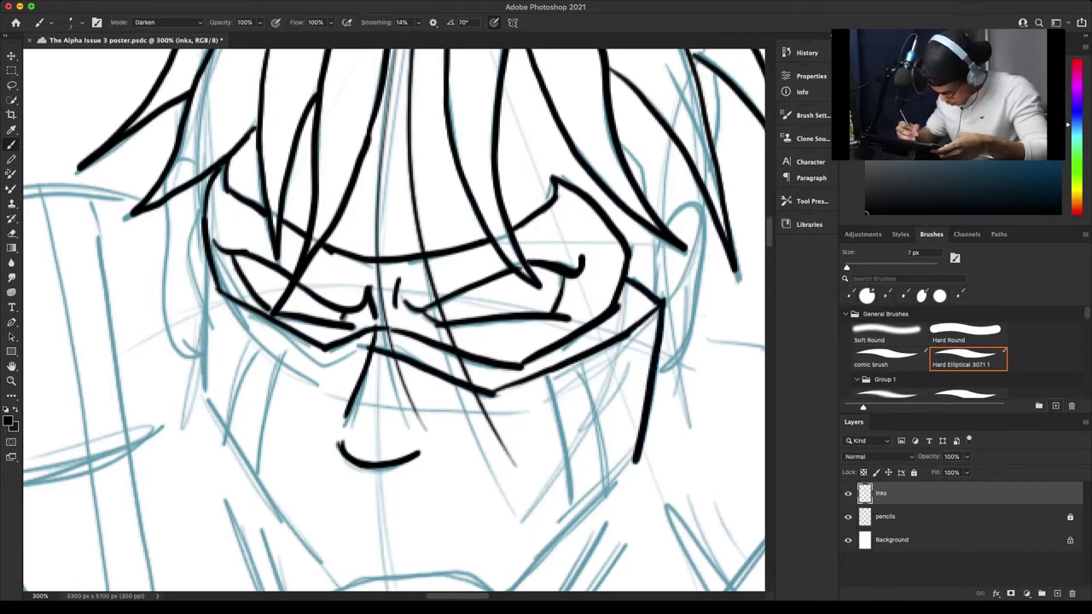
pyautogui.moveTo(544, 375)
pyautogui.mouseDown()
pyautogui.moveTo(570, 518)
pyautogui.moveTo(544, 376)
pyautogui.moveTo(597, 426)
pyautogui.moveTo(606, 493)
pyautogui.mouseUp()
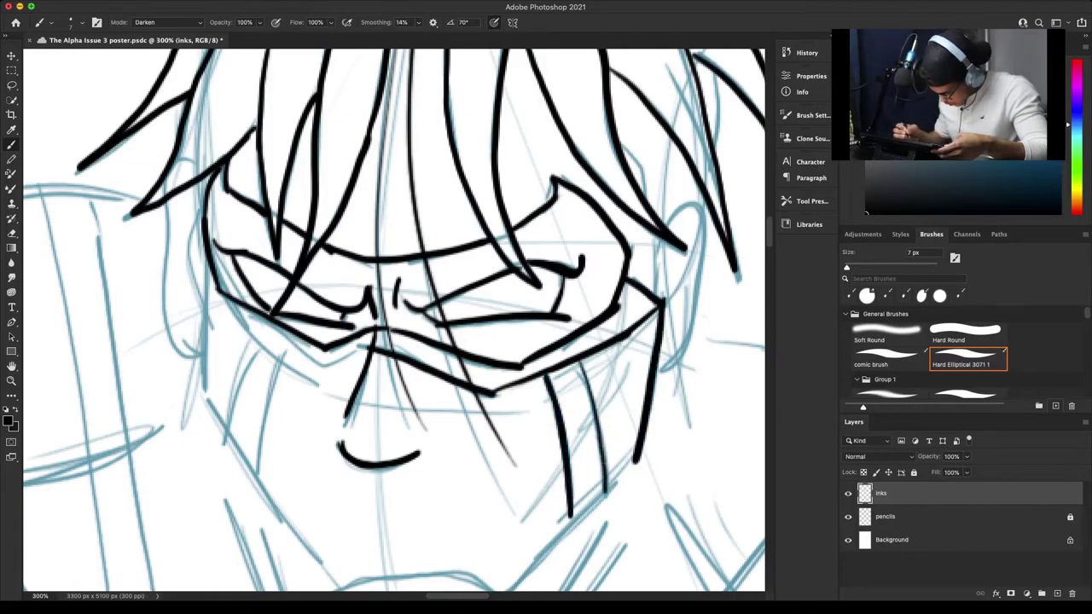
pyautogui.scroll(-5, 394, 320)
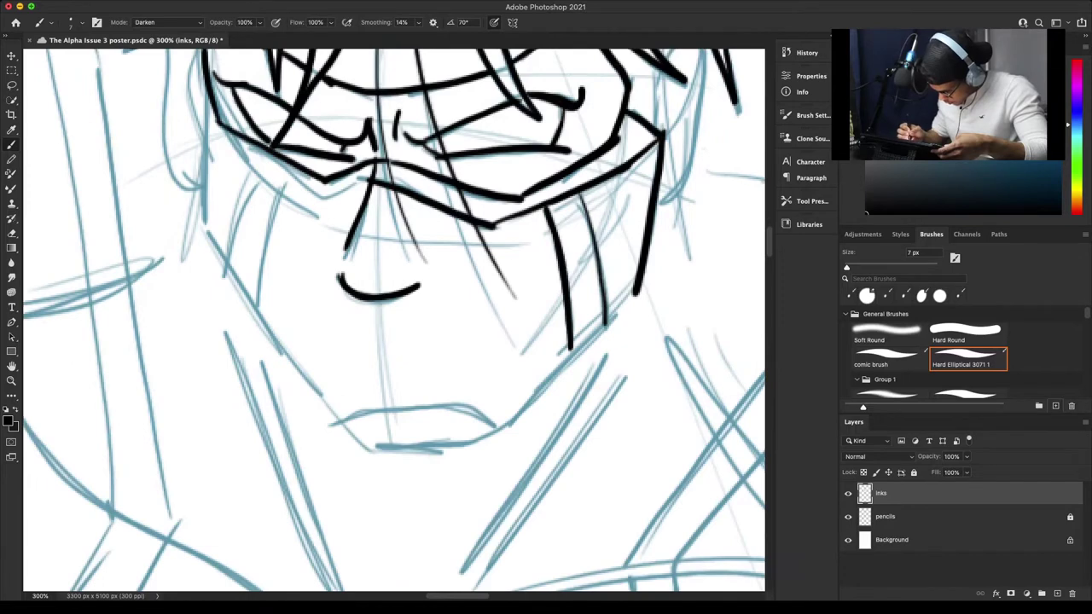
pyautogui.moveTo(635, 290); pyautogui.dragTo(499, 427)
# Ink the jaw and side of the face on the character's right, adding the two cheek lines and a small hatched patch.
pyautogui.press('super+minus')
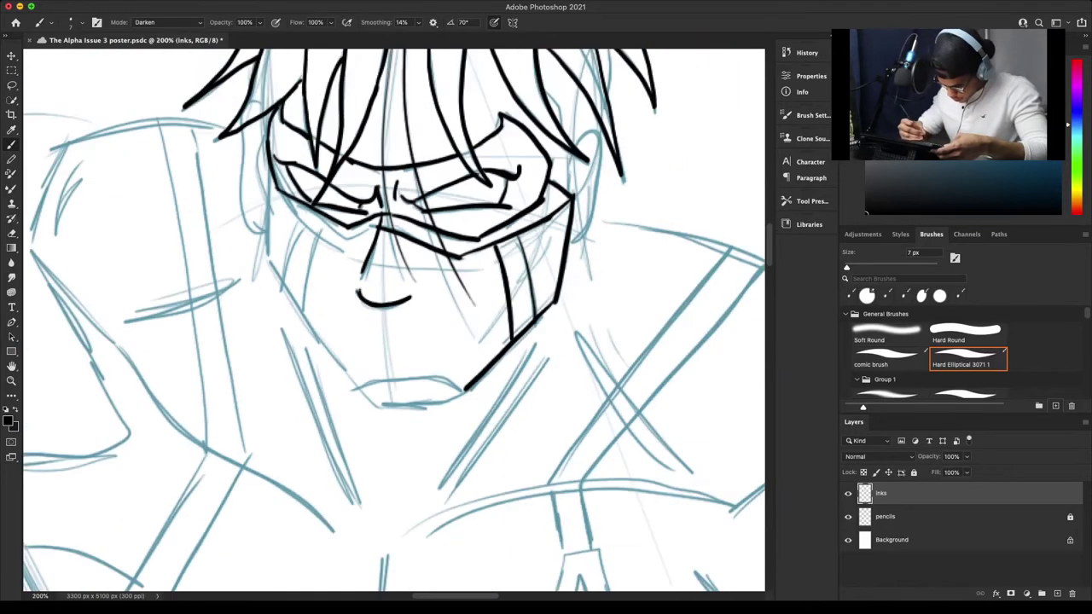
pyautogui.moveTo(266, 254); pyautogui.dragTo(374, 405)
pyautogui.moveTo(267, 253); pyautogui.dragTo(270, 196)
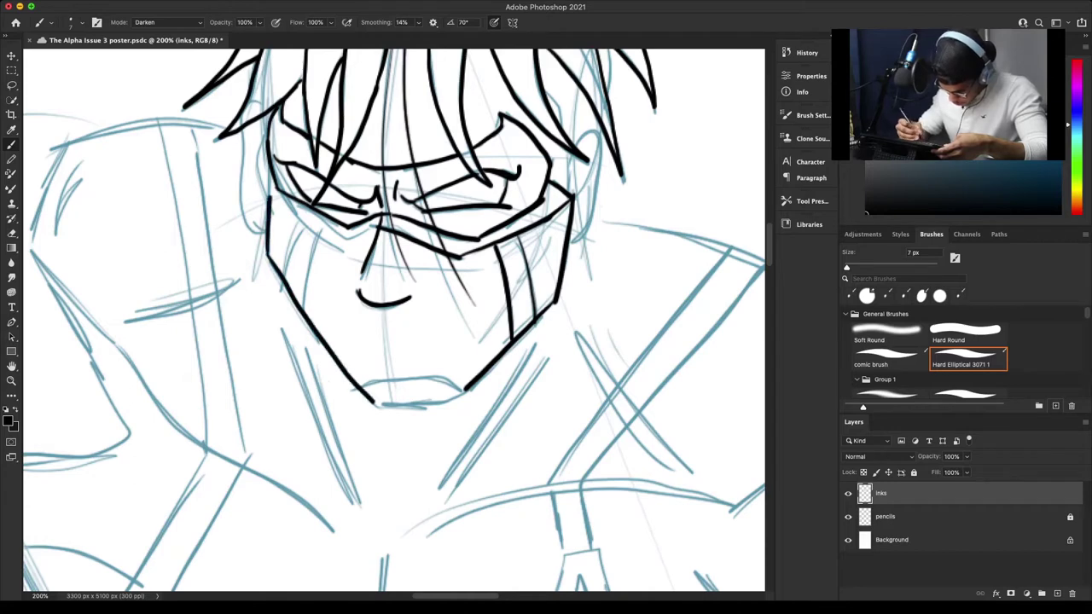
pyautogui.moveTo(265, 144)
pyautogui.mouseDown()
pyautogui.moveTo(273, 202)
pyautogui.moveTo(266, 152)
pyautogui.mouseUp()
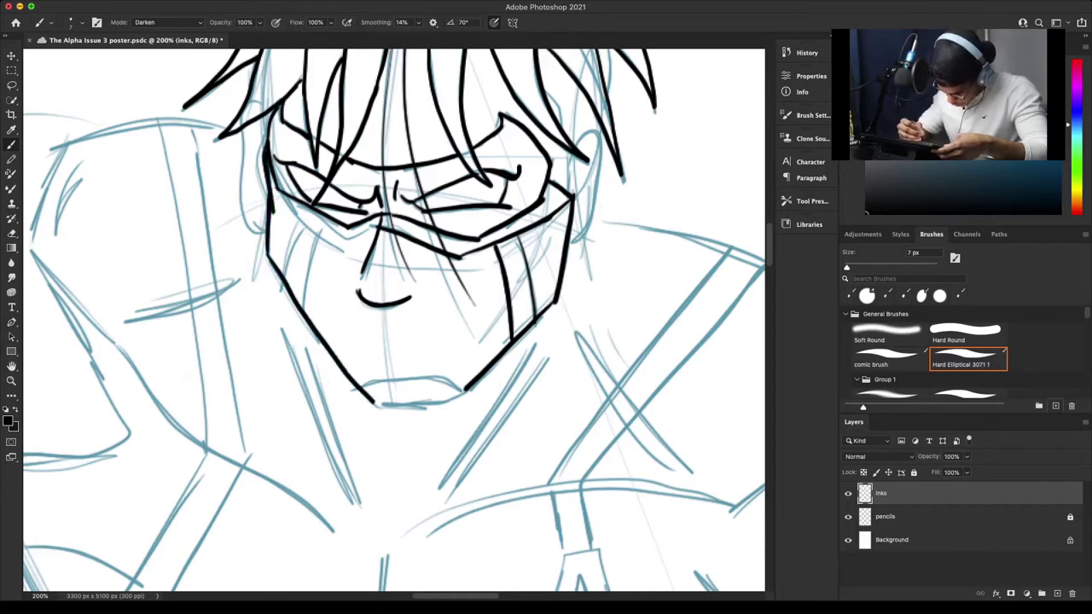
pyautogui.moveTo(275, 197)
pyautogui.mouseDown()
pyautogui.moveTo(352, 239)
pyautogui.moveTo(374, 226)
pyautogui.moveTo(304, 288)
pyautogui.moveTo(303, 305)
pyautogui.mouseUp()
pyautogui.moveTo(304, 211); pyautogui.dragTo(285, 279)
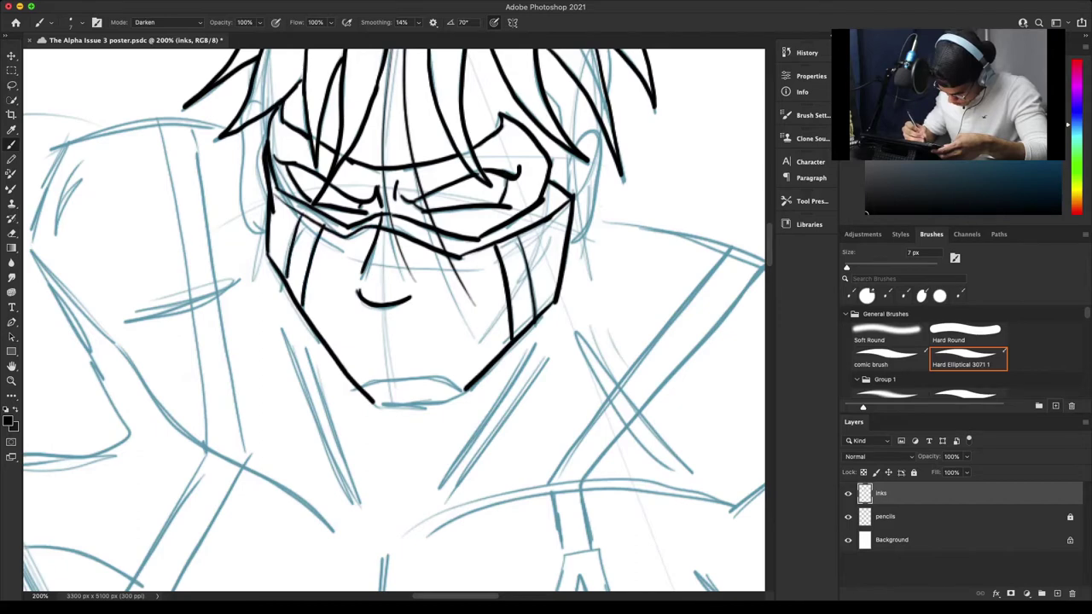
pyautogui.moveTo(343, 343); pyautogui.dragTo(362, 322)
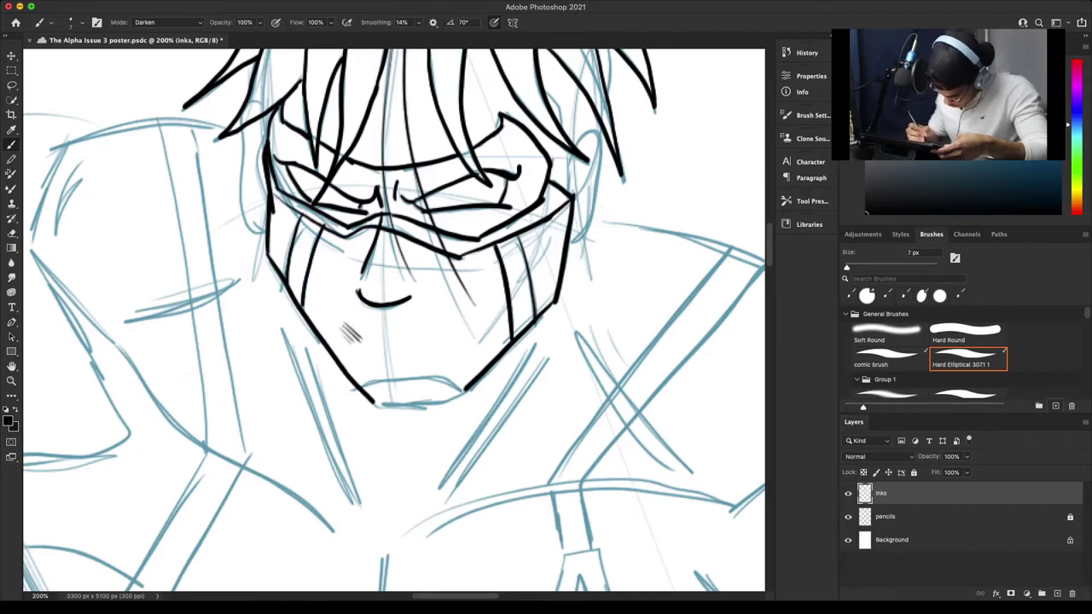
# Ink the chin outline and fill it solid black with the brush at 10 px.
pyautogui.moveTo(369, 382)
pyautogui.mouseDown()
pyautogui.moveTo(449, 381)
pyautogui.moveTo(466, 394)
pyautogui.mouseUp()
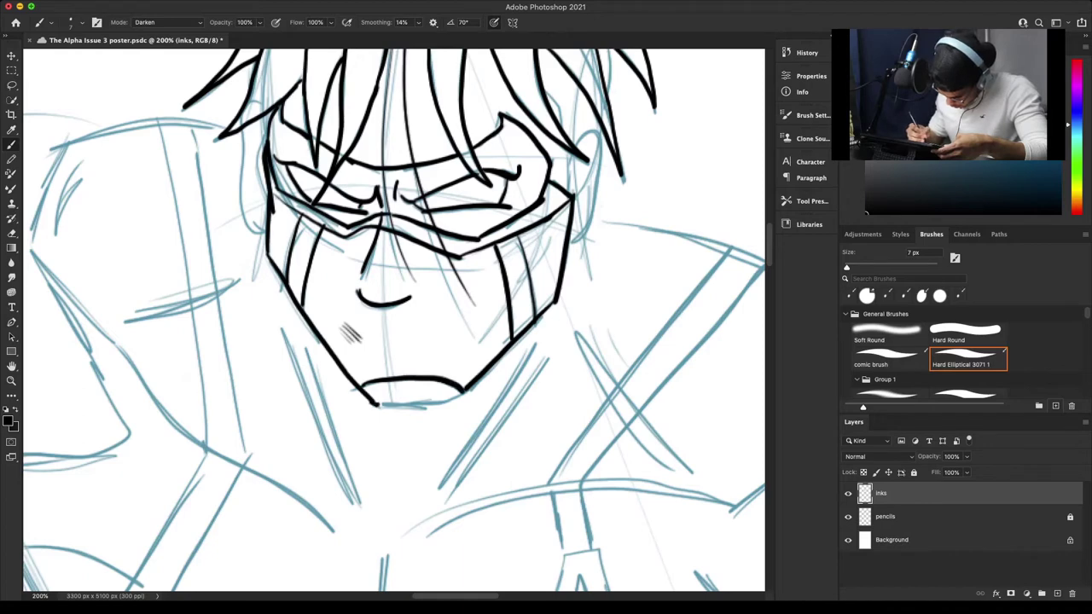
pyautogui.moveTo(376, 405)
pyautogui.mouseDown()
pyautogui.moveTo(439, 407)
pyautogui.moveTo(461, 389)
pyautogui.mouseUp()
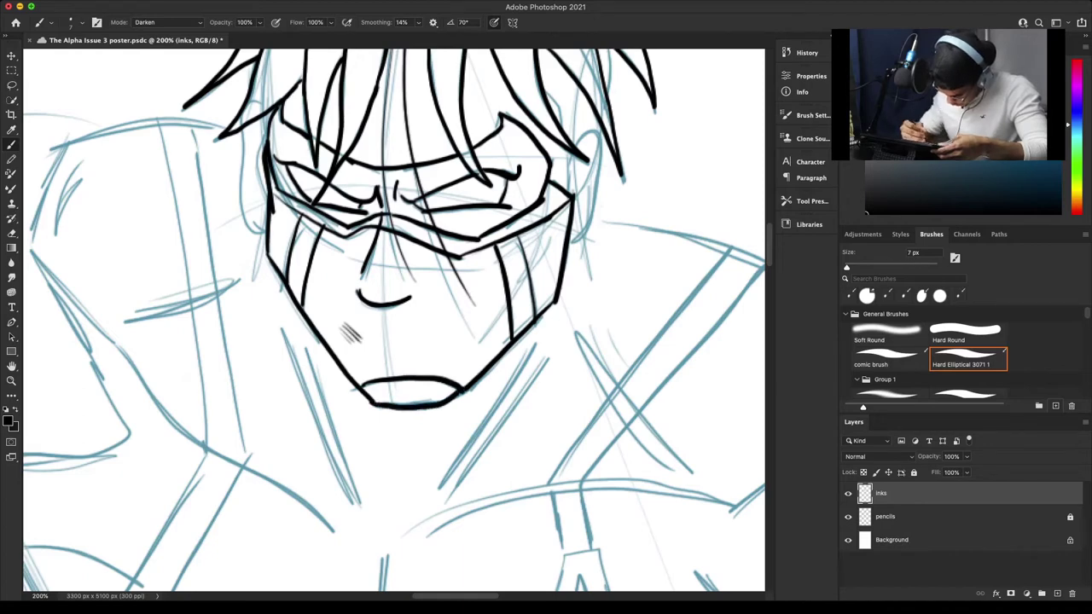
pyautogui.moveTo(363, 387)
pyautogui.mouseDown()
pyautogui.moveTo(376, 401)
pyautogui.moveTo(445, 396)
pyautogui.moveTo(370, 386)
pyautogui.mouseUp()
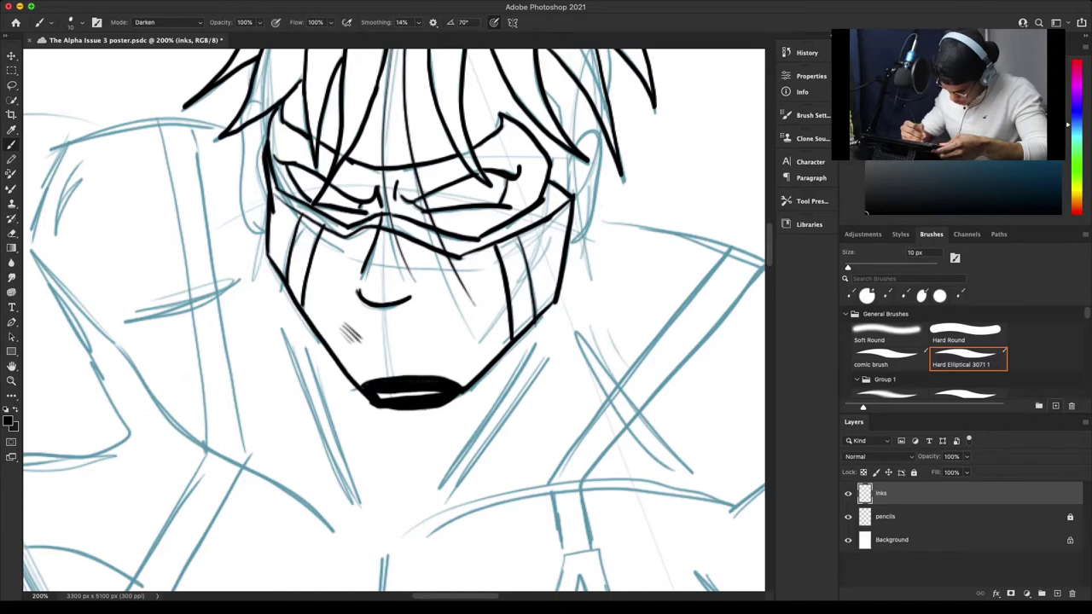
pyautogui.moveTo(440, 393); pyautogui.dragTo(376, 396)
# Set the brush to 7 px and hatch two small patches on the character's left cheek.
pyautogui.press('[')
pyautogui.press('[')
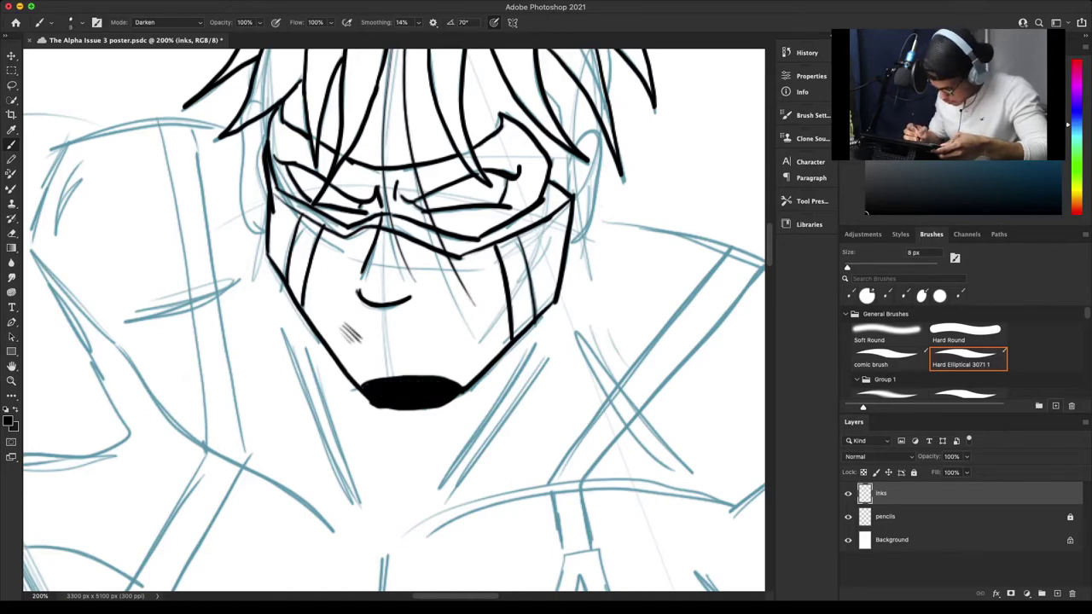
pyautogui.moveTo(488, 329); pyautogui.dragTo(478, 343)
pyautogui.moveTo(493, 333); pyautogui.dragTo(481, 348)
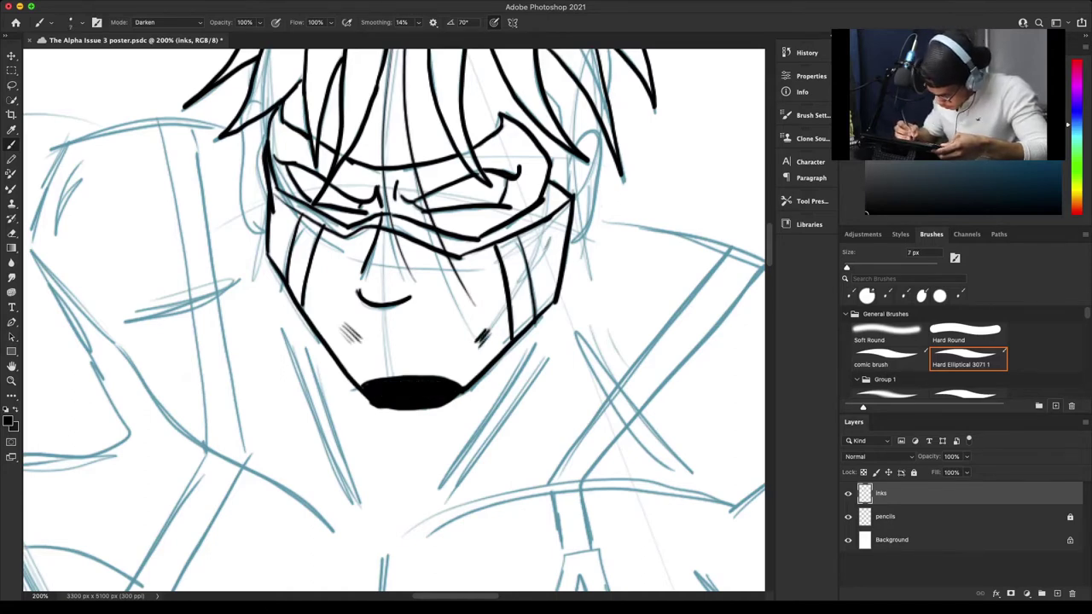
pyautogui.moveTo(553, 240); pyautogui.dragTo(547, 254)
pyautogui.moveTo(559, 240); pyautogui.dragTo(549, 259)
pyautogui.press('super+minus')
pyautogui.press('super+plus')
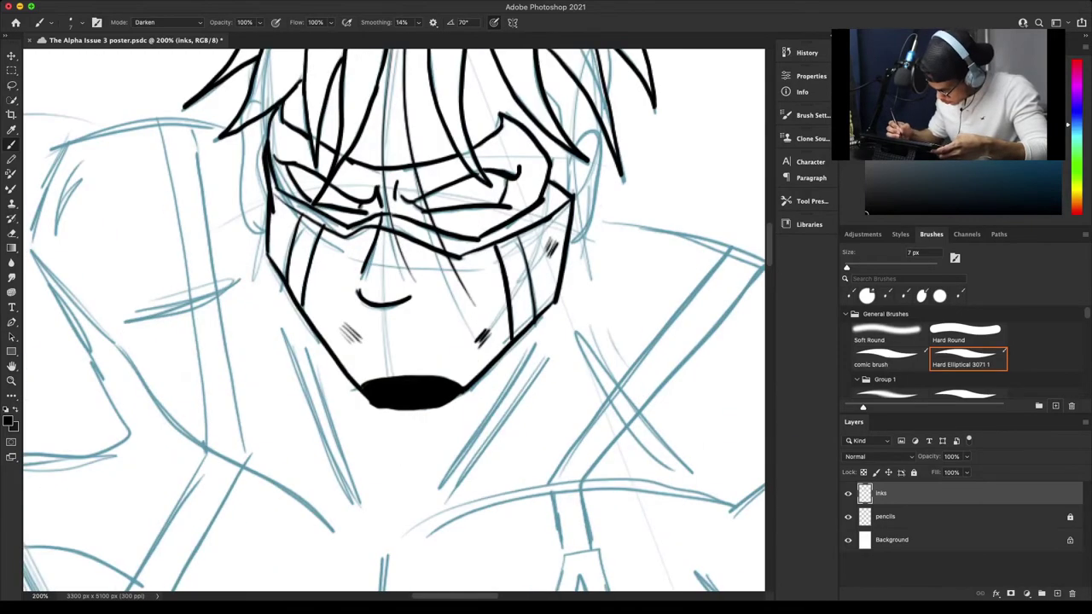
# Ink the character's left ear and the short hair lines beside and above it.
pyautogui.scroll(4, 394, 320)
pyautogui.moveTo(584, 285)
pyautogui.mouseDown()
pyautogui.moveTo(602, 298)
pyautogui.moveTo(575, 392)
pyautogui.mouseUp()
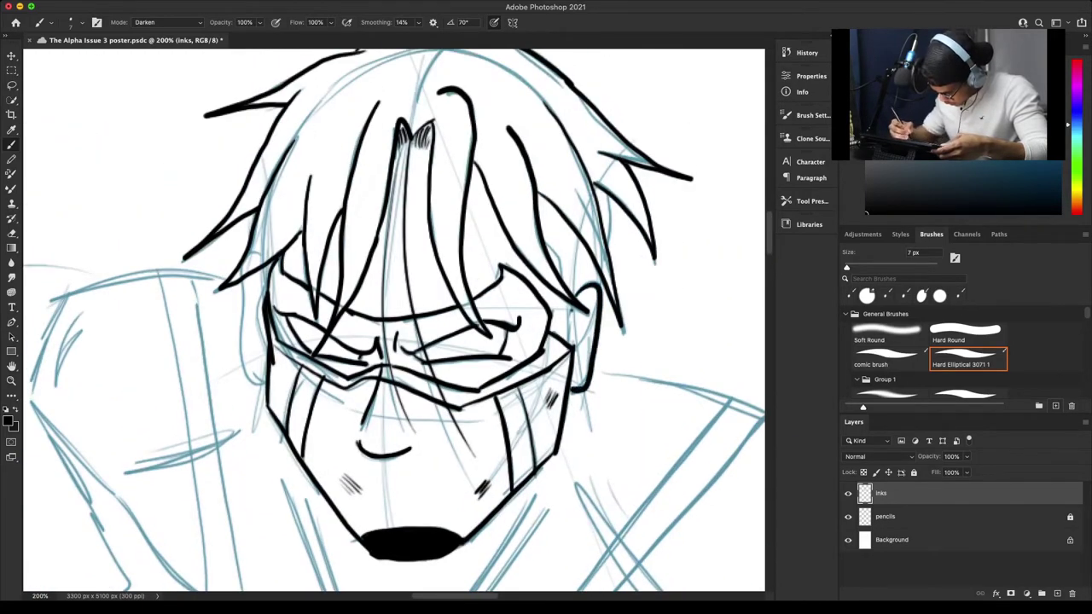
pyautogui.moveTo(546, 238)
pyautogui.mouseDown()
pyautogui.moveTo(563, 272)
pyautogui.moveTo(561, 336)
pyautogui.moveTo(565, 321)
pyautogui.mouseUp()
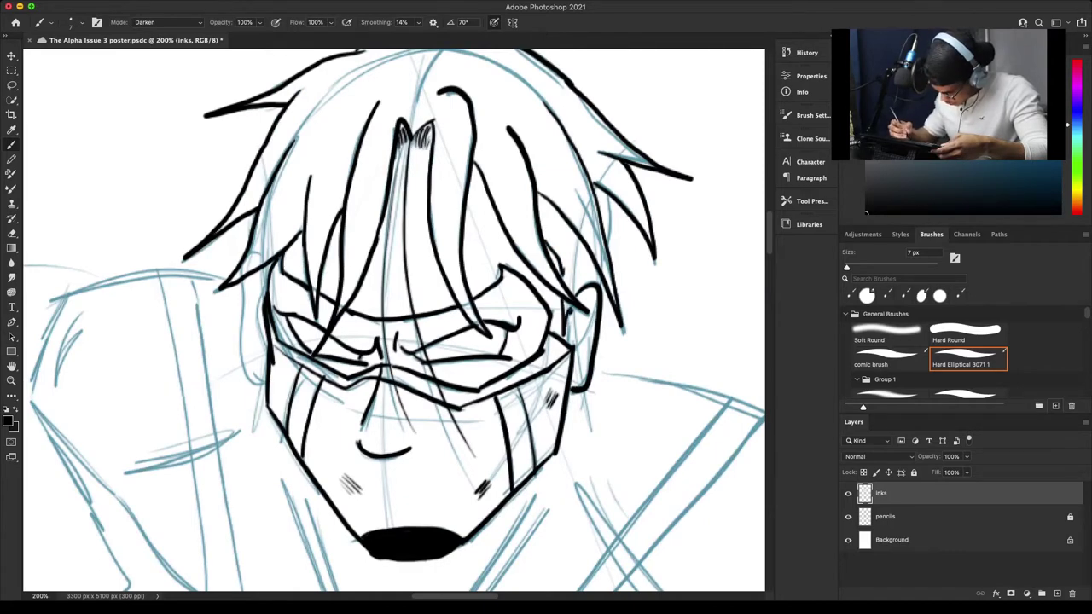
pyautogui.moveTo(606, 193); pyautogui.dragTo(611, 245)
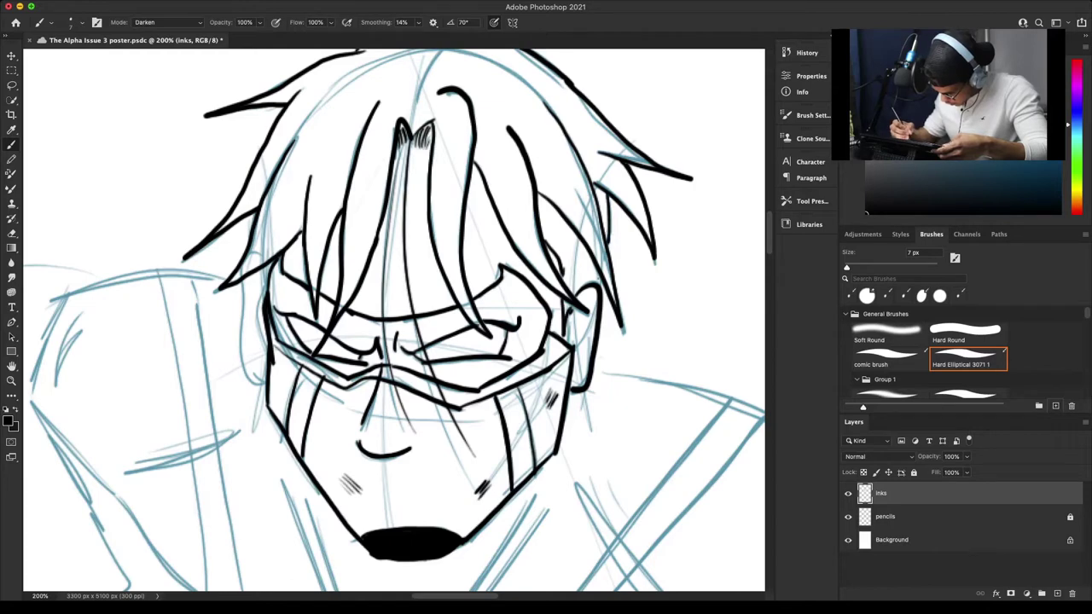
# Ink the inner folds of the character's left ear and the outline and inner folds of the right ear.
pyautogui.moveTo(595, 301)
pyautogui.mouseDown()
pyautogui.moveTo(589, 354)
pyautogui.moveTo(576, 359)
pyautogui.moveTo(580, 333)
pyautogui.moveTo(589, 341)
pyautogui.mouseUp()
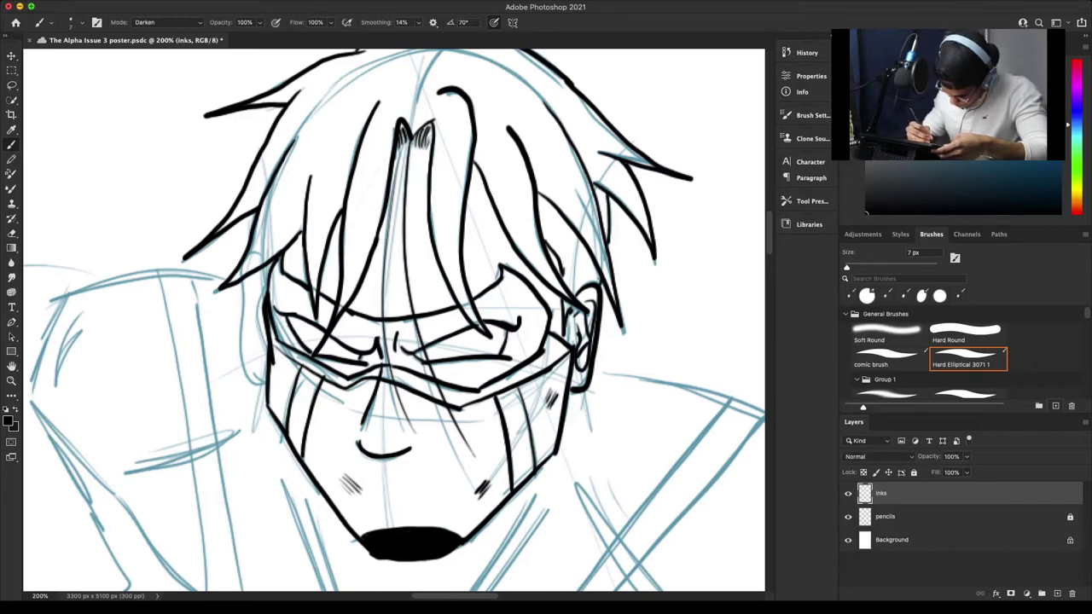
pyautogui.moveTo(265, 380)
pyautogui.mouseDown()
pyautogui.moveTo(251, 369)
pyautogui.moveTo(248, 323)
pyautogui.moveTo(250, 280)
pyautogui.moveTo(268, 271)
pyautogui.moveTo(260, 367)
pyautogui.mouseUp()
pyautogui.moveTo(265, 328); pyautogui.dragTo(258, 357)
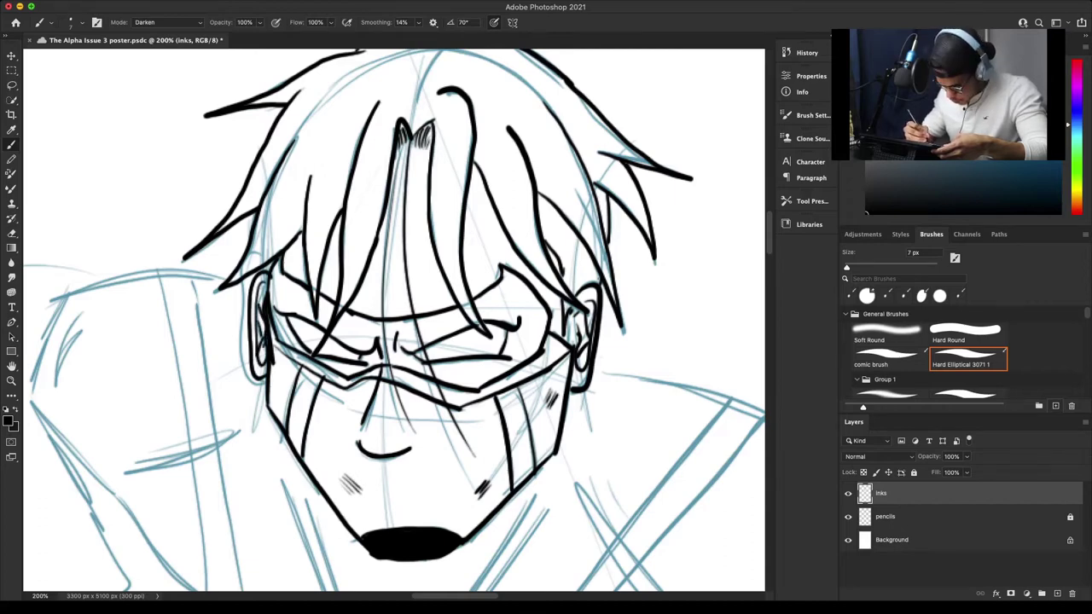
# Ink the hair parting line and hatch strands through the roots and upper half of the curled front lock on the character's left.
pyautogui.press('super+minus')
pyautogui.press('super+minus')
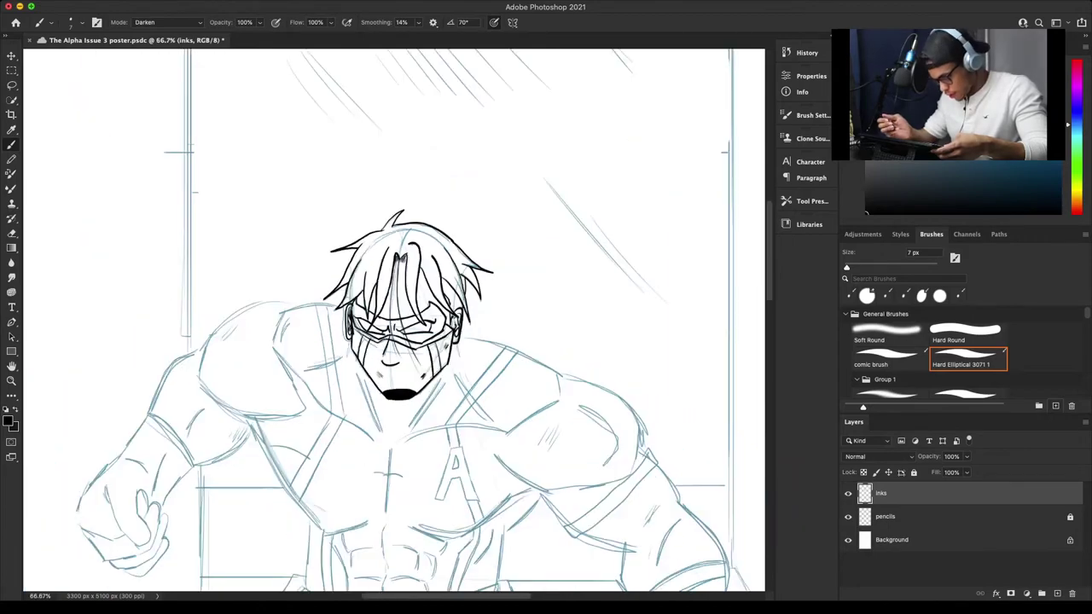
pyautogui.press('super+plus')
pyautogui.press('super+plus')
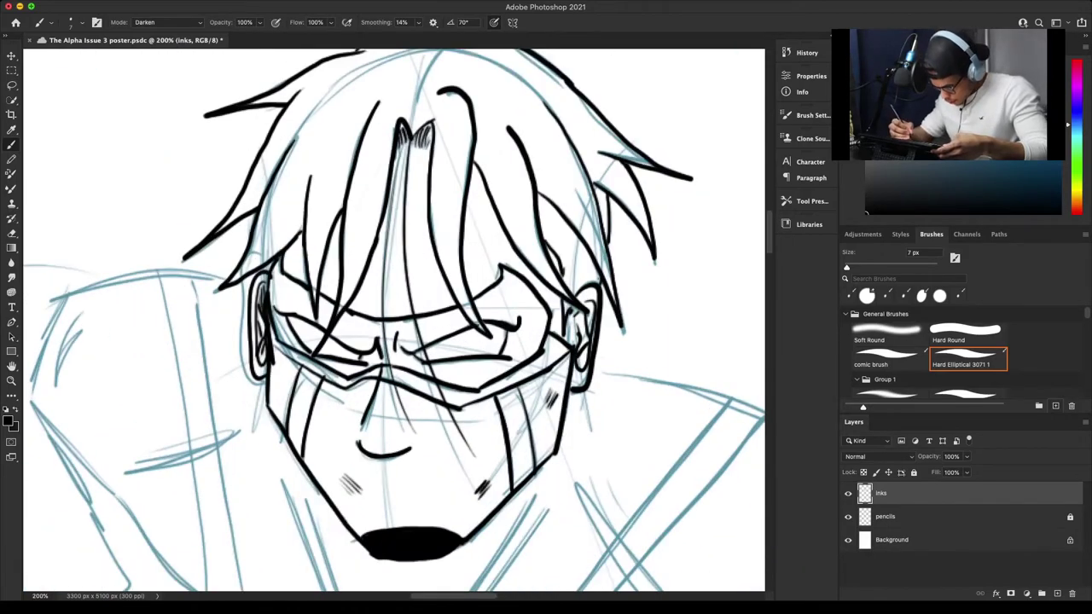
pyautogui.press('super+minus')
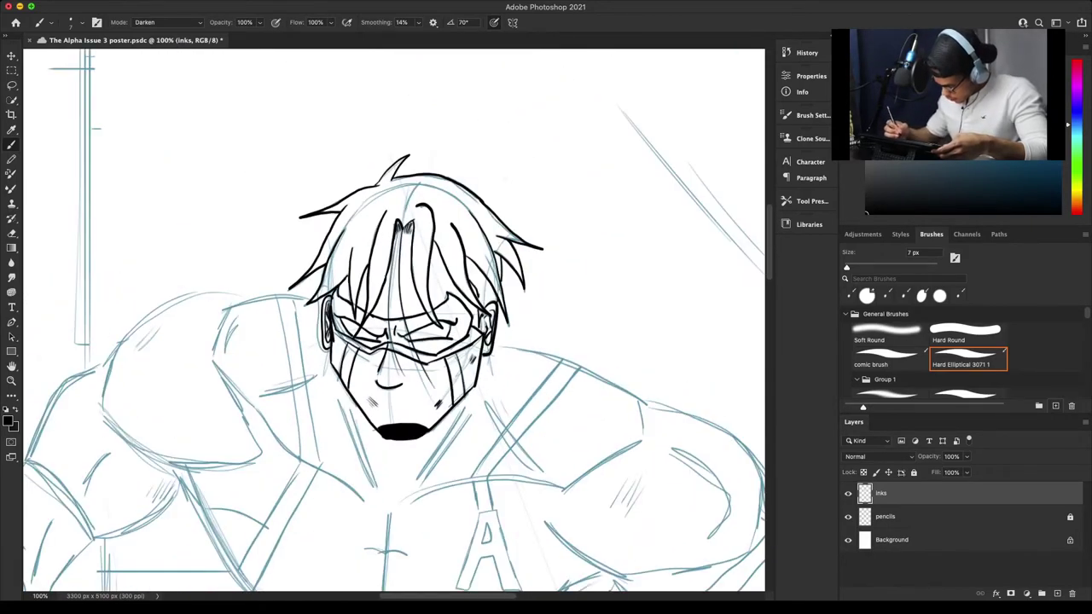
pyautogui.press('super+plus')
pyautogui.press('super+plus')
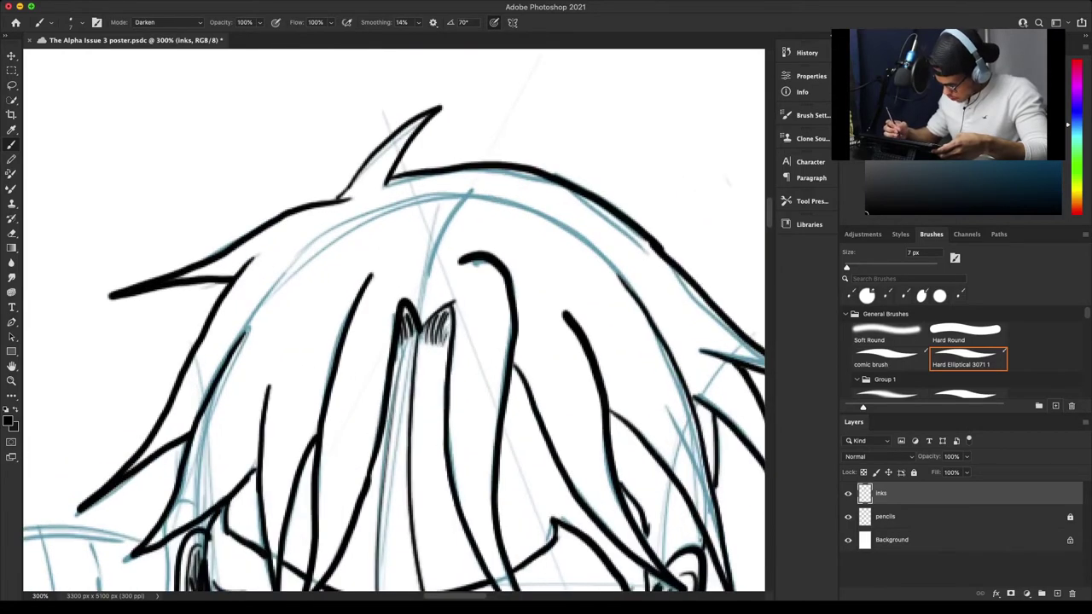
pyautogui.scroll(-4, 394, 321)
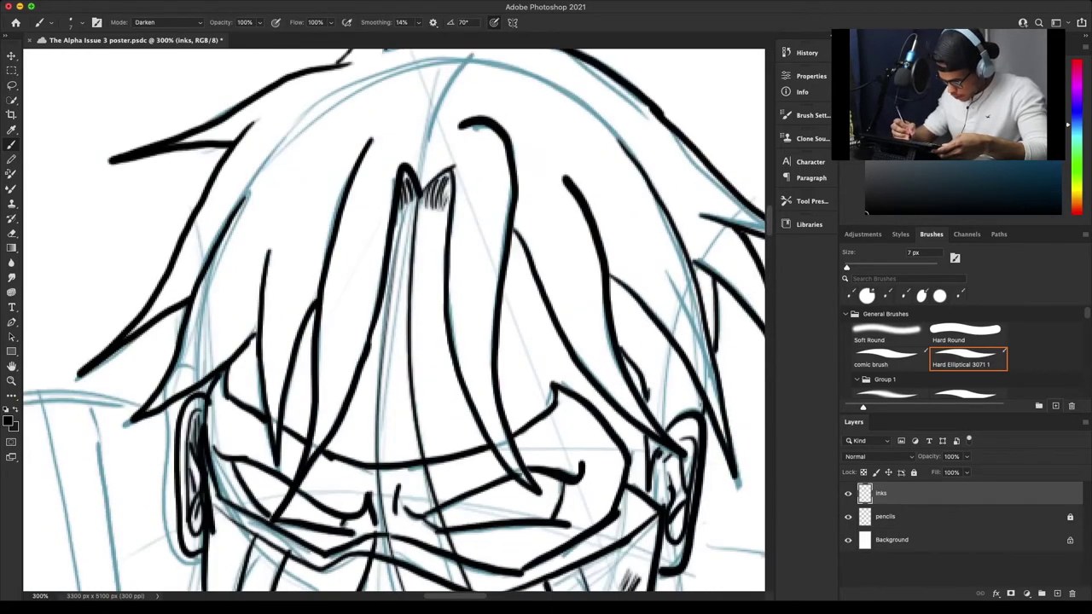
pyautogui.moveTo(429, 138); pyautogui.dragTo(487, 57)
pyautogui.moveTo(434, 161)
pyautogui.mouseDown()
pyautogui.moveTo(465, 138)
pyautogui.moveTo(483, 175)
pyautogui.mouseUp()
pyautogui.moveTo(486, 135); pyautogui.dragTo(488, 249)
pyautogui.moveTo(502, 162); pyautogui.dragTo(488, 297)
pyautogui.moveTo(482, 184)
pyautogui.mouseDown()
pyautogui.moveTo(458, 379)
pyautogui.moveTo(450, 356)
pyautogui.mouseUp()
pyautogui.moveTo(475, 367); pyautogui.dragTo(454, 422)
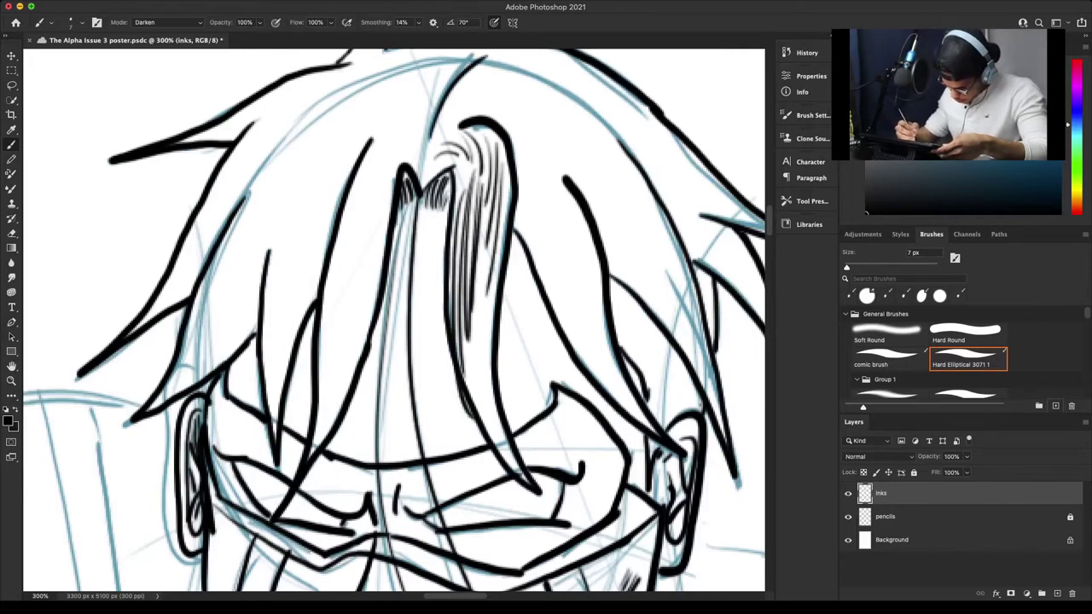
# Extend the strand lines of the curled front lock down to its pointed tip.
pyautogui.moveTo(463, 295); pyautogui.dragTo(493, 444)
pyautogui.moveTo(476, 327); pyautogui.dragTo(510, 467)
pyautogui.moveTo(486, 392); pyautogui.dragTo(507, 456)
pyautogui.moveTo(485, 370)
pyautogui.mouseDown()
pyautogui.moveTo(514, 467)
pyautogui.moveTo(493, 234)
pyautogui.mouseUp()
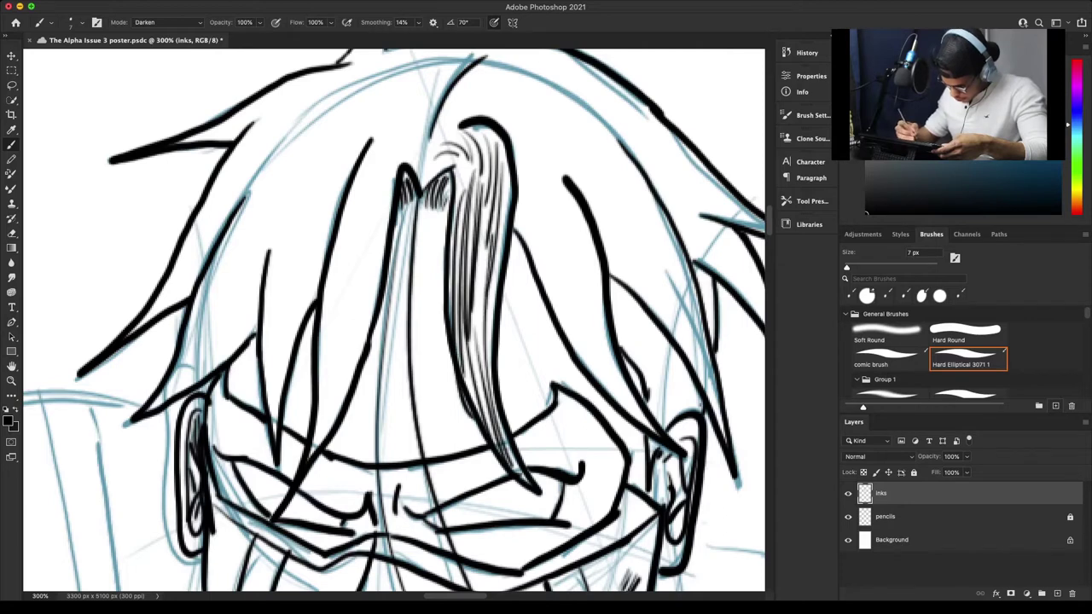
pyautogui.moveTo(479, 332); pyautogui.dragTo(491, 240)
# Hatch the front lock on the character's right with fine strand lines from its root to its tip.
pyautogui.moveTo(401, 160)
pyautogui.mouseDown()
pyautogui.moveTo(418, 143)
pyautogui.moveTo(406, 131)
pyautogui.moveTo(369, 234)
pyautogui.moveTo(366, 289)
pyautogui.moveTo(362, 251)
pyautogui.mouseUp()
pyautogui.moveTo(364, 249); pyautogui.dragTo(345, 322)
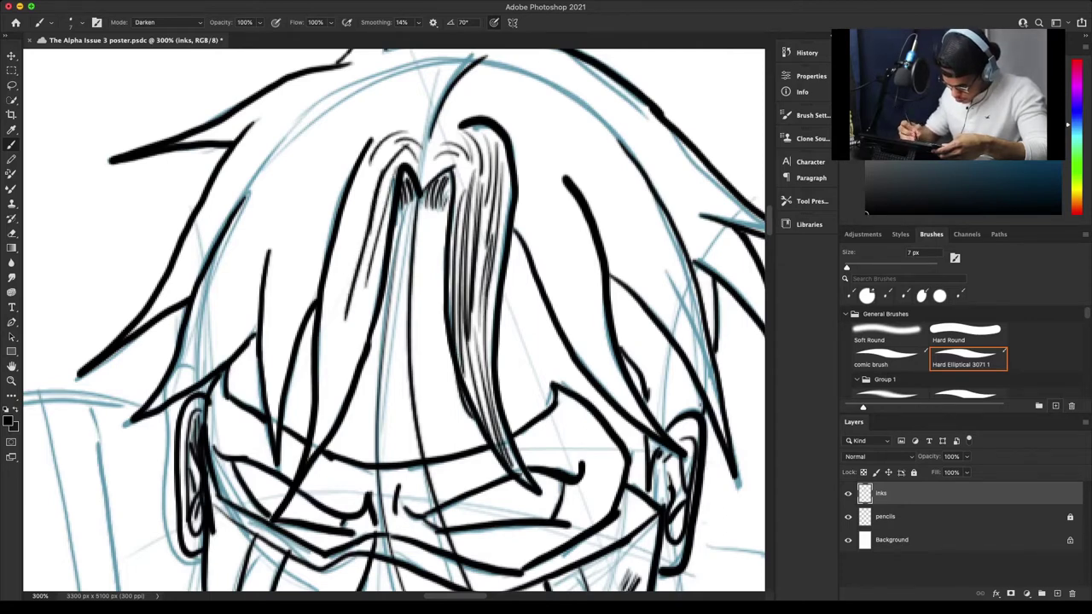
pyautogui.moveTo(367, 174); pyautogui.dragTo(341, 326)
pyautogui.moveTo(373, 175)
pyautogui.mouseDown()
pyautogui.moveTo(350, 260)
pyautogui.moveTo(349, 249)
pyautogui.mouseUp()
pyautogui.moveTo(351, 258)
pyautogui.mouseDown()
pyautogui.moveTo(338, 360)
pyautogui.moveTo(322, 374)
pyautogui.mouseUp()
pyautogui.moveTo(348, 239); pyautogui.dragTo(319, 416)
pyautogui.moveTo(353, 307); pyautogui.dragTo(321, 430)
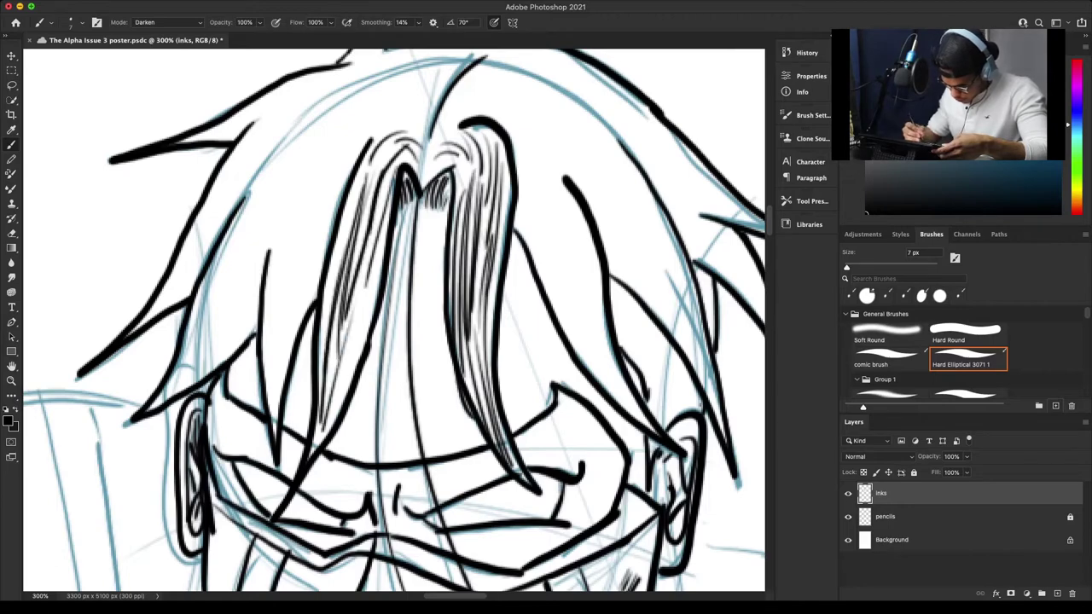
pyautogui.moveTo(372, 280); pyautogui.dragTo(321, 443)
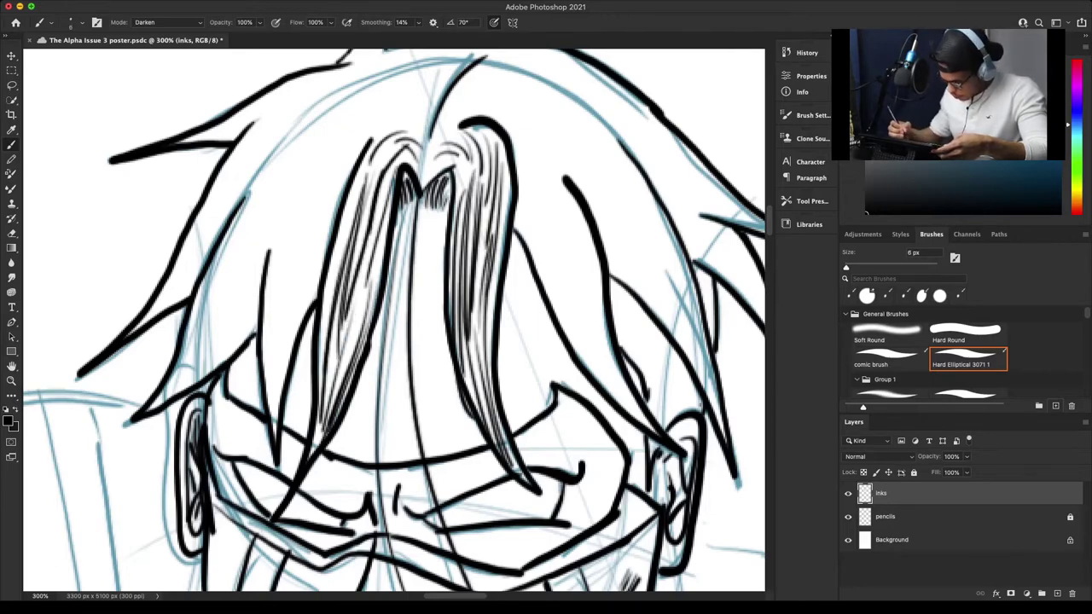
# Set the brush to 6 px and hatch strands along the parting and over the crown on the character's right.
pyautogui.scroll(5, 395, 320)
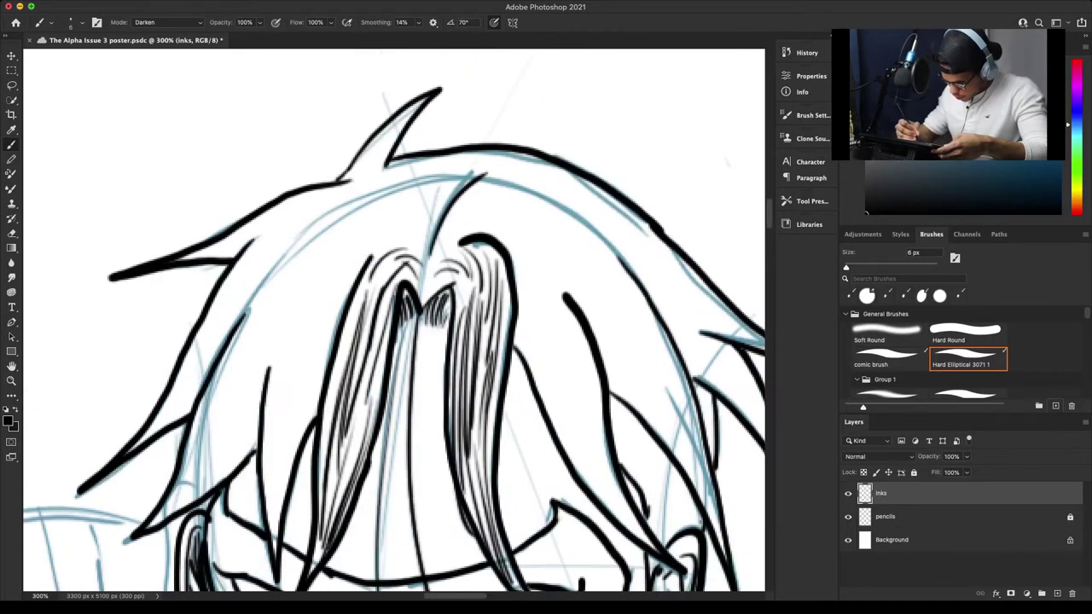
pyautogui.moveTo(406, 248)
pyautogui.mouseDown()
pyautogui.moveTo(422, 237)
pyautogui.moveTo(406, 236)
pyautogui.mouseUp()
pyautogui.moveTo(401, 230)
pyautogui.mouseDown()
pyautogui.moveTo(428, 233)
pyautogui.moveTo(447, 181)
pyautogui.moveTo(463, 176)
pyautogui.mouseUp()
pyautogui.moveTo(411, 176)
pyautogui.mouseDown()
pyautogui.moveTo(461, 160)
pyautogui.moveTo(319, 193)
pyautogui.moveTo(203, 256)
pyautogui.mouseUp()
pyautogui.moveTo(395, 196)
pyautogui.mouseDown()
pyautogui.moveTo(311, 221)
pyautogui.moveTo(261, 259)
pyautogui.mouseUp()
pyautogui.moveTo(299, 229)
pyautogui.mouseDown()
pyautogui.moveTo(208, 323)
pyautogui.moveTo(181, 379)
pyautogui.mouseUp()
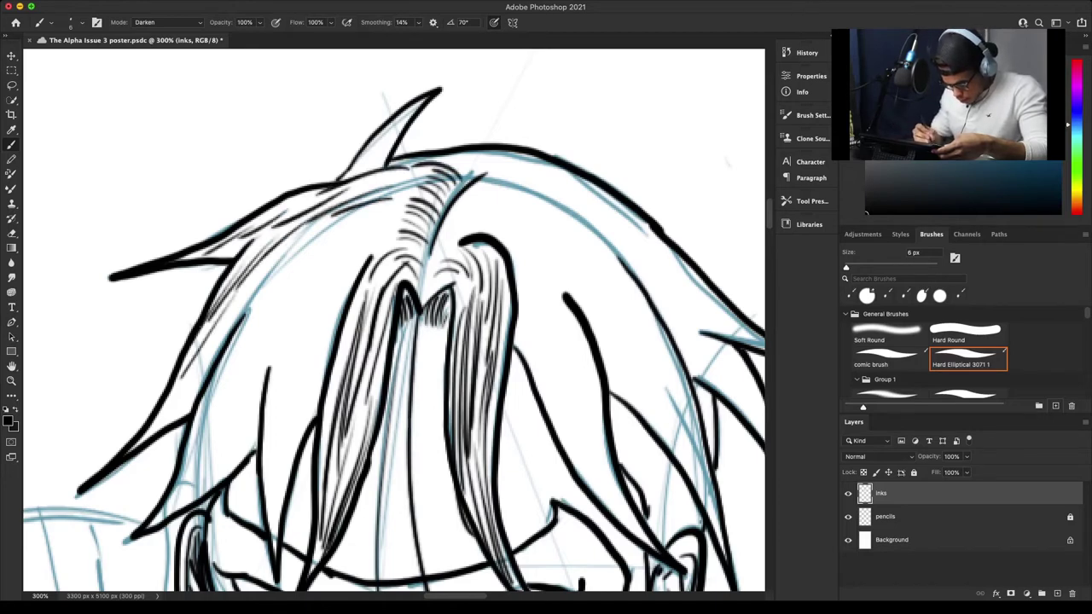
# Add strand lines down the outermost side lock on the character's right to its tip.
pyautogui.moveTo(240, 295); pyautogui.dragTo(176, 416)
pyautogui.moveTo(201, 371); pyautogui.dragTo(152, 429)
pyautogui.moveTo(175, 409); pyautogui.dragTo(157, 431)
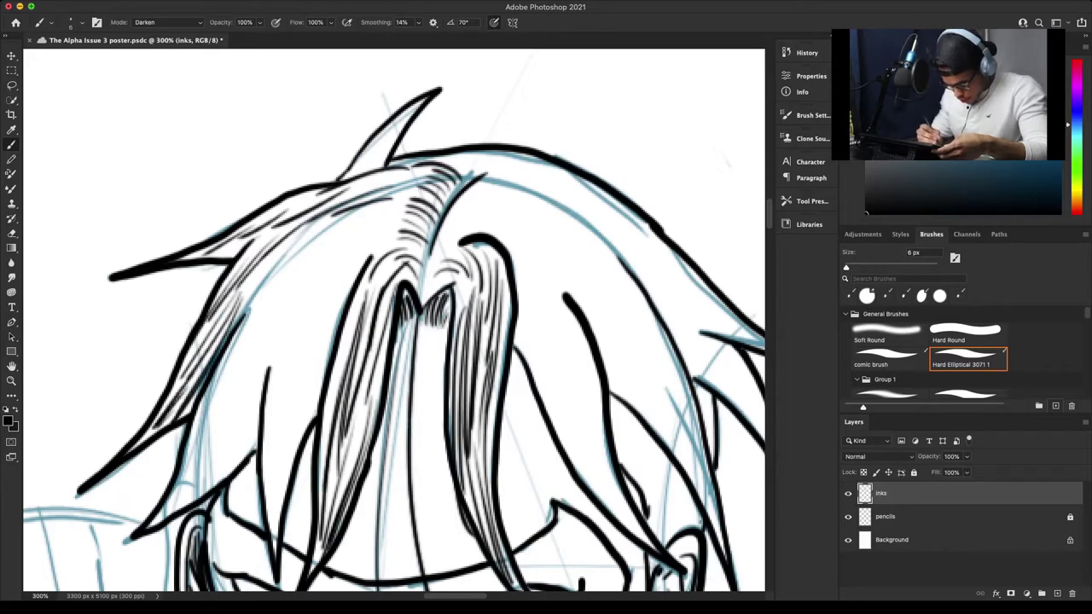
pyautogui.moveTo(198, 372); pyautogui.dragTo(162, 413)
# Hatch from the crown down through the side lock above the character's right ear.
pyautogui.moveTo(386, 221)
pyautogui.mouseDown()
pyautogui.moveTo(282, 266)
pyautogui.moveTo(287, 285)
pyautogui.moveTo(265, 292)
pyautogui.mouseUp()
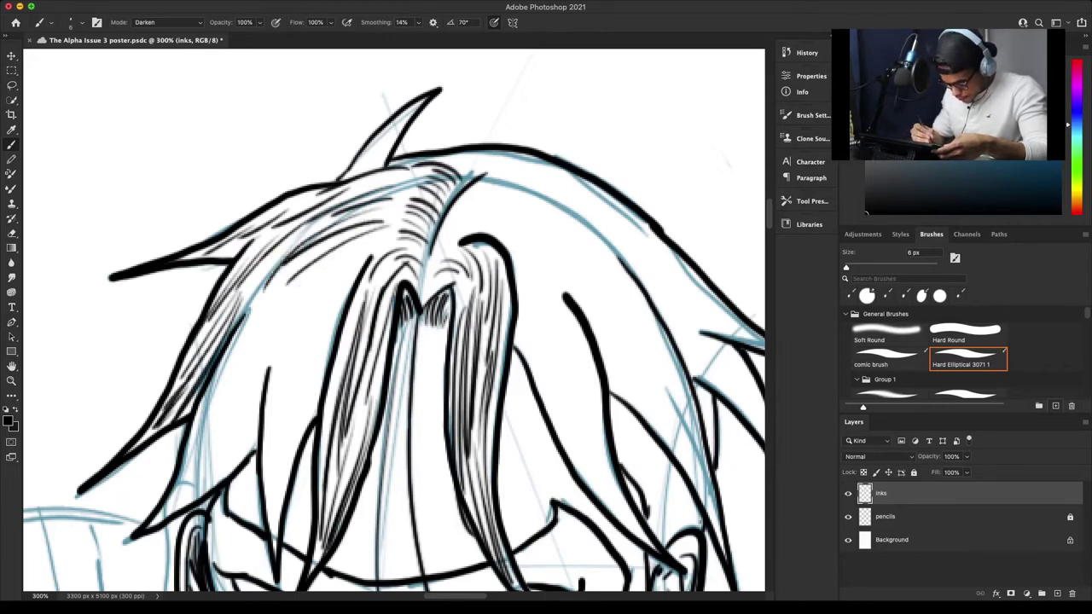
pyautogui.moveTo(285, 253); pyautogui.dragTo(233, 340)
pyautogui.moveTo(257, 302); pyautogui.dragTo(227, 370)
pyautogui.moveTo(285, 277); pyautogui.dragTo(229, 408)
pyautogui.moveTo(262, 339); pyautogui.dragTo(226, 429)
pyautogui.moveTo(263, 346); pyautogui.dragTo(223, 451)
pyautogui.moveTo(261, 382); pyautogui.dragTo(215, 481)
pyautogui.moveTo(245, 424); pyautogui.dragTo(196, 499)
pyautogui.moveTo(233, 438); pyautogui.dragTo(183, 500)
pyautogui.moveTo(237, 374); pyautogui.dragTo(176, 483)
pyautogui.moveTo(222, 398); pyautogui.dragTo(166, 515)
# Hatch the narrow locks between the right side lock and the front lock.
pyautogui.press('super+minus')
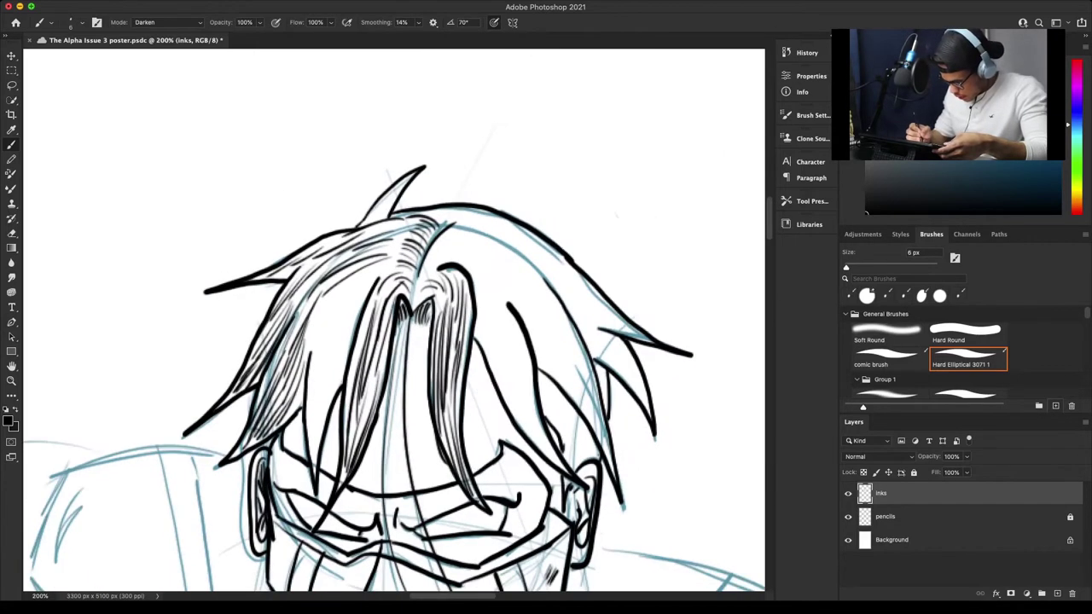
pyautogui.moveTo(379, 274); pyautogui.dragTo(339, 312)
pyautogui.moveTo(373, 278); pyautogui.dragTo(326, 343)
pyautogui.moveTo(359, 314); pyautogui.dragTo(330, 368)
pyautogui.moveTo(355, 325); pyautogui.dragTo(318, 400)
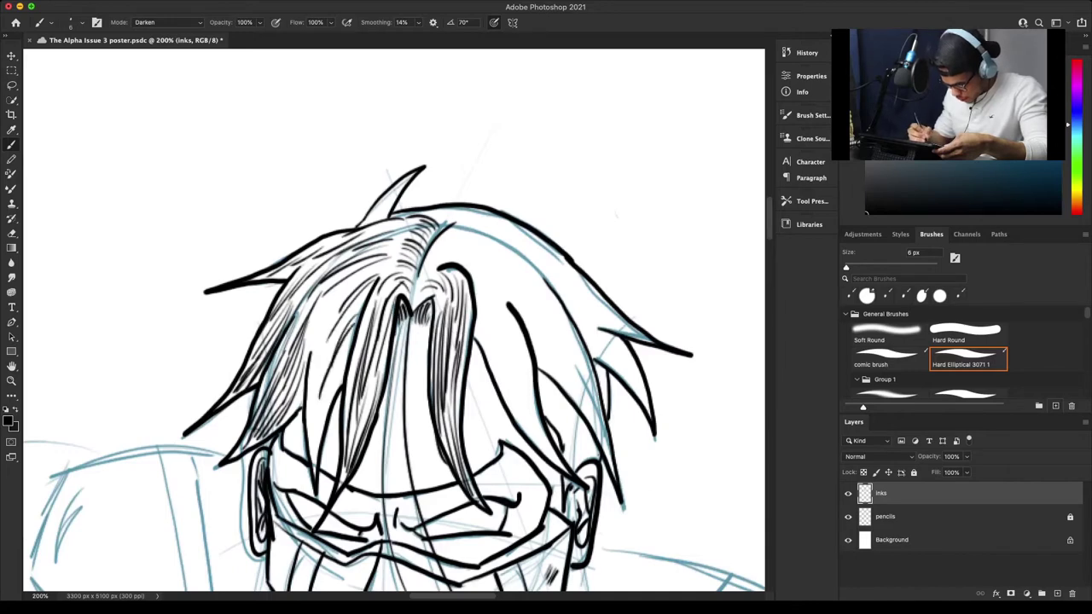
pyautogui.moveTo(339, 356); pyautogui.dragTo(315, 415)
pyautogui.moveTo(317, 411); pyautogui.dragTo(310, 455)
pyautogui.moveTo(334, 376); pyautogui.dragTo(314, 455)
pyautogui.moveTo(330, 390); pyautogui.dragTo(318, 426)
pyautogui.moveTo(344, 360); pyautogui.dragTo(330, 391)
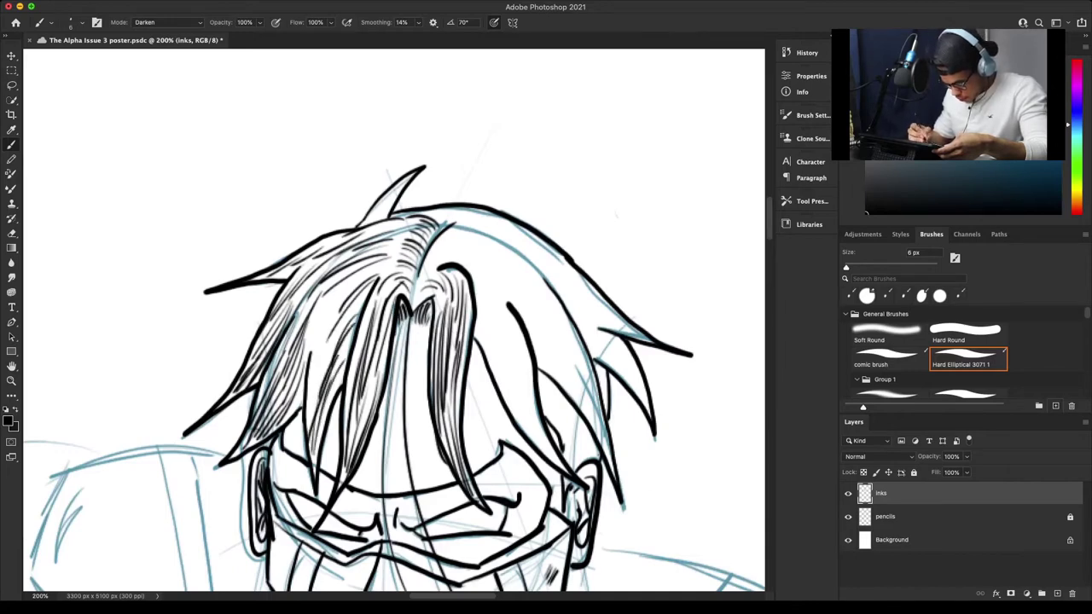
# Add denser strands above the narrow right-side locks and hatch the small tuft on top of the head.
pyautogui.moveTo(350, 296); pyautogui.dragTo(332, 327)
pyautogui.moveTo(334, 324); pyautogui.dragTo(318, 374)
pyautogui.moveTo(340, 294); pyautogui.dragTo(321, 345)
pyautogui.moveTo(323, 350); pyautogui.dragTo(312, 403)
pyautogui.moveTo(334, 299); pyautogui.dragTo(309, 371)
pyautogui.moveTo(340, 288); pyautogui.dragTo(312, 362)
pyautogui.moveTo(382, 265); pyautogui.dragTo(343, 302)
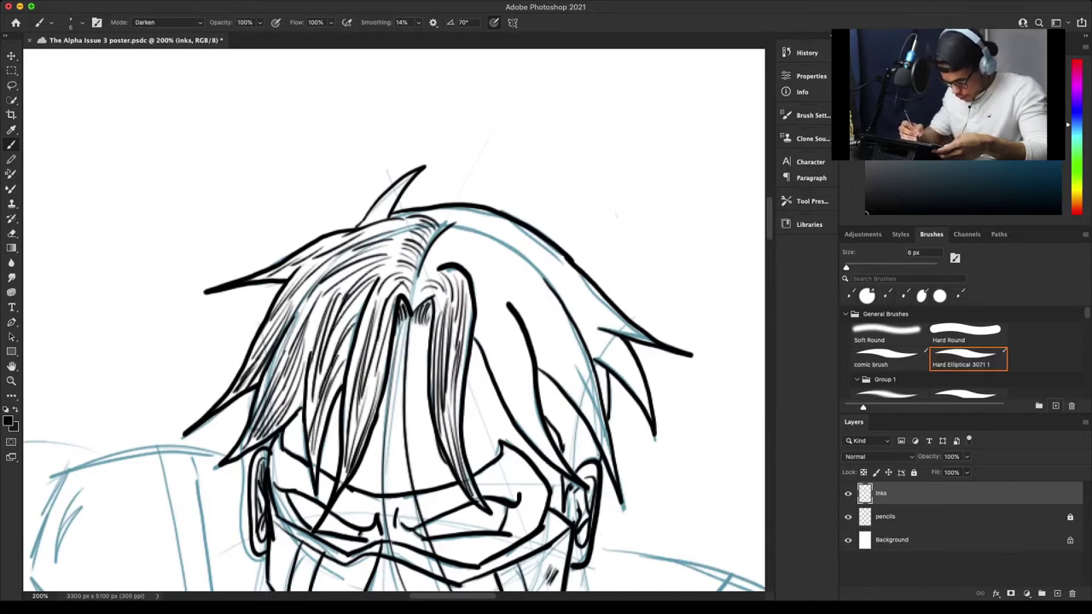
pyautogui.moveTo(369, 224); pyautogui.dragTo(384, 196)
pyautogui.moveTo(377, 219)
pyautogui.mouseDown()
pyautogui.moveTo(402, 182)
pyautogui.moveTo(401, 192)
pyautogui.mouseUp()
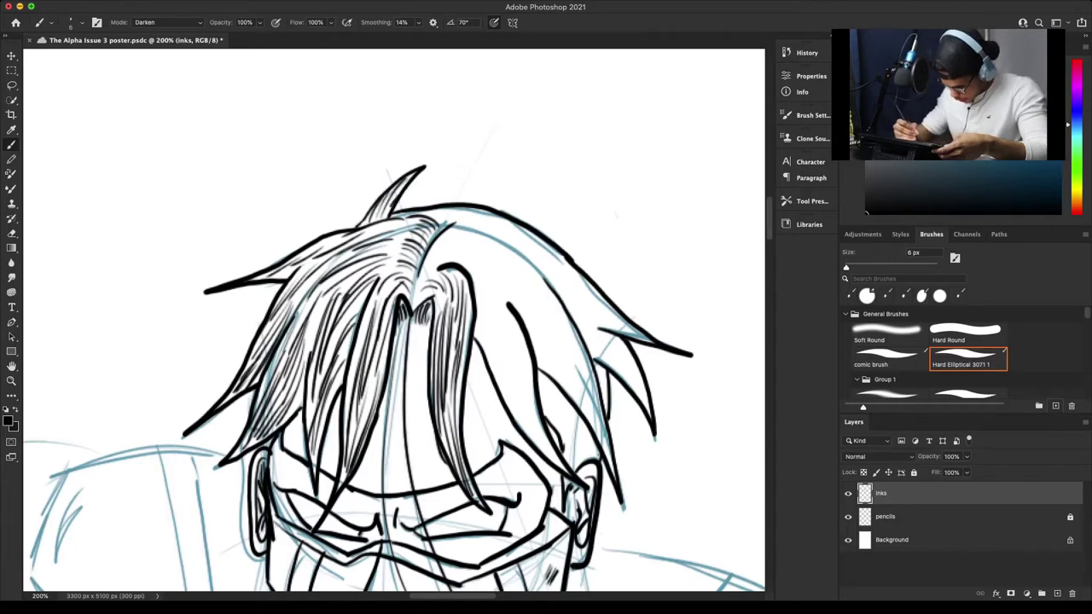
# Hatch the long lock just outside the curled front lock on the character's left, from the parting to its tip.
pyautogui.moveTo(433, 262)
pyautogui.mouseDown()
pyautogui.moveTo(445, 258)
pyautogui.moveTo(475, 285)
pyautogui.mouseUp()
pyautogui.moveTo(461, 240); pyautogui.dragTo(490, 331)
pyautogui.moveTo(489, 265); pyautogui.dragTo(505, 358)
pyautogui.moveTo(499, 295); pyautogui.dragTo(524, 406)
pyautogui.moveTo(516, 327); pyautogui.dragTo(538, 428)
pyautogui.moveTo(494, 329); pyautogui.dragTo(522, 425)
pyautogui.moveTo(495, 350); pyautogui.dragTo(507, 382)
pyautogui.moveTo(509, 384); pyautogui.dragTo(555, 463)
pyautogui.moveTo(530, 418); pyautogui.dragTo(561, 469)
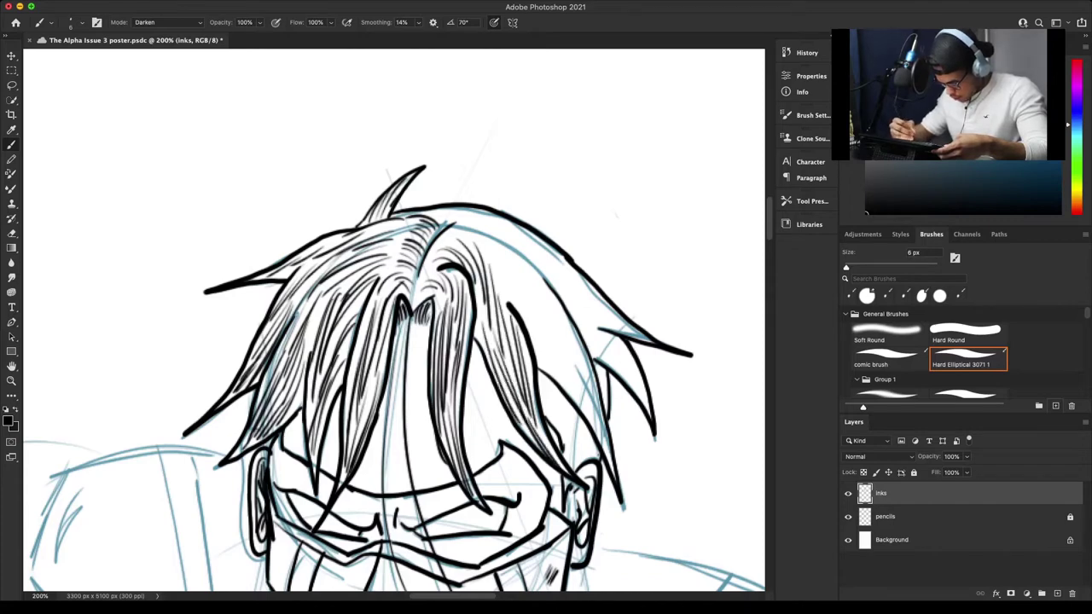
# Hatch the remaining crown and side locks on the character's left, and save the document.
pyautogui.moveTo(467, 235)
pyautogui.mouseDown()
pyautogui.moveTo(490, 260)
pyautogui.moveTo(480, 251)
pyautogui.moveTo(487, 237)
pyautogui.moveTo(506, 240)
pyautogui.mouseUp()
pyautogui.moveTo(486, 212); pyautogui.dragTo(570, 295)
pyautogui.moveTo(544, 252)
pyautogui.mouseDown()
pyautogui.moveTo(594, 311)
pyautogui.moveTo(621, 321)
pyautogui.mouseUp()
pyautogui.moveTo(572, 266); pyautogui.dragTo(614, 309)
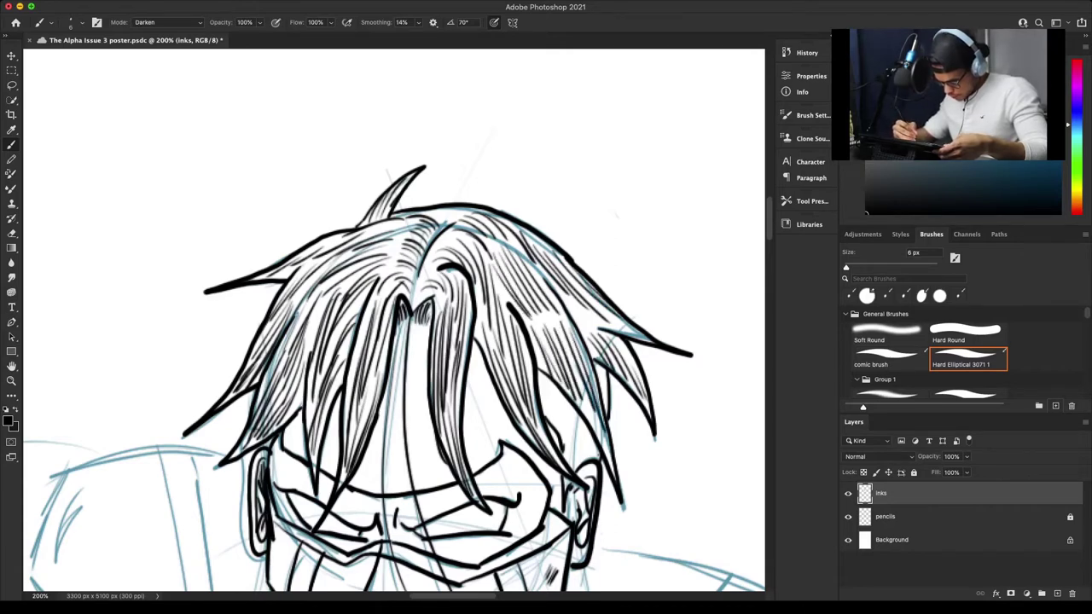
pyautogui.press('super+minus')
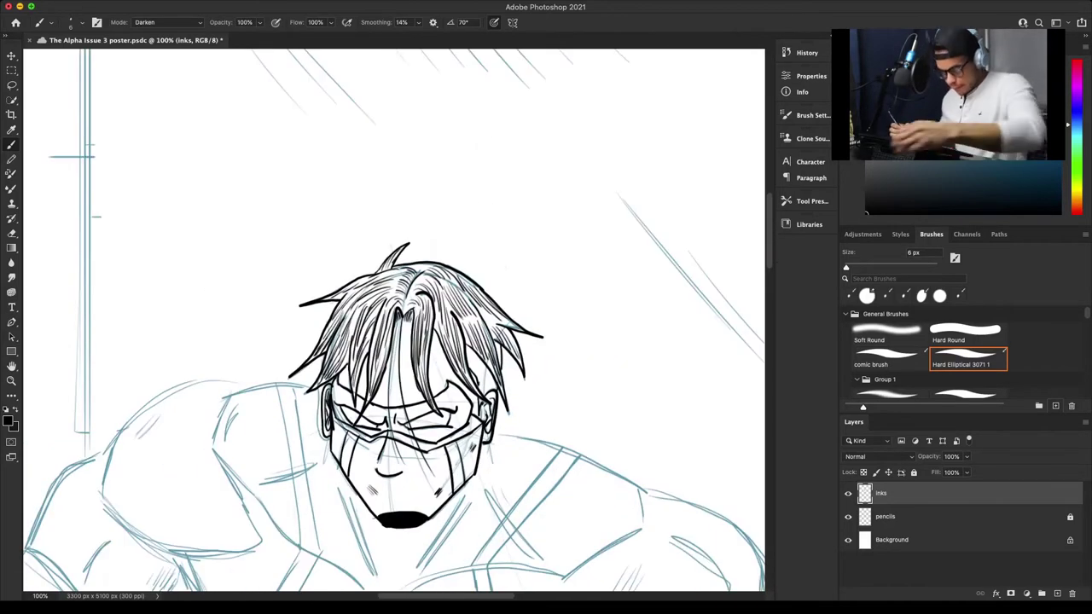
pyautogui.press('super+s')
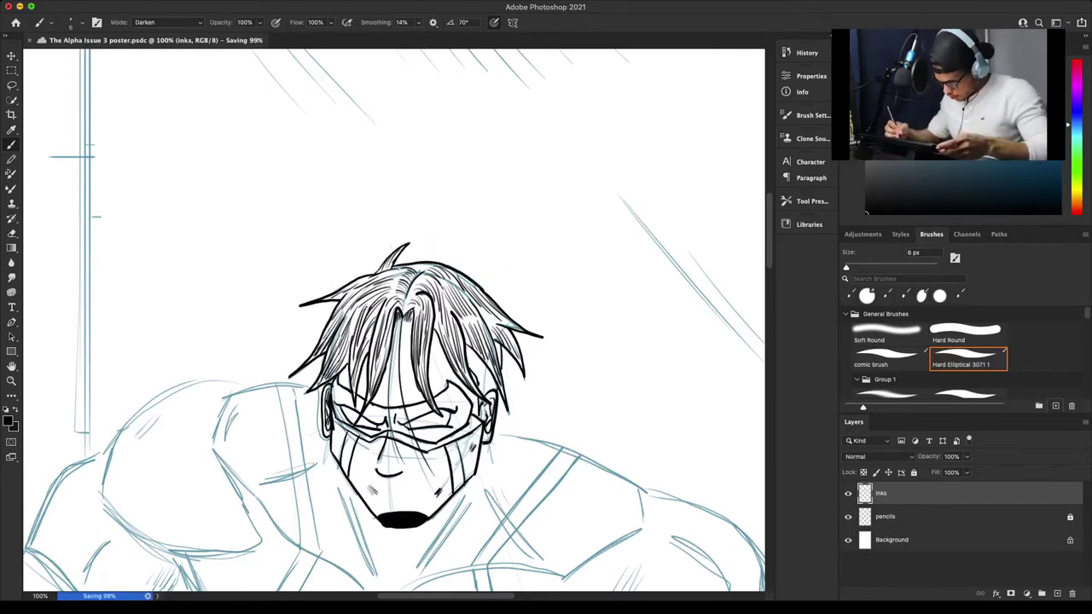
# Ink the neck lines below both ears and the trapezius contours running out to the shoulders.
pyautogui.scroll(-3, 394, 320)
pyautogui.press('super+plus')
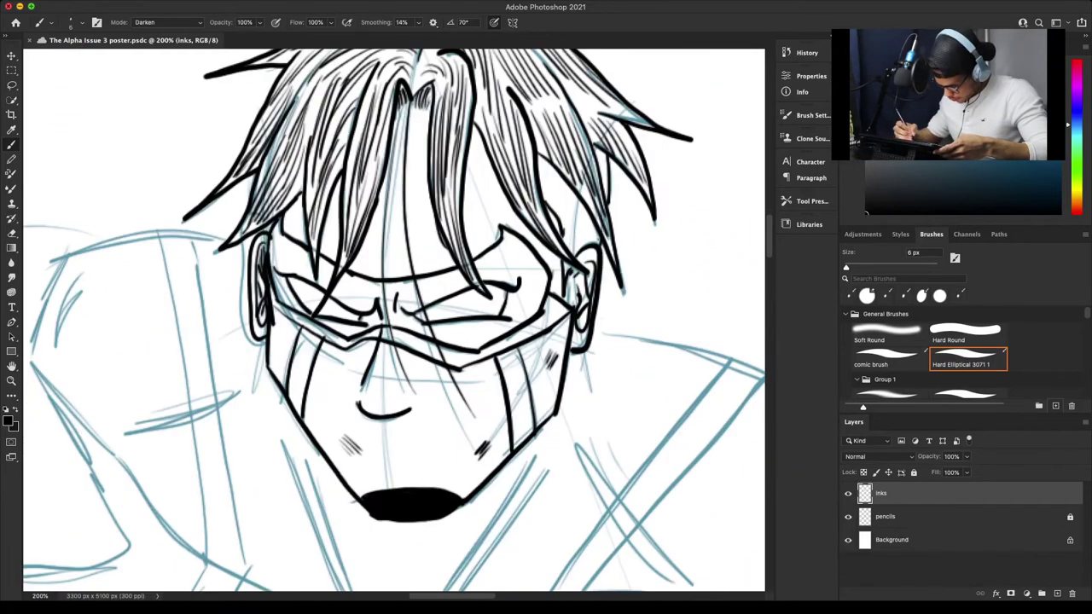
pyautogui.moveTo(582, 355); pyautogui.dragTo(592, 398)
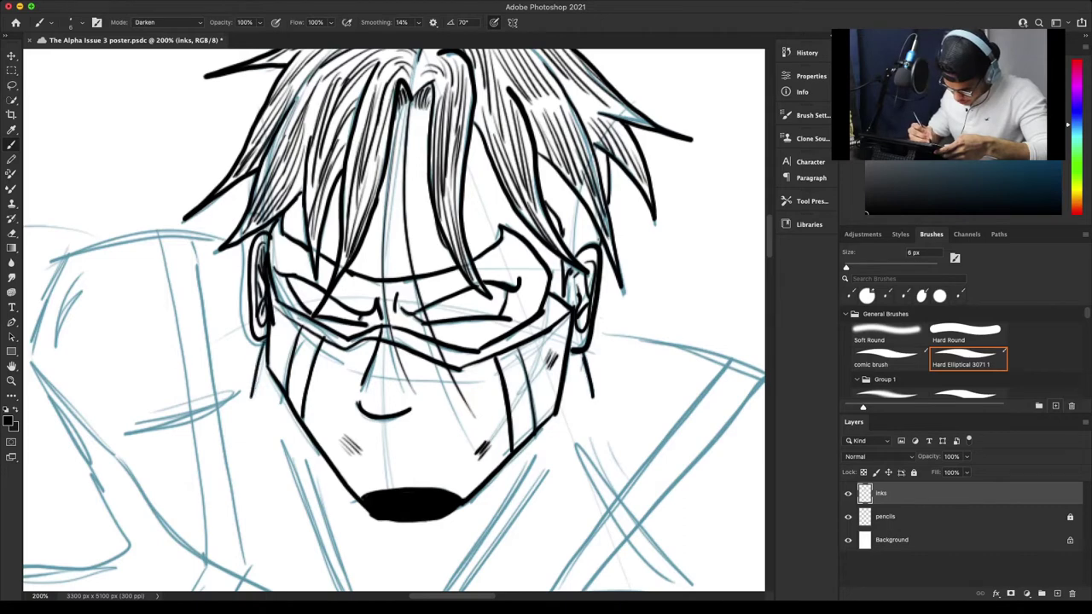
pyautogui.moveTo(266, 340); pyautogui.dragTo(251, 398)
pyautogui.moveTo(253, 427); pyautogui.dragTo(256, 355)
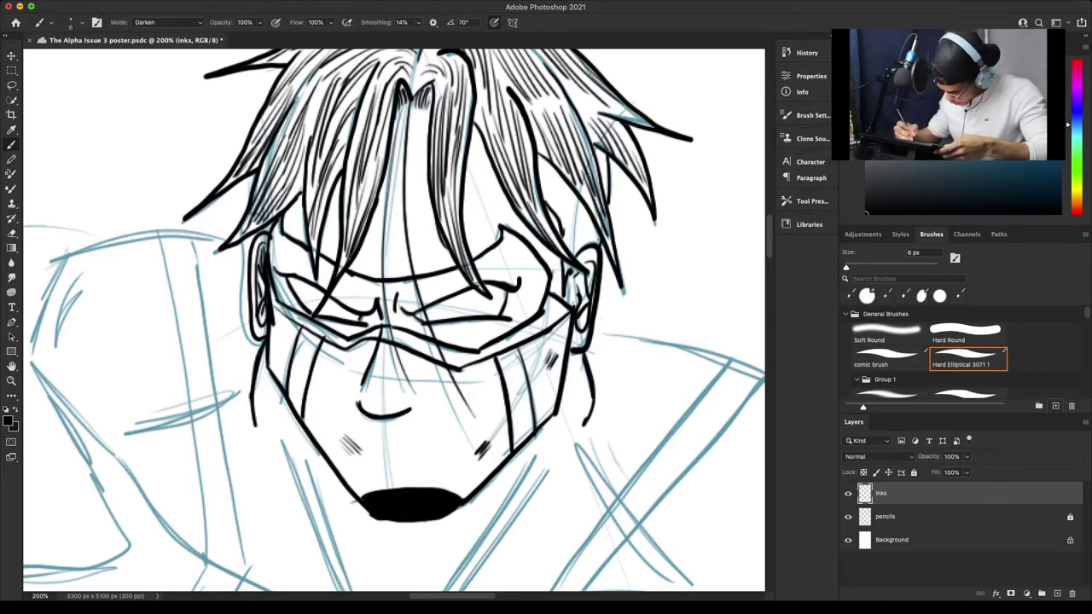
pyautogui.moveTo(592, 375); pyautogui.dragTo(584, 425)
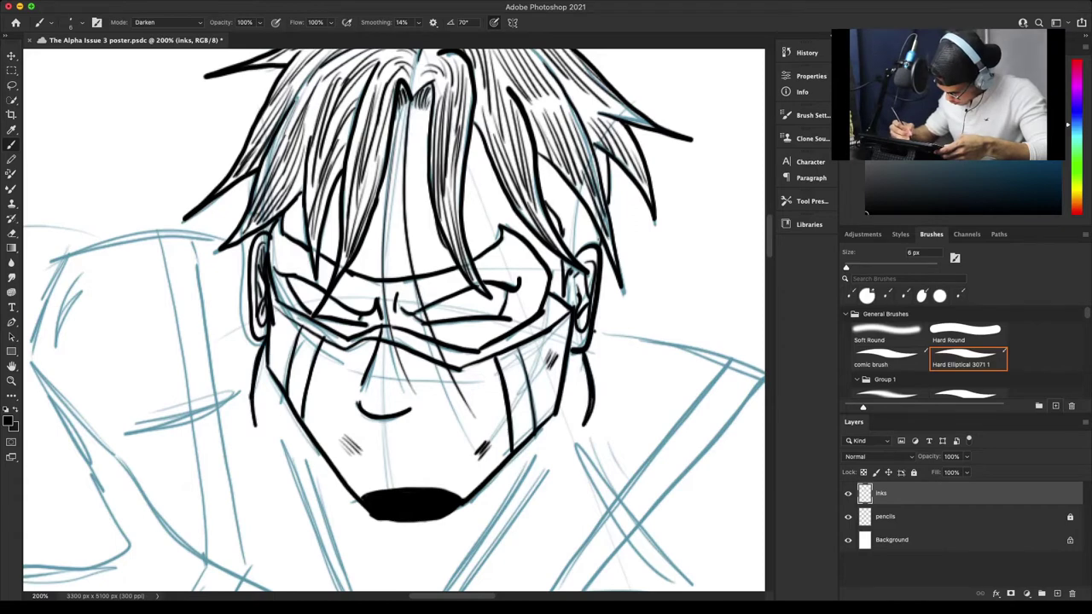
pyautogui.moveTo(594, 333); pyautogui.dragTo(729, 365)
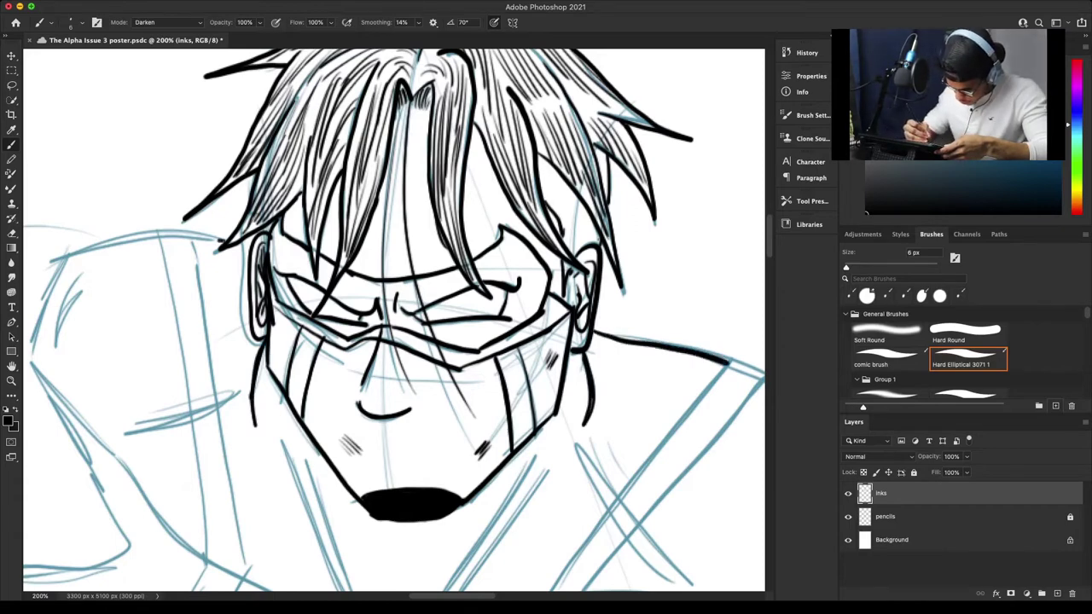
pyautogui.moveTo(227, 238)
pyautogui.mouseDown()
pyautogui.moveTo(197, 235)
pyautogui.moveTo(137, 238)
pyautogui.moveTo(28, 270)
pyautogui.mouseUp()
# Ink the inner edge of the chest strap and the top contour of the shoulder on the character's left.
pyautogui.press('super+minus')
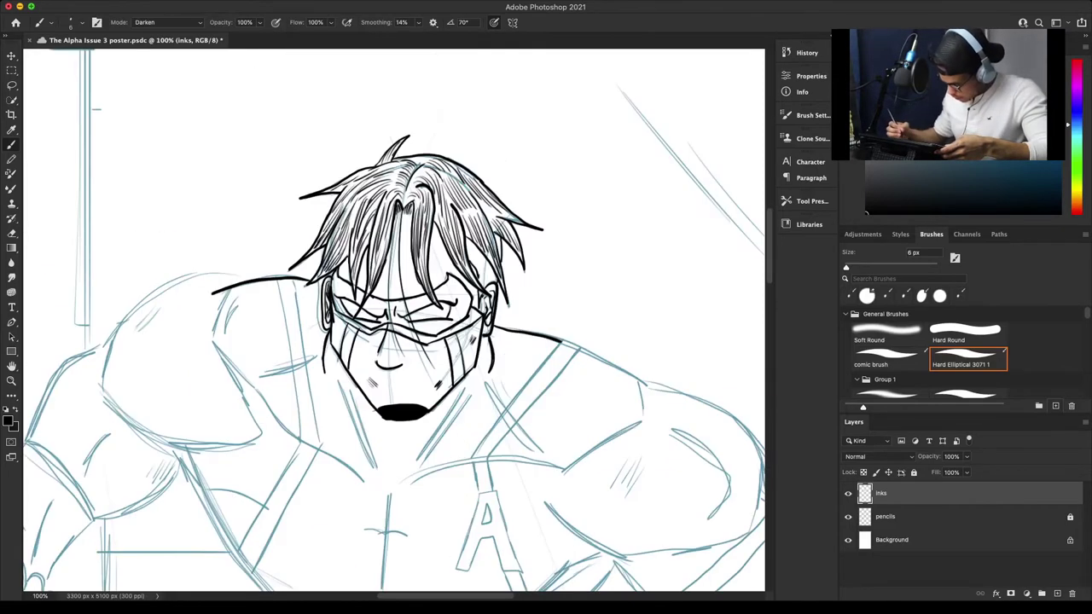
pyautogui.press('super+plus')
pyautogui.scroll(-5, 393, 320)
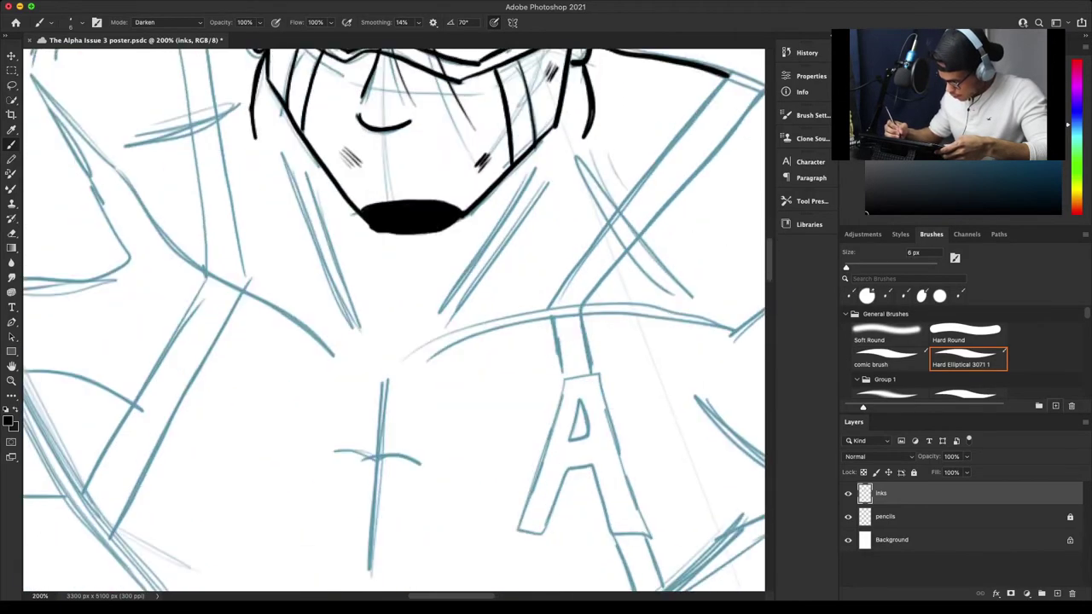
pyautogui.press('super+minus')
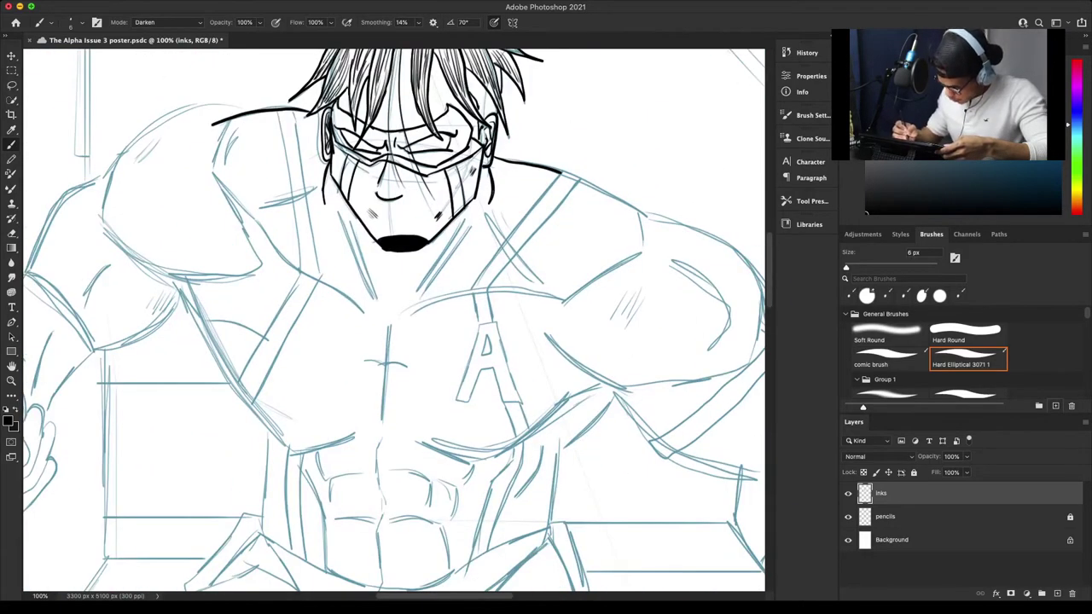
pyautogui.moveTo(561, 174); pyautogui.dragTo(480, 277)
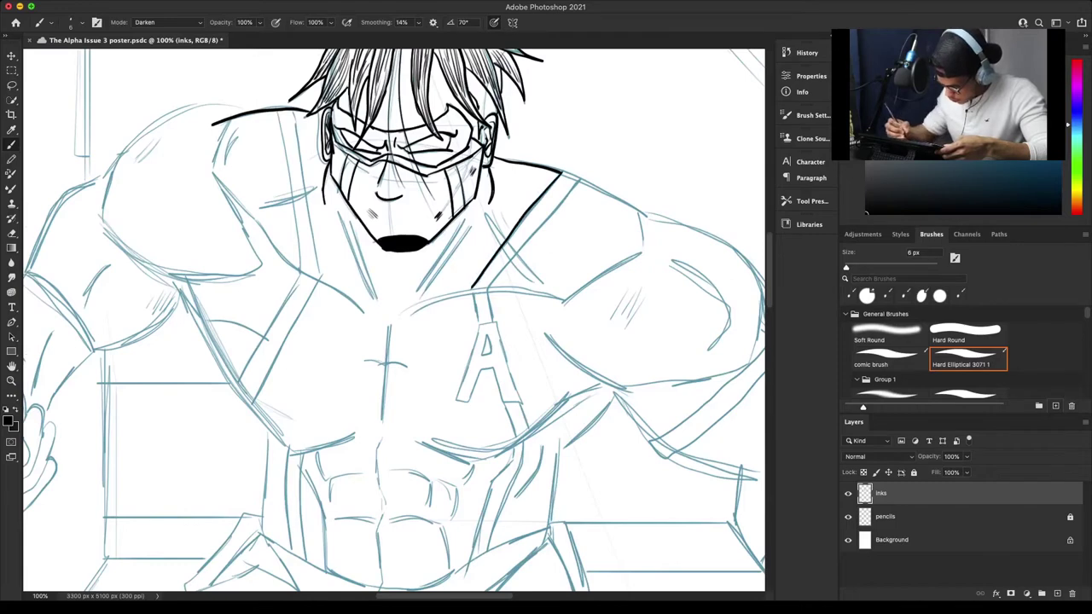
pyautogui.moveTo(583, 181); pyautogui.dragTo(652, 225)
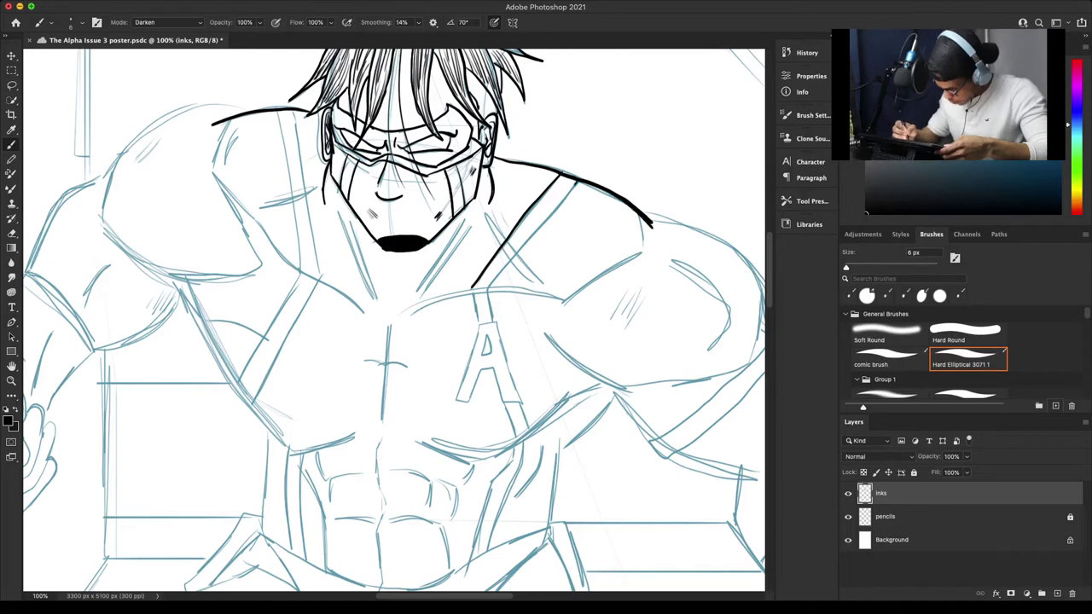
# Ink the chest strap's outer edge, the hatched collarbone crease and the lower edge of the trapezius on the character's left.
pyautogui.moveTo(573, 182); pyautogui.dragTo(486, 290)
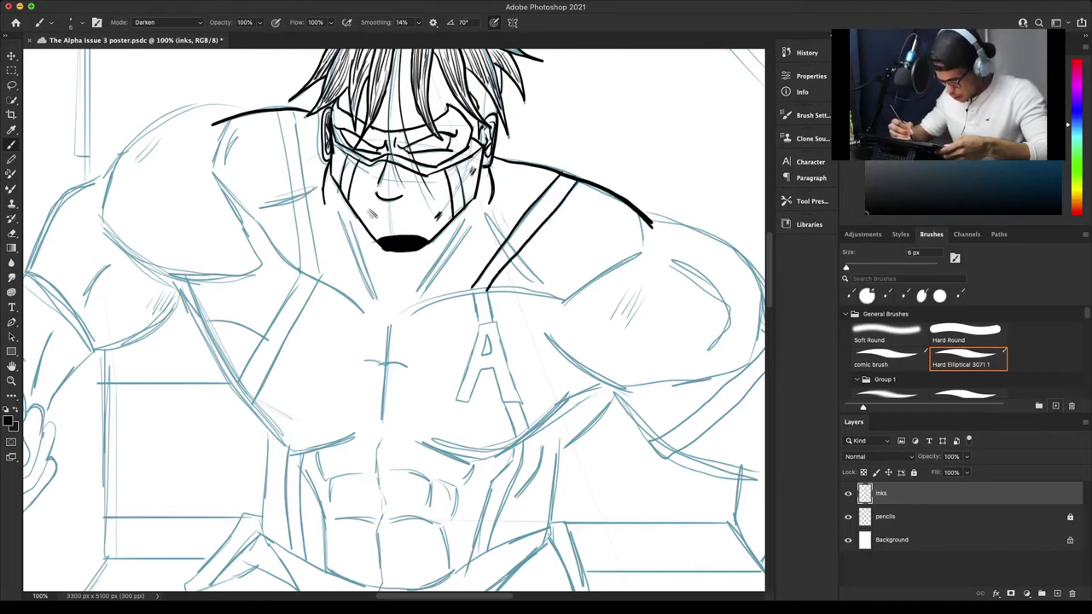
pyautogui.moveTo(488, 223); pyautogui.dragTo(537, 283)
pyautogui.moveTo(512, 246)
pyautogui.mouseDown()
pyautogui.moveTo(530, 273)
pyautogui.moveTo(590, 281)
pyautogui.moveTo(640, 254)
pyautogui.mouseUp()
pyautogui.moveTo(563, 300); pyautogui.dragTo(623, 264)
pyautogui.moveTo(641, 220); pyautogui.dragTo(645, 256)
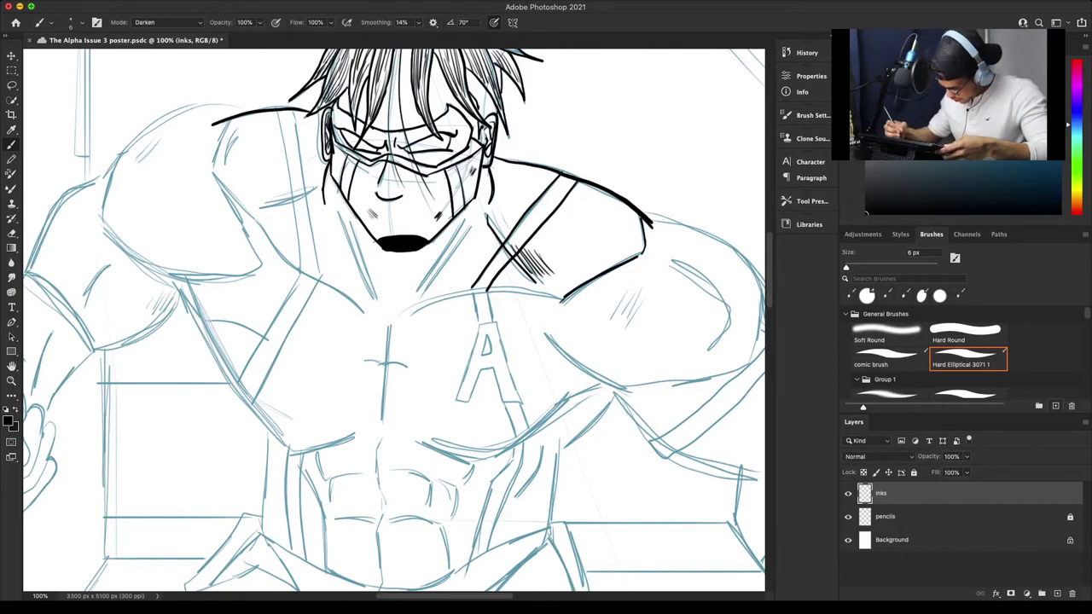
# Ink the outer and lower contours of the deltoid on the character's left.
pyautogui.hotkey('ctrl', '-')
pyautogui.moveTo(495, 332)
pyautogui.mouseDown()
pyautogui.moveTo(541, 365)
pyautogui.moveTo(601, 355)
pyautogui.moveTo(641, 303)
pyautogui.mouseUp()
pyautogui.moveTo(565, 252)
pyautogui.mouseDown()
pyautogui.moveTo(621, 269)
pyautogui.moveTo(637, 292)
pyautogui.mouseUp()
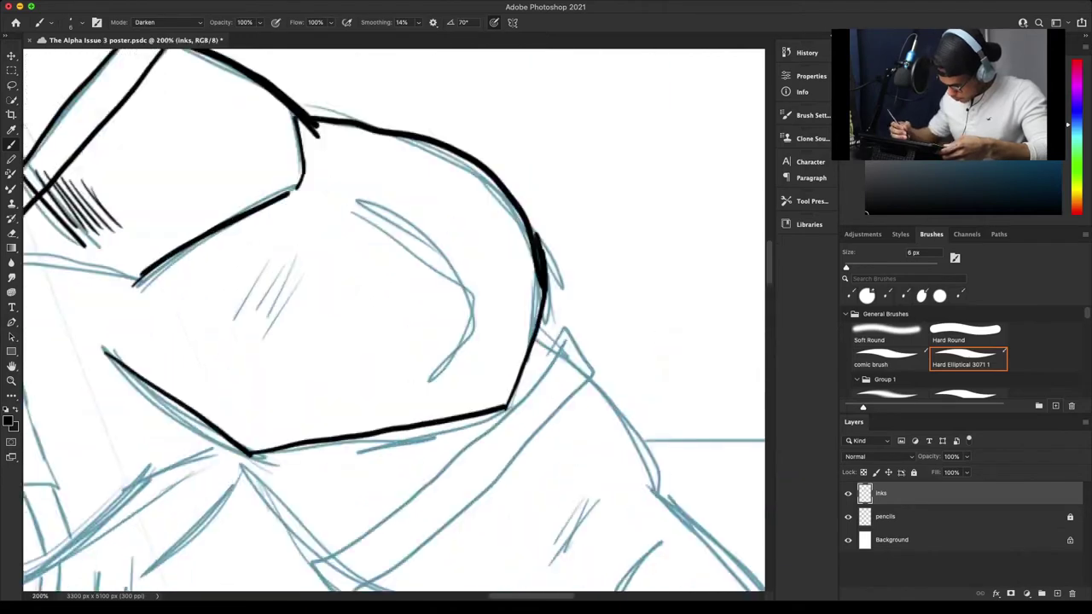
# Build up the deltoid's outer contour into a heavy tapering black line, using a larger brush along its thickest part.
pyautogui.moveTo(318, 121)
pyautogui.mouseDown()
pyautogui.moveTo(448, 172)
pyautogui.moveTo(525, 250)
pyautogui.moveTo(543, 326)
pyautogui.mouseUp()
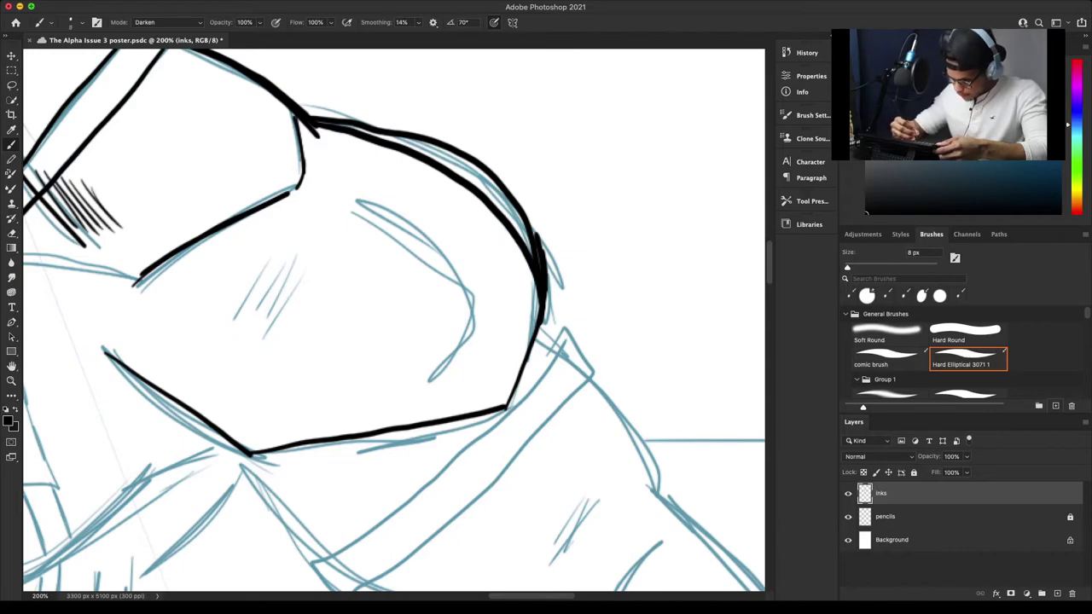
pyautogui.moveTo(333, 125)
pyautogui.mouseDown()
pyautogui.moveTo(399, 141)
pyautogui.moveTo(474, 196)
pyautogui.moveTo(529, 269)
pyautogui.moveTo(541, 339)
pyautogui.moveTo(531, 351)
pyautogui.mouseUp()
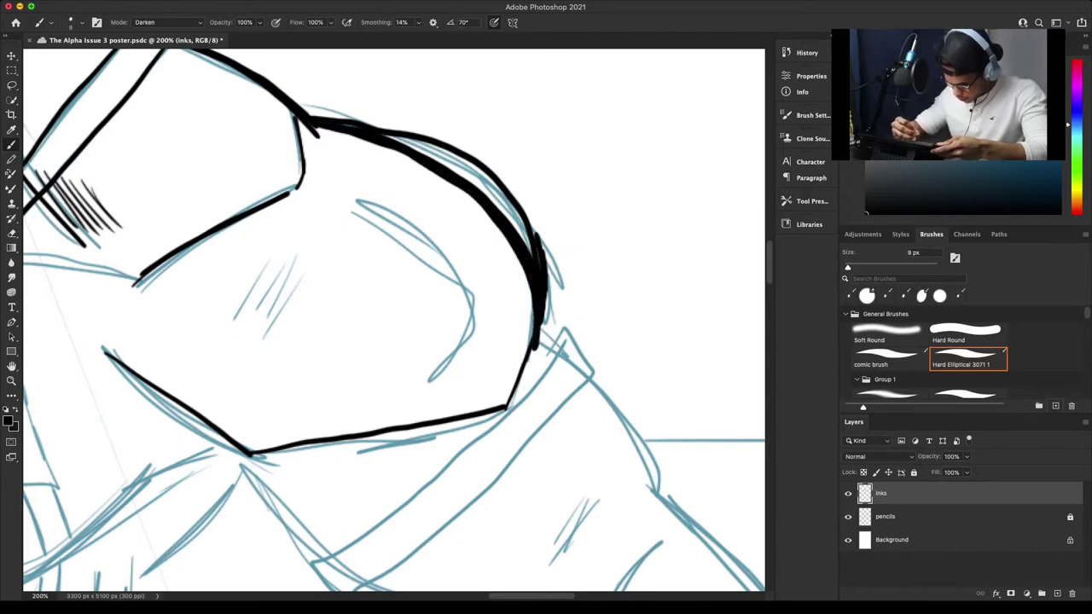
pyautogui.moveTo(306, 109)
pyautogui.mouseDown()
pyautogui.moveTo(452, 161)
pyautogui.moveTo(500, 198)
pyautogui.moveTo(525, 249)
pyautogui.mouseUp()
pyautogui.press(']')
pyautogui.press(']')
pyautogui.moveTo(407, 145)
pyautogui.mouseDown()
pyautogui.moveTo(507, 215)
pyautogui.moveTo(518, 249)
pyautogui.mouseUp()
pyautogui.press('[')
pyautogui.press('[')
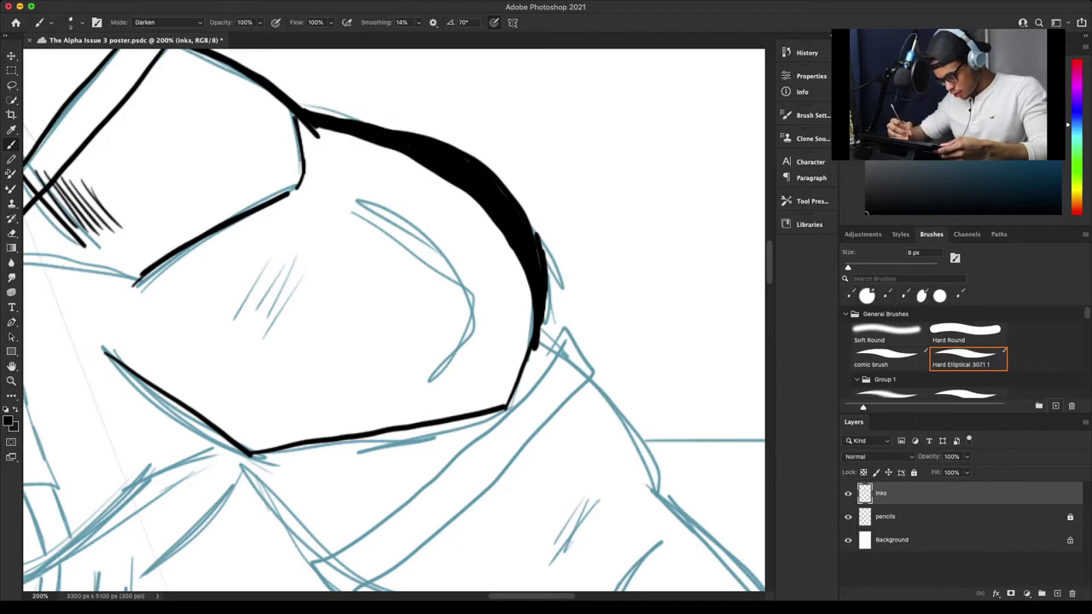
pyautogui.moveTo(544, 314)
pyautogui.mouseDown()
pyautogui.moveTo(508, 417)
pyautogui.moveTo(533, 330)
pyautogui.mouseUp()
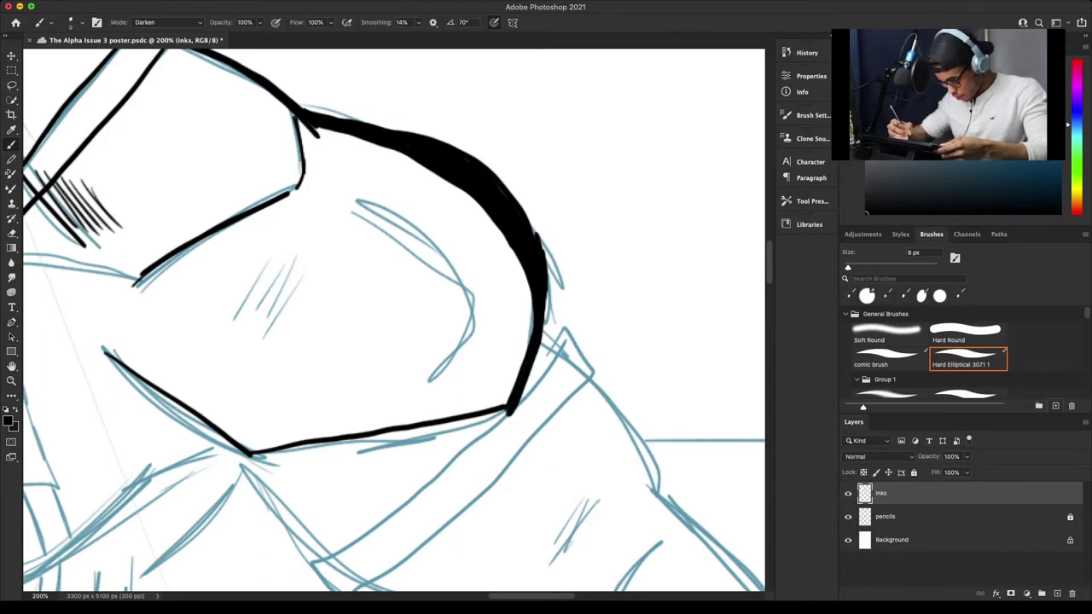
pyautogui.moveTo(534, 229); pyautogui.dragTo(542, 248)
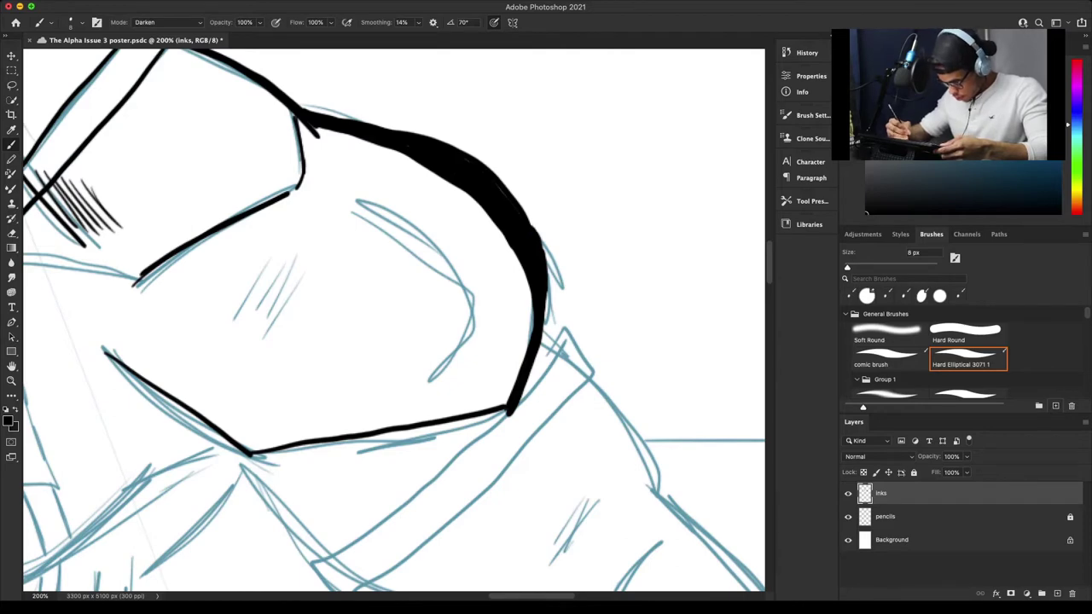
pyautogui.moveTo(524, 210)
pyautogui.mouseDown()
pyautogui.moveTo(537, 232)
pyautogui.moveTo(475, 157)
pyautogui.moveTo(302, 107)
pyautogui.mouseUp()
# With a 6 px brush, close the deltoid's inner edge and hatch below its upper edge and across its middle.
pyautogui.press('[')
pyautogui.press('[')
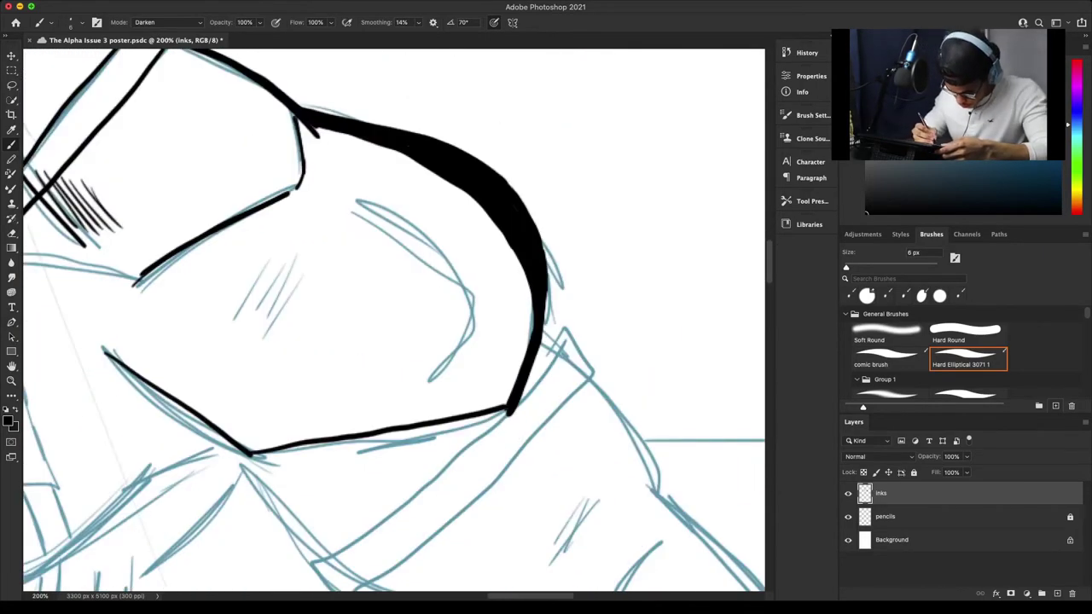
pyautogui.moveTo(136, 287); pyautogui.dragTo(108, 354)
pyautogui.moveTo(167, 277)
pyautogui.mouseDown()
pyautogui.moveTo(201, 250)
pyautogui.moveTo(217, 254)
pyautogui.mouseUp()
pyautogui.moveTo(236, 317); pyautogui.dragTo(270, 263)
pyautogui.moveTo(244, 313); pyautogui.dragTo(276, 264)
pyautogui.moveTo(249, 315); pyautogui.dragTo(285, 266)
pyautogui.moveTo(256, 317); pyautogui.dragTo(292, 268)
pyautogui.moveTo(264, 322); pyautogui.dragTo(299, 278)
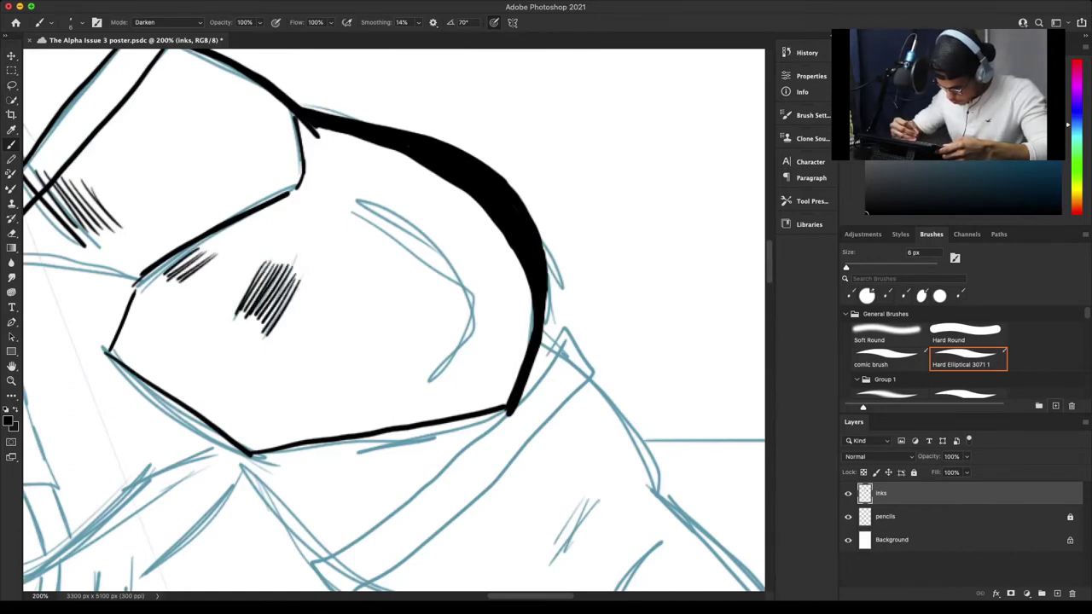
# Ink the curved muscle line inside the deltoid, plus a line and short hatching along its lower edge.
pyautogui.moveTo(362, 198)
pyautogui.mouseDown()
pyautogui.moveTo(483, 296)
pyautogui.moveTo(474, 327)
pyautogui.moveTo(427, 384)
pyautogui.mouseUp()
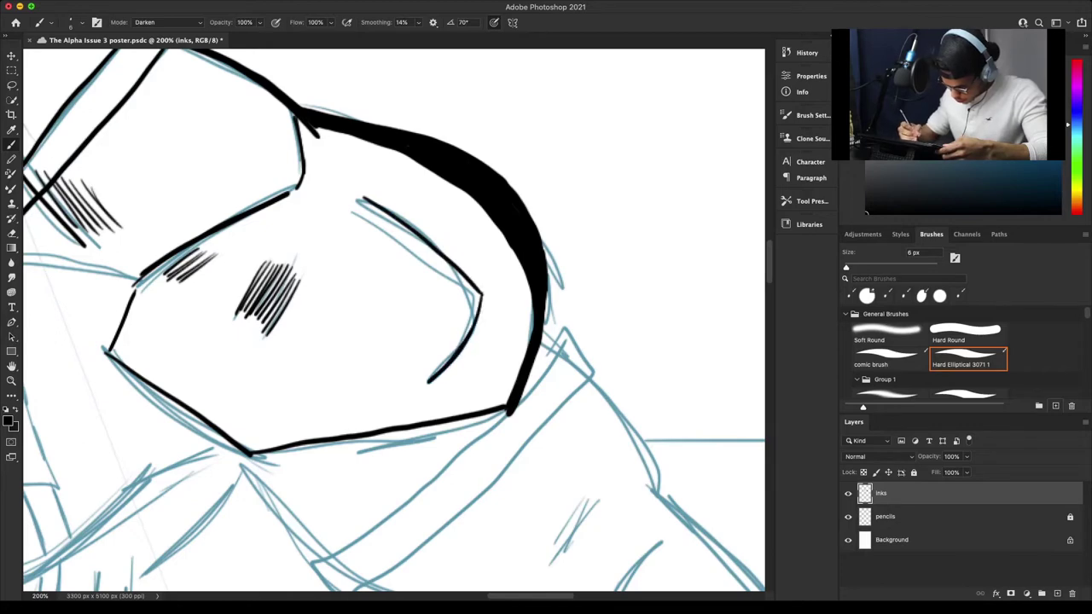
pyautogui.moveTo(485, 297); pyautogui.dragTo(471, 331)
pyautogui.moveTo(284, 435)
pyautogui.mouseDown()
pyautogui.moveTo(420, 411)
pyautogui.moveTo(300, 431)
pyautogui.mouseUp()
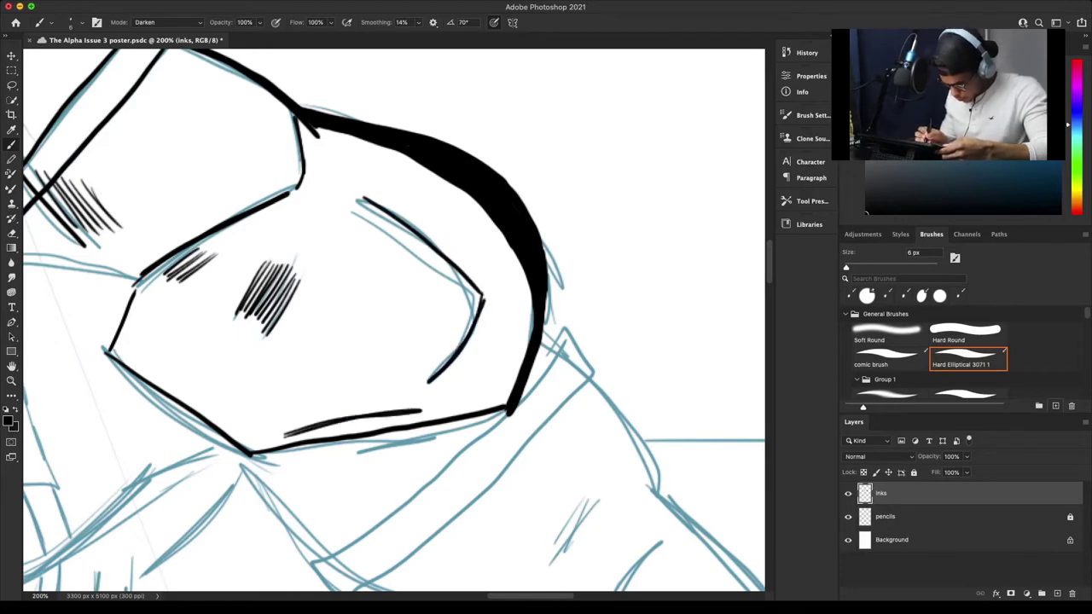
pyautogui.moveTo(309, 395)
pyautogui.mouseDown()
pyautogui.moveTo(367, 379)
pyautogui.moveTo(365, 367)
pyautogui.mouseUp()
pyautogui.moveTo(297, 392); pyautogui.dragTo(364, 374)
# Ink the inner upper-arm contour and the outline of the armband below the deltoid.
pyautogui.press('super+minus')
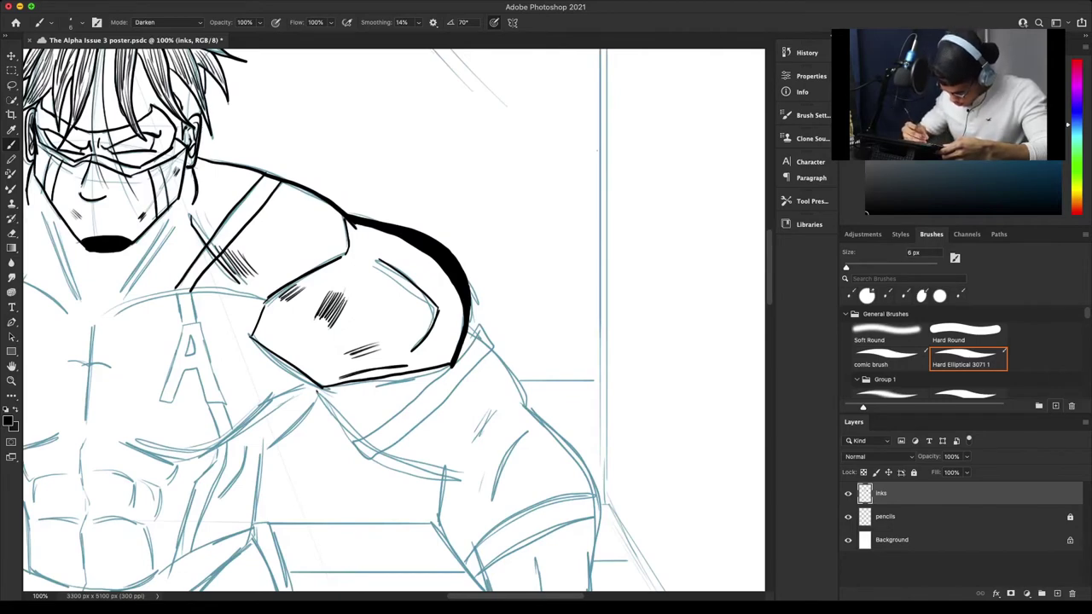
pyautogui.moveTo(318, 391)
pyautogui.mouseDown()
pyautogui.moveTo(365, 457)
pyautogui.moveTo(475, 336)
pyautogui.mouseUp()
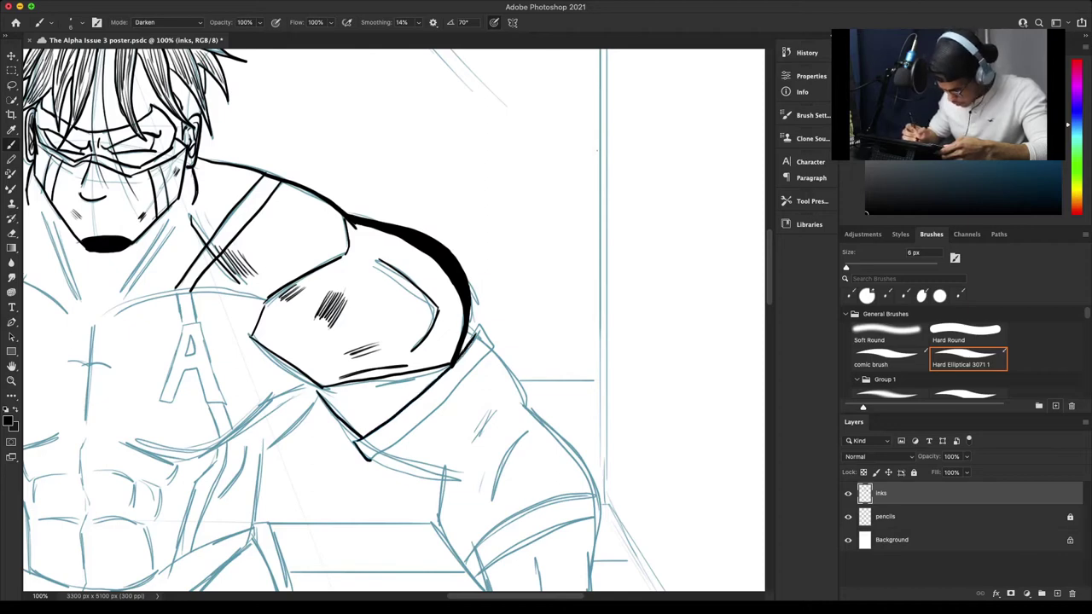
pyautogui.press('e')
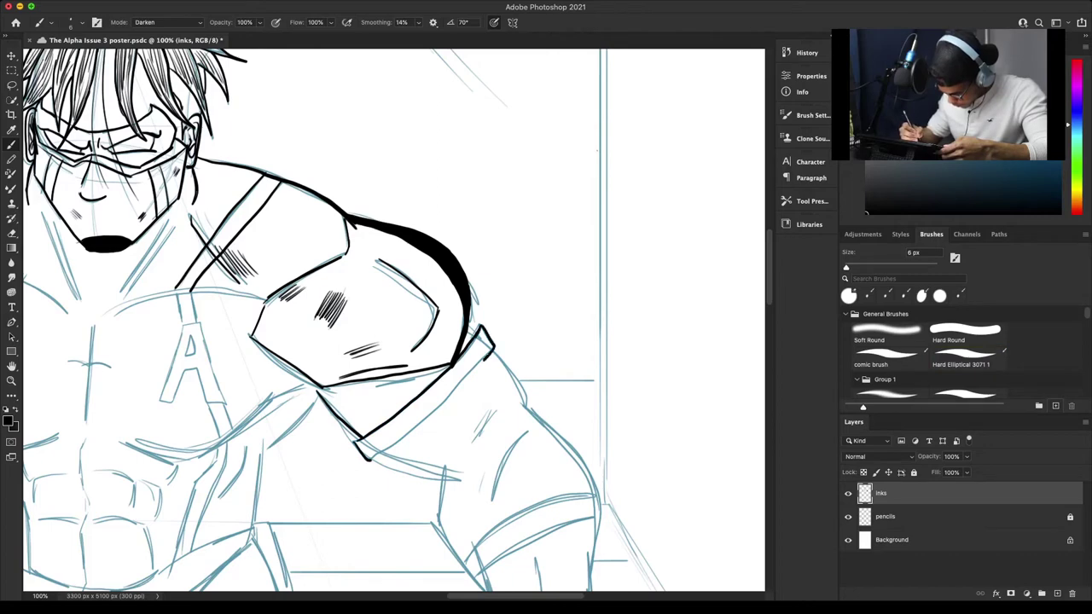
pyautogui.moveTo(483, 358); pyautogui.dragTo(372, 462)
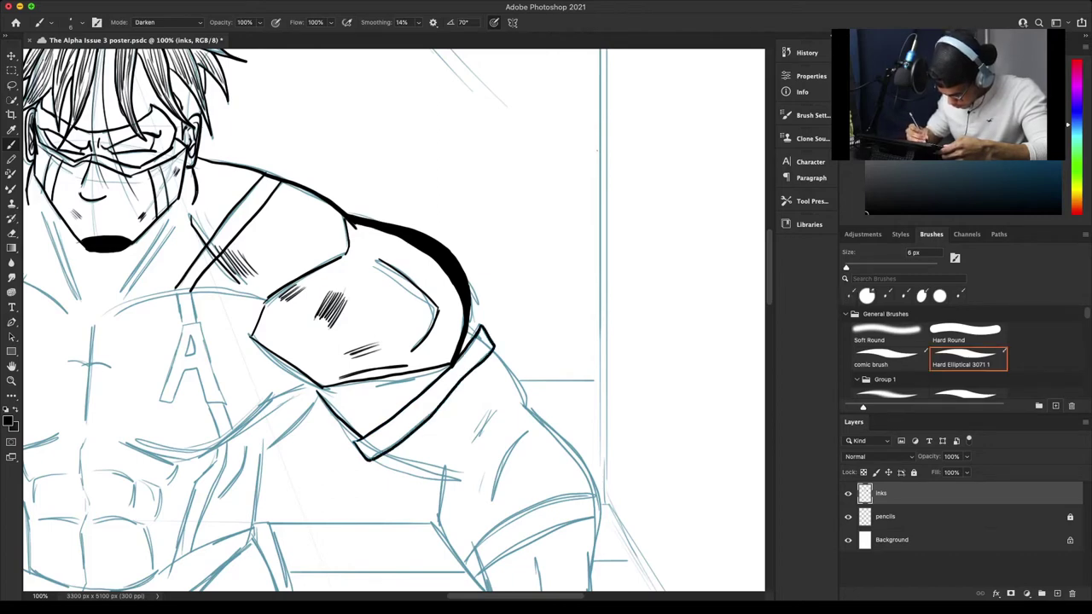
# Hatch the middle and outer end of the armband, and ink the short outer arm contour just below it.
pyautogui.moveTo(431, 391); pyautogui.dragTo(415, 407)
pyautogui.moveTo(435, 392)
pyautogui.mouseDown()
pyautogui.moveTo(417, 407)
pyautogui.moveTo(437, 390)
pyautogui.moveTo(442, 401)
pyautogui.mouseUp()
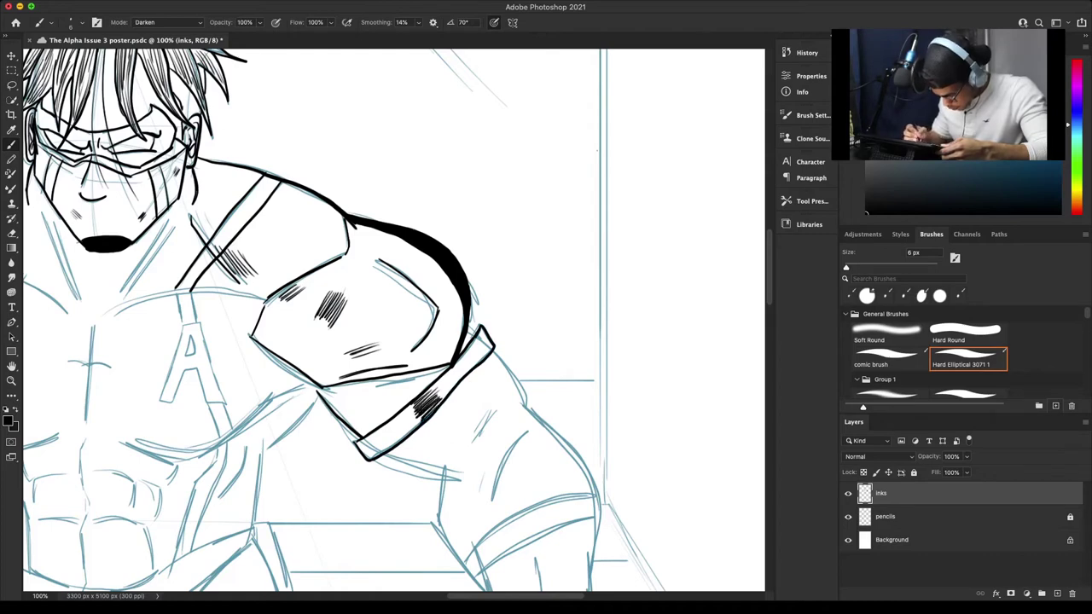
pyautogui.moveTo(462, 358)
pyautogui.mouseDown()
pyautogui.moveTo(492, 346)
pyautogui.moveTo(524, 420)
pyautogui.moveTo(490, 355)
pyautogui.mouseUp()
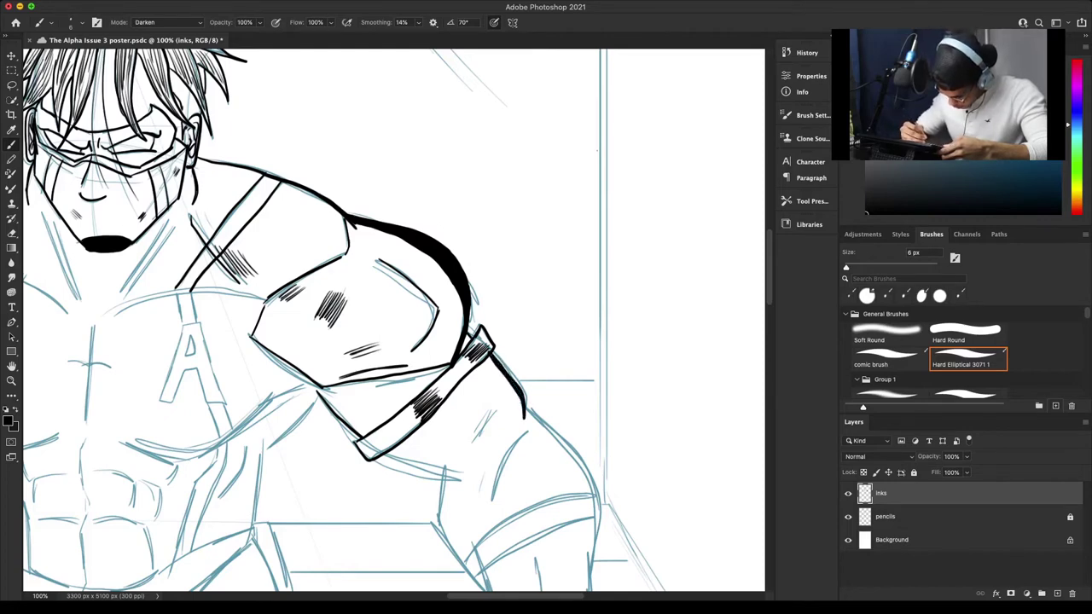
# Ink the arm's underside from the armband past the elbow to the inner wrist, and save the document.
pyautogui.moveTo(384, 455)
pyautogui.mouseDown()
pyautogui.moveTo(461, 476)
pyautogui.moveTo(400, 463)
pyautogui.mouseUp()
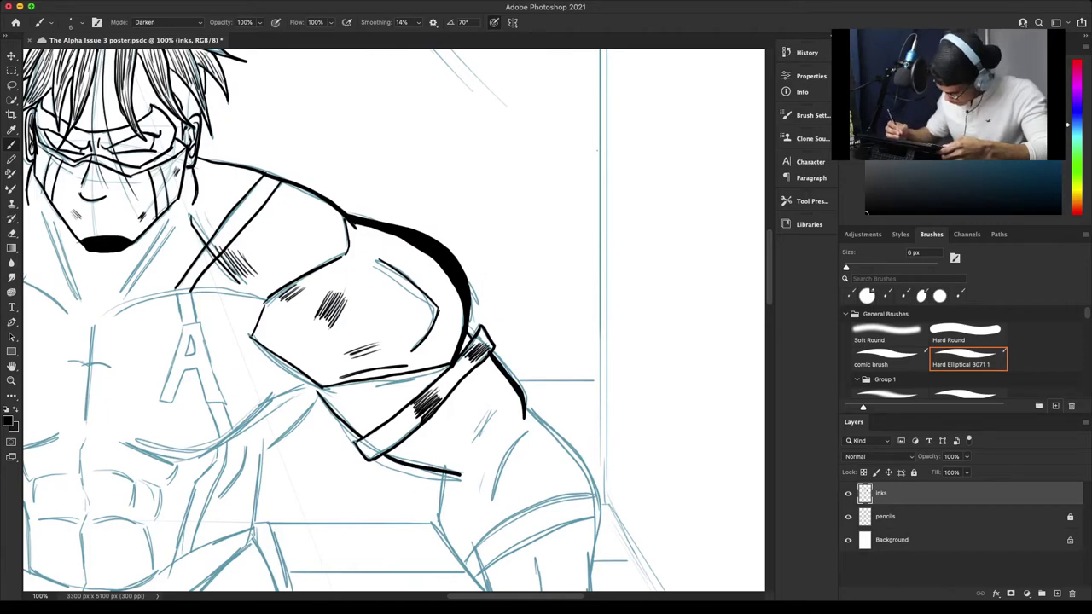
pyautogui.scroll(-5, 393, 320)
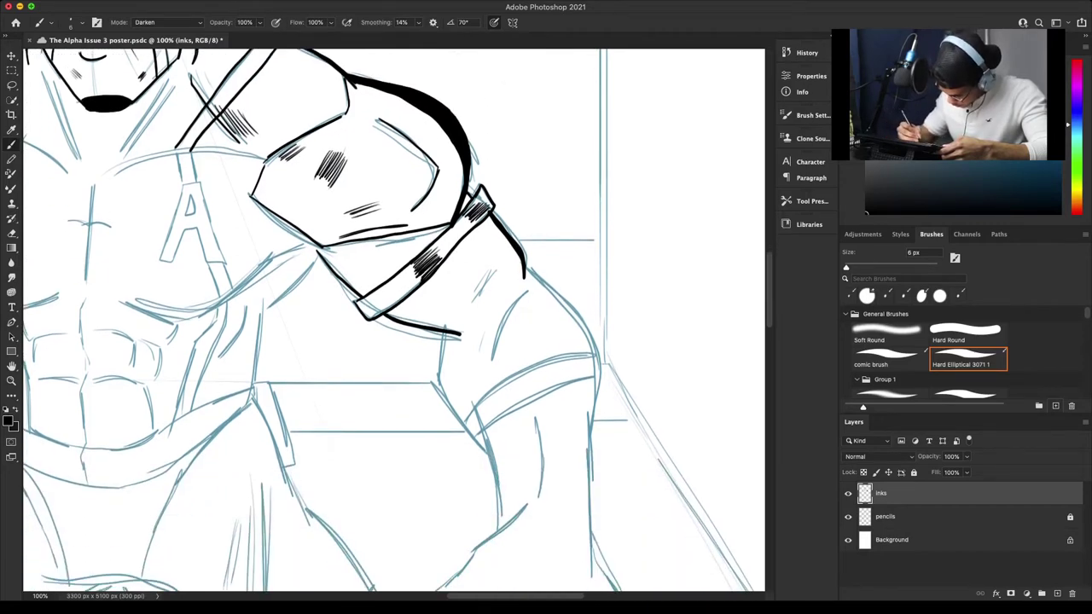
pyautogui.moveTo(445, 335)
pyautogui.mouseDown()
pyautogui.moveTo(439, 375)
pyautogui.moveTo(493, 462)
pyautogui.moveTo(446, 406)
pyautogui.moveTo(442, 343)
pyautogui.mouseUp()
pyautogui.moveTo(475, 403)
pyautogui.mouseDown()
pyautogui.moveTo(499, 530)
pyautogui.moveTo(477, 398)
pyautogui.mouseUp()
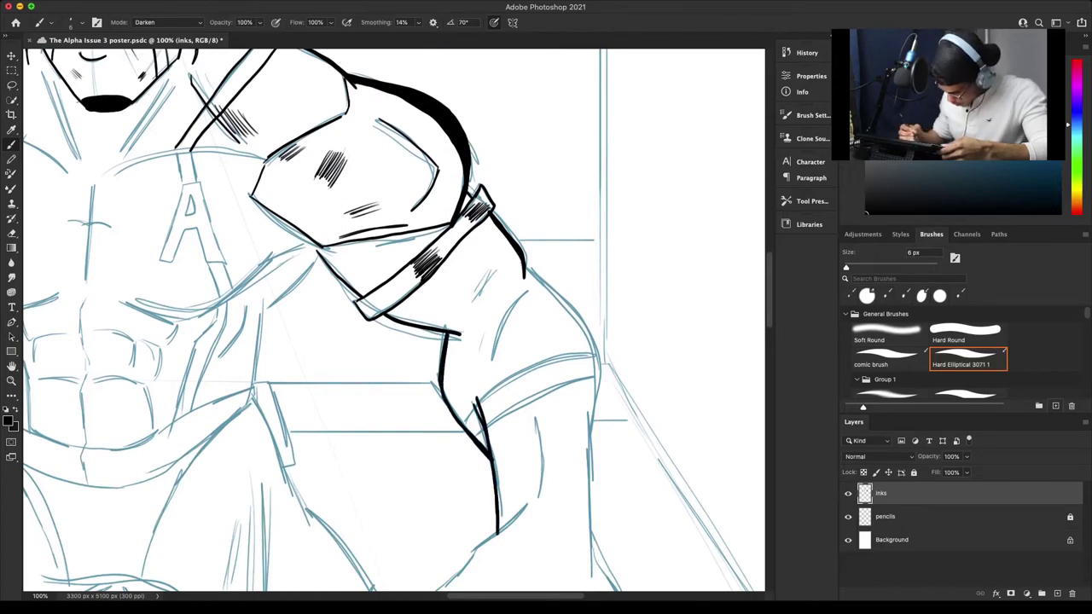
pyautogui.press('super+minus')
pyautogui.press('super+minus')
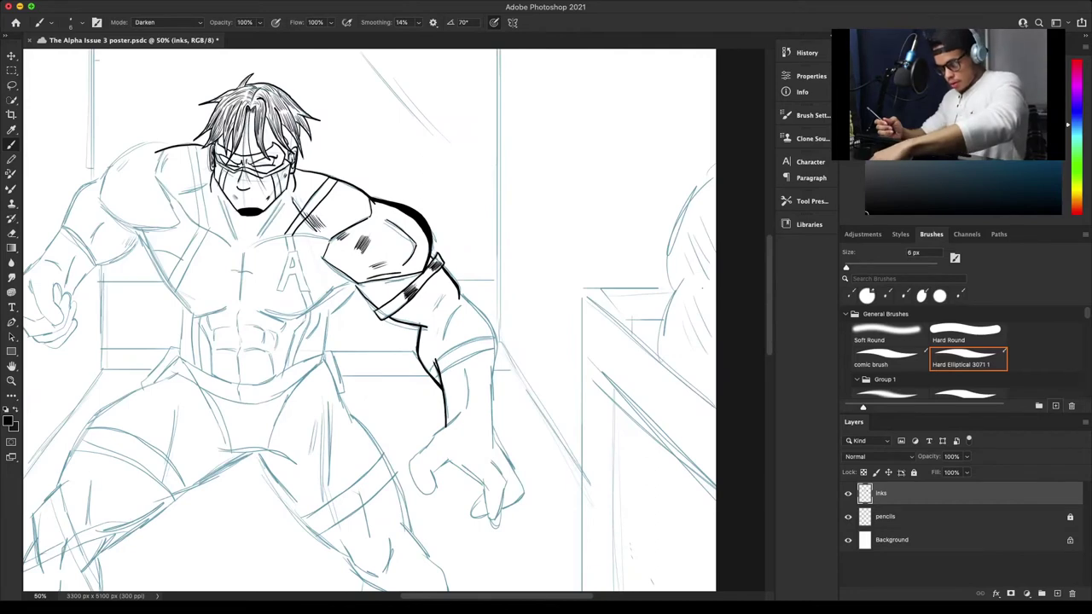
pyautogui.press('super+s')
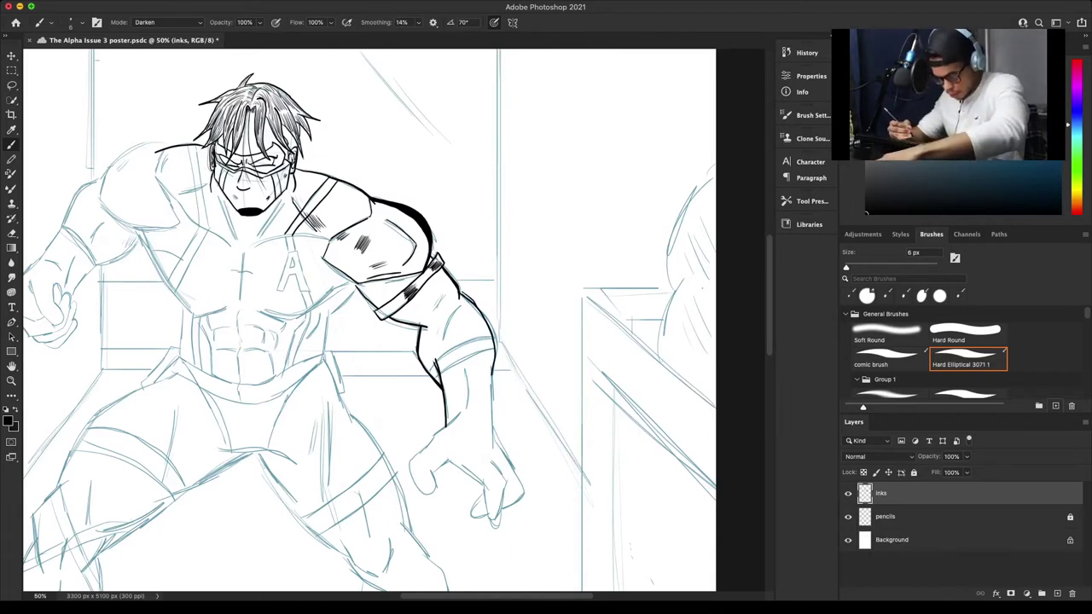
# Ink the forearm's outer contour down to the wrist with an 8 px brush.
pyautogui.press(']')
pyautogui.press(']')
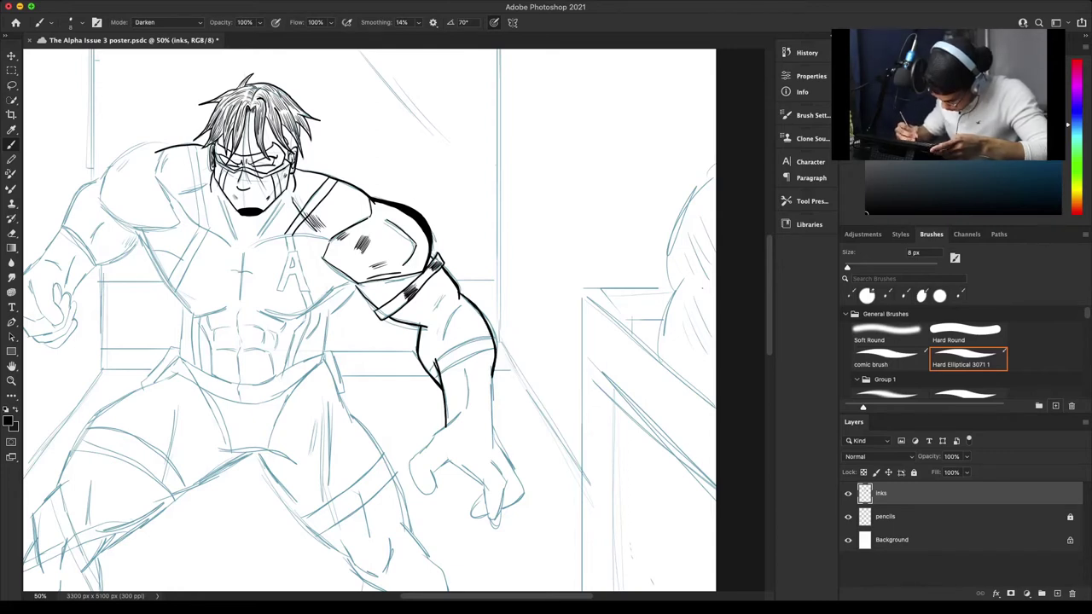
pyautogui.moveTo(493, 399); pyautogui.dragTo(493, 434)
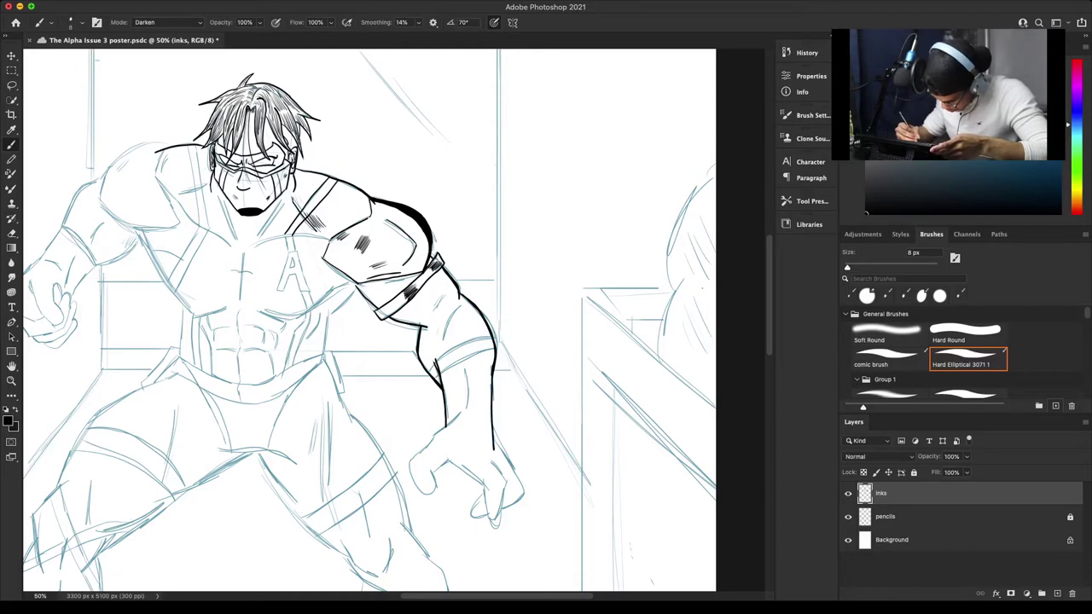
# Hatch the arm muscle below the armband and ink the curved muscle line beside it.
pyautogui.press('super+plus')
pyautogui.press('super+plus')
pyautogui.press('super+plus')
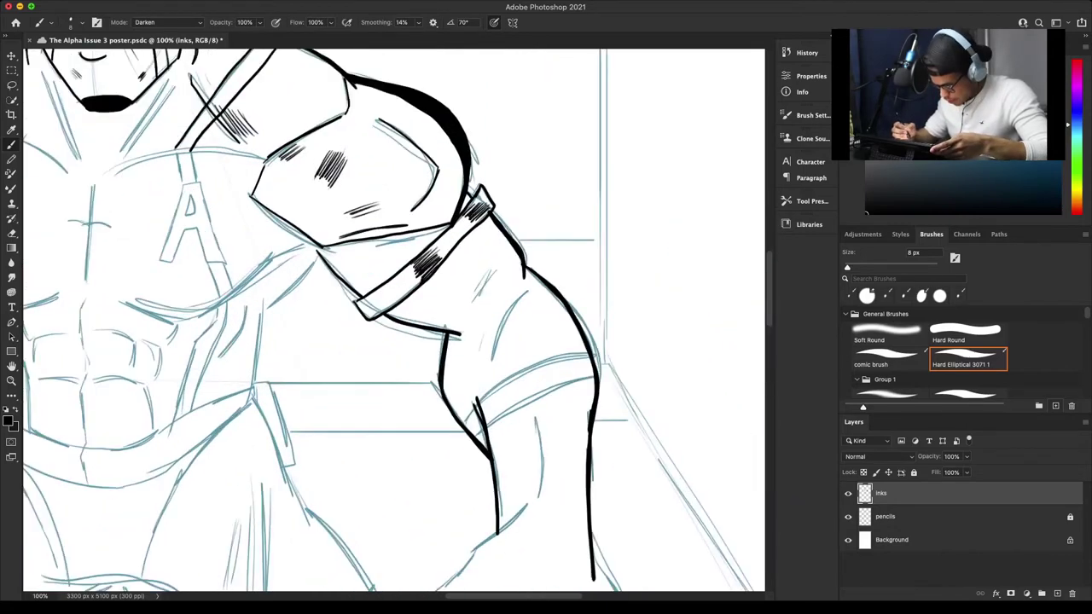
pyautogui.moveTo(580, 220); pyautogui.dragTo(550, 259)
pyautogui.moveTo(582, 220); pyautogui.dragTo(548, 273)
pyautogui.moveTo(589, 223); pyautogui.dragTo(551, 282)
pyautogui.moveTo(597, 226); pyautogui.dragTo(553, 290)
pyautogui.moveTo(657, 263); pyautogui.dragTo(582, 410)
# Thicken the join at the armband's inner upper corner, where it meets the upper-arm contour.
pyautogui.press('super+minus')
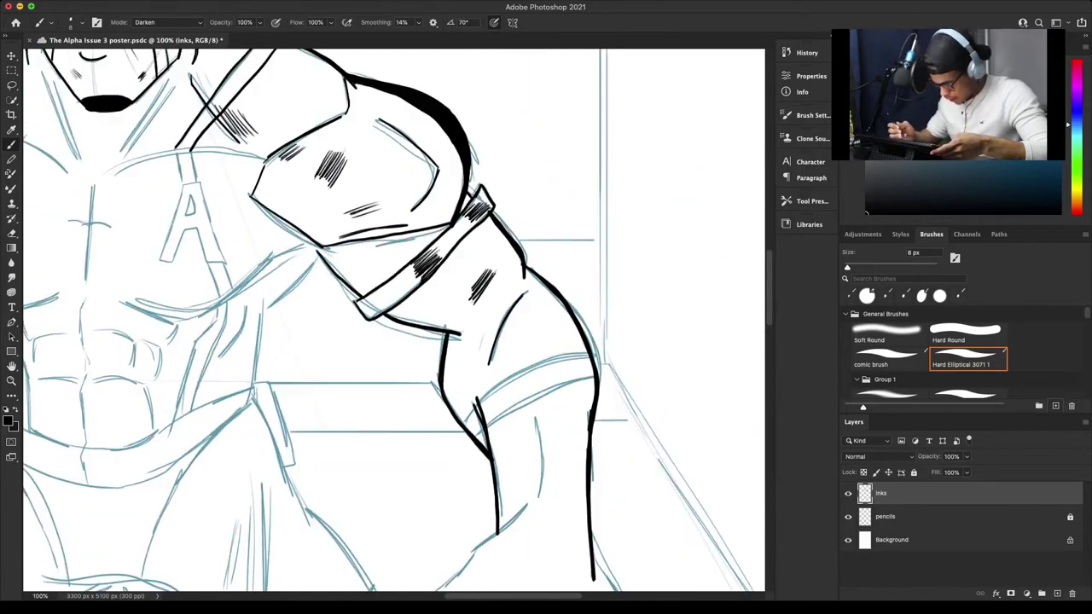
pyautogui.press('super+plus')
pyautogui.press('super+plus')
pyautogui.hotkey('ctrl', '+')
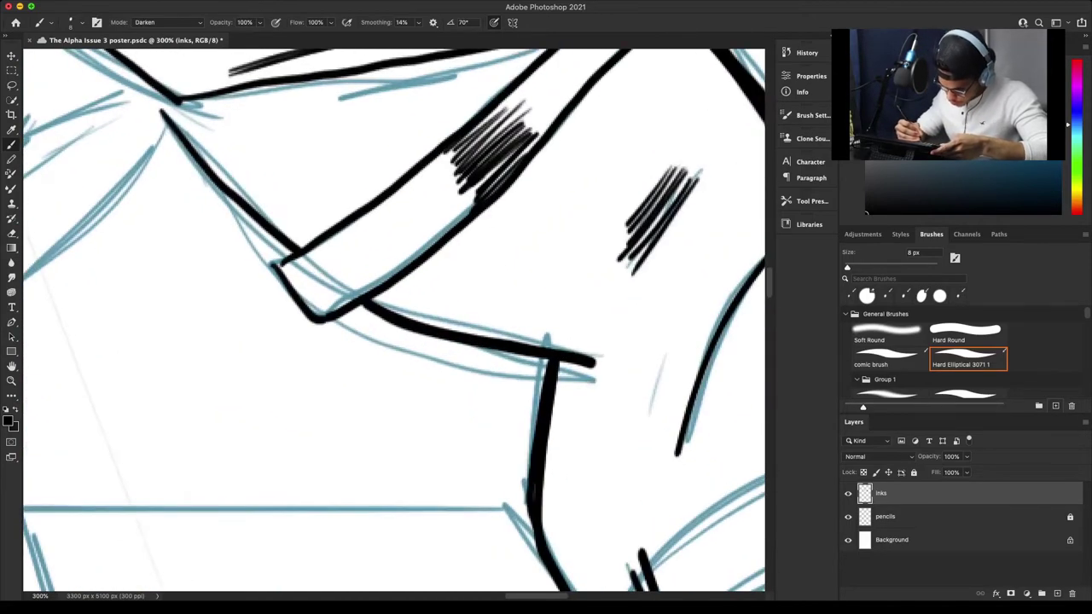
pyautogui.moveTo(273, 266)
pyautogui.mouseDown()
pyautogui.moveTo(286, 246)
pyautogui.moveTo(280, 259)
pyautogui.mouseUp()
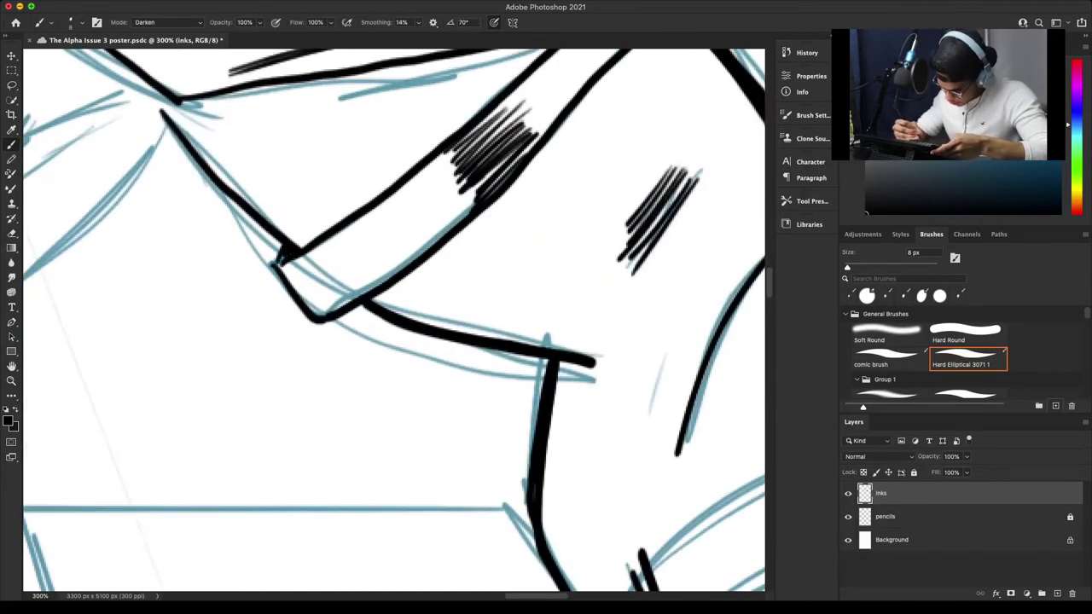
# Hatch the shadow on the upper arm between the deltoid's lower edge and the armband's inner end.
pyautogui.hotkey('ctrl', '-')
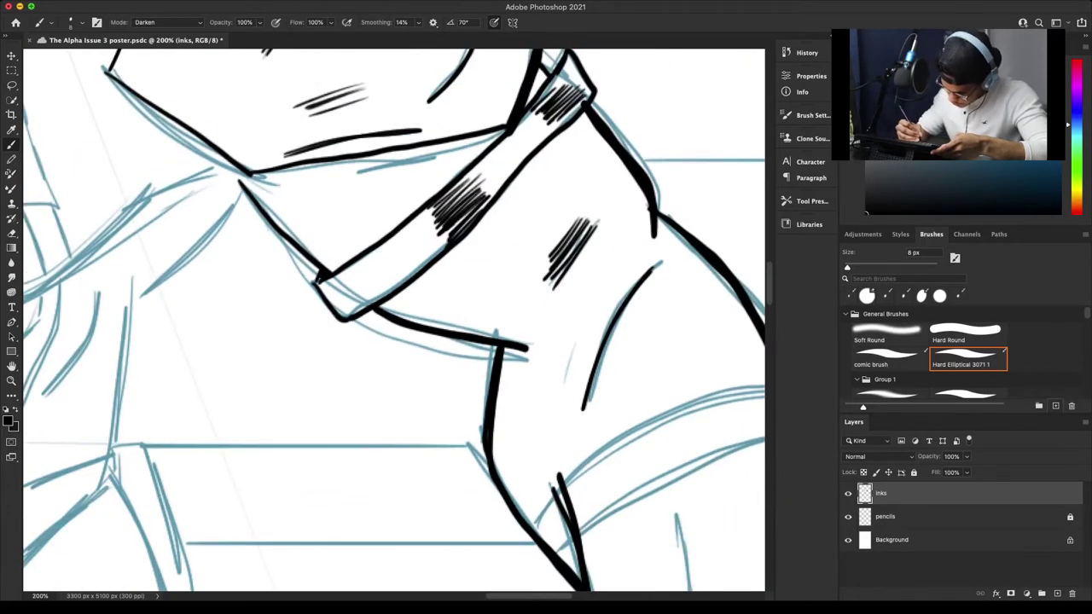
pyautogui.moveTo(253, 177); pyautogui.dragTo(292, 238)
pyautogui.moveTo(287, 179); pyautogui.dragTo(300, 246)
pyautogui.moveTo(285, 179); pyautogui.dragTo(308, 256)
pyautogui.moveTo(301, 177)
pyautogui.mouseDown()
pyautogui.moveTo(327, 268)
pyautogui.moveTo(312, 204)
pyautogui.mouseUp()
pyautogui.moveTo(312, 182)
pyautogui.mouseDown()
pyautogui.moveTo(335, 270)
pyautogui.moveTo(345, 263)
pyautogui.mouseUp()
pyautogui.moveTo(331, 181); pyautogui.dragTo(350, 251)
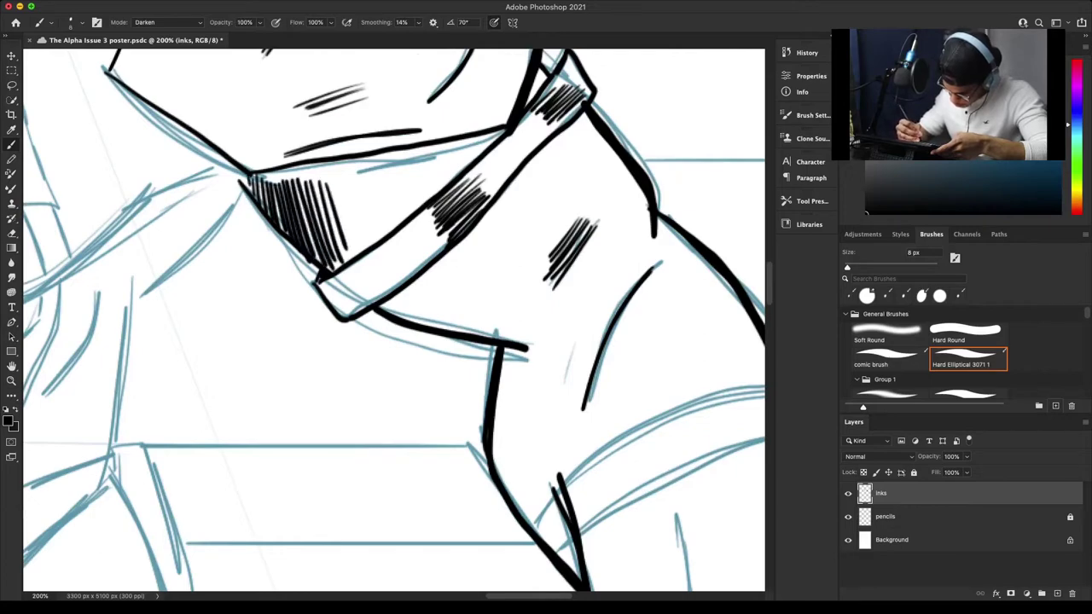
# Check the whole figure's inks with the pencils layer hidden, and make the pencils visible again.
pyautogui.press('super+minus')
pyautogui.press('super+minus')
pyautogui.press('super+minus')
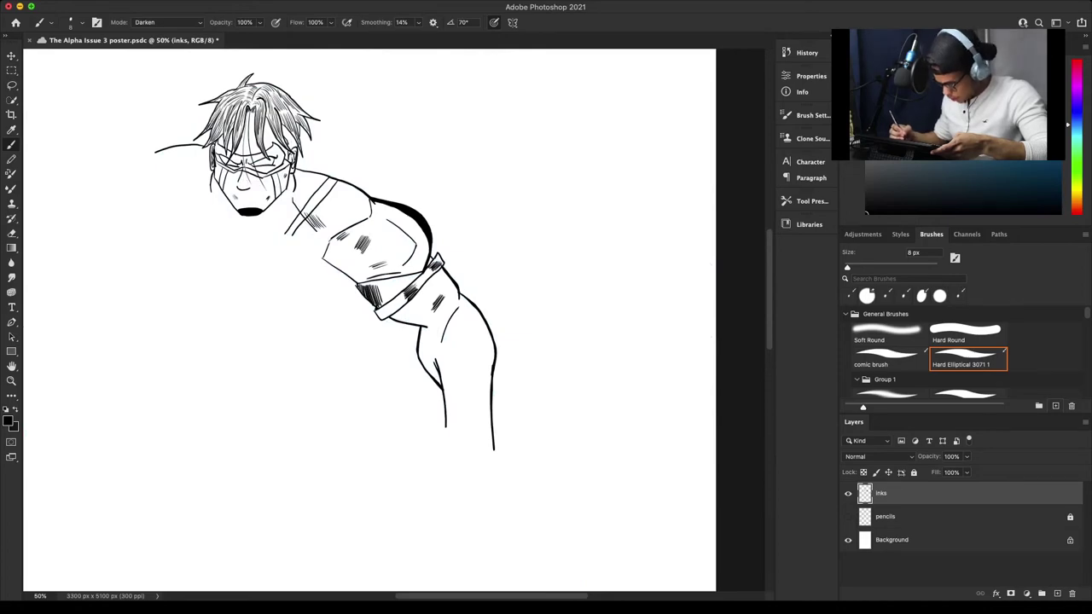
pyautogui.click(848, 518)
# Add diagonal hatching along the armband's upper edge near its inner corner and on the arm's underside just below the band.
pyautogui.press('super+plus')
pyautogui.press('super+plus')
pyautogui.press('super+plus')
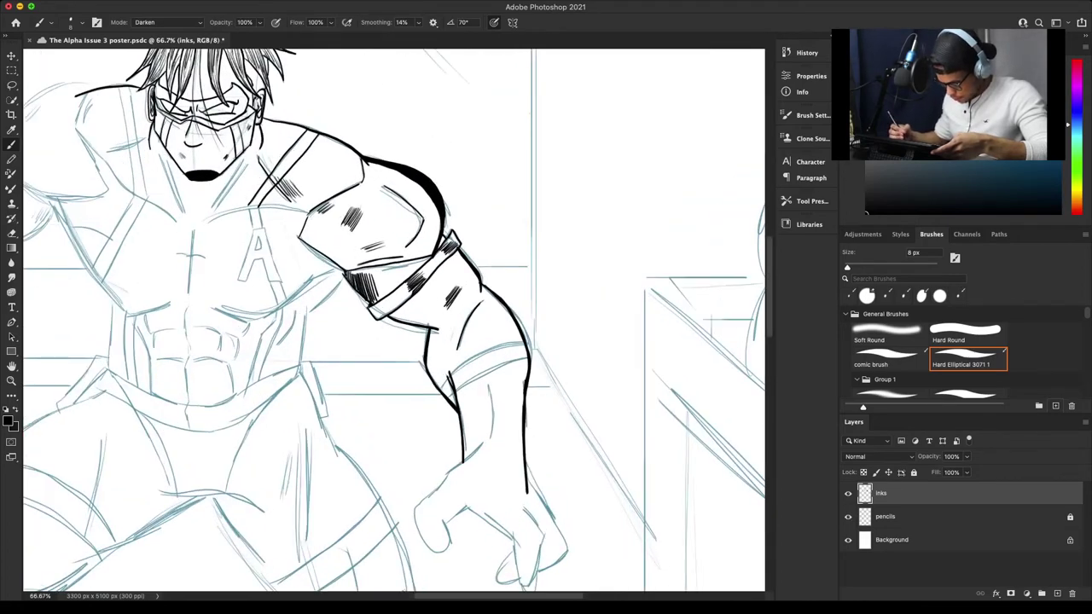
pyautogui.moveTo(350, 260)
pyautogui.mouseDown()
pyautogui.moveTo(394, 222)
pyautogui.moveTo(370, 228)
pyautogui.moveTo(358, 246)
pyautogui.mouseUp()
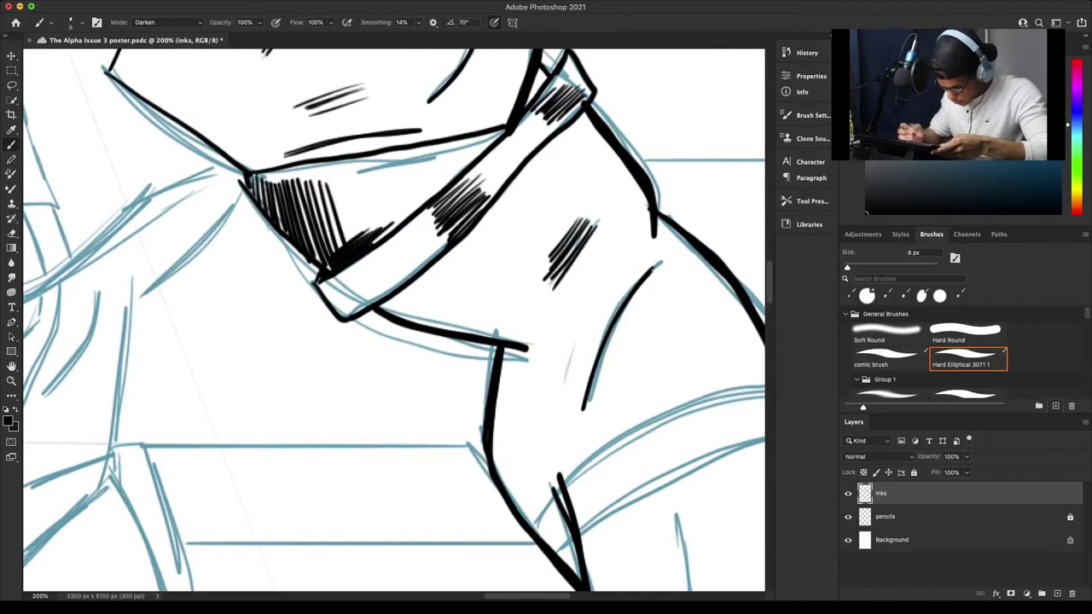
pyautogui.moveTo(386, 310)
pyautogui.mouseDown()
pyautogui.moveTo(423, 278)
pyautogui.moveTo(456, 275)
pyautogui.mouseUp()
pyautogui.moveTo(420, 317)
pyautogui.mouseDown()
pyautogui.moveTo(474, 280)
pyautogui.moveTo(502, 289)
pyautogui.mouseUp()
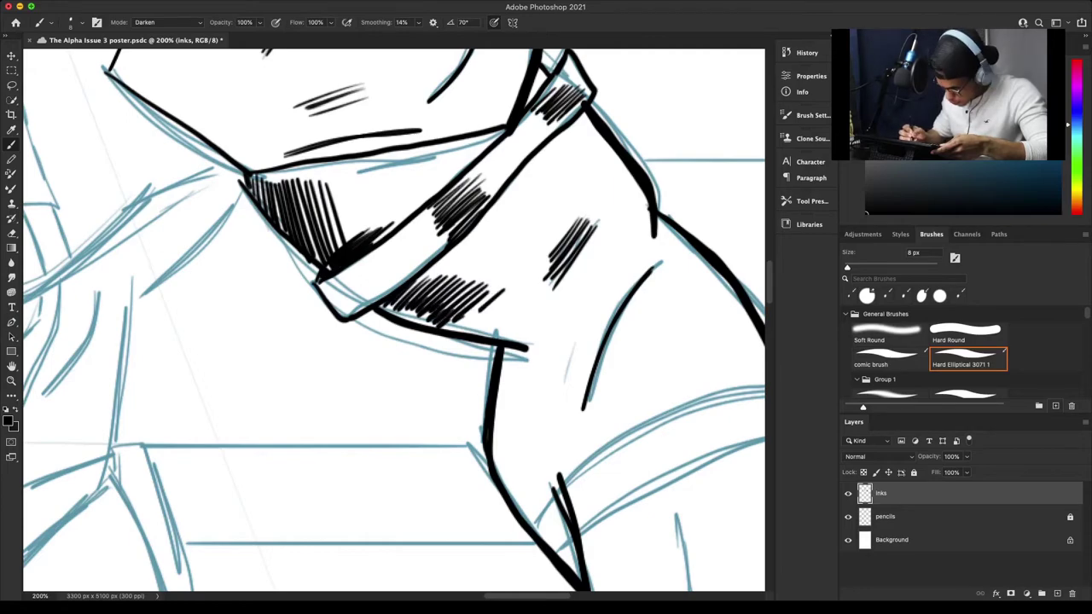
# Extend the hatching on the arm's underside just below the armband.
pyautogui.moveTo(474, 328)
pyautogui.mouseDown()
pyautogui.moveTo(519, 295)
pyautogui.moveTo(534, 302)
pyautogui.mouseUp()
pyautogui.hotkey('ctrl', '-')
pyautogui.hotkey('ctrl', '-')
pyautogui.hotkey('ctrl', '-')
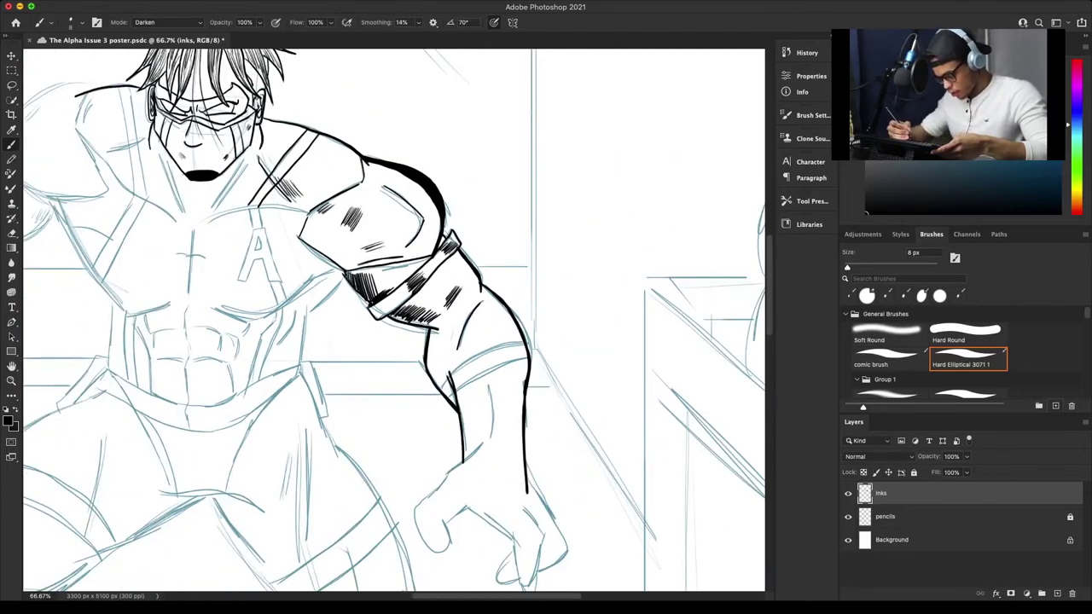
# Ink the forearm band with a small hatched shadow, the forearm muscle line and the wrist contour leading to the thumb.
pyautogui.hotkey('ctrl', '+')
pyautogui.scroll(1, 394, 320)
pyautogui.scroll(-6, 394, 320)
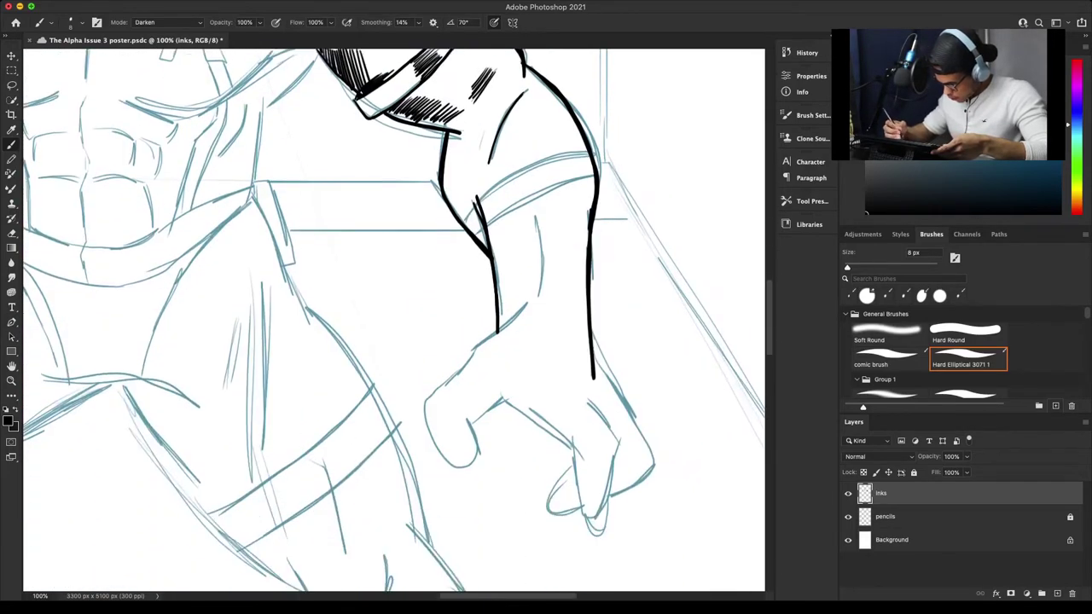
pyautogui.moveTo(477, 198)
pyautogui.mouseDown()
pyautogui.moveTo(594, 139)
pyautogui.moveTo(561, 126)
pyautogui.moveTo(462, 188)
pyautogui.mouseUp()
pyautogui.moveTo(522, 147); pyautogui.dragTo(557, 136)
pyautogui.moveTo(537, 182)
pyautogui.mouseDown()
pyautogui.moveTo(539, 260)
pyautogui.moveTo(538, 174)
pyautogui.mouseUp()
pyautogui.moveTo(529, 268); pyautogui.dragTo(442, 358)
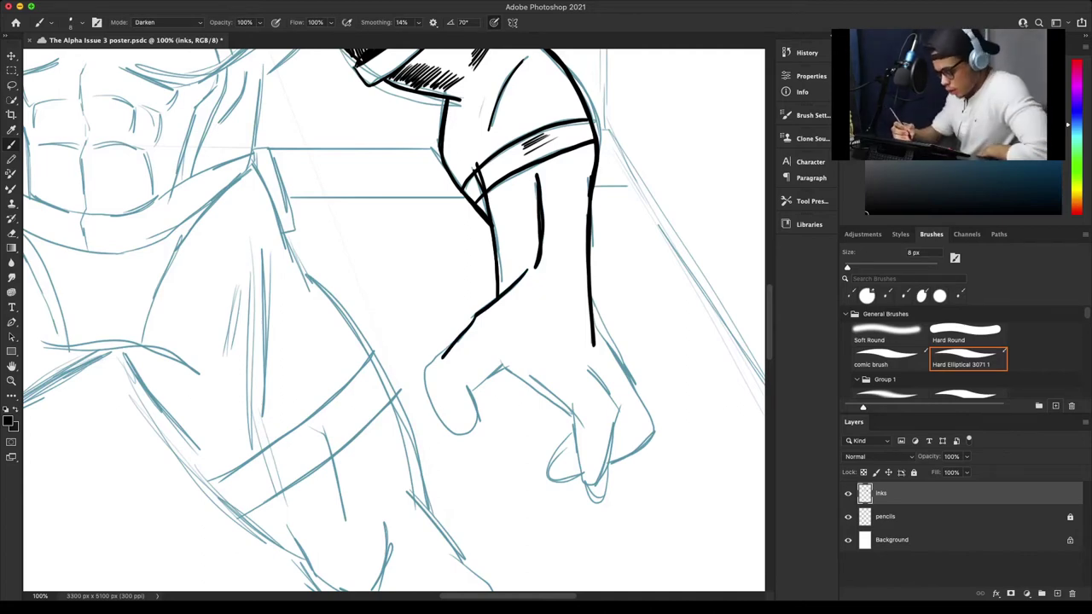
# Ink the thumb and finger outlines and thicken the hand's outer edge with a 15 px brush.
pyautogui.moveTo(447, 348)
pyautogui.mouseDown()
pyautogui.moveTo(430, 402)
pyautogui.moveTo(463, 435)
pyautogui.moveTo(478, 420)
pyautogui.moveTo(469, 385)
pyautogui.moveTo(498, 366)
pyautogui.moveTo(552, 400)
pyautogui.moveTo(575, 423)
pyautogui.moveTo(588, 486)
pyautogui.moveTo(619, 408)
pyautogui.moveTo(589, 369)
pyautogui.moveTo(606, 362)
pyautogui.moveTo(648, 440)
pyautogui.moveTo(614, 462)
pyautogui.moveTo(565, 441)
pyautogui.moveTo(549, 469)
pyautogui.mouseUp()
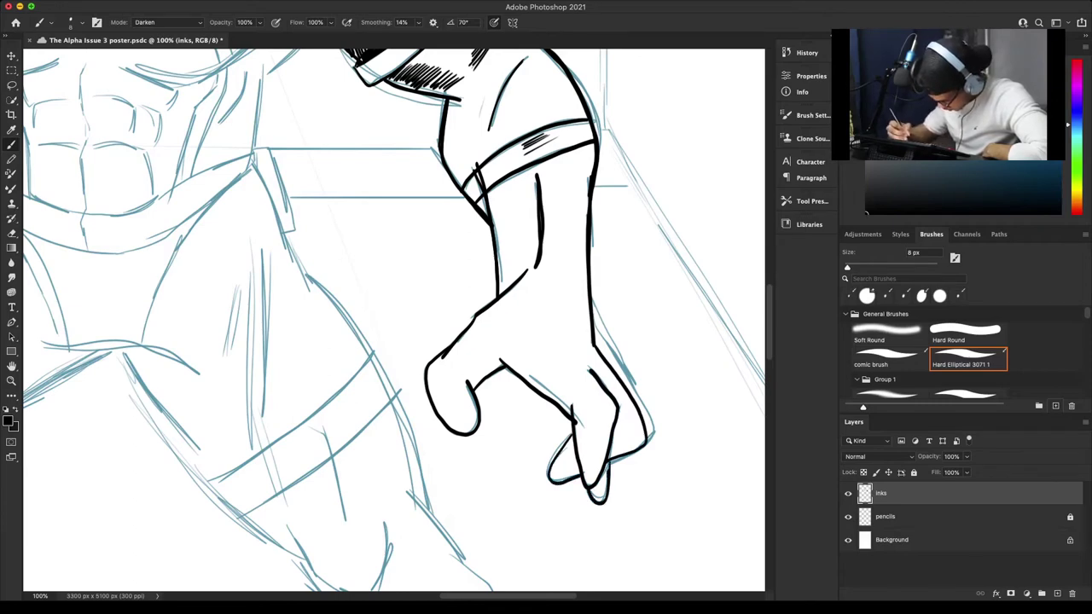
pyautogui.moveTo(595, 325); pyautogui.dragTo(652, 426)
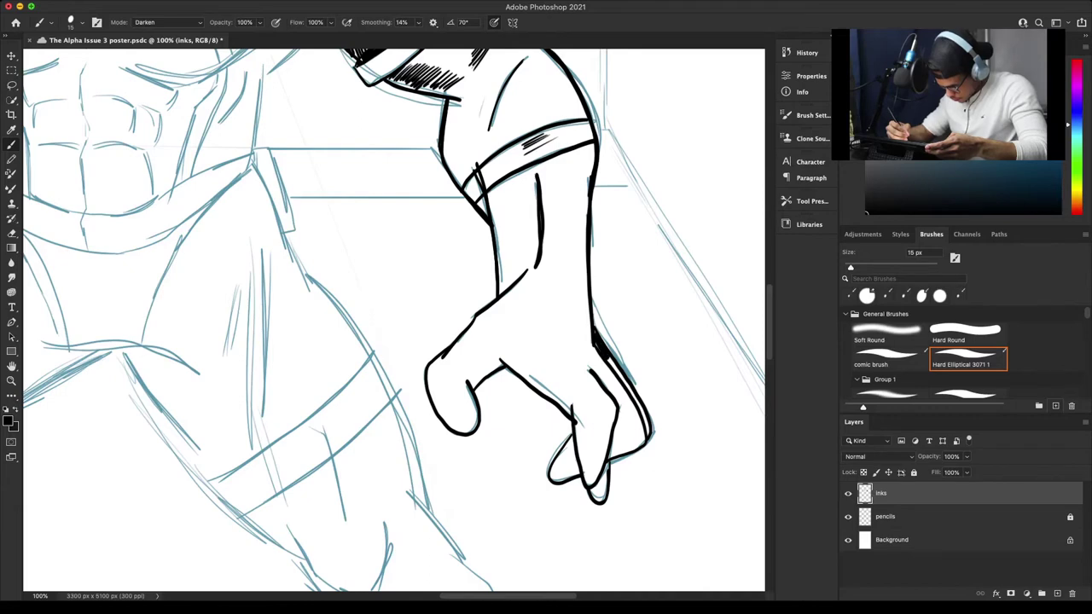
pyautogui.moveTo(612, 365); pyautogui.dragTo(649, 435)
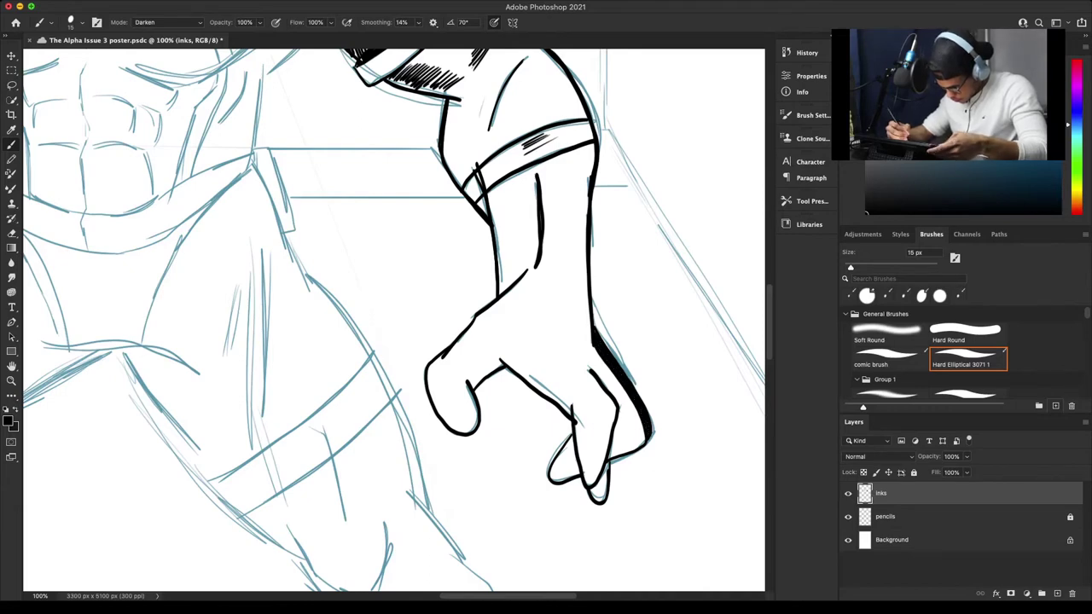
# Reduce the brush to 9 px, review the whole poster and save the file.
pyautogui.press('[')
pyautogui.press('[')
pyautogui.press('super+minus')
pyautogui.press('super+minus')
pyautogui.press('super+minus')
pyautogui.press('super+minus')
pyautogui.press('super+minus')
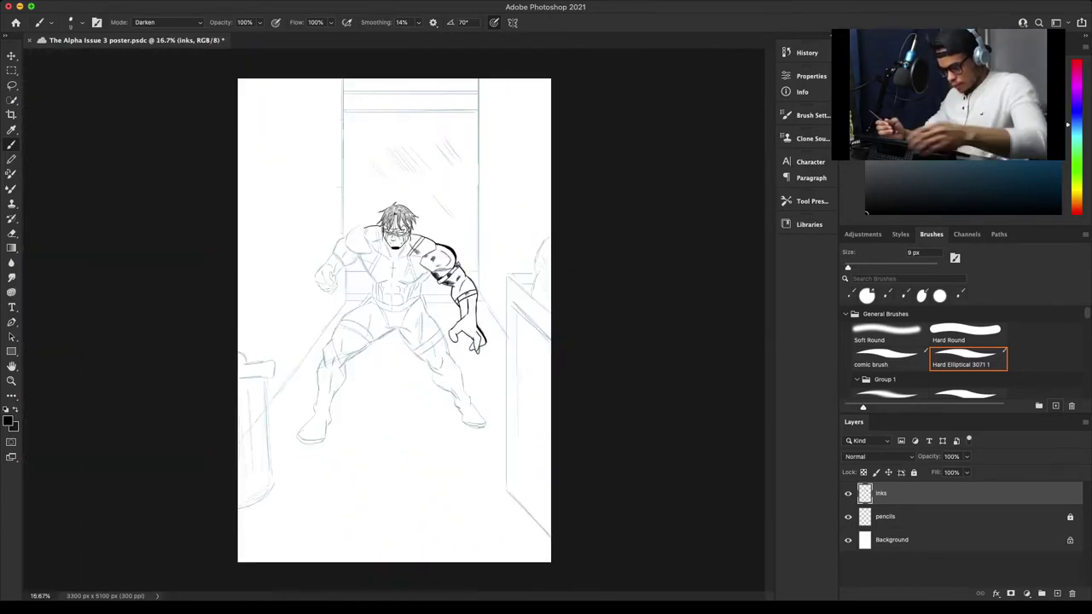
pyautogui.hotkey('ctrl', 's')
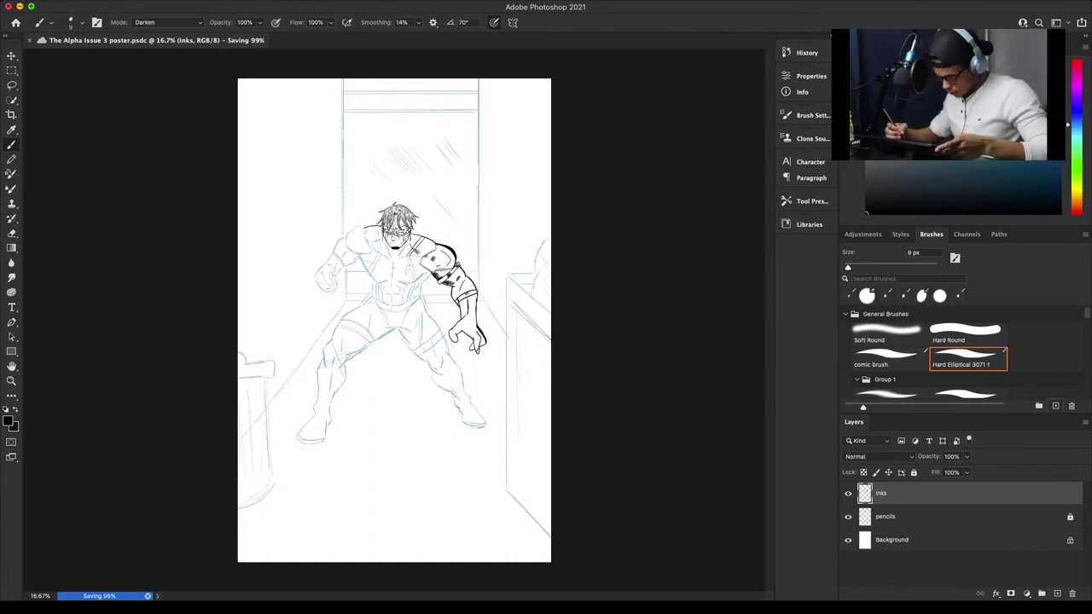
# Black in the shadows above and below the character's left eye and hatch that outer end of the mask.
pyautogui.hotkey('ctrl', '+')
pyautogui.hotkey('ctrl', '+')
pyautogui.hotkey('ctrl', '+')
pyautogui.hotkey('ctrl', '+')
pyautogui.hotkey('ctrl', '+')
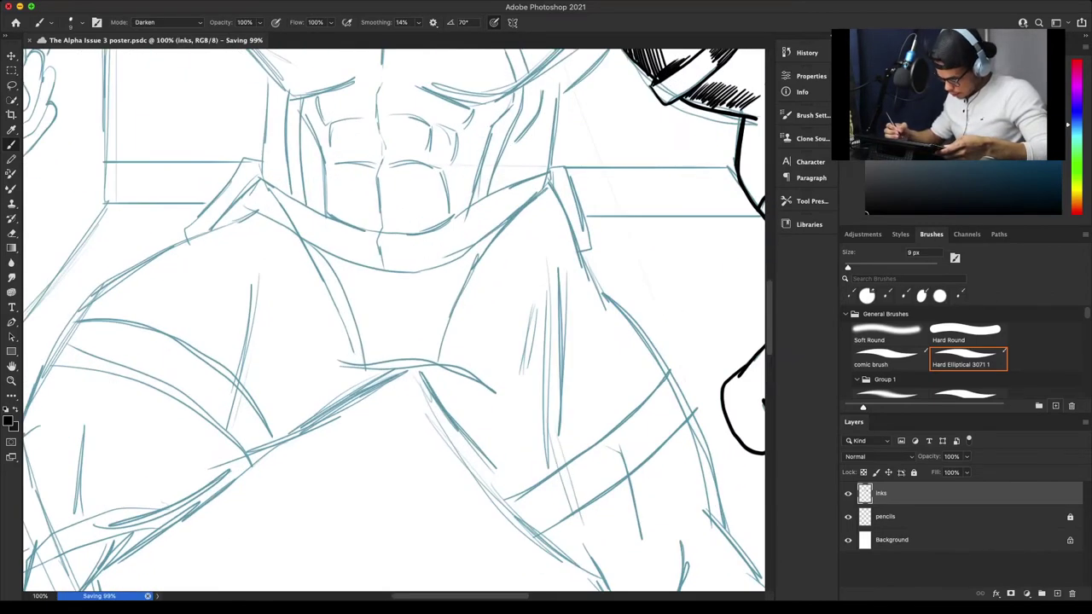
pyautogui.scroll(10, 394, 320)
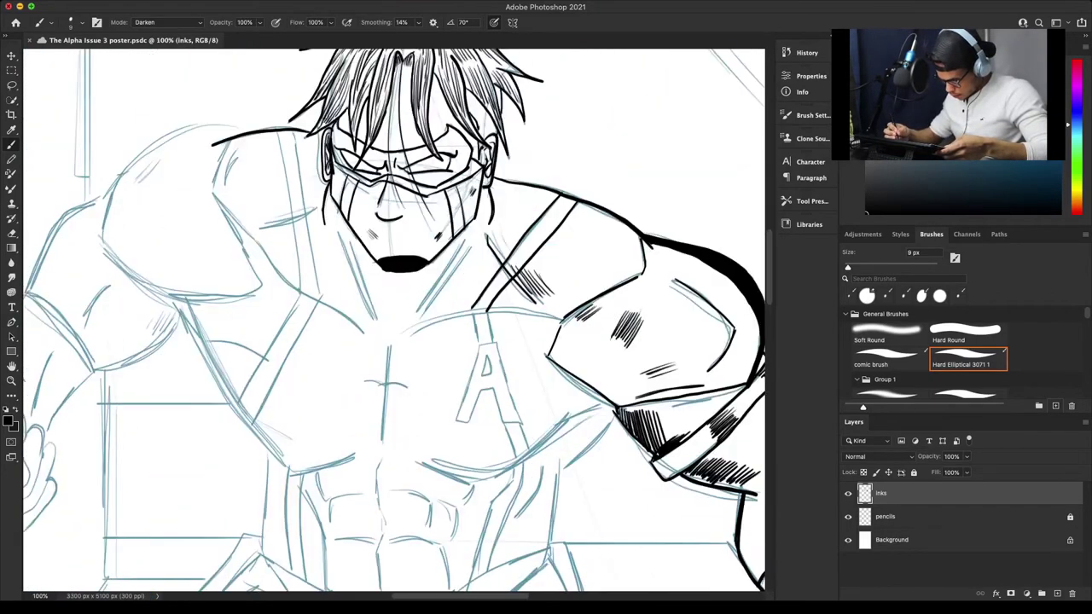
pyautogui.hotkey('ctrl', '+')
pyautogui.hotkey('ctrl', '+')
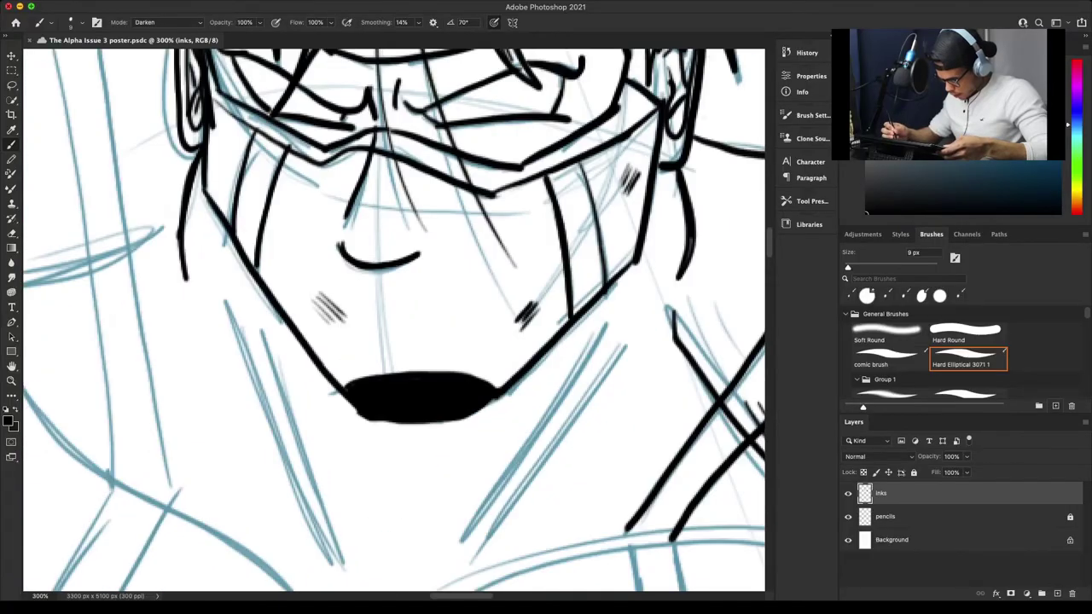
pyautogui.scroll(5, 394, 321)
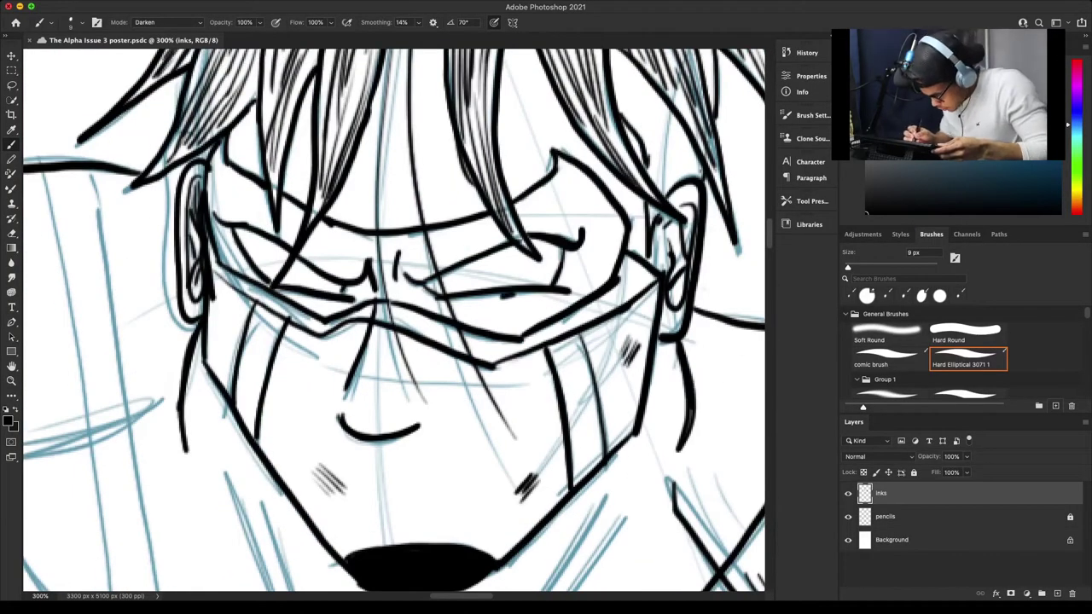
pyautogui.moveTo(510, 295)
pyautogui.mouseDown()
pyautogui.moveTo(536, 295)
pyautogui.moveTo(512, 314)
pyautogui.moveTo(548, 301)
pyautogui.moveTo(515, 323)
pyautogui.moveTo(562, 307)
pyautogui.mouseUp()
pyautogui.moveTo(454, 261)
pyautogui.mouseDown()
pyautogui.moveTo(495, 237)
pyautogui.moveTo(440, 256)
pyautogui.moveTo(486, 229)
pyautogui.moveTo(427, 243)
pyautogui.moveTo(485, 219)
pyautogui.mouseUp()
pyautogui.moveTo(606, 266)
pyautogui.mouseDown()
pyautogui.moveTo(586, 204)
pyautogui.moveTo(595, 213)
pyautogui.moveTo(604, 190)
pyautogui.mouseUp()
# Hatch the mask around the character's right eye and darken the left eye's inner corner, refining the shadows with a 7 px brush.
pyautogui.moveTo(217, 213)
pyautogui.mouseDown()
pyautogui.moveTo(241, 183)
pyautogui.moveTo(229, 204)
pyautogui.mouseUp()
pyautogui.moveTo(231, 233)
pyautogui.mouseDown()
pyautogui.moveTo(264, 215)
pyautogui.moveTo(292, 256)
pyautogui.moveTo(359, 280)
pyautogui.moveTo(364, 266)
pyautogui.mouseUp()
pyautogui.moveTo(290, 297); pyautogui.dragTo(326, 306)
pyautogui.moveTo(308, 249)
pyautogui.mouseDown()
pyautogui.moveTo(283, 227)
pyautogui.moveTo(292, 205)
pyautogui.mouseUp()
pyautogui.press('[')
pyautogui.moveTo(220, 240)
pyautogui.mouseDown()
pyautogui.moveTo(230, 262)
pyautogui.moveTo(225, 234)
pyautogui.moveTo(244, 258)
pyautogui.mouseUp()
pyautogui.moveTo(577, 264)
pyautogui.mouseDown()
pyautogui.moveTo(589, 253)
pyautogui.moveTo(599, 259)
pyautogui.mouseUp()
pyautogui.moveTo(401, 295); pyautogui.dragTo(403, 272)
pyautogui.moveTo(430, 310)
pyautogui.mouseDown()
pyautogui.moveTo(398, 285)
pyautogui.moveTo(428, 287)
pyautogui.moveTo(433, 309)
pyautogui.mouseUp()
# Ink the side of the nose from the mask down to the nostril curve and save the file.
pyautogui.moveTo(368, 300)
pyautogui.mouseDown()
pyautogui.moveTo(374, 278)
pyautogui.moveTo(336, 418)
pyautogui.moveTo(346, 432)
pyautogui.mouseUp()
pyautogui.press('super+z')
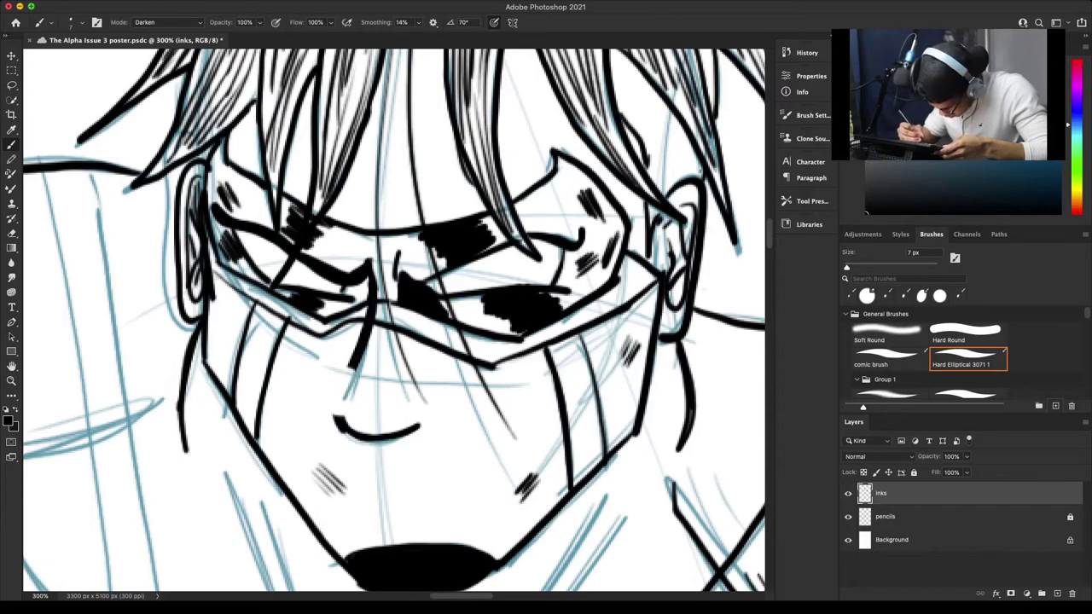
pyautogui.moveTo(349, 374)
pyautogui.mouseDown()
pyautogui.moveTo(356, 360)
pyautogui.moveTo(341, 431)
pyautogui.mouseUp()
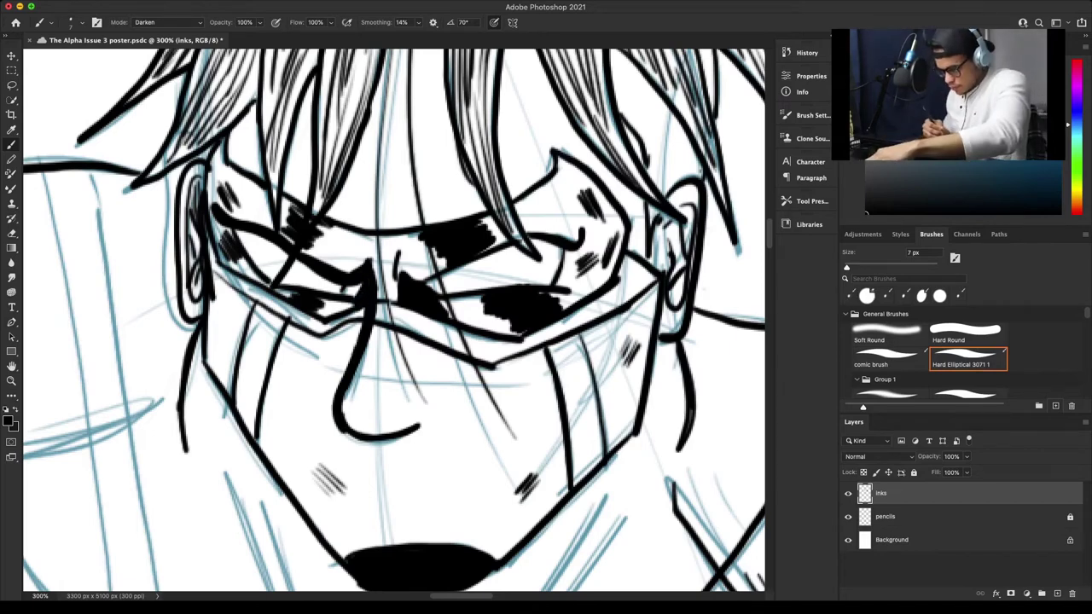
pyautogui.press('super+s')
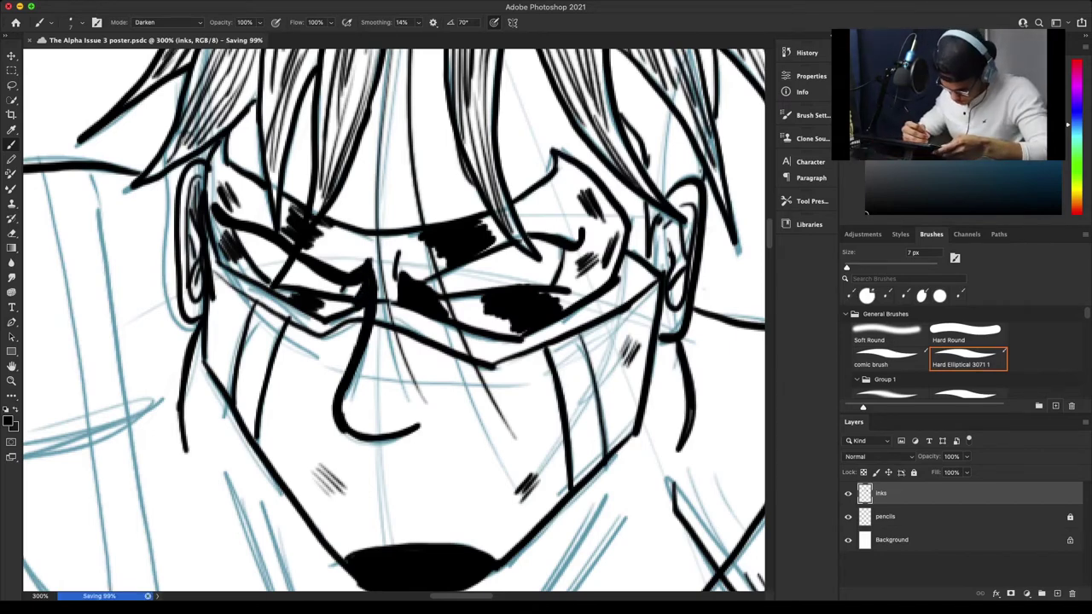
# Hatch the narrow panel between the character's right ear and cheek line with a 6 px brush.
pyautogui.moveTo(210, 360)
pyautogui.mouseDown()
pyautogui.moveTo(229, 376)
pyautogui.moveTo(235, 348)
pyautogui.moveTo(237, 359)
pyautogui.mouseUp()
pyautogui.moveTo(209, 317)
pyautogui.mouseDown()
pyautogui.moveTo(235, 337)
pyautogui.moveTo(245, 306)
pyautogui.moveTo(248, 321)
pyautogui.mouseUp()
pyautogui.moveTo(213, 275); pyautogui.dragTo(253, 312)
pyautogui.moveTo(209, 363); pyautogui.dragTo(232, 385)
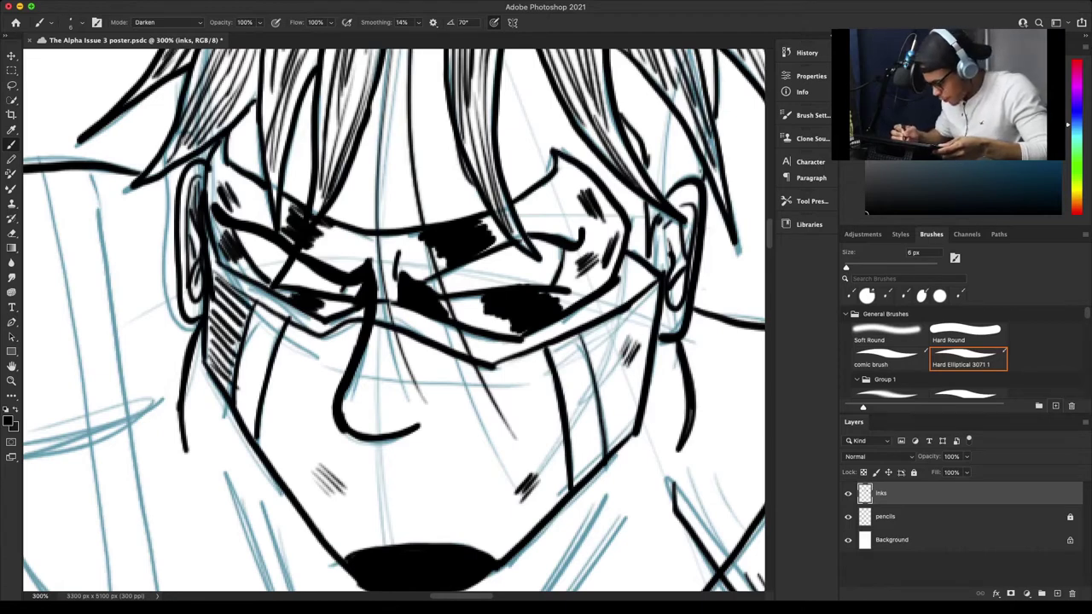
# Hatch the panel below the mask on the character's left cheek with a 5 px brush.
pyautogui.moveTo(658, 292)
pyautogui.mouseDown()
pyautogui.moveTo(587, 350)
pyautogui.moveTo(652, 312)
pyautogui.mouseUp()
pyautogui.moveTo(594, 360)
pyautogui.mouseDown()
pyautogui.moveTo(651, 329)
pyautogui.moveTo(636, 348)
pyautogui.mouseUp()
pyautogui.moveTo(594, 372); pyautogui.dragTo(648, 353)
pyautogui.moveTo(603, 387)
pyautogui.mouseDown()
pyautogui.moveTo(640, 362)
pyautogui.moveTo(609, 380)
pyautogui.moveTo(643, 372)
pyautogui.mouseUp()
pyautogui.moveTo(620, 408); pyautogui.dragTo(640, 390)
pyautogui.moveTo(602, 414)
pyautogui.mouseDown()
pyautogui.moveTo(623, 401)
pyautogui.moveTo(639, 408)
pyautogui.moveTo(633, 425)
pyautogui.mouseUp()
pyautogui.moveTo(607, 440); pyautogui.dragTo(625, 434)
pyautogui.moveTo(591, 337); pyautogui.dragTo(624, 316)
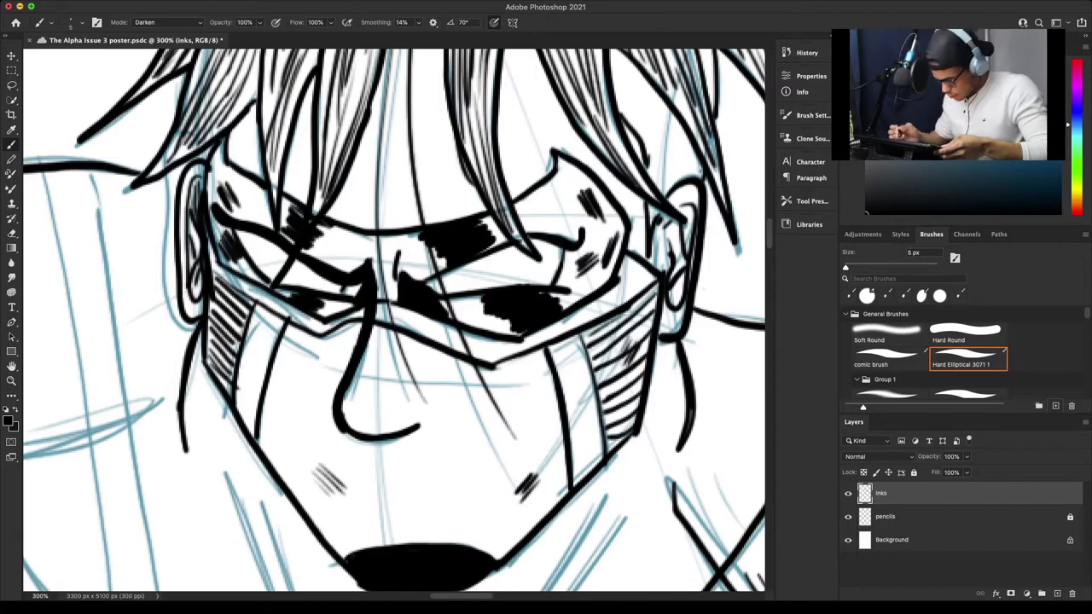
# Add short 5 px hatch marks on the forehead, beside the nose and in the hair above the character's left ear.
pyautogui.press('super+minus')
pyautogui.press('super+minus')
pyautogui.press('super+minus')
pyautogui.press('super+minus')
pyautogui.press('super+equal')
pyautogui.hotkey('ctrl', '+')
pyautogui.hotkey('ctrl', '+')
pyautogui.hotkey('ctrl', '+')
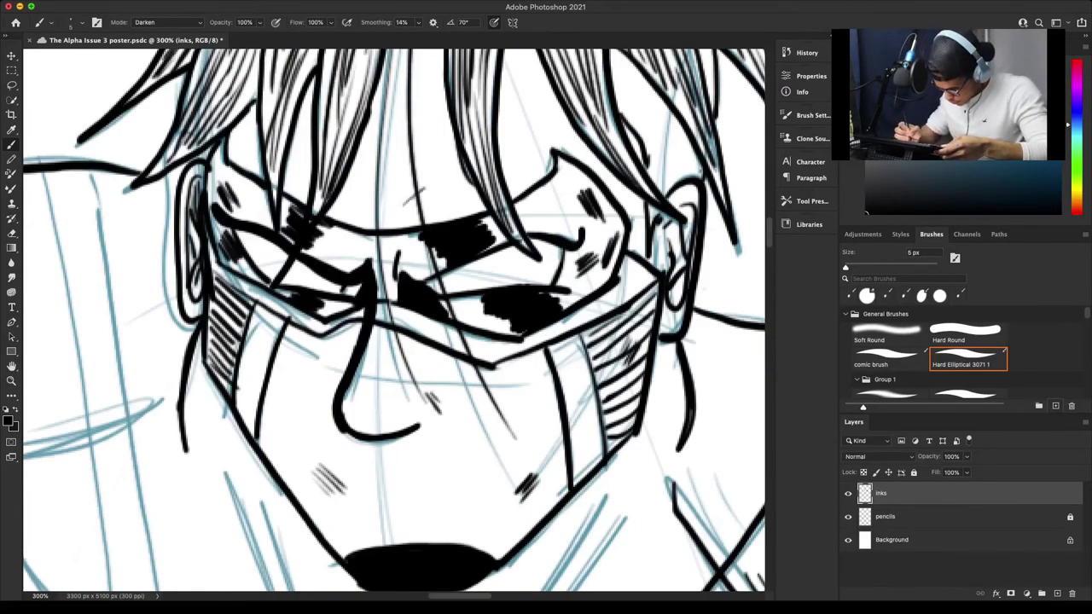
pyautogui.moveTo(412, 202); pyautogui.dragTo(444, 181)
pyautogui.moveTo(433, 192); pyautogui.dragTo(458, 175)
pyautogui.moveTo(524, 150); pyautogui.dragTo(543, 129)
pyautogui.press('super+minus')
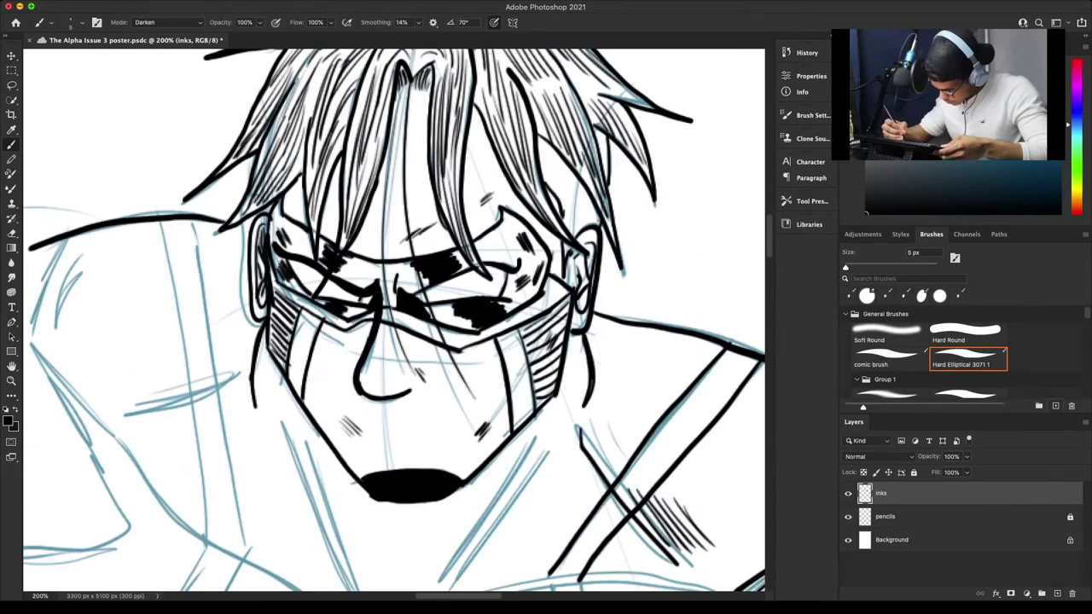
pyautogui.moveTo(511, 196)
pyautogui.mouseDown()
pyautogui.moveTo(537, 221)
pyautogui.moveTo(577, 186)
pyautogui.mouseUp()
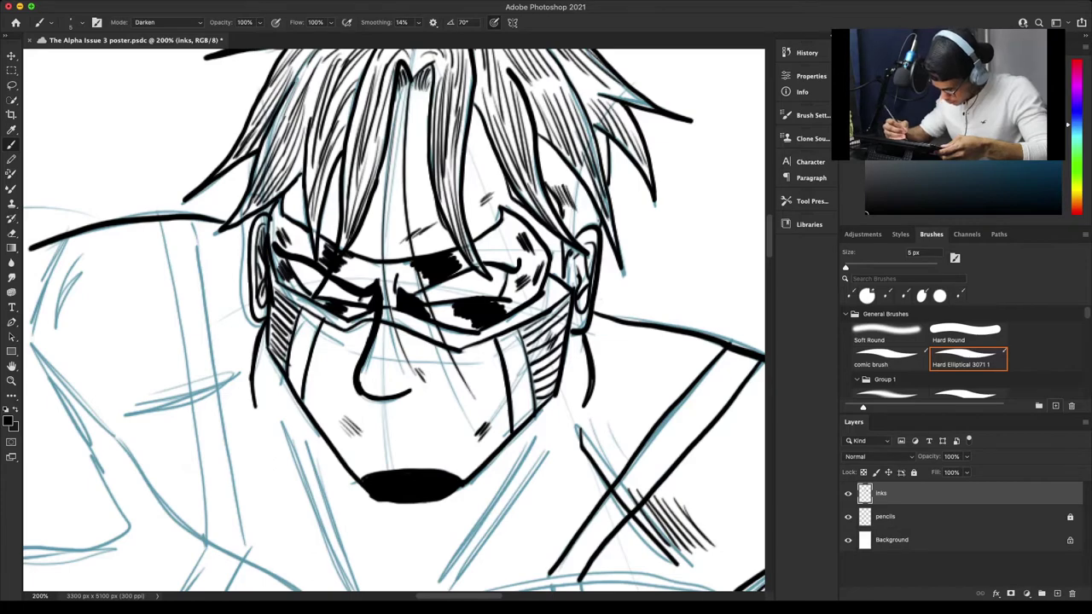
# Check how the inked face and hair read against the upper body at a smaller zoom.
pyautogui.hotkey('ctrl', '-')
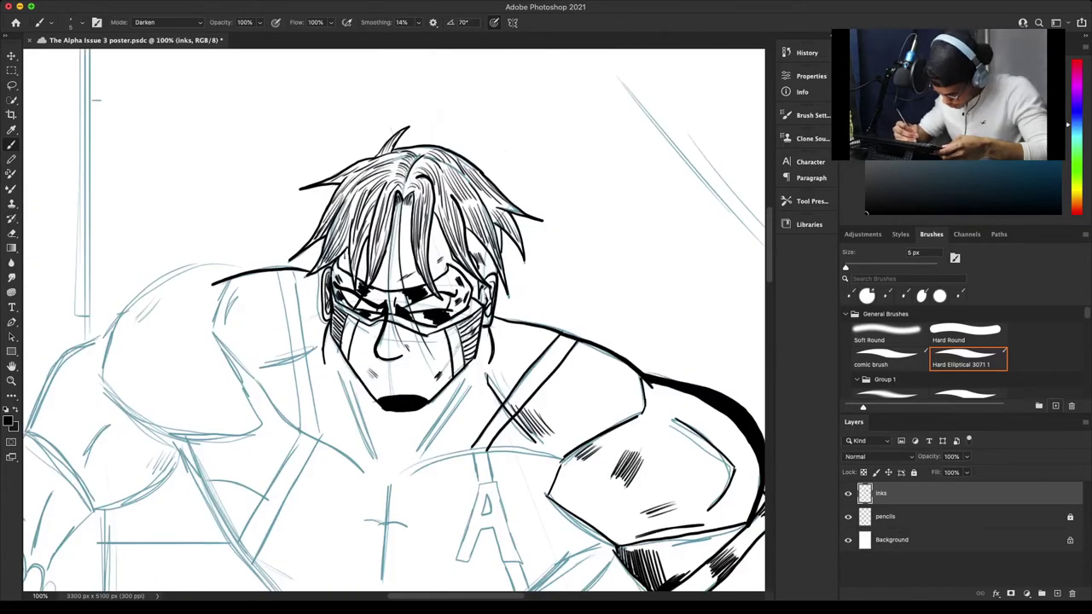
pyautogui.hotkey('ctrl', '-')
pyautogui.hotkey('ctrl', '-')
pyautogui.hotkey('ctrl', '-')
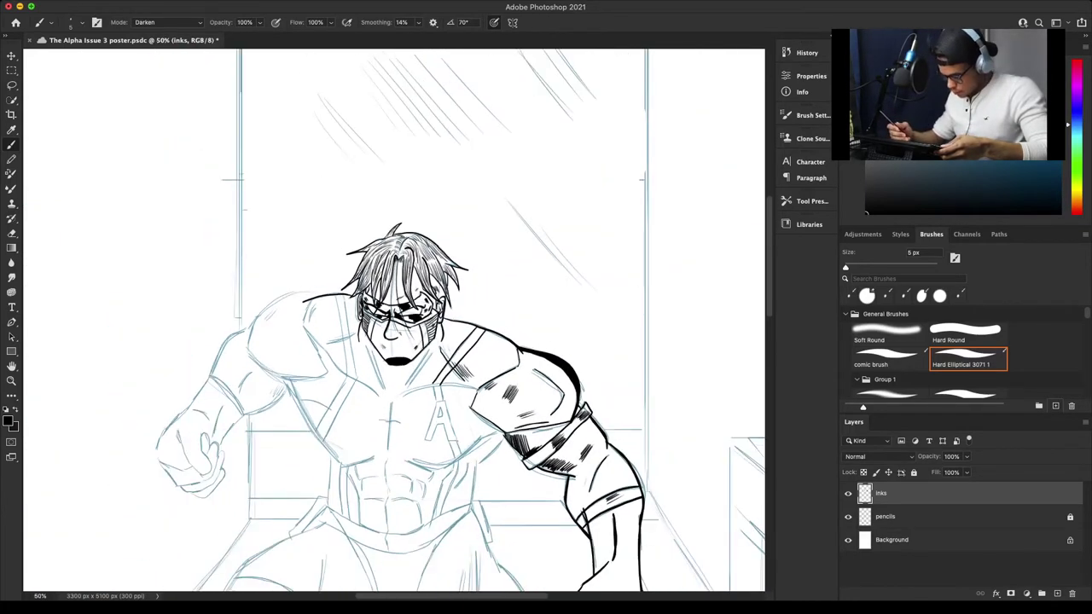
pyautogui.hotkey('ctrl', '+')
pyautogui.hotkey('ctrl', '+')
pyautogui.hotkey('ctrl', '+')
pyautogui.hotkey('ctrl', '+')
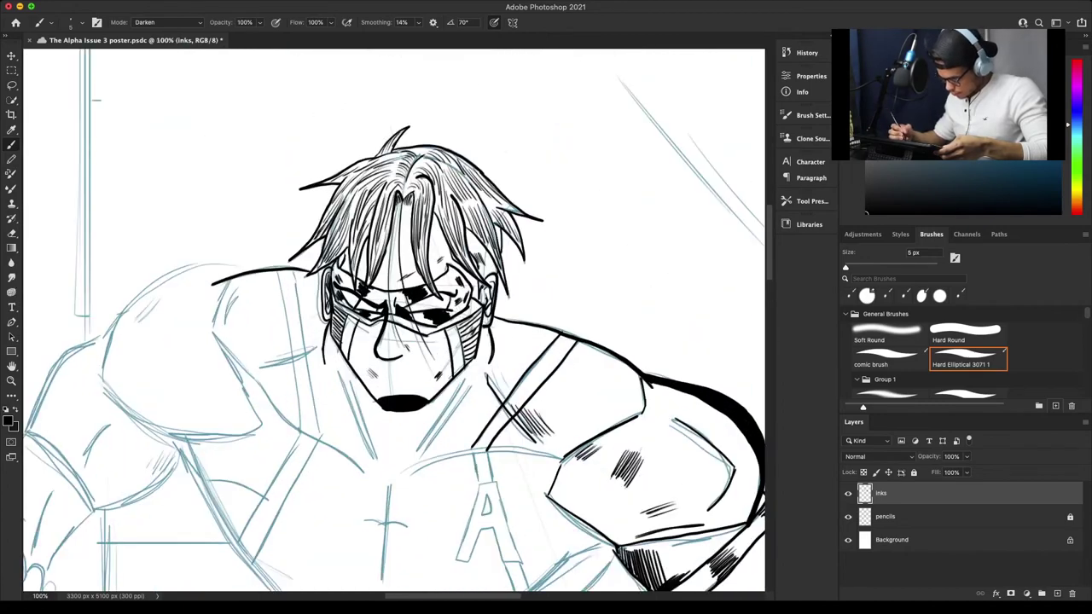
# Ink the paired neck muscle lines on both sides below the jaw with 8 px and 7 px brushes.
pyautogui.scroll(-5, 394, 321)
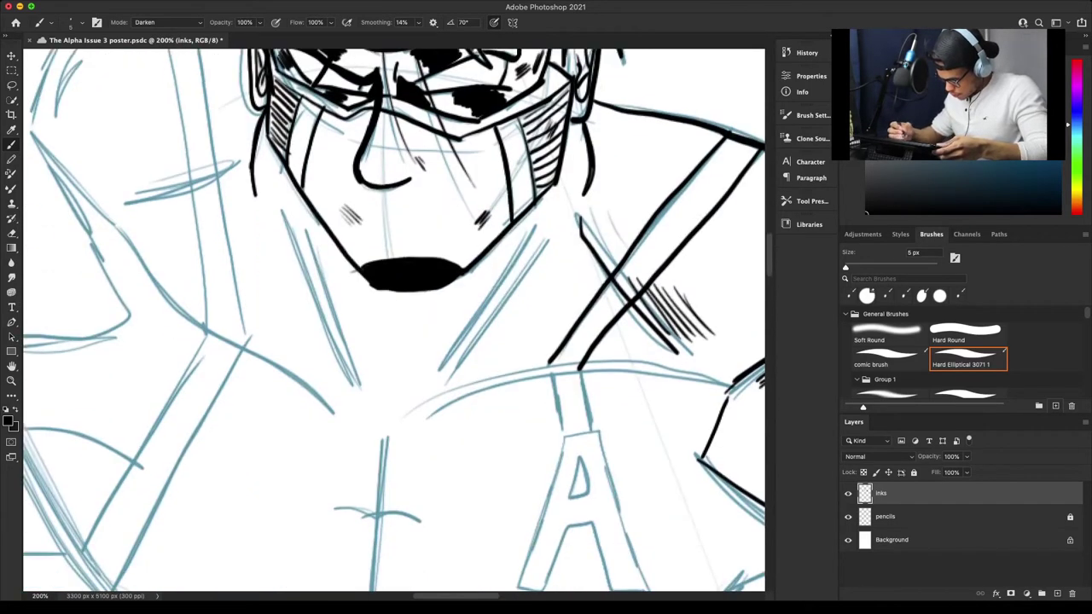
pyautogui.press(']')
pyautogui.press(']')
pyautogui.press(']')
pyautogui.moveTo(535, 214); pyautogui.dragTo(441, 354)
pyautogui.moveTo(528, 234); pyautogui.dragTo(459, 324)
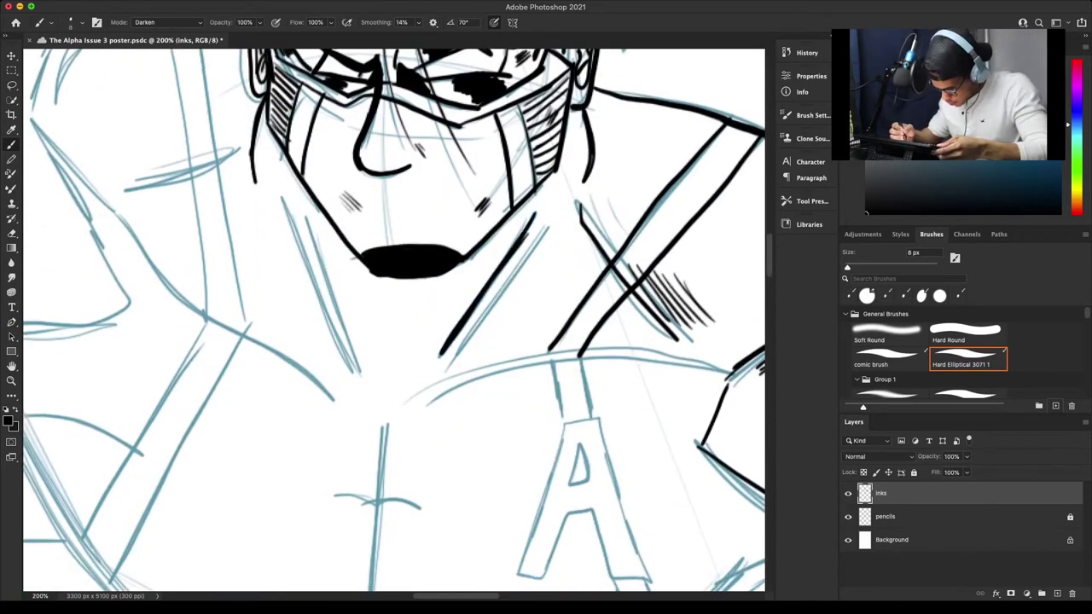
pyautogui.moveTo(550, 227)
pyautogui.mouseDown()
pyautogui.moveTo(454, 367)
pyautogui.moveTo(481, 319)
pyautogui.mouseUp()
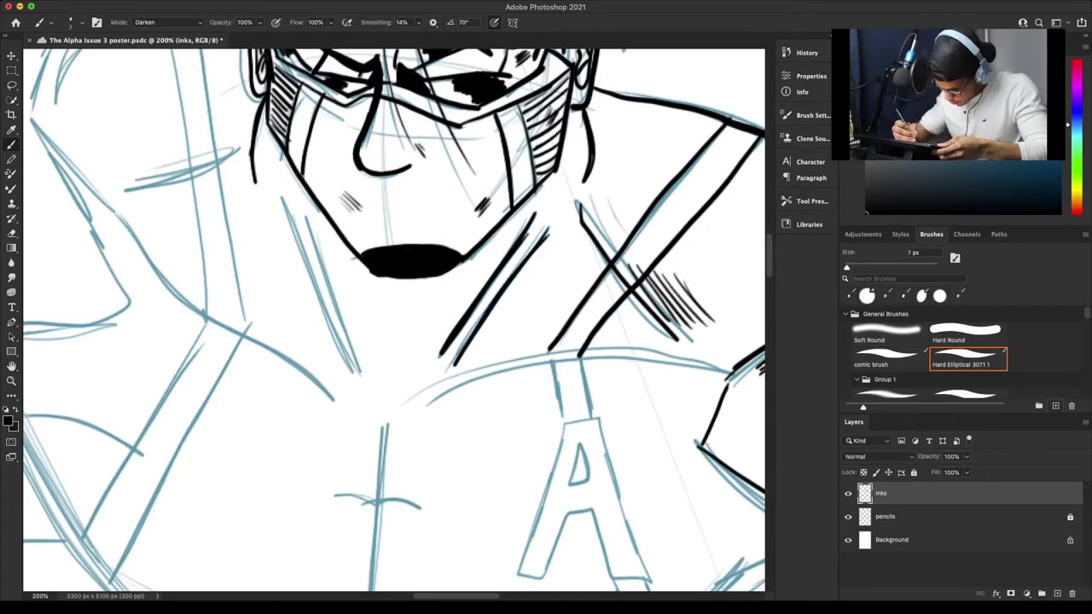
pyautogui.moveTo(308, 218); pyautogui.dragTo(359, 360)
pyautogui.moveTo(309, 230); pyautogui.dragTo(358, 358)
pyautogui.moveTo(286, 212); pyautogui.dragTo(354, 368)
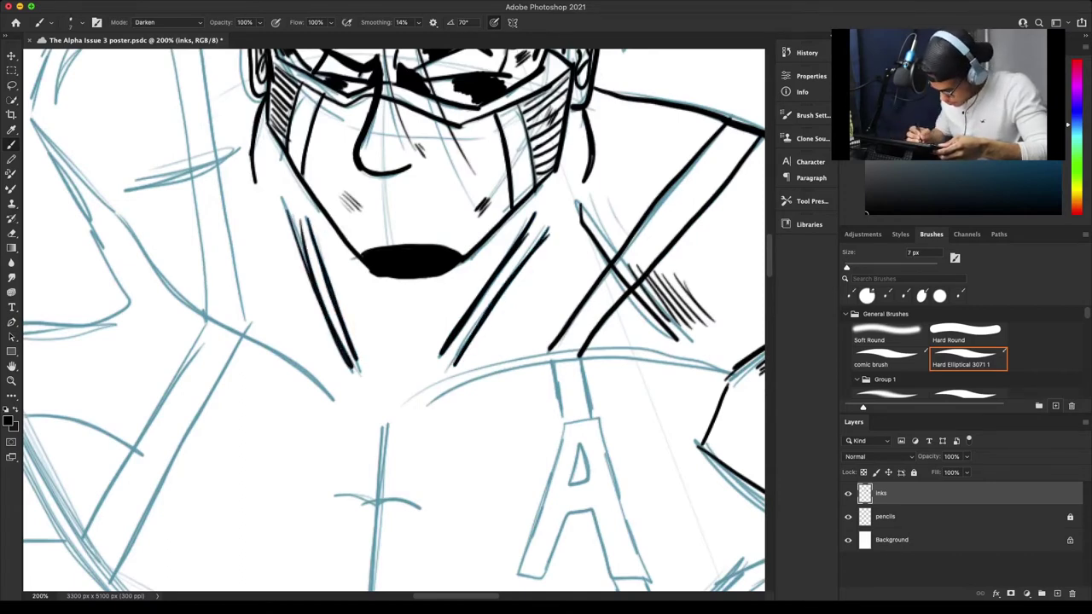
# Ink the upper contour of the character's left chest and the short strap segment above the letter A.
pyautogui.moveTo(402, 415)
pyautogui.mouseDown()
pyautogui.moveTo(510, 365)
pyautogui.moveTo(628, 352)
pyautogui.moveTo(733, 370)
pyautogui.mouseUp()
pyautogui.moveTo(580, 359)
pyautogui.mouseDown()
pyautogui.moveTo(599, 423)
pyautogui.moveTo(562, 408)
pyautogui.moveTo(565, 421)
pyautogui.mouseUp()
# Ink the letter A emblem's outline and inner triangle, plus the strap segment beneath it.
pyautogui.press('super+minus')
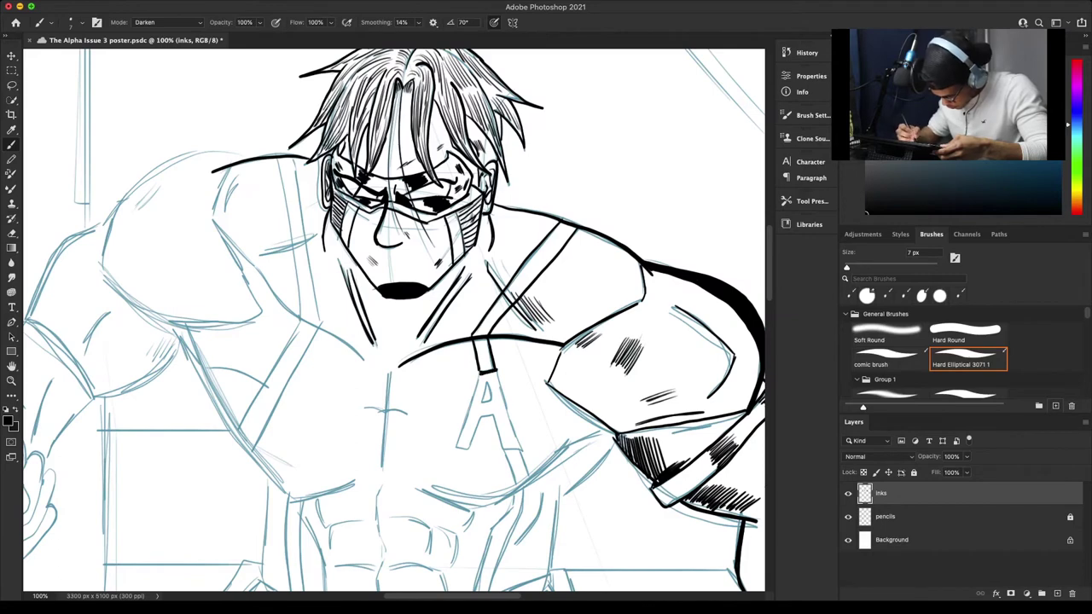
pyautogui.moveTo(478, 391)
pyautogui.mouseDown()
pyautogui.moveTo(457, 440)
pyautogui.moveTo(483, 415)
pyautogui.mouseUp()
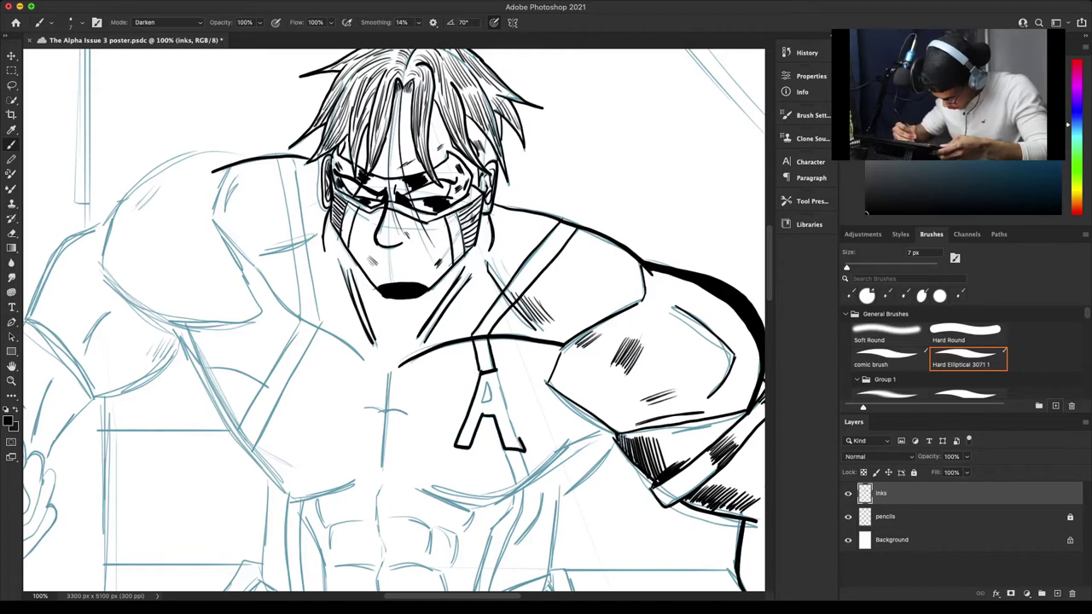
pyautogui.moveTo(518, 442); pyautogui.dragTo(500, 380)
pyautogui.press('super+plus')
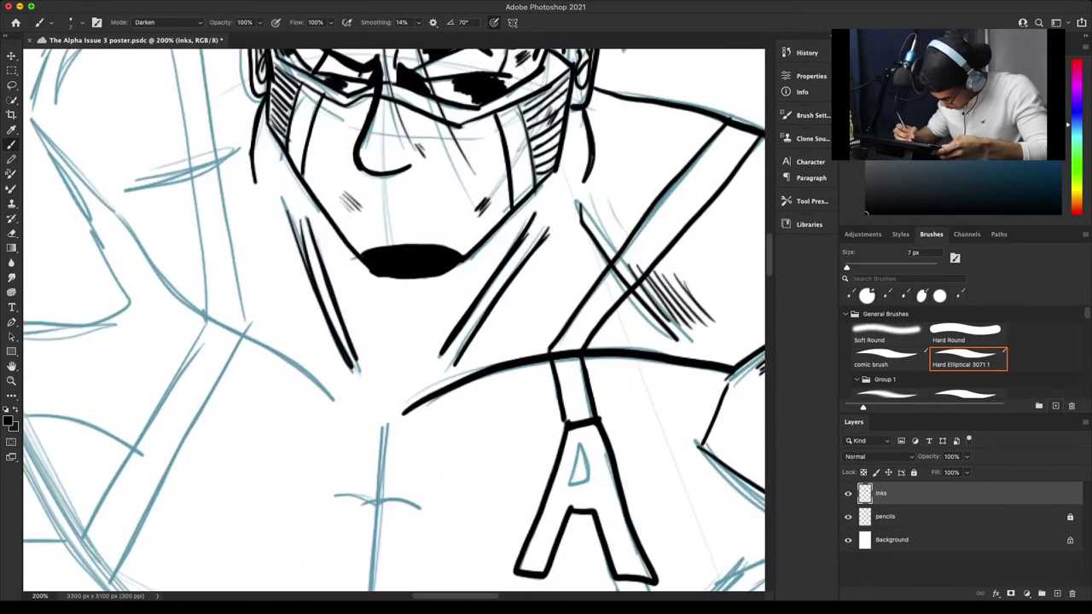
pyautogui.moveTo(579, 446)
pyautogui.mouseDown()
pyautogui.moveTo(570, 486)
pyautogui.moveTo(593, 471)
pyautogui.moveTo(583, 446)
pyautogui.mouseUp()
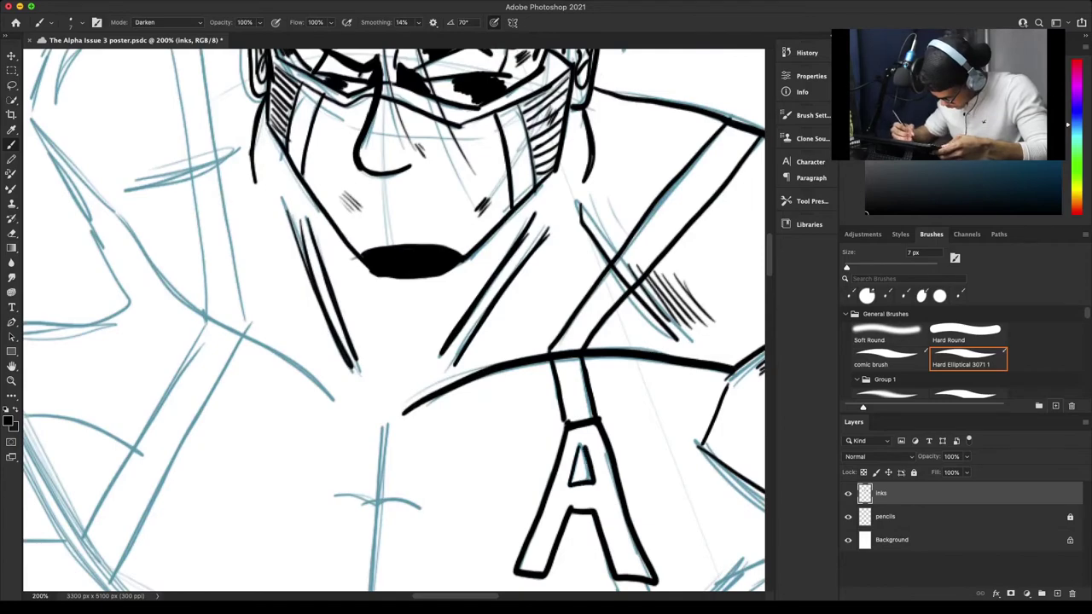
pyautogui.press('super+minus')
pyautogui.moveTo(505, 453)
pyautogui.mouseDown()
pyautogui.moveTo(516, 482)
pyautogui.moveTo(530, 478)
pyautogui.mouseUp()
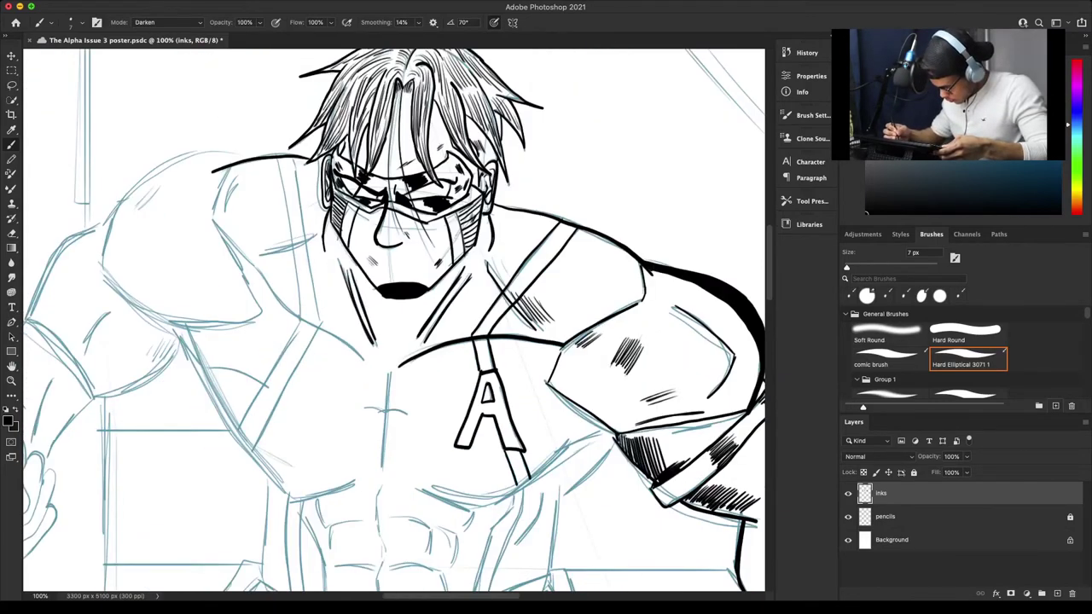
# Ink a heavy lower contour under the character's left pectoral, from the armpit to the sternum, with an 8 px brush.
pyautogui.scroll(-5, 395, 320)
pyautogui.press('super+plus')
pyautogui.press('super+minus')
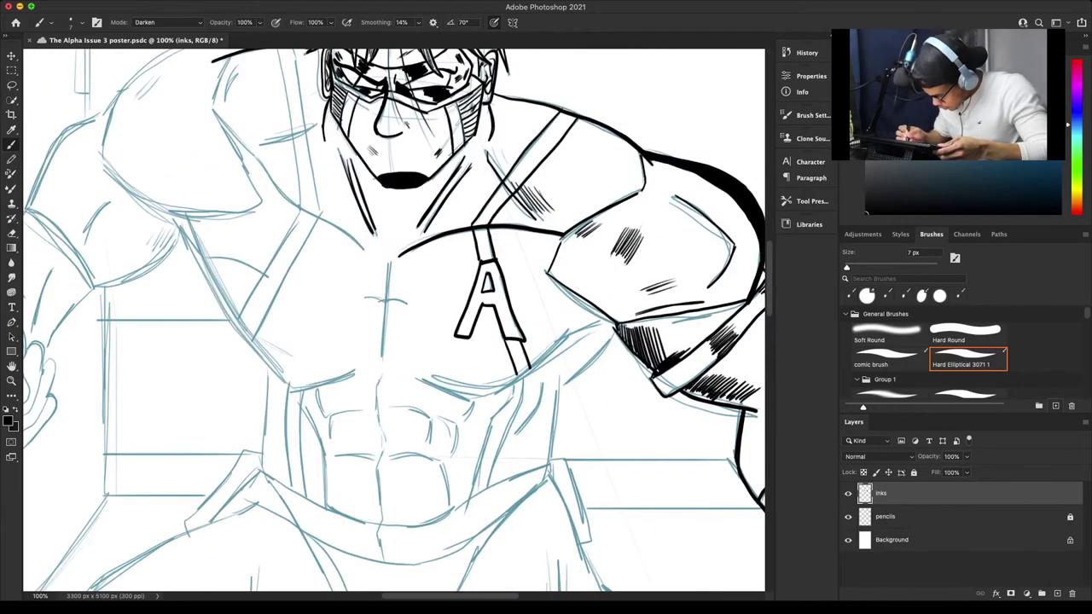
pyautogui.moveTo(574, 330)
pyautogui.mouseDown()
pyautogui.moveTo(602, 323)
pyautogui.moveTo(495, 393)
pyautogui.moveTo(566, 329)
pyautogui.mouseUp()
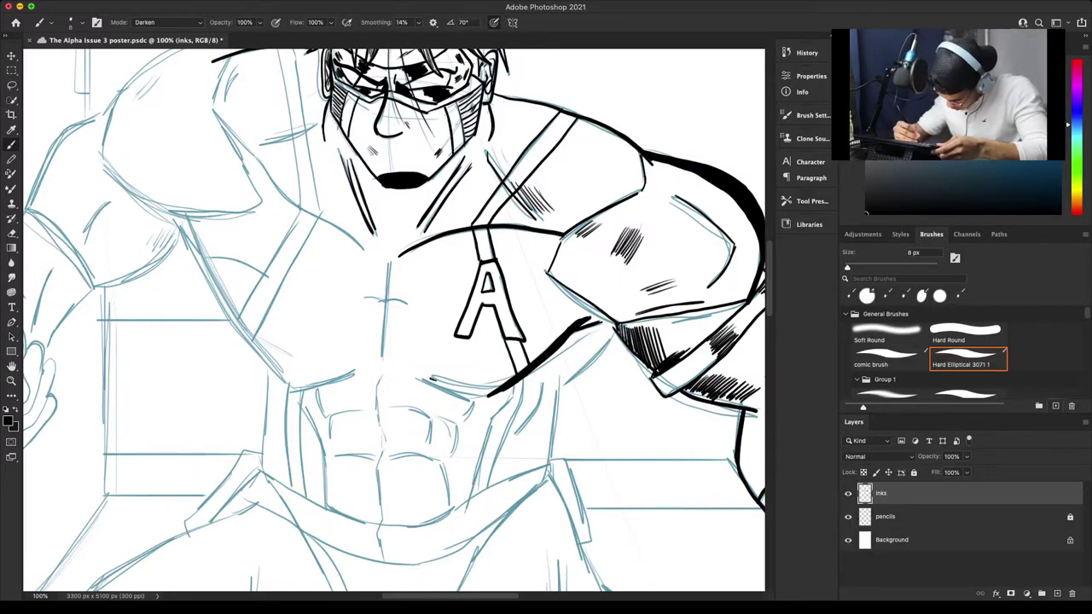
pyautogui.moveTo(423, 376)
pyautogui.mouseDown()
pyautogui.moveTo(495, 392)
pyautogui.moveTo(469, 390)
pyautogui.mouseUp()
pyautogui.moveTo(424, 376); pyautogui.dragTo(479, 391)
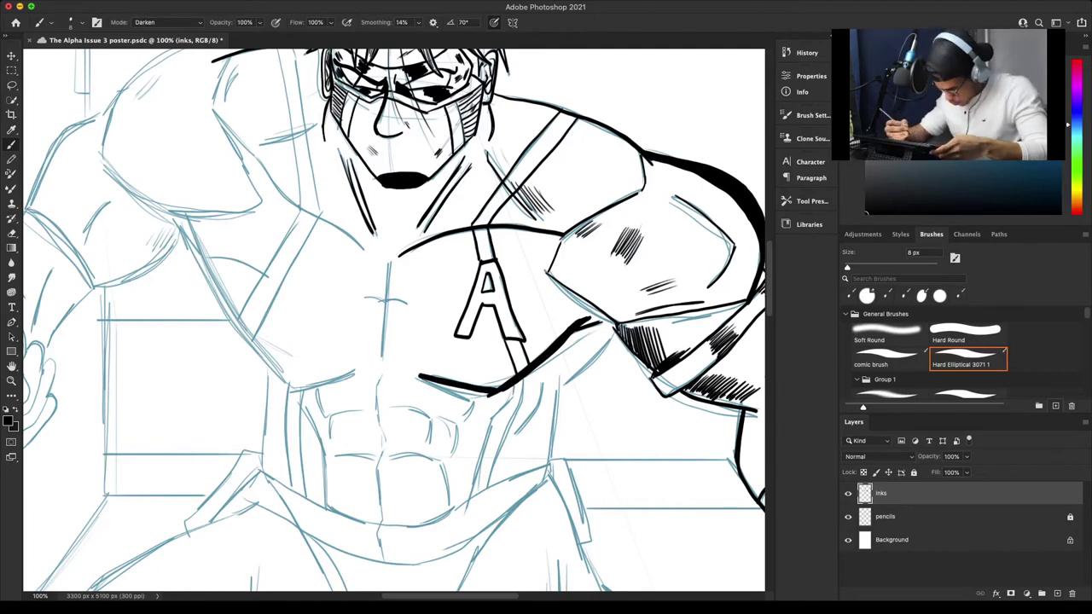
# Extend and thicken the inner end of the left pectoral's lower contour toward the sternum.
pyautogui.press('super+equal')
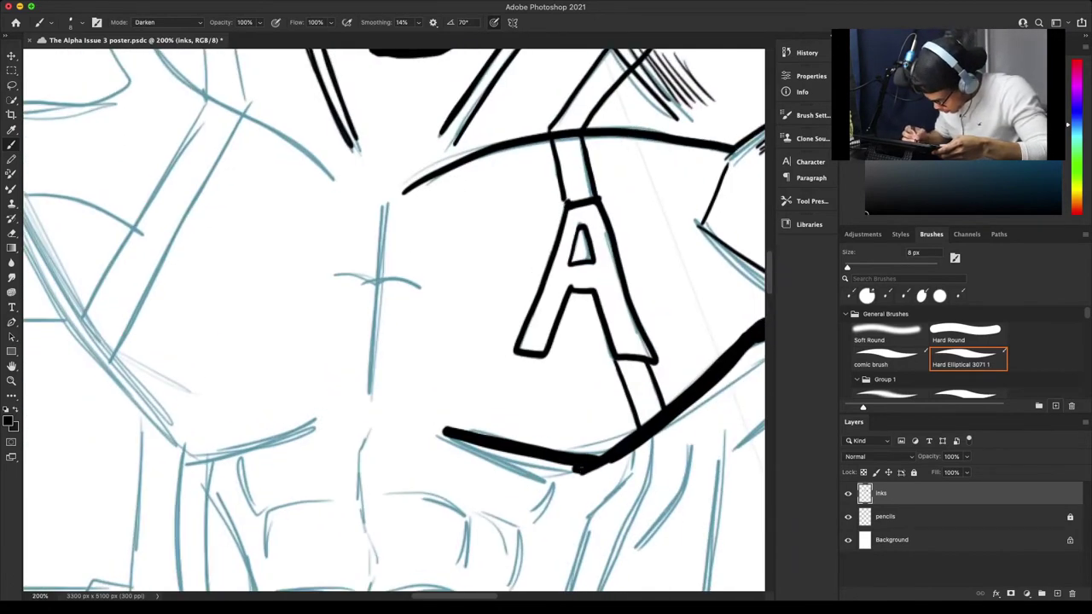
pyautogui.moveTo(578, 468)
pyautogui.mouseDown()
pyautogui.moveTo(460, 442)
pyautogui.moveTo(423, 422)
pyautogui.mouseUp()
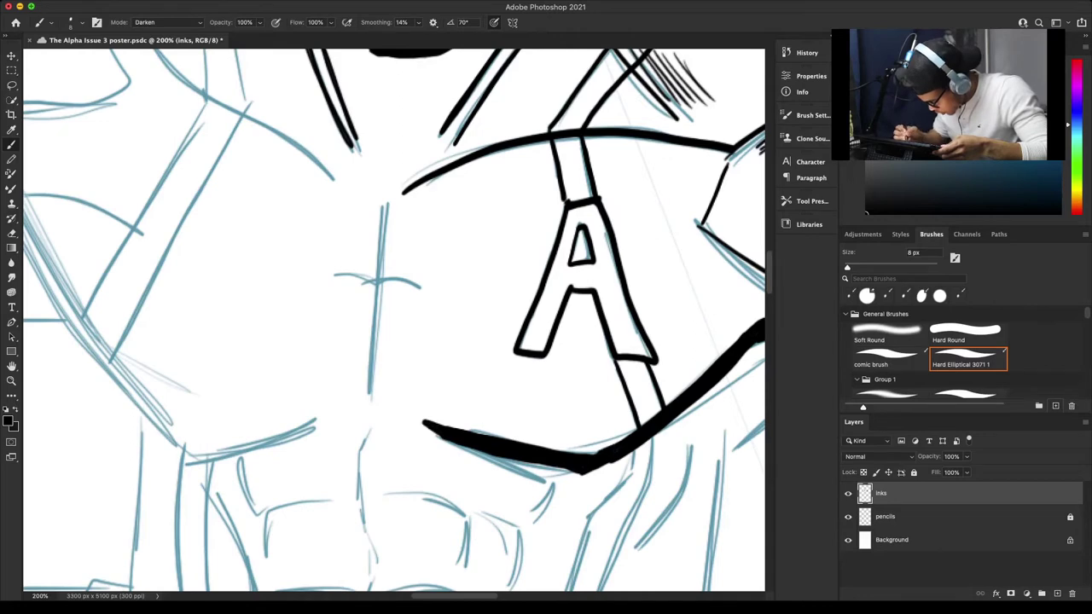
pyautogui.hotkey('ctrl', '-')
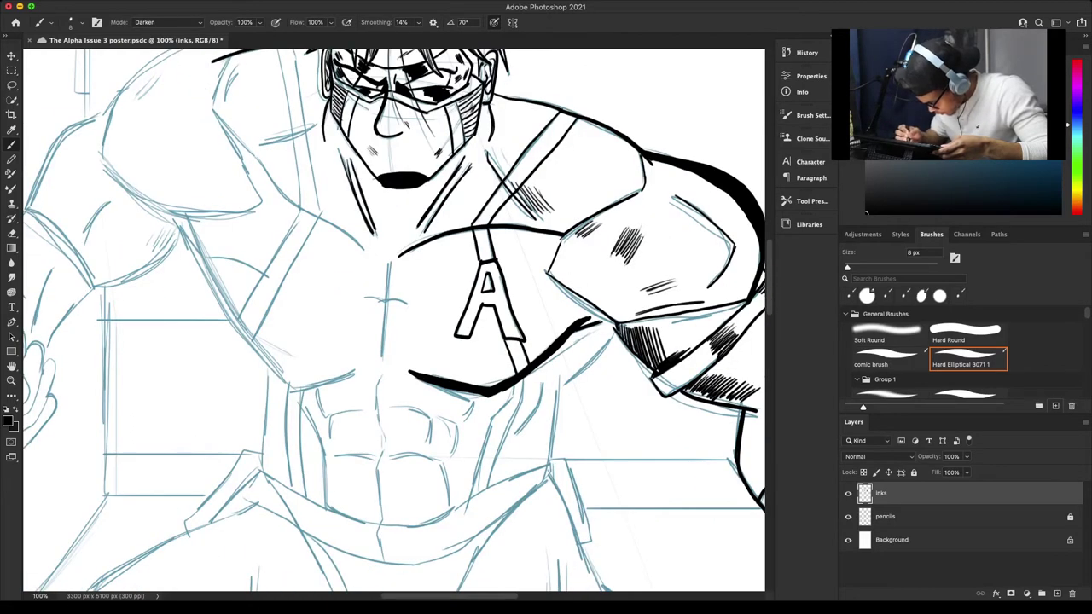
# Hatch the shadow below the left armpit, delete the loose lower strokes, and save the poster.
pyautogui.moveTo(593, 331)
pyautogui.mouseDown()
pyautogui.moveTo(567, 350)
pyautogui.moveTo(569, 340)
pyautogui.mouseUp()
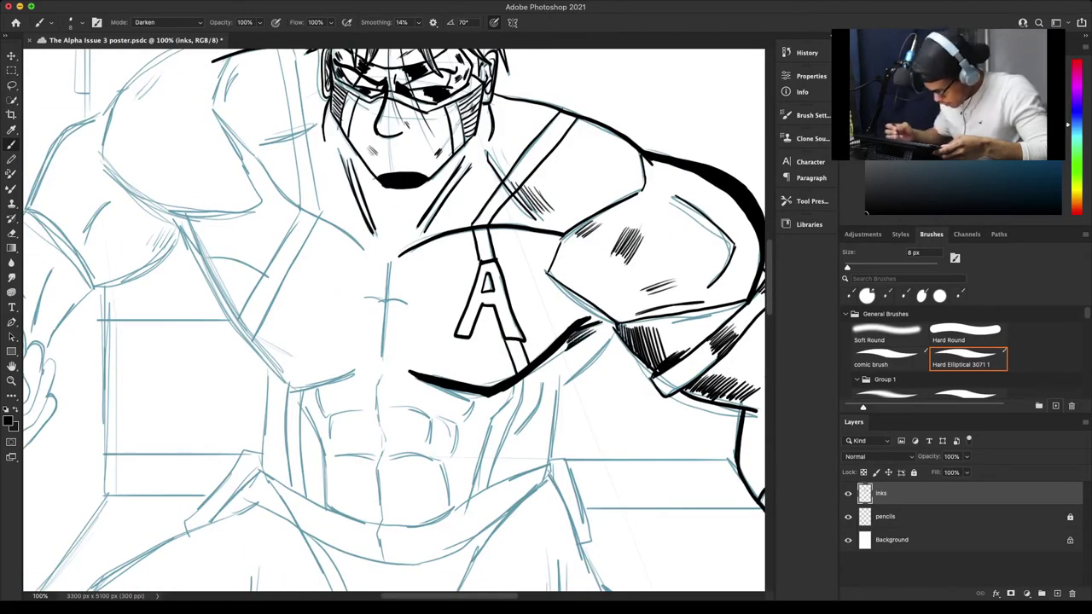
pyautogui.press('l')
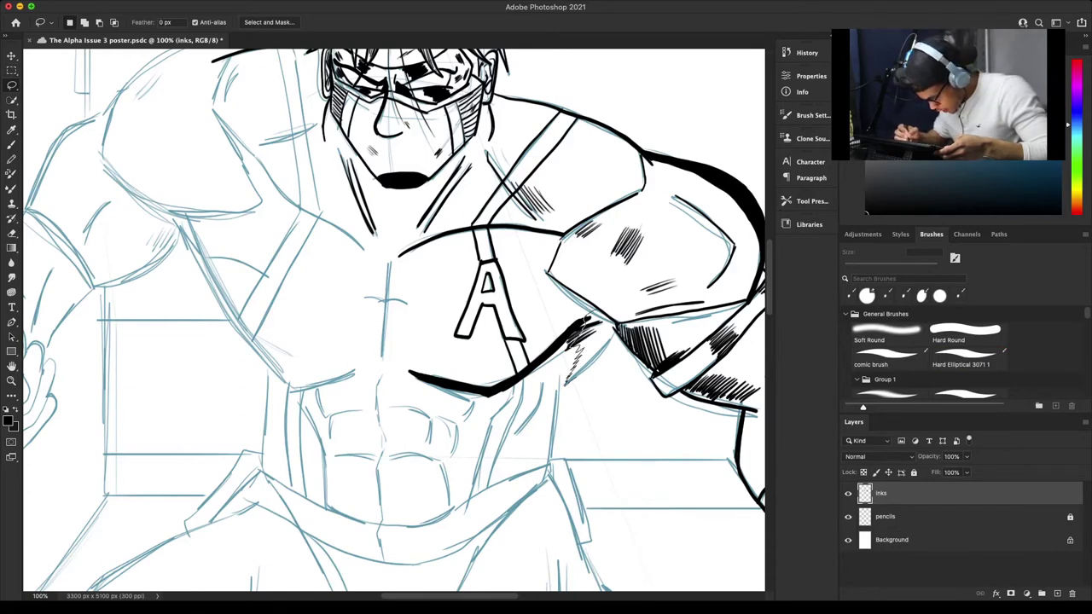
pyautogui.press('Delete')
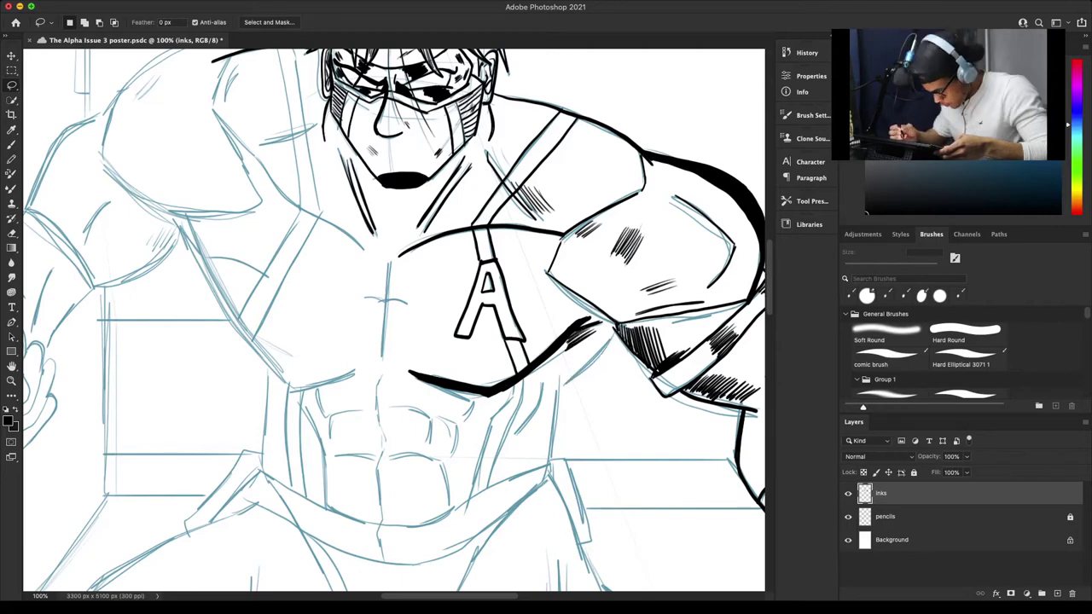
pyautogui.hotkey('ctrl', 's')
# Fill the shadow below the left armpit solid black with a 40 px brush and save the poster.
pyautogui.press('b')
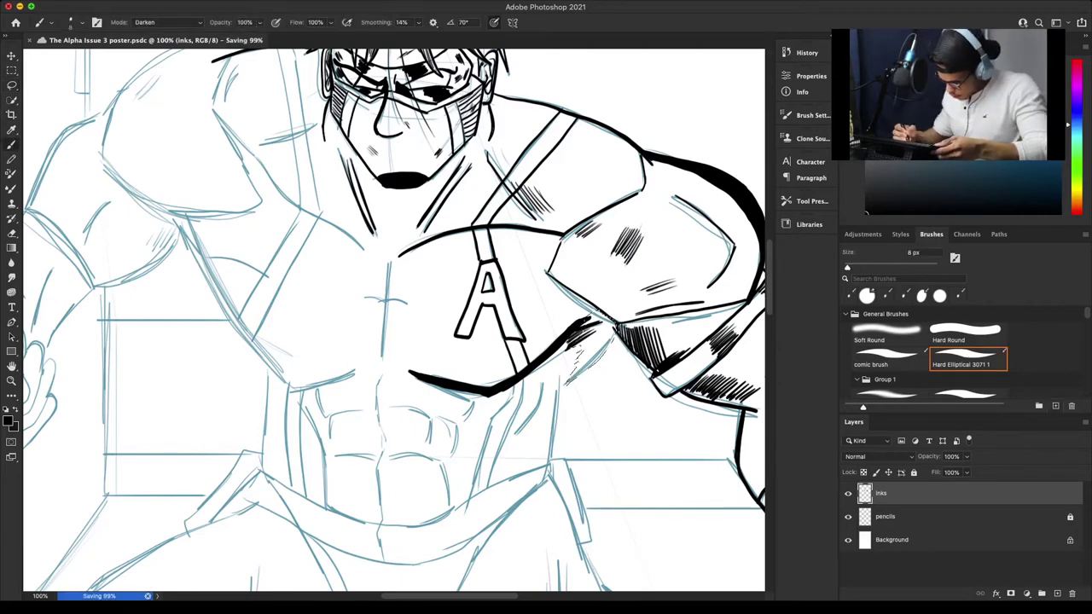
pyautogui.press(']')
pyautogui.press(']')
pyautogui.press(']')
pyautogui.press(']')
pyautogui.press(']')
pyautogui.moveTo(601, 314)
pyautogui.mouseDown()
pyautogui.moveTo(571, 380)
pyautogui.moveTo(597, 362)
pyautogui.mouseUp()
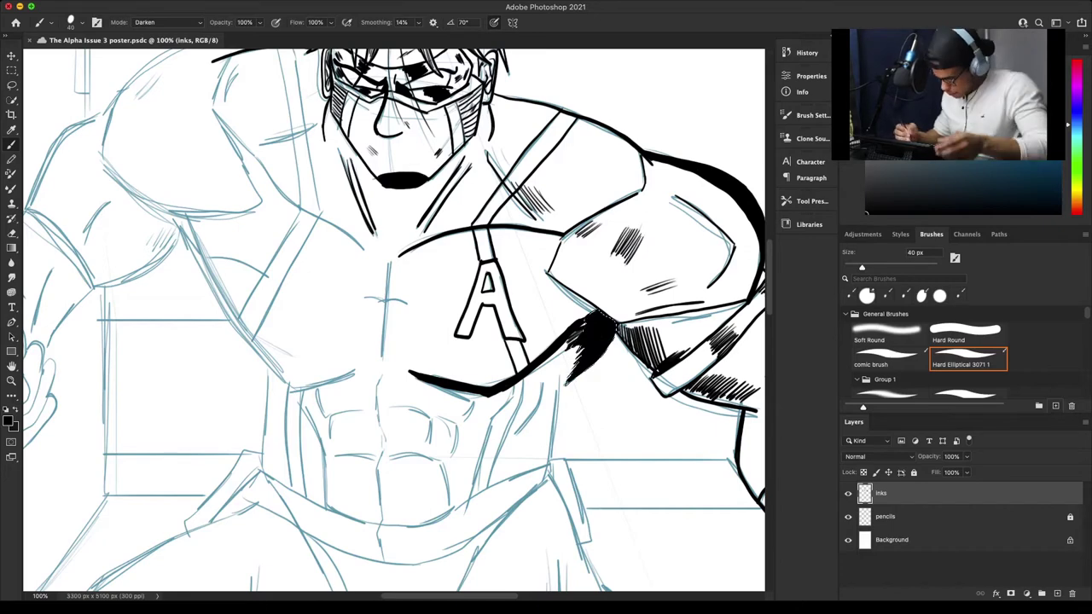
pyautogui.hotkey('ctrl', 's')
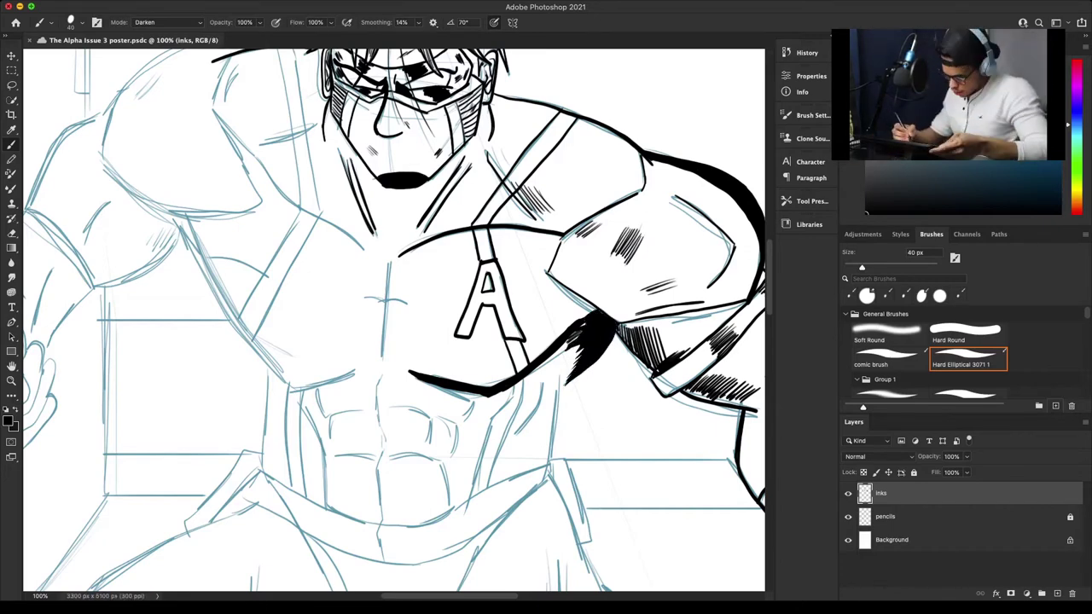
# Ink the left side of the torso below the pectoral, including the strap edges and rib shadow, with a 10 px brush.
pyautogui.press('[')
pyautogui.press('[')
pyautogui.press('[')
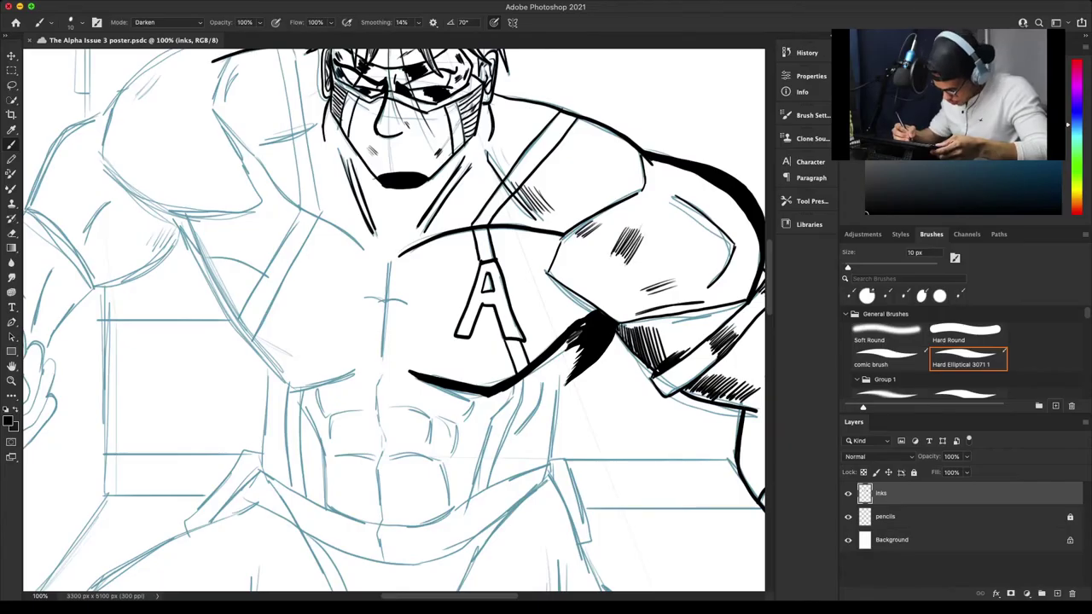
pyautogui.moveTo(563, 364)
pyautogui.mouseDown()
pyautogui.moveTo(547, 464)
pyautogui.moveTo(565, 360)
pyautogui.moveTo(570, 381)
pyautogui.moveTo(518, 437)
pyautogui.mouseUp()
pyautogui.moveTo(543, 391)
pyautogui.mouseDown()
pyautogui.moveTo(519, 428)
pyautogui.moveTo(521, 404)
pyautogui.moveTo(491, 489)
pyautogui.mouseUp()
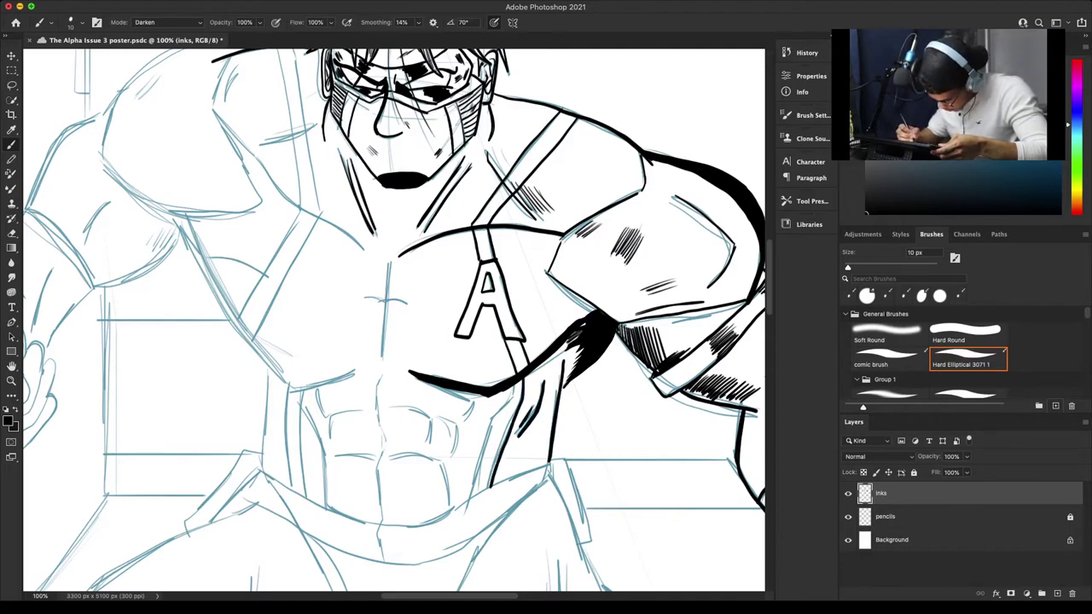
pyautogui.moveTo(509, 401); pyautogui.dragTo(474, 492)
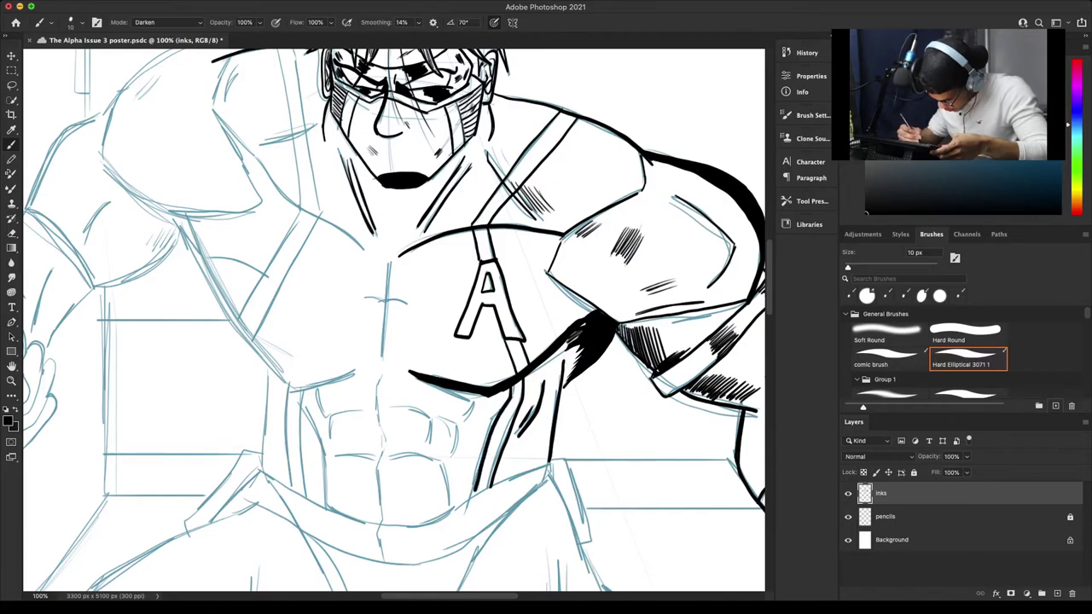
# Ink the vertical sternum line between the pectorals and the short curved line crossing it with a 10 px brush.
pyautogui.press('super+minus')
pyautogui.press('super+minus')
pyautogui.press('super+plus')
pyautogui.press('super+plus')
pyautogui.press('super+plus')
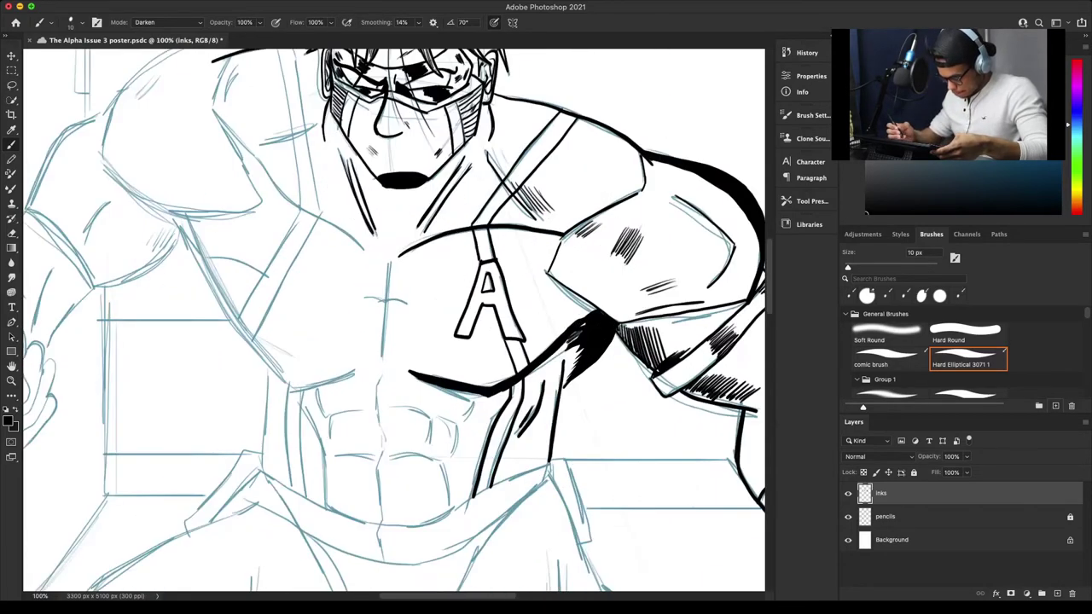
pyautogui.moveTo(386, 204); pyautogui.dragTo(373, 397)
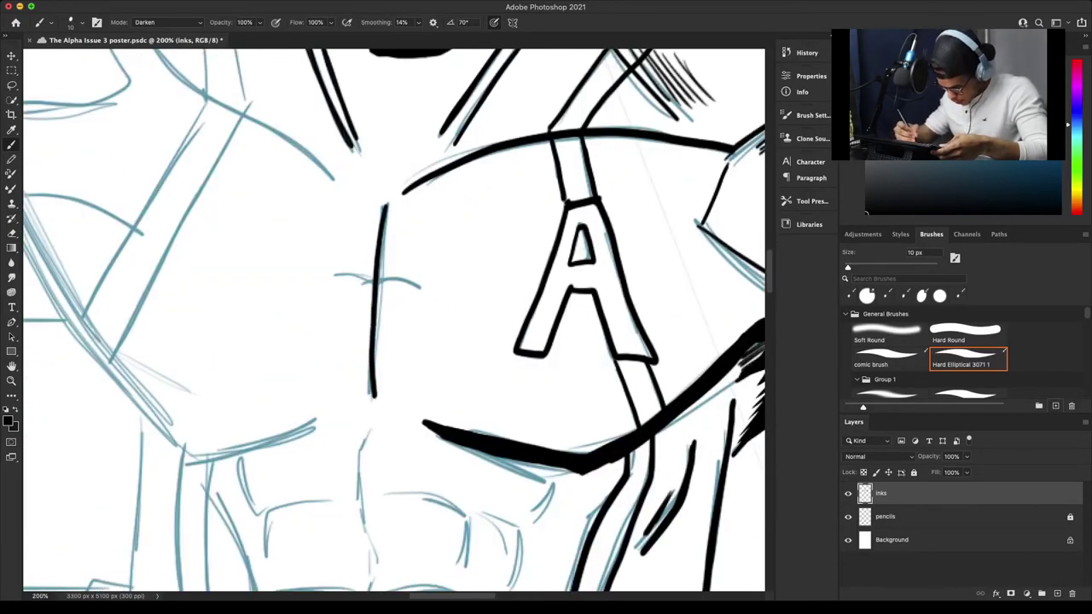
pyautogui.moveTo(378, 278); pyautogui.dragTo(420, 288)
pyautogui.moveTo(389, 277); pyautogui.dragTo(315, 281)
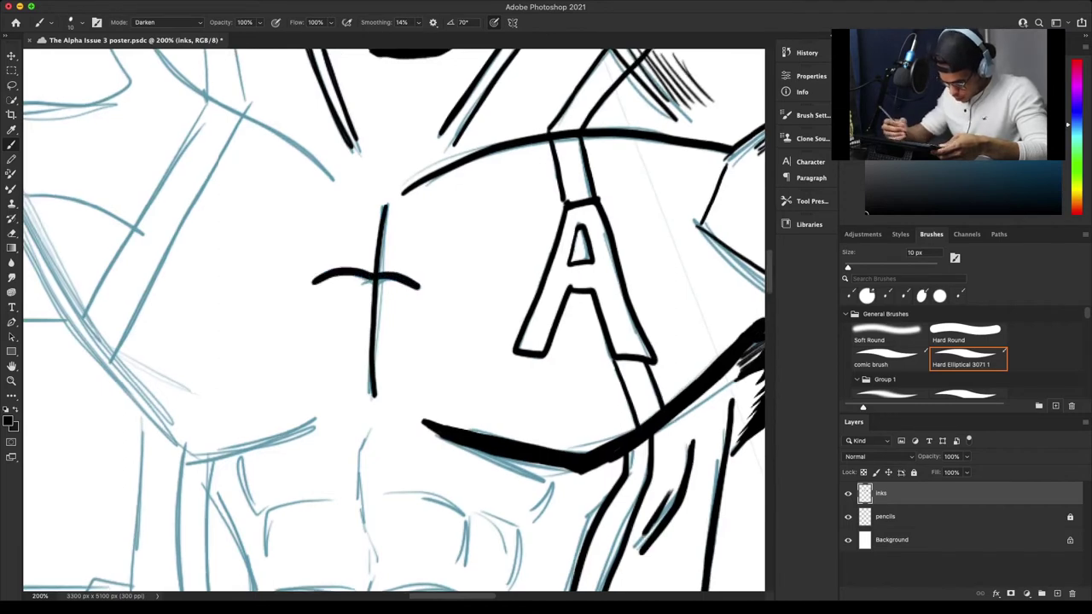
# Ink the character's right pectoral contour from armpit to sternum, plus the right waist line with hatching along its inside.
pyautogui.press('super+minus')
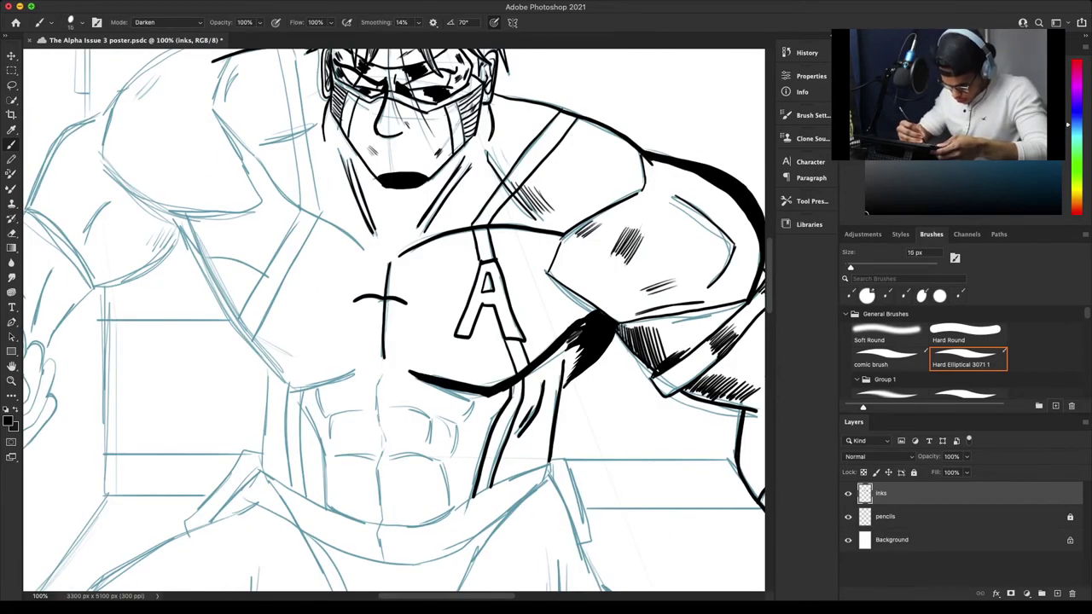
pyautogui.moveTo(183, 220)
pyautogui.mouseDown()
pyautogui.moveTo(249, 342)
pyautogui.moveTo(285, 381)
pyautogui.moveTo(297, 389)
pyautogui.moveTo(356, 371)
pyautogui.mouseUp()
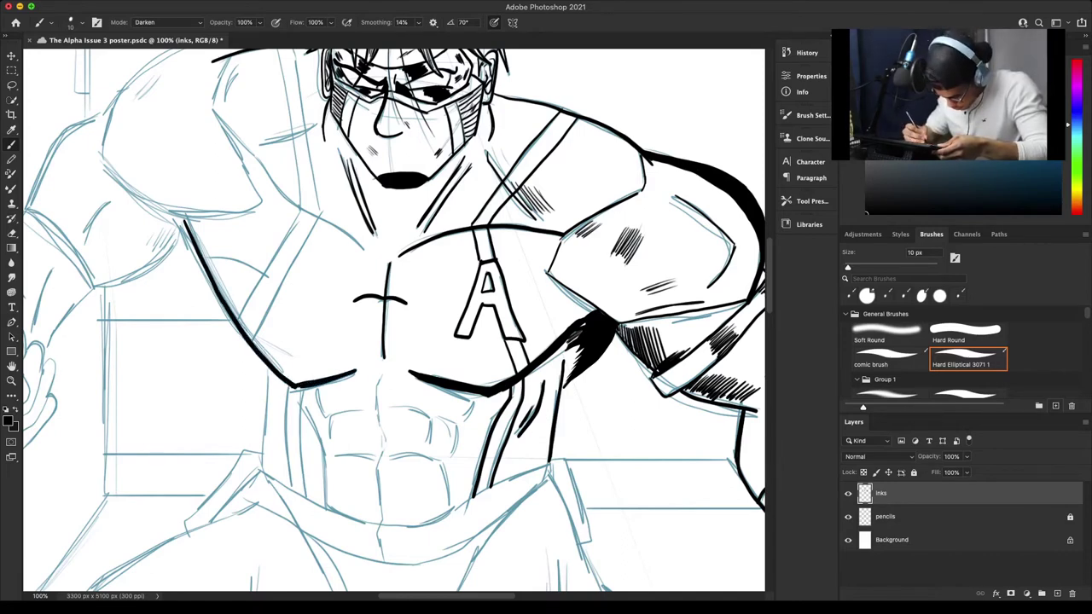
pyautogui.moveTo(271, 372); pyautogui.dragTo(261, 478)
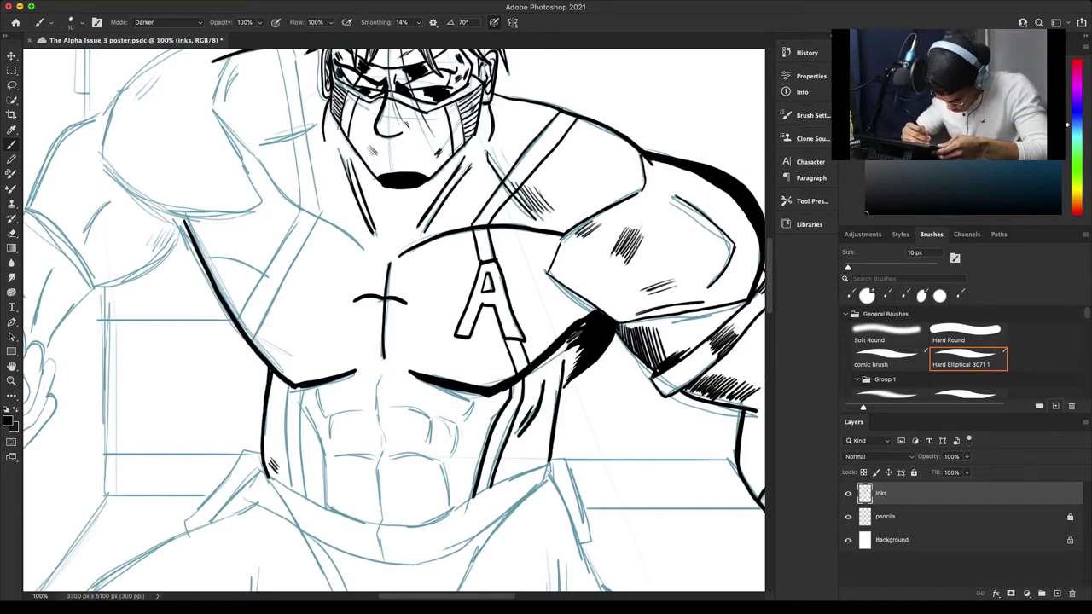
pyautogui.moveTo(276, 428); pyautogui.dragTo(269, 473)
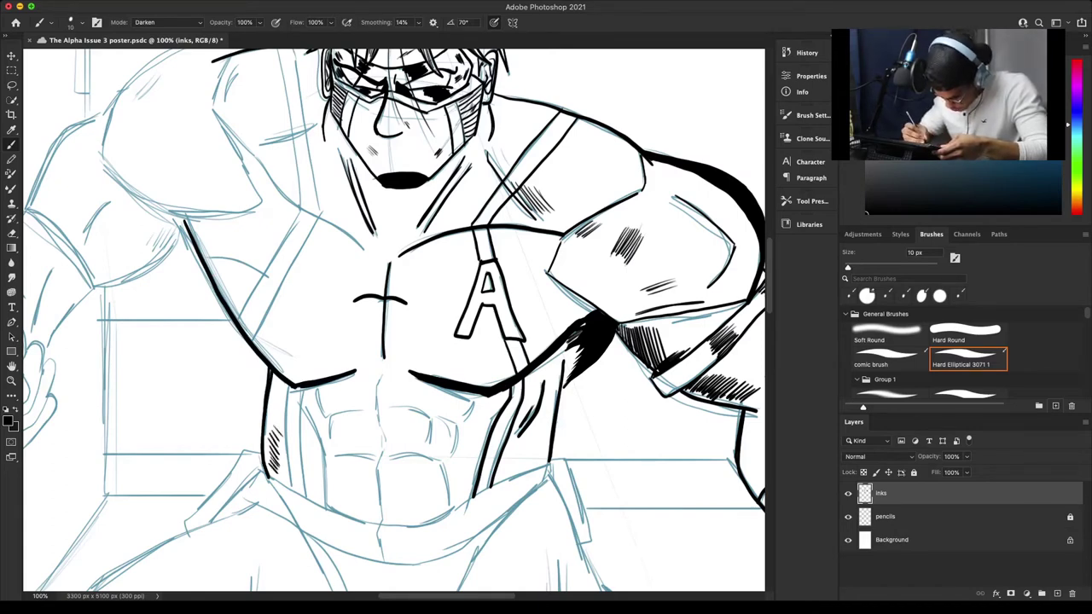
# Ink both edges of the character's right strap, from the top of the shoulder down to the lower pectoral contour.
pyautogui.moveTo(256, 340); pyautogui.dragTo(319, 212)
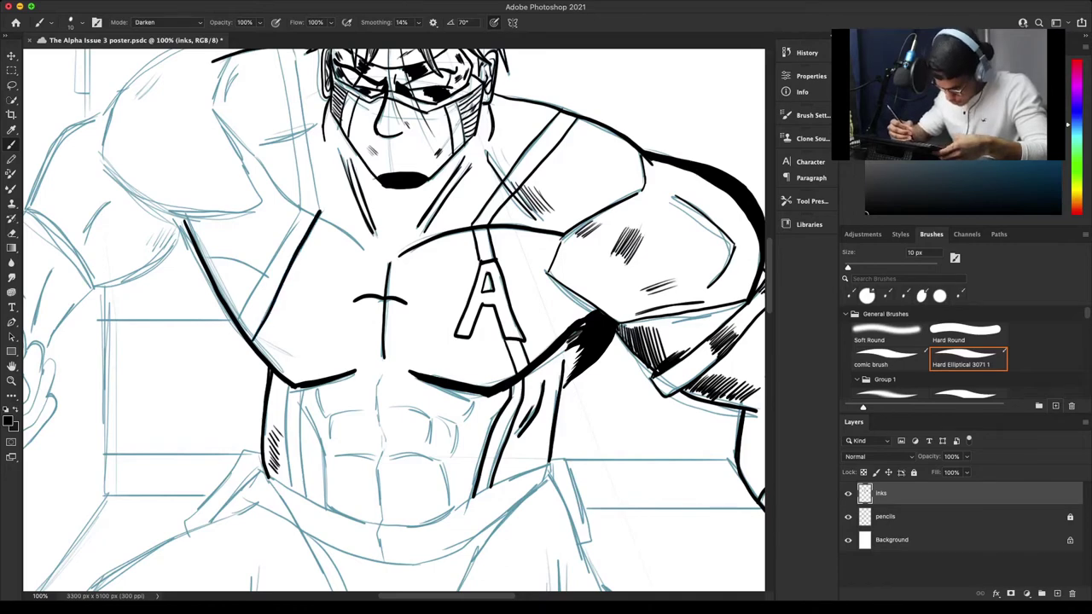
pyautogui.scroll(4, 394, 320)
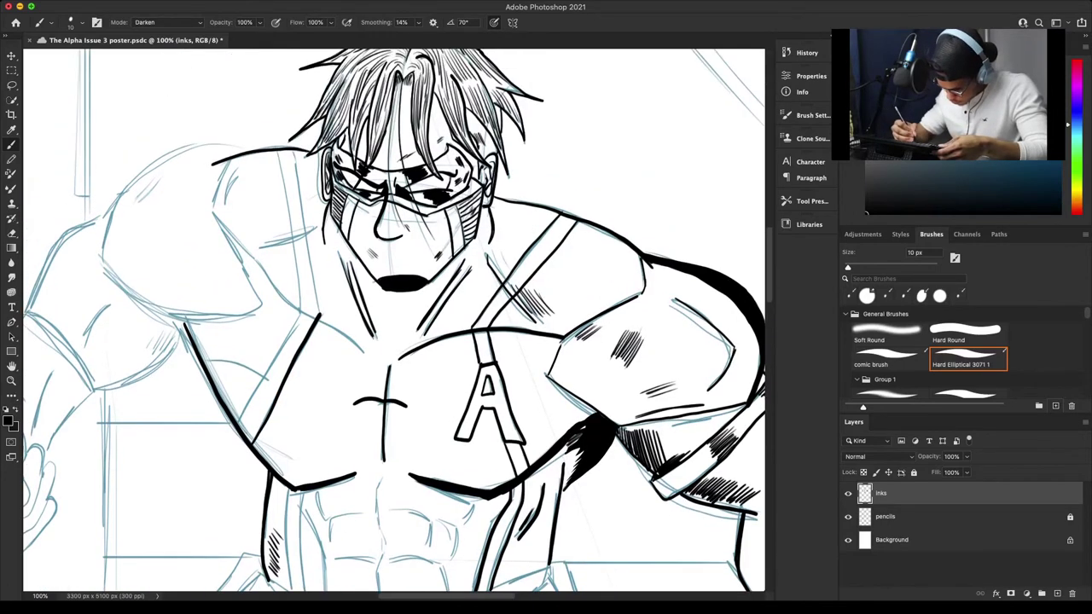
pyautogui.moveTo(295, 152); pyautogui.dragTo(316, 290)
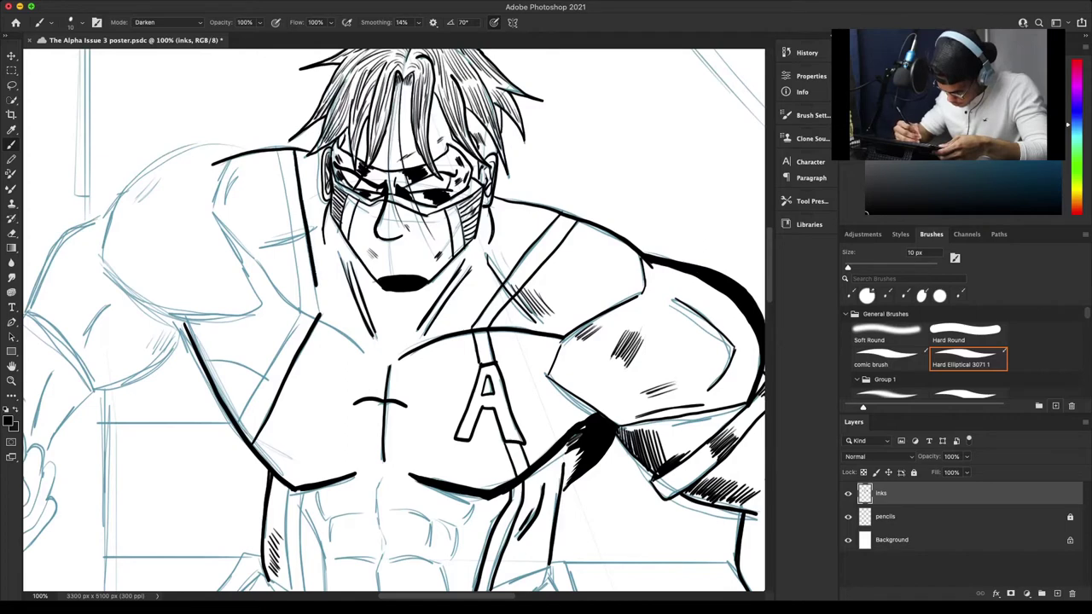
pyautogui.moveTo(316, 290); pyautogui.dragTo(321, 313)
pyautogui.moveTo(279, 152); pyautogui.dragTo(297, 253)
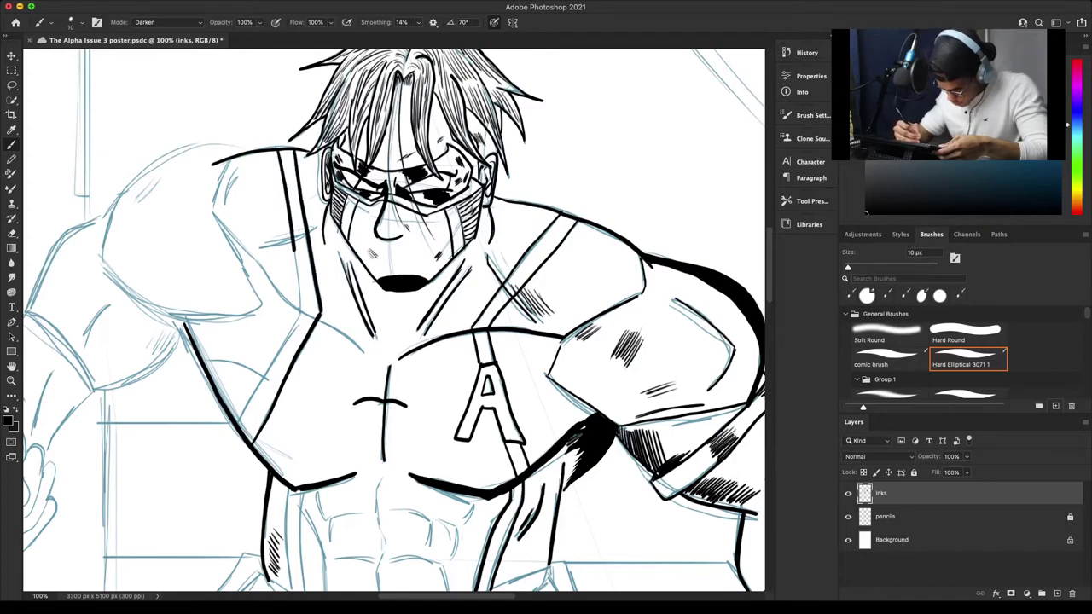
pyautogui.moveTo(297, 253); pyautogui.dragTo(303, 309)
pyautogui.moveTo(301, 311); pyautogui.dragTo(246, 411)
pyautogui.moveTo(246, 411); pyautogui.dragTo(236, 424)
# Ink the curved crease beside the character's right armpit and hatch shadows around it and along the lower pectoral contour.
pyautogui.moveTo(208, 360); pyautogui.dragTo(247, 372)
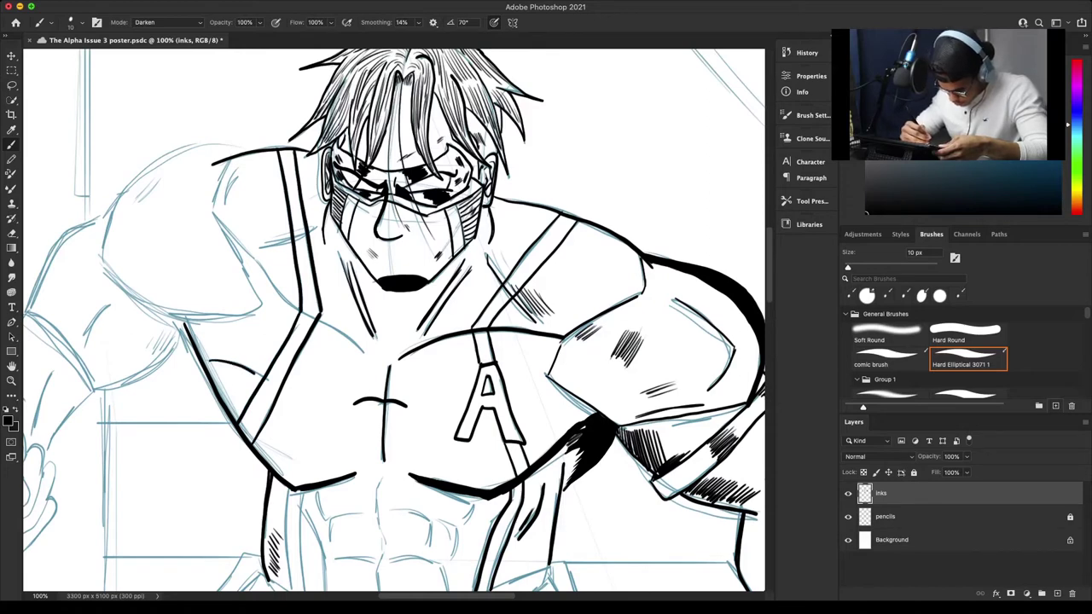
pyautogui.moveTo(247, 372); pyautogui.dragTo(258, 376)
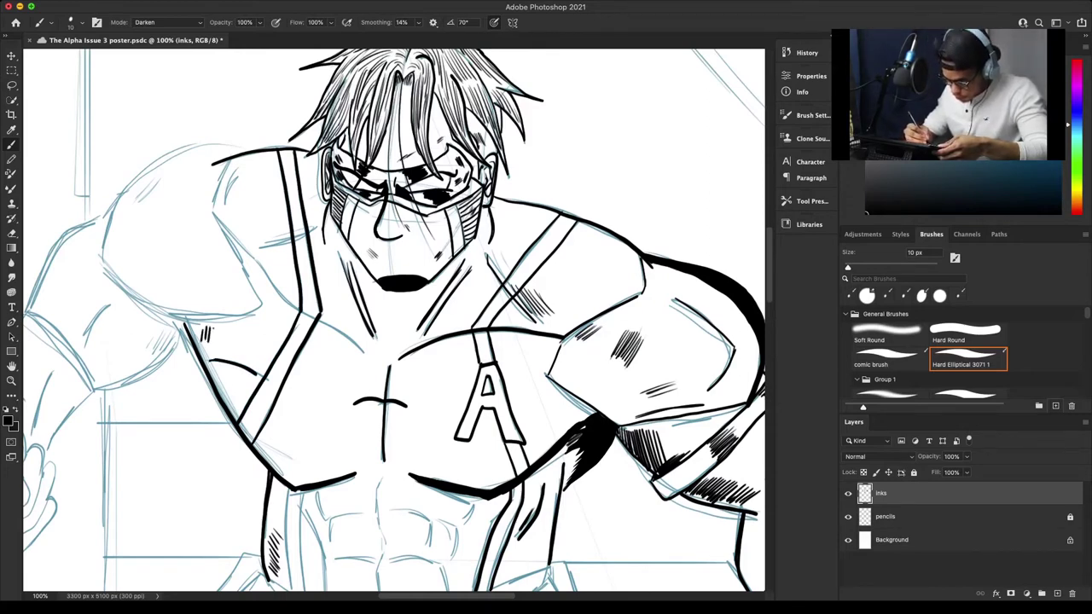
pyautogui.moveTo(203, 329); pyautogui.dragTo(202, 342)
pyautogui.moveTo(209, 328); pyautogui.dragTo(207, 345)
pyautogui.moveTo(215, 330); pyautogui.dragTo(213, 350)
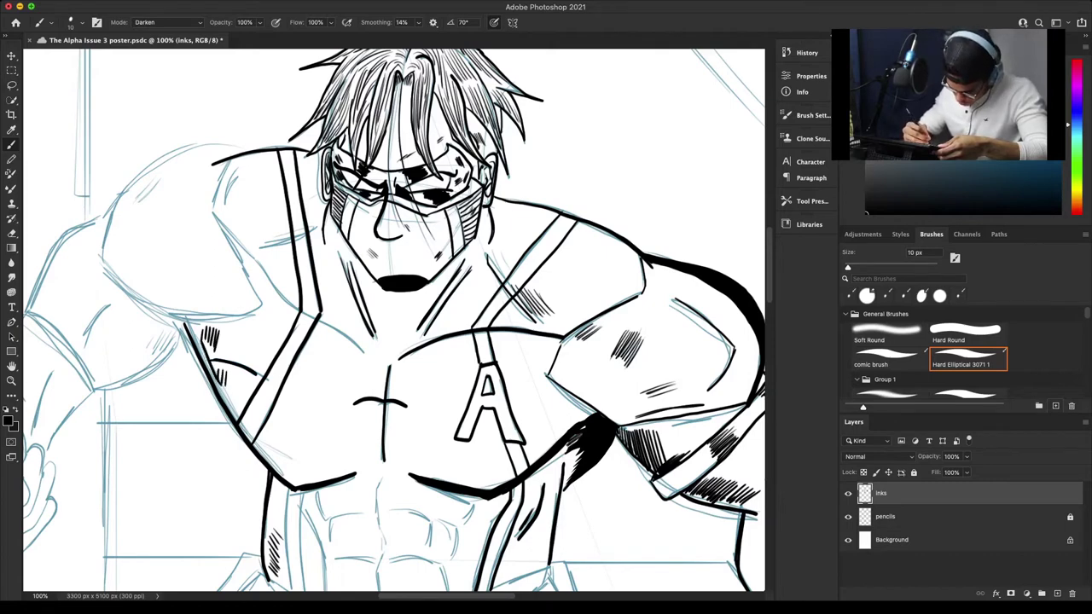
pyautogui.moveTo(214, 361); pyautogui.dragTo(219, 393)
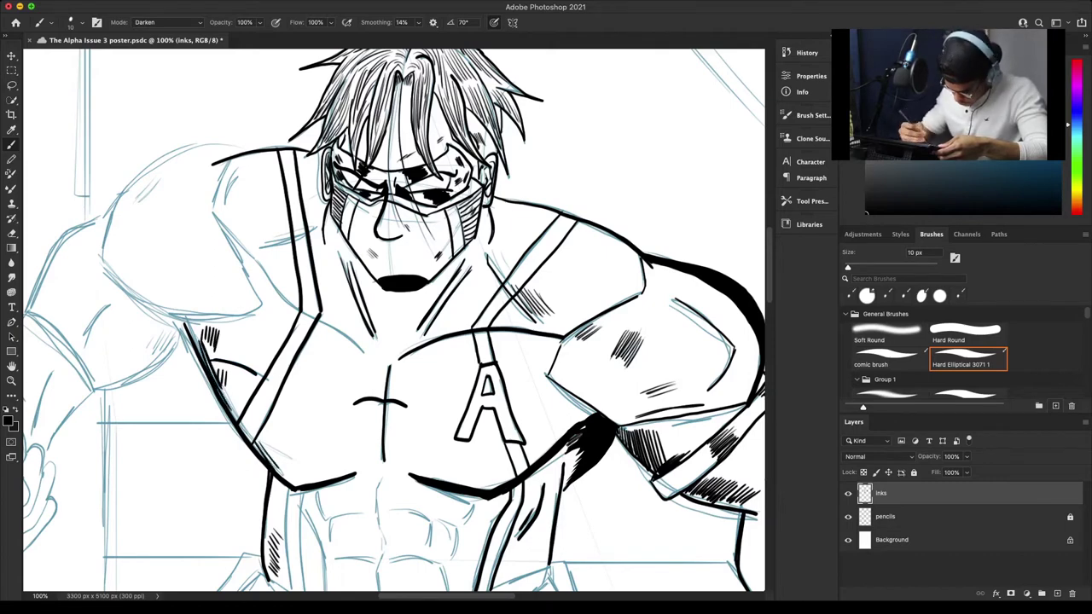
pyautogui.moveTo(259, 441); pyautogui.dragTo(288, 475)
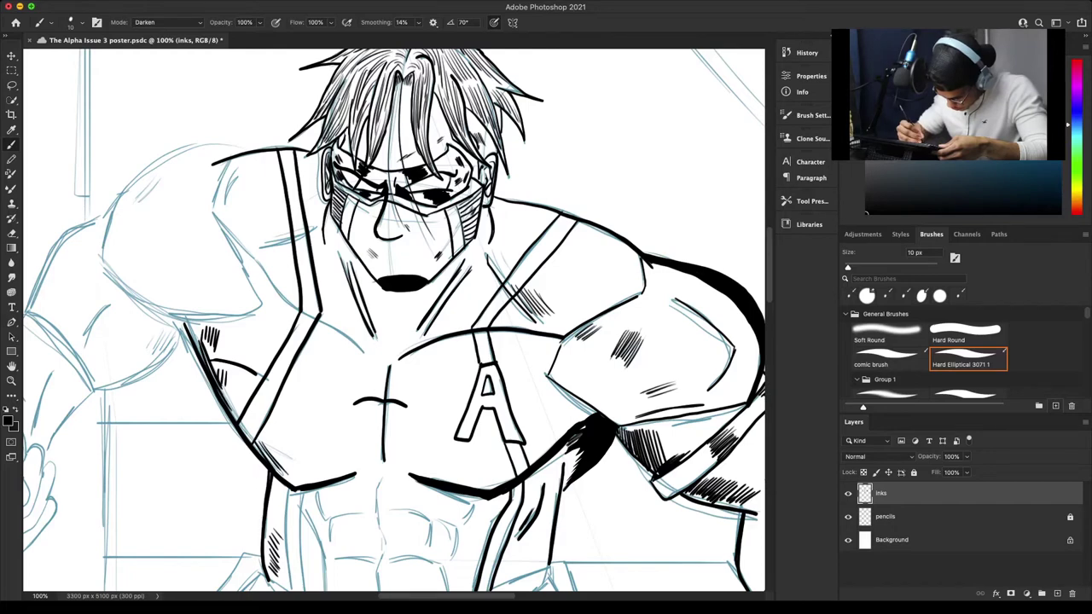
# Ink the upper contour of the right chest from shoulder to sternum, add short hatching beside it, and save the poster.
pyautogui.moveTo(243, 249); pyautogui.dragTo(322, 322)
pyautogui.moveTo(322, 323)
pyautogui.mouseDown()
pyautogui.moveTo(365, 352)
pyautogui.moveTo(322, 358)
pyautogui.moveTo(334, 366)
pyautogui.mouseUp()
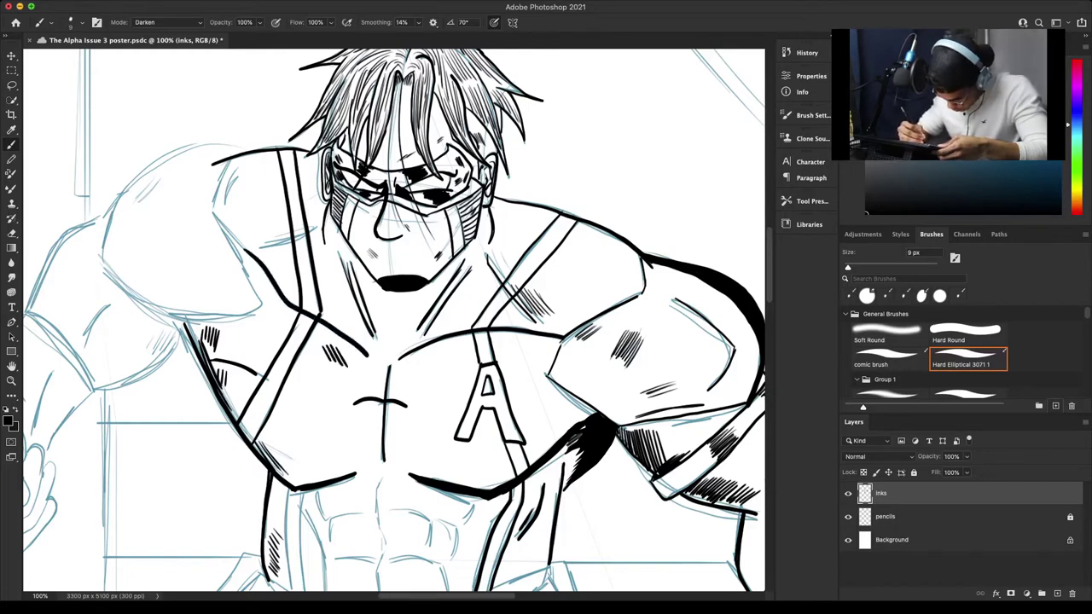
pyautogui.moveTo(275, 305); pyautogui.dragTo(275, 330)
pyautogui.press('super+minus')
pyautogui.press('super+minus')
pyautogui.press('super+minus')
pyautogui.press('super+minus')
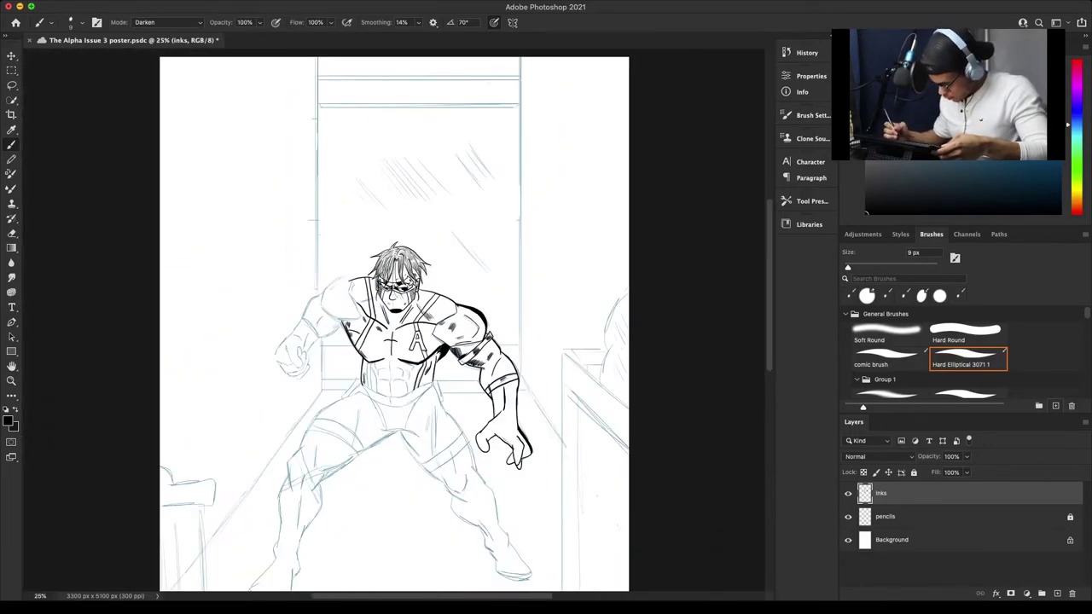
pyautogui.hotkey('ctrl', 's')
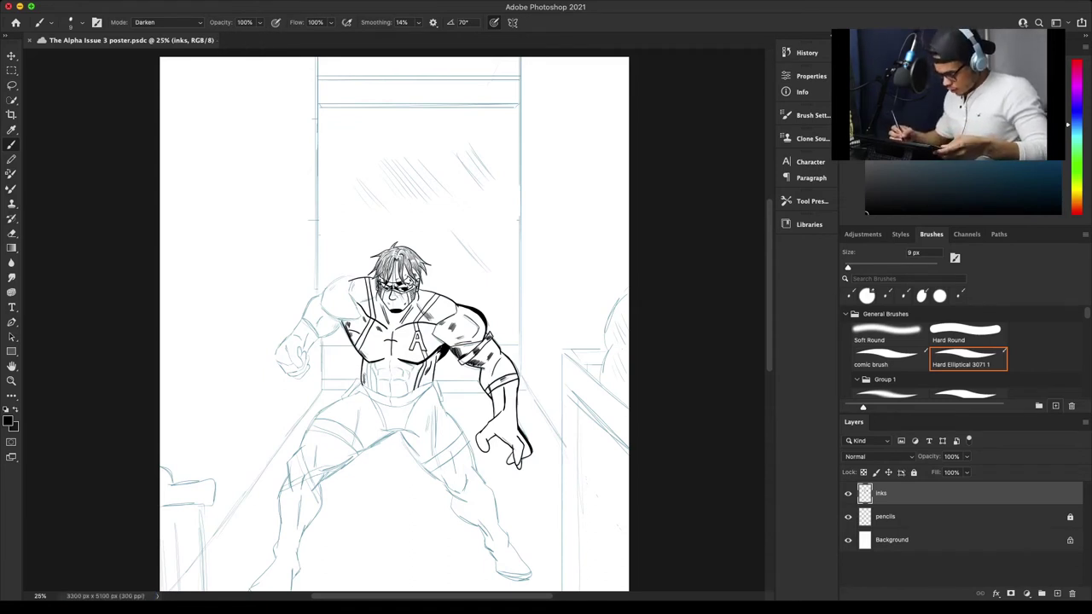
# Hide the pencils layer to check the inks on their own, and show the pencils again.
pyautogui.click(848, 518)
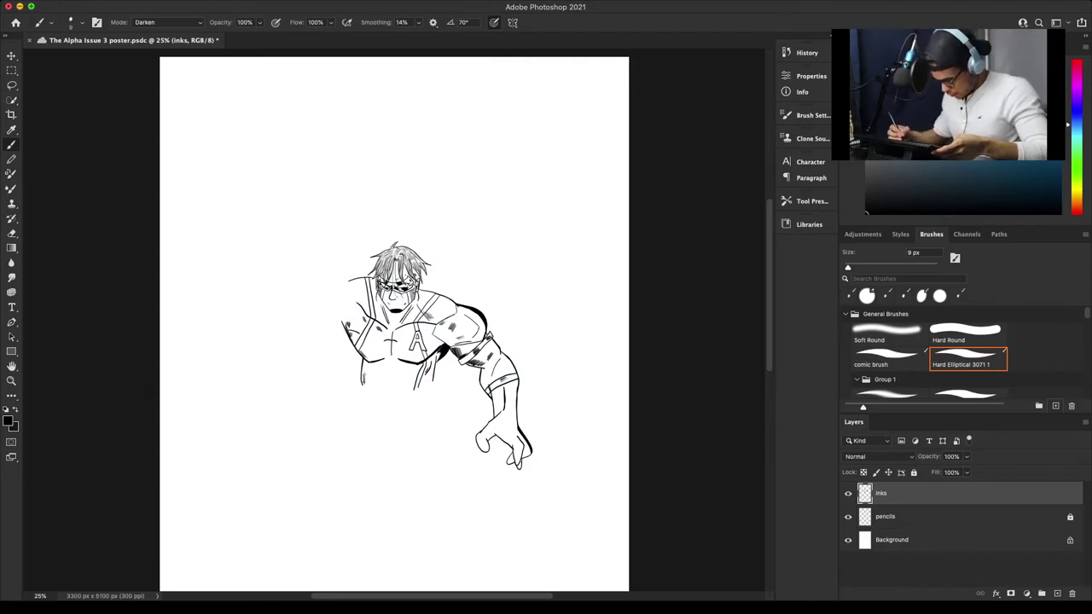
pyautogui.press('super+plus')
pyautogui.press('super+plus')
pyautogui.press('super+plus')
pyautogui.press('super+plus')
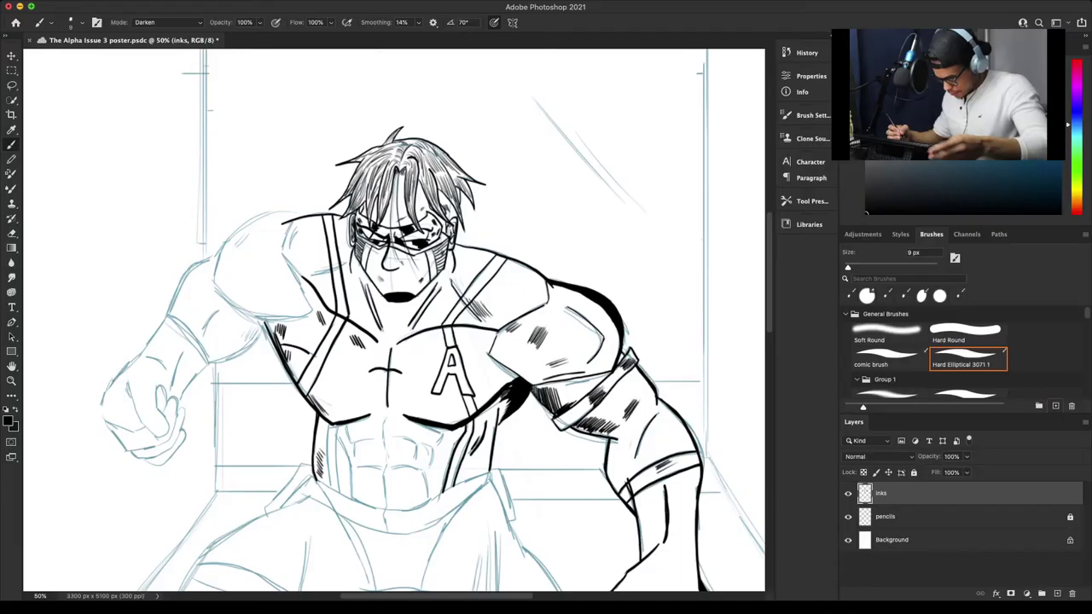
# Hatch a row of slanted parallel strokes along the top of the character's lower left pectoral contour with a 7 px brush.
pyautogui.moveTo(512, 341)
pyautogui.mouseDown()
pyautogui.moveTo(447, 293)
pyautogui.moveTo(320, 268)
pyautogui.mouseUp()
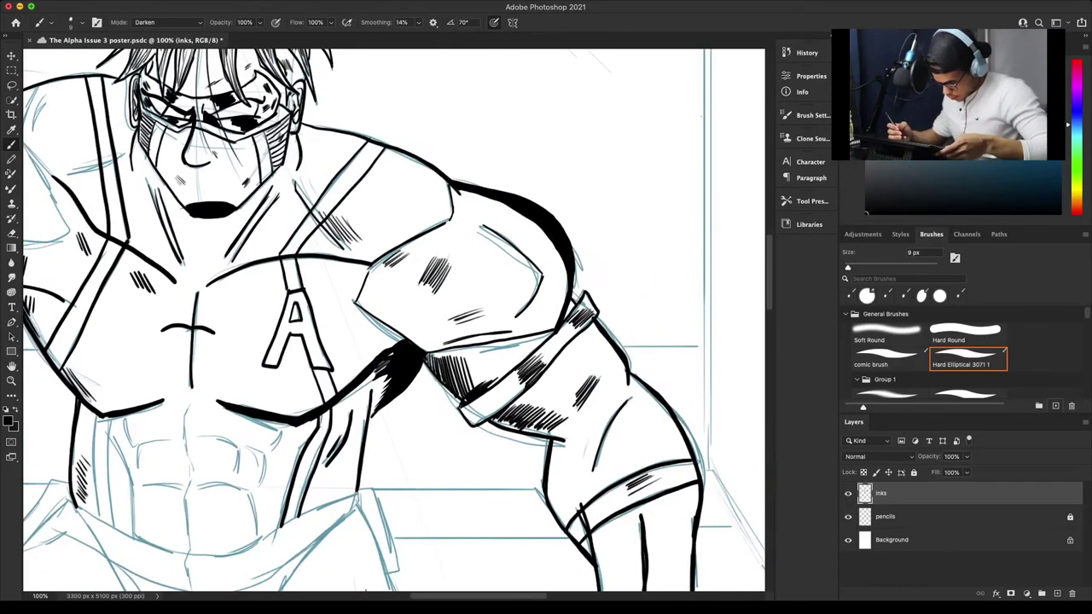
pyautogui.press('super+equal')
pyautogui.press('super+equal')
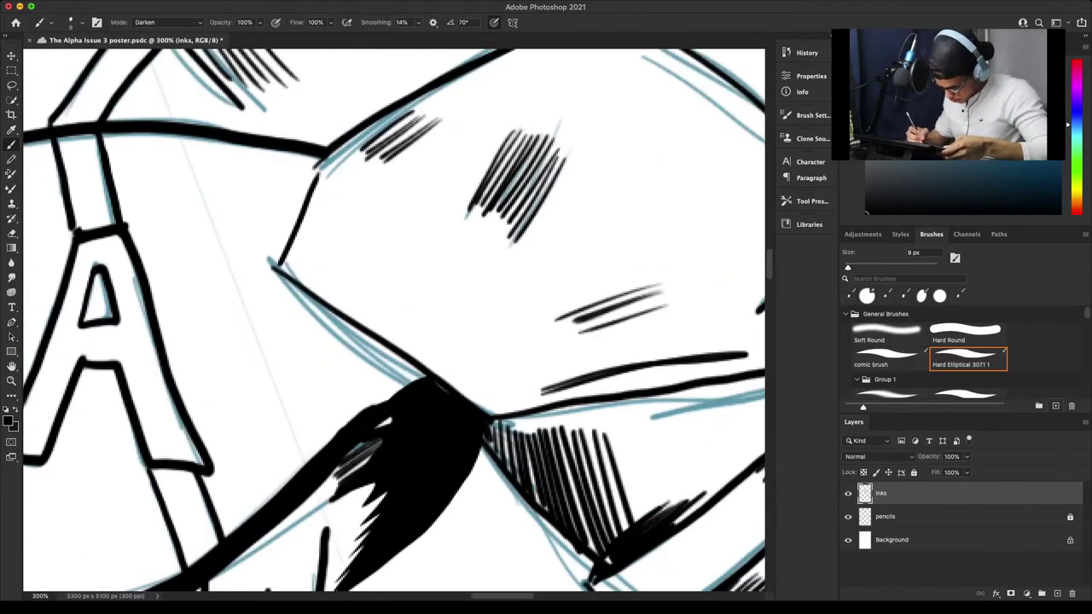
pyautogui.hscroll(-10, 394, 323)
pyautogui.scroll(-5, 395, 324)
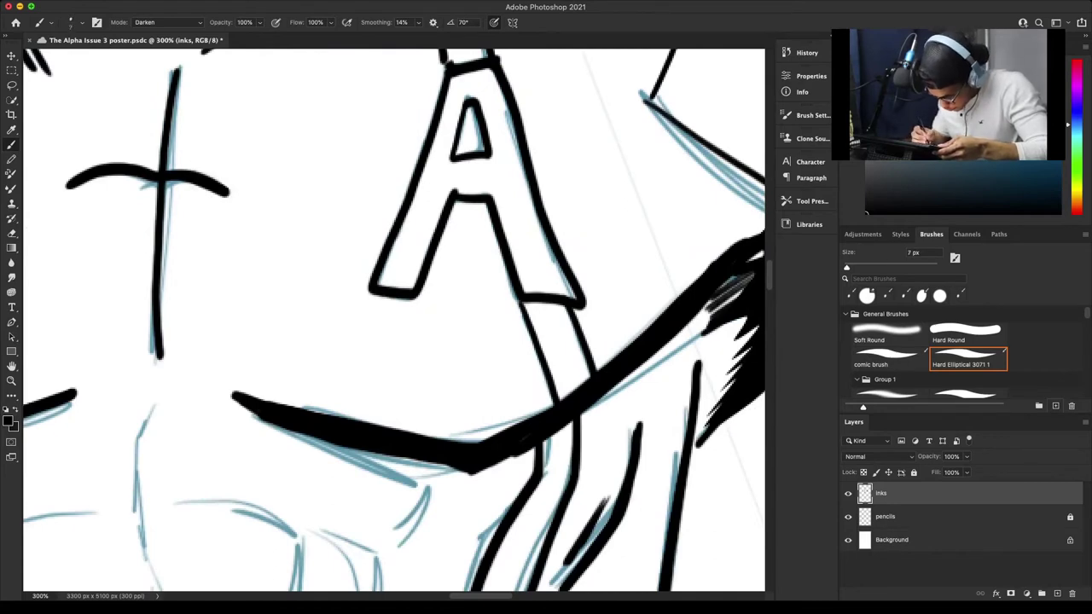
pyautogui.moveTo(280, 356); pyautogui.dragTo(252, 387)
pyautogui.moveTo(287, 356); pyautogui.dragTo(267, 390)
pyautogui.moveTo(301, 357); pyautogui.dragTo(280, 393)
pyautogui.moveTo(315, 358); pyautogui.dragTo(294, 397)
pyautogui.moveTo(328, 359); pyautogui.dragTo(307, 401)
pyautogui.moveTo(349, 360)
pyautogui.mouseDown()
pyautogui.moveTo(317, 403)
pyautogui.moveTo(341, 410)
pyautogui.mouseUp()
pyautogui.moveTo(387, 363); pyautogui.dragTo(354, 413)
pyautogui.moveTo(399, 364)
pyautogui.mouseDown()
pyautogui.moveTo(365, 415)
pyautogui.moveTo(375, 417)
pyautogui.mouseUp()
pyautogui.moveTo(435, 369)
pyautogui.mouseDown()
pyautogui.moveTo(384, 420)
pyautogui.moveTo(397, 422)
pyautogui.mouseUp()
pyautogui.moveTo(456, 370)
pyautogui.mouseDown()
pyautogui.moveTo(407, 425)
pyautogui.moveTo(420, 427)
pyautogui.mouseUp()
pyautogui.moveTo(480, 373)
pyautogui.mouseDown()
pyautogui.moveTo(431, 429)
pyautogui.moveTo(445, 432)
pyautogui.mouseUp()
pyautogui.moveTo(507, 376)
pyautogui.mouseDown()
pyautogui.moveTo(459, 434)
pyautogui.moveTo(475, 437)
pyautogui.mouseUp()
pyautogui.moveTo(539, 380); pyautogui.dragTo(489, 438)
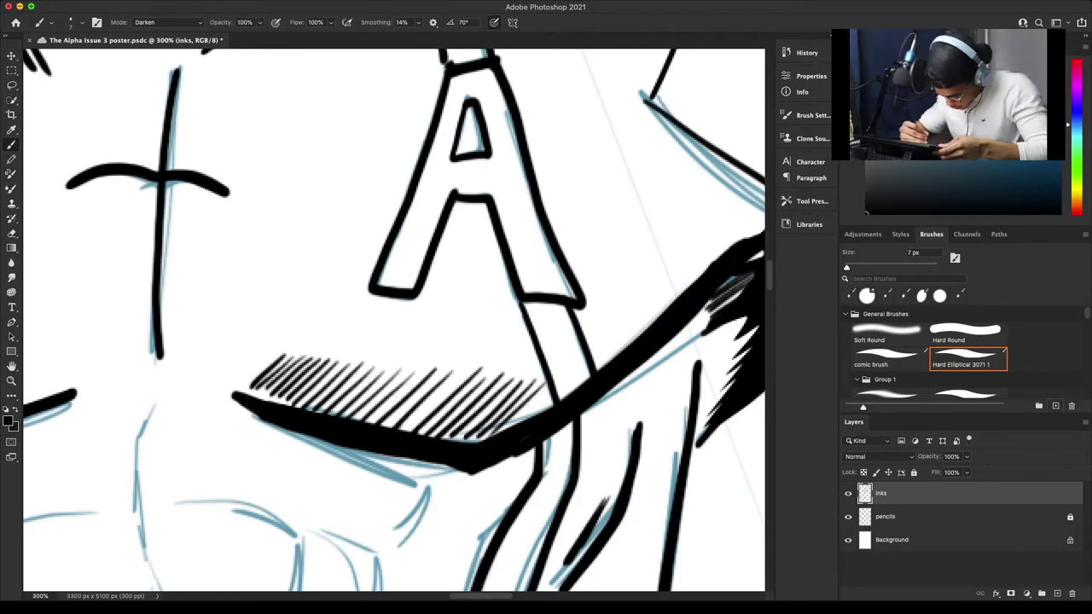
# Cross the hatching above the lower left pectoral contour with strokes slanting the opposite way to form a crosshatched shadow.
pyautogui.moveTo(250, 383); pyautogui.dragTo(268, 399)
pyautogui.moveTo(259, 377)
pyautogui.mouseDown()
pyautogui.moveTo(287, 404)
pyautogui.moveTo(321, 413)
pyautogui.mouseUp()
pyautogui.moveTo(274, 351); pyautogui.dragTo(340, 416)
pyautogui.moveTo(296, 354); pyautogui.dragTo(364, 421)
pyautogui.moveTo(321, 358); pyautogui.dragTo(386, 425)
pyautogui.moveTo(343, 362); pyautogui.dragTo(408, 428)
pyautogui.moveTo(373, 369); pyautogui.dragTo(434, 435)
pyautogui.moveTo(396, 372); pyautogui.dragTo(457, 439)
pyautogui.moveTo(421, 376)
pyautogui.mouseDown()
pyautogui.moveTo(471, 440)
pyautogui.moveTo(483, 437)
pyautogui.mouseUp()
pyautogui.moveTo(449, 379)
pyautogui.mouseDown()
pyautogui.moveTo(497, 433)
pyautogui.moveTo(511, 426)
pyautogui.mouseUp()
pyautogui.moveTo(474, 372)
pyautogui.mouseDown()
pyautogui.moveTo(522, 421)
pyautogui.moveTo(535, 418)
pyautogui.mouseUp()
pyautogui.moveTo(506, 368)
pyautogui.mouseDown()
pyautogui.moveTo(541, 414)
pyautogui.moveTo(553, 409)
pyautogui.mouseUp()
pyautogui.press('super+minus')
pyautogui.press('super+minus')
pyautogui.press('super+minus')
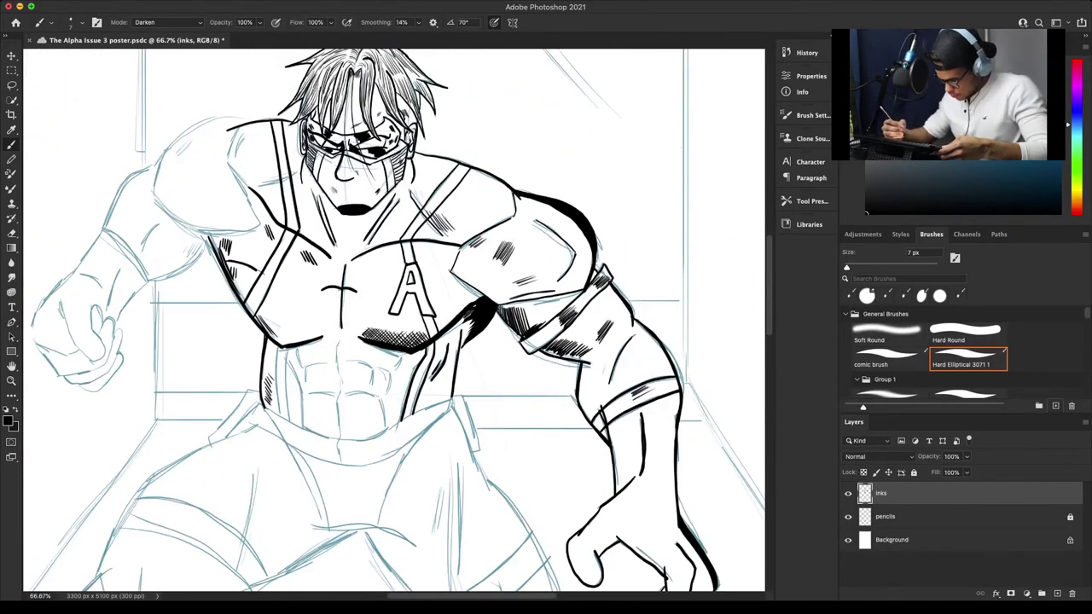
# Hatch slanted strokes along the outer left pectoral contour, from the strap below the letter A up to the armpit.
pyautogui.hotkey('ctrl', '+')
pyautogui.hotkey('ctrl', '+')
pyautogui.moveTo(543, 299); pyautogui.dragTo(531, 331)
pyautogui.moveTo(551, 295)
pyautogui.mouseDown()
pyautogui.moveTo(534, 338)
pyautogui.moveTo(550, 309)
pyautogui.mouseUp()
pyautogui.moveTo(555, 309); pyautogui.dragTo(535, 339)
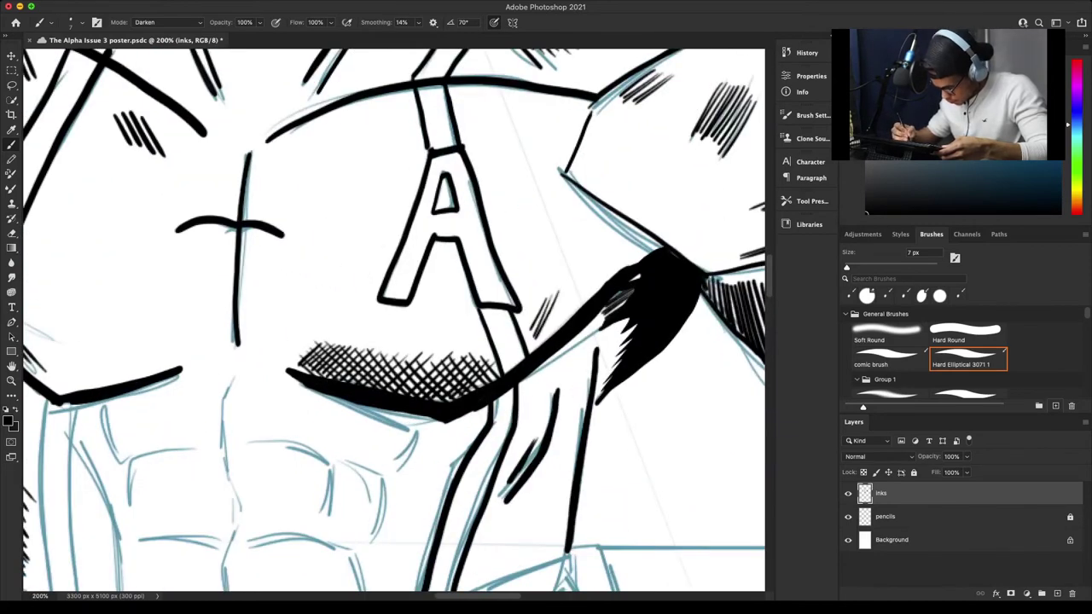
pyautogui.moveTo(572, 282); pyautogui.dragTo(539, 345)
pyautogui.moveTo(568, 299); pyautogui.dragTo(550, 338)
pyautogui.moveTo(582, 274); pyautogui.dragTo(558, 329)
pyautogui.moveTo(593, 270)
pyautogui.mouseDown()
pyautogui.moveTo(567, 320)
pyautogui.moveTo(577, 312)
pyautogui.mouseUp()
pyautogui.moveTo(611, 263)
pyautogui.mouseDown()
pyautogui.moveTo(589, 298)
pyautogui.moveTo(607, 280)
pyautogui.mouseUp()
pyautogui.moveTo(635, 248)
pyautogui.mouseDown()
pyautogui.moveTo(617, 276)
pyautogui.moveTo(635, 263)
pyautogui.mouseUp()
pyautogui.moveTo(541, 331); pyautogui.dragTo(526, 349)
pyautogui.moveTo(549, 321)
pyautogui.mouseDown()
pyautogui.moveTo(531, 343)
pyautogui.moveTo(538, 337)
pyautogui.mouseUp()
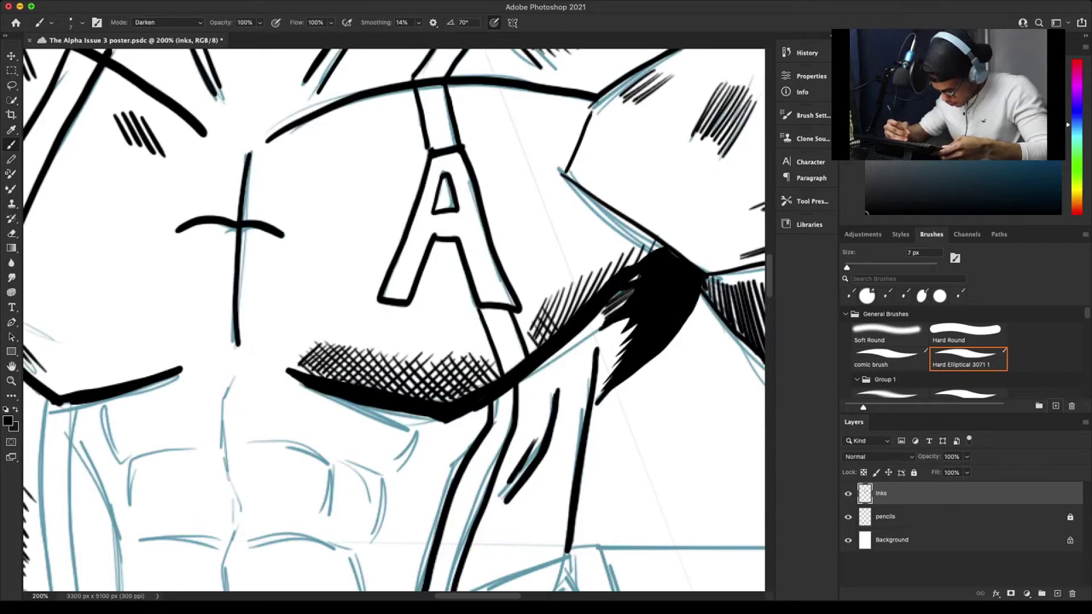
# Crosshatch the shadow on the outer left pectoral and darken it where it meets the armpit.
pyautogui.moveTo(563, 302); pyautogui.dragTo(545, 326)
pyautogui.moveTo(568, 293); pyautogui.dragTo(555, 315)
pyautogui.moveTo(573, 280); pyautogui.dragTo(565, 311)
pyautogui.moveTo(592, 272); pyautogui.dragTo(579, 294)
pyautogui.moveTo(602, 259)
pyautogui.mouseDown()
pyautogui.moveTo(581, 290)
pyautogui.moveTo(594, 276)
pyautogui.mouseUp()
pyautogui.moveTo(619, 249)
pyautogui.mouseDown()
pyautogui.moveTo(600, 273)
pyautogui.moveTo(613, 255)
pyautogui.mouseUp()
pyautogui.moveTo(644, 235)
pyautogui.mouseDown()
pyautogui.moveTo(617, 263)
pyautogui.moveTo(624, 253)
pyautogui.mouseUp()
pyautogui.moveTo(658, 234); pyautogui.dragTo(630, 249)
pyautogui.moveTo(664, 226)
pyautogui.mouseDown()
pyautogui.moveTo(635, 248)
pyautogui.moveTo(623, 235)
pyautogui.mouseUp()
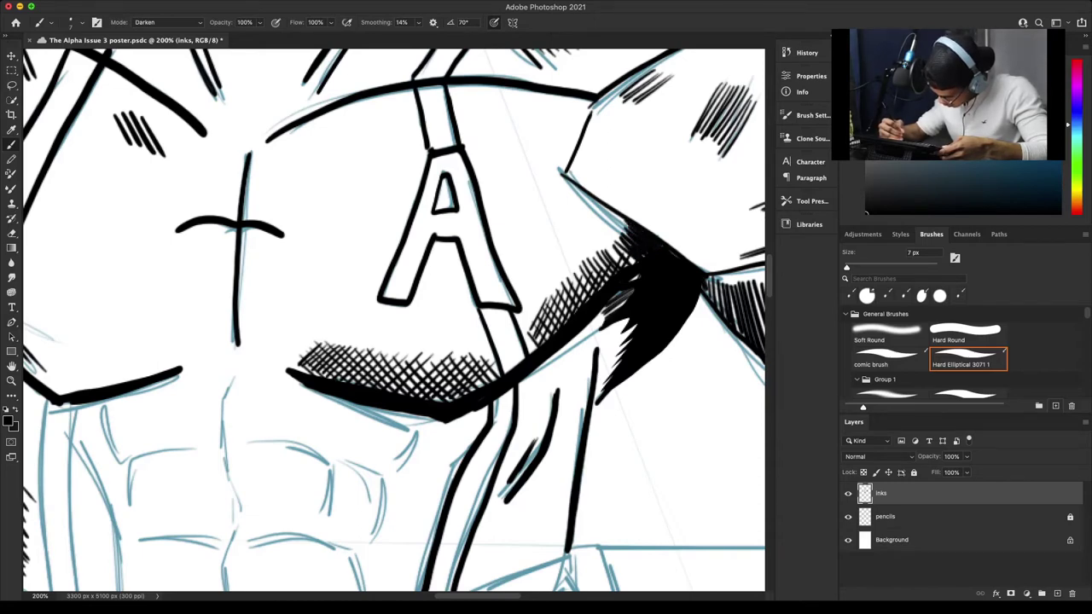
# Extend the black shadow under the character's left armpit with strokes down along the side of the torso.
pyautogui.moveTo(606, 307)
pyautogui.mouseDown()
pyautogui.moveTo(594, 338)
pyautogui.moveTo(602, 384)
pyautogui.mouseUp()
pyautogui.moveTo(631, 329); pyautogui.dragTo(596, 400)
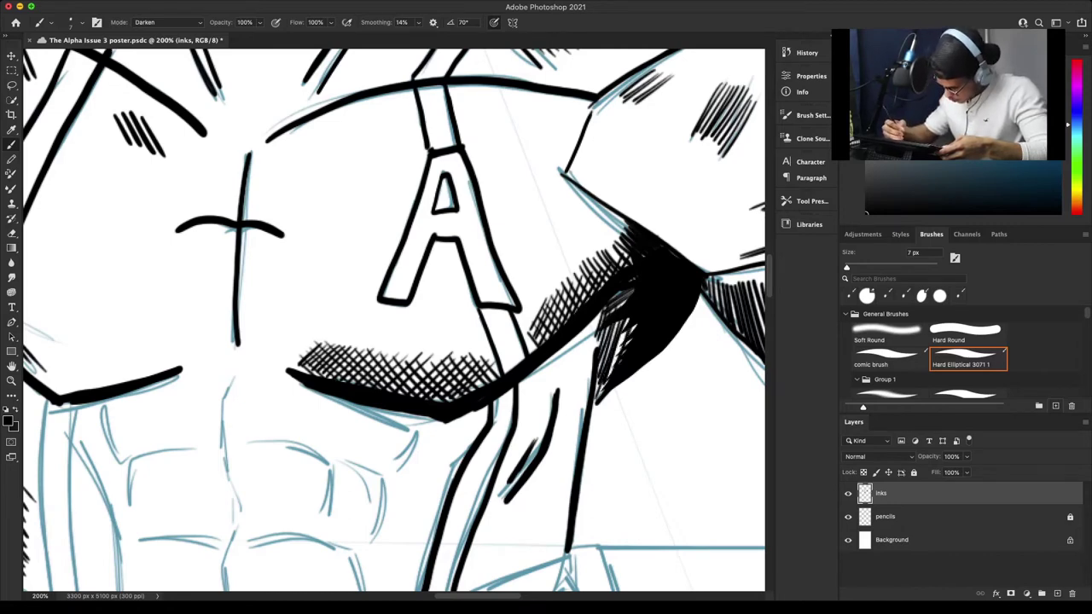
pyautogui.moveTo(608, 338); pyautogui.dragTo(597, 362)
pyautogui.moveTo(614, 331)
pyautogui.mouseDown()
pyautogui.moveTo(601, 352)
pyautogui.moveTo(611, 347)
pyautogui.mouseUp()
pyautogui.moveTo(626, 291); pyautogui.dragTo(617, 305)
pyautogui.press('super+minus')
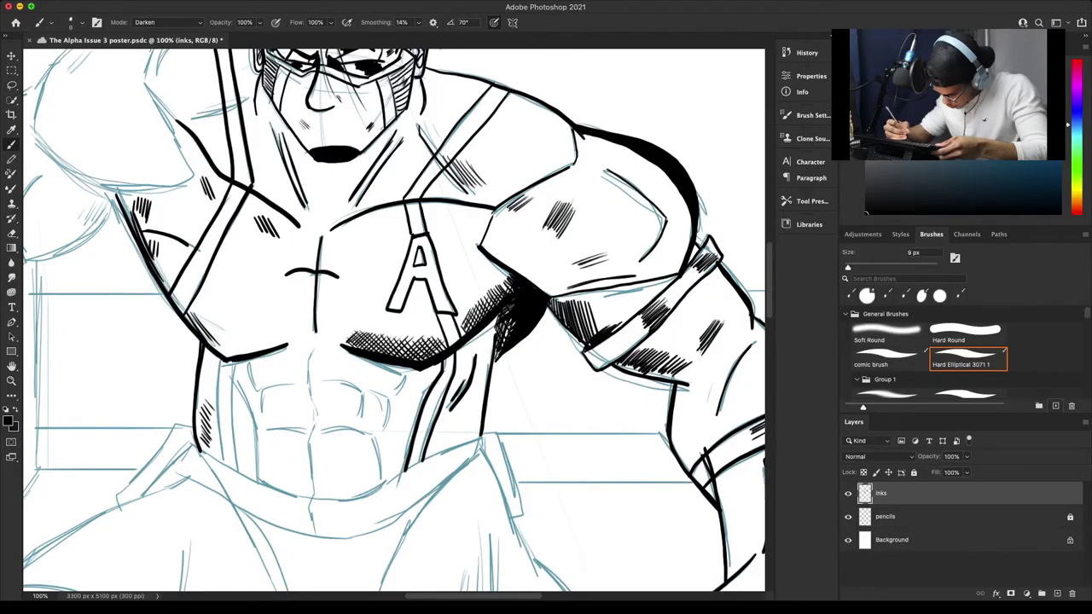
# Thicken the contour between the chest and the inked upper arm, and add short hatch marks beneath the shoulder edge.
pyautogui.moveTo(496, 213); pyautogui.dragTo(483, 245)
pyautogui.moveTo(497, 212); pyautogui.dragTo(483, 245)
pyautogui.moveTo(498, 210); pyautogui.dragTo(484, 250)
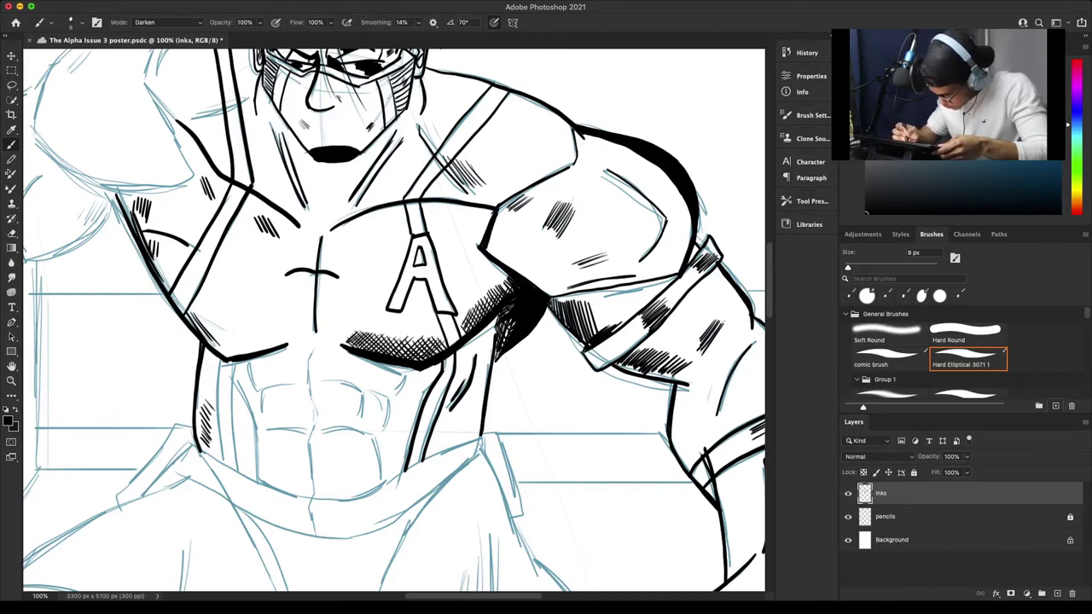
pyautogui.moveTo(500, 205)
pyautogui.mouseDown()
pyautogui.moveTo(577, 168)
pyautogui.moveTo(569, 164)
pyautogui.moveTo(576, 187)
pyautogui.mouseUp()
pyautogui.moveTo(583, 175); pyautogui.dragTo(565, 190)
pyautogui.moveTo(580, 175); pyautogui.dragTo(555, 190)
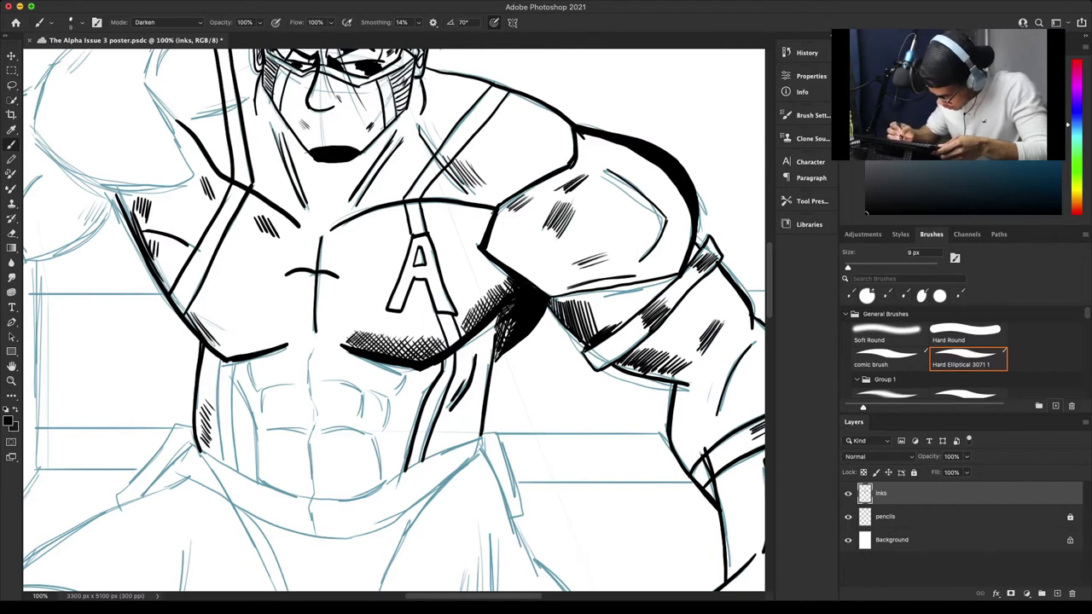
pyautogui.moveTo(495, 238)
pyautogui.mouseDown()
pyautogui.moveTo(546, 288)
pyautogui.moveTo(496, 241)
pyautogui.mouseUp()
# Save the poster document with the thickened arm contour.
pyautogui.press('super+minus')
pyautogui.press('super+minus')
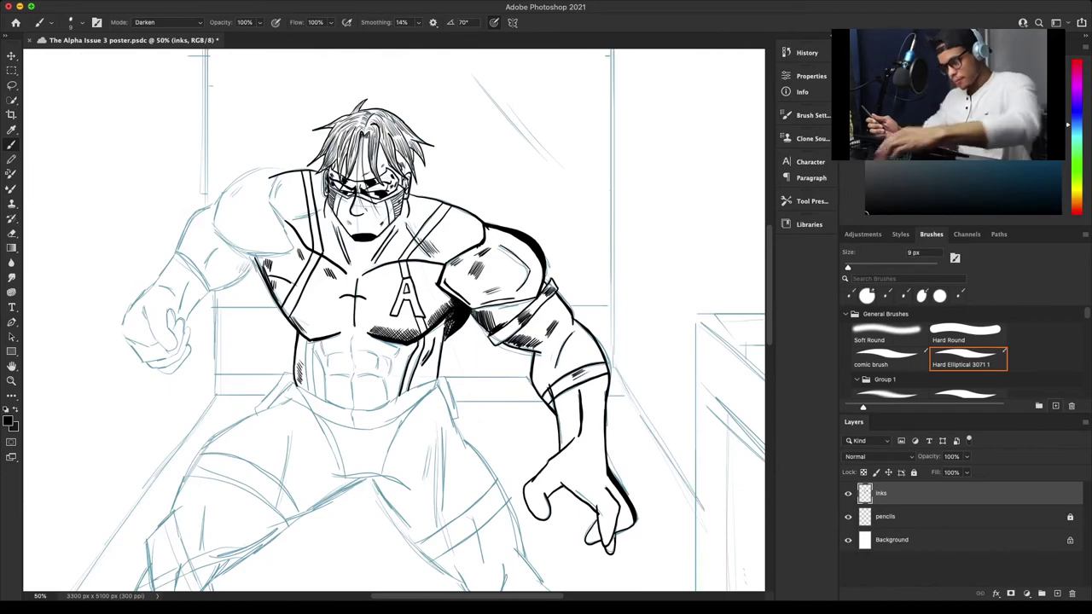
pyautogui.press('super+s')
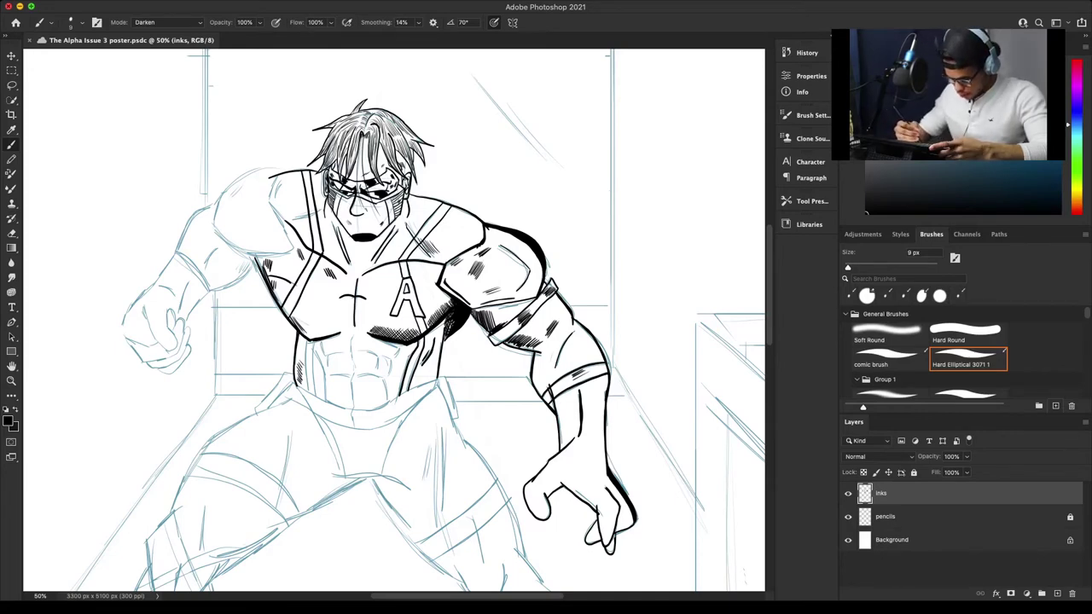
# Crosshatch a shadow along the lower edge of the pectoral opposite the A emblem, using a 7 px brush.
pyautogui.press('super+plus')
pyautogui.press('super+plus')
pyautogui.press('super+plus')
pyautogui.hscroll(-5, 394, 320)
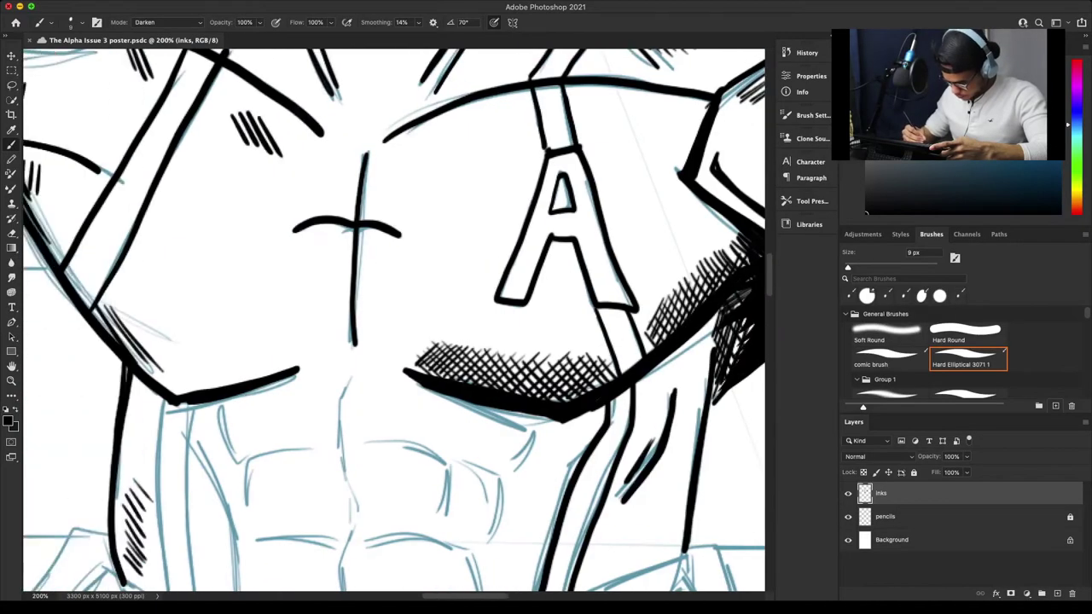
pyautogui.moveTo(217, 307); pyautogui.dragTo(225, 326)
pyautogui.moveTo(222, 298)
pyautogui.mouseDown()
pyautogui.moveTo(230, 331)
pyautogui.moveTo(244, 337)
pyautogui.mouseUp()
pyautogui.moveTo(244, 302); pyautogui.dragTo(254, 352)
pyautogui.moveTo(254, 314); pyautogui.dragTo(266, 362)
pyautogui.moveTo(268, 332); pyautogui.dragTo(271, 376)
pyautogui.moveTo(275, 338); pyautogui.dragTo(287, 389)
pyautogui.moveTo(290, 345); pyautogui.dragTo(297, 385)
pyautogui.moveTo(302, 348); pyautogui.dragTo(310, 391)
pyautogui.moveTo(315, 346); pyautogui.dragTo(323, 387)
pyautogui.moveTo(328, 345); pyautogui.dragTo(334, 389)
pyautogui.moveTo(339, 348); pyautogui.dragTo(348, 388)
pyautogui.moveTo(355, 345); pyautogui.dragTo(364, 384)
pyautogui.moveTo(369, 343); pyautogui.dragTo(375, 381)
pyautogui.moveTo(384, 346)
pyautogui.mouseDown()
pyautogui.moveTo(385, 379)
pyautogui.moveTo(394, 376)
pyautogui.mouseUp()
pyautogui.moveTo(399, 346); pyautogui.dragTo(409, 372)
pyautogui.moveTo(414, 348); pyautogui.dragTo(416, 370)
pyautogui.moveTo(232, 319); pyautogui.dragTo(264, 358)
pyautogui.moveTo(232, 302)
pyautogui.mouseDown()
pyautogui.moveTo(281, 366)
pyautogui.moveTo(294, 361)
pyautogui.moveTo(302, 395)
pyautogui.mouseUp()
pyautogui.moveTo(284, 362); pyautogui.dragTo(308, 391)
pyautogui.moveTo(278, 343); pyautogui.dragTo(295, 369)
pyautogui.moveTo(299, 365); pyautogui.dragTo(325, 389)
pyautogui.moveTo(285, 343); pyautogui.dragTo(326, 380)
pyautogui.moveTo(304, 345)
pyautogui.mouseDown()
pyautogui.moveTo(345, 384)
pyautogui.moveTo(353, 377)
pyautogui.mouseUp()
pyautogui.moveTo(343, 350); pyautogui.dragTo(369, 381)
pyautogui.moveTo(375, 359)
pyautogui.mouseDown()
pyautogui.moveTo(393, 376)
pyautogui.moveTo(391, 365)
pyautogui.mouseUp()
pyautogui.moveTo(392, 348); pyautogui.dragTo(422, 365)
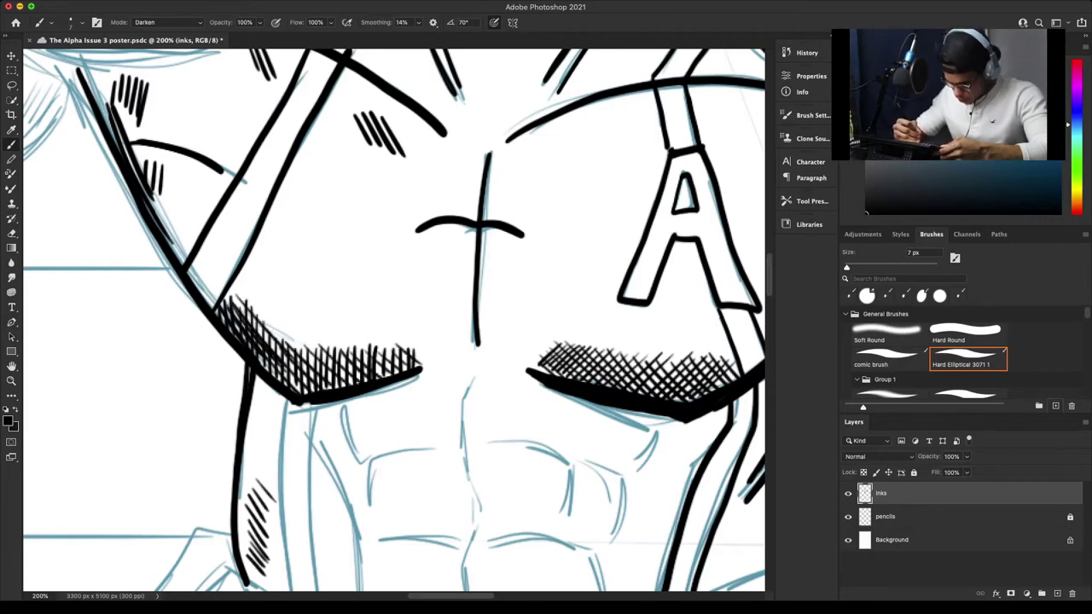
# Add small patches of hatching on the middle of the pectoral opposite the A emblem.
pyautogui.moveTo(301, 251); pyautogui.dragTo(316, 267)
pyautogui.moveTo(305, 251); pyautogui.dragTo(333, 271)
pyautogui.moveTo(312, 242); pyautogui.dragTo(342, 263)
pyautogui.moveTo(394, 195); pyautogui.dragTo(369, 210)
pyautogui.moveTo(393, 190); pyautogui.dragTo(356, 217)
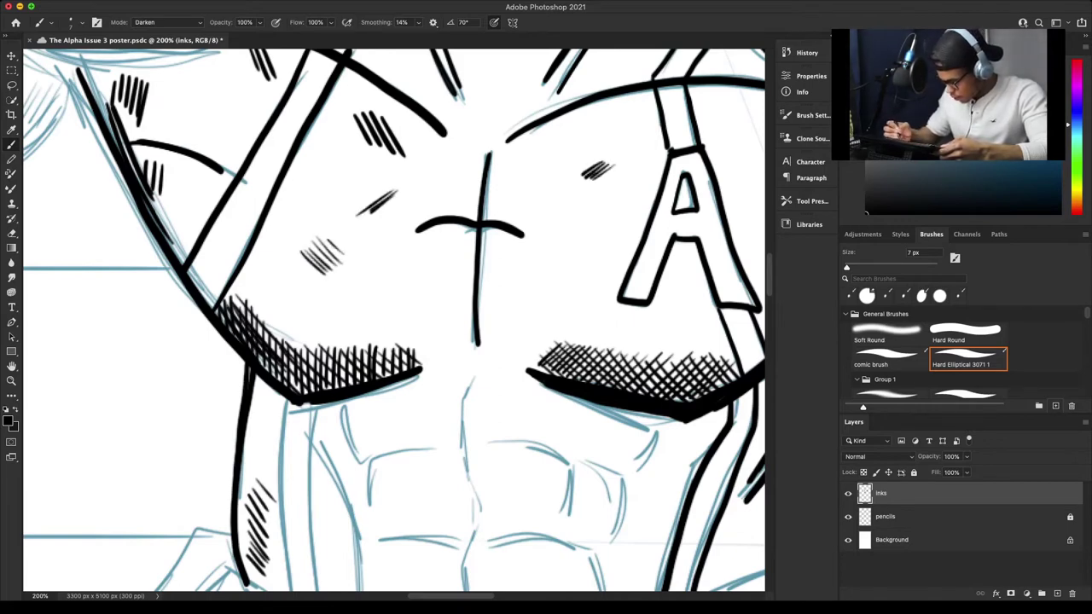
# Add short hatch marks below the collarbone on both sides of the strap above the A emblem.
pyautogui.press('super+minus')
pyautogui.moveTo(500, 216); pyautogui.dragTo(490, 227)
pyautogui.moveTo(508, 213); pyautogui.dragTo(493, 227)
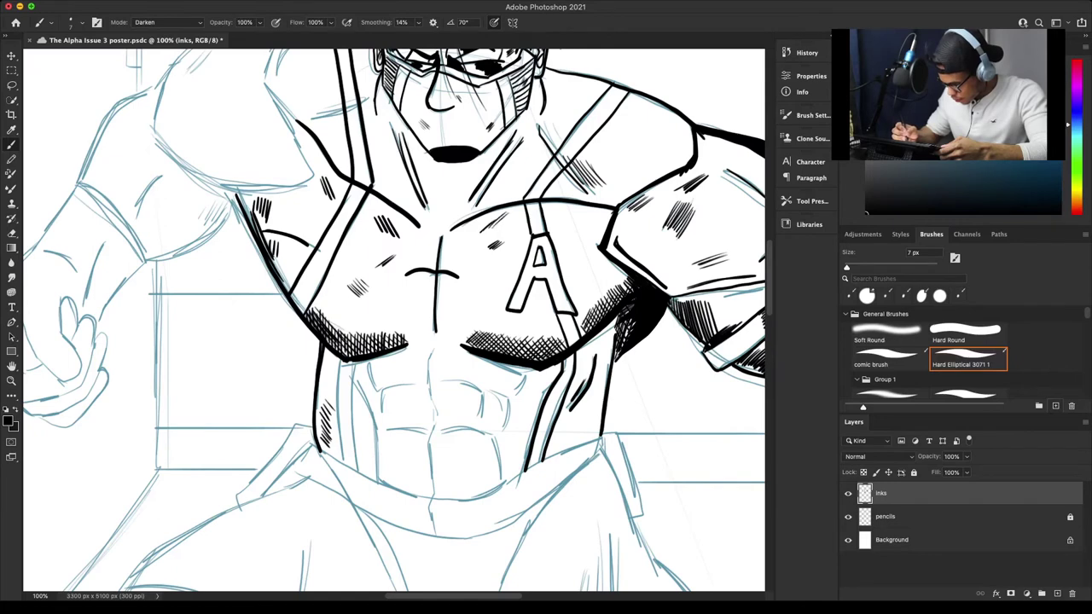
pyautogui.moveTo(589, 213); pyautogui.dragTo(574, 225)
pyautogui.moveTo(586, 214); pyautogui.dragTo(568, 223)
pyautogui.moveTo(580, 212); pyautogui.dragTo(565, 219)
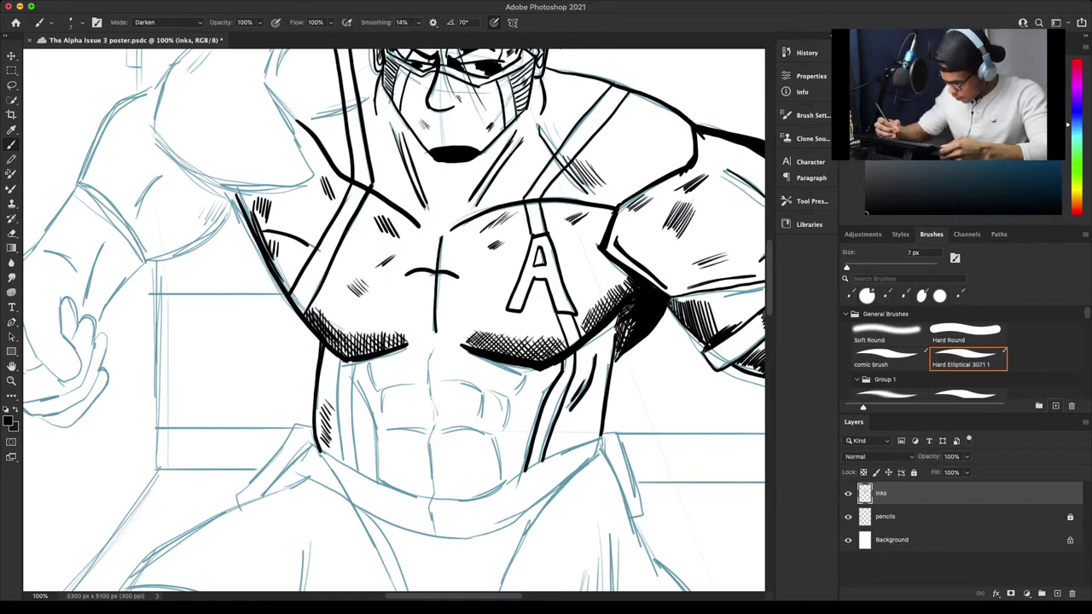
# Add shading marks on the inked shoulder and trapezius, and hatch the torso edge under the still-pencilled arm.
pyautogui.moveTo(665, 119)
pyautogui.mouseDown()
pyautogui.moveTo(669, 147)
pyautogui.moveTo(648, 146)
pyautogui.mouseUp()
pyautogui.moveTo(565, 81); pyautogui.dragTo(582, 104)
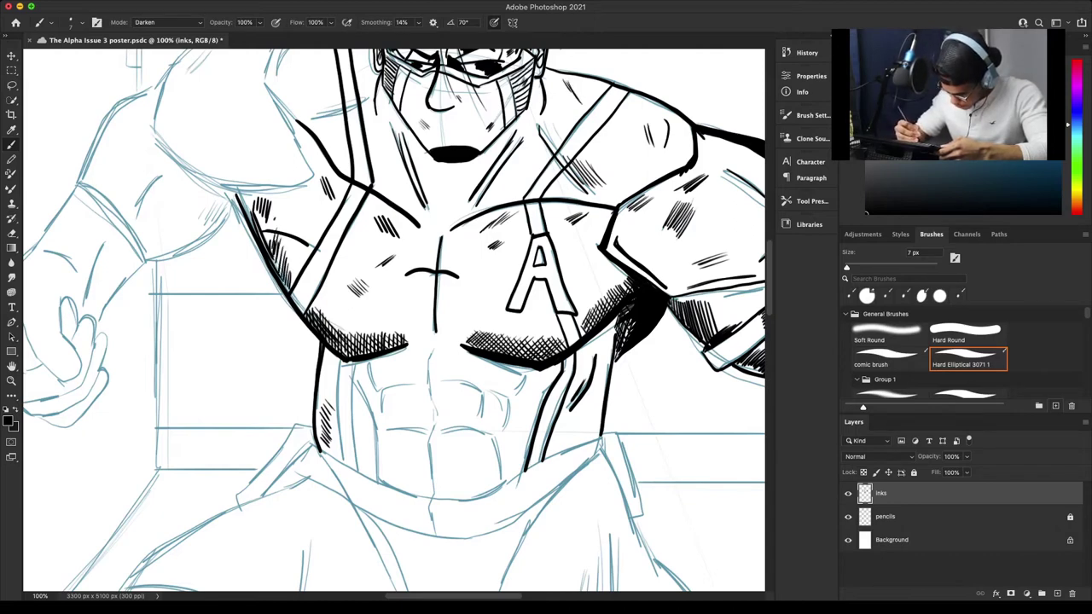
pyautogui.moveTo(275, 213); pyautogui.dragTo(266, 230)
pyautogui.moveTo(273, 232); pyautogui.dragTo(264, 243)
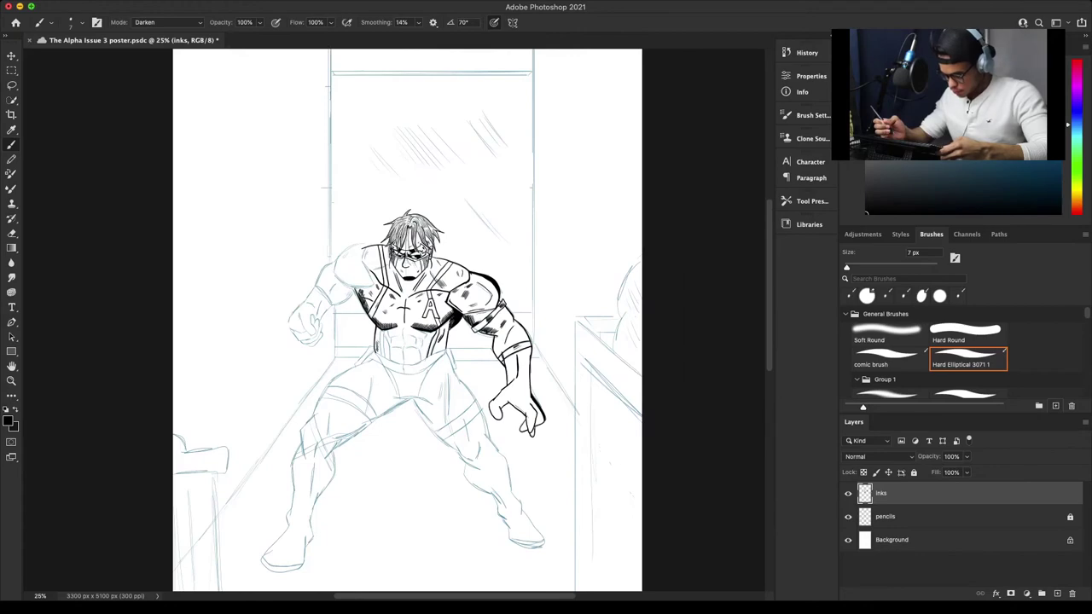
# Hatch the inner corner of the inked forearm just above the base of the thumb.
pyautogui.press('super+plus')
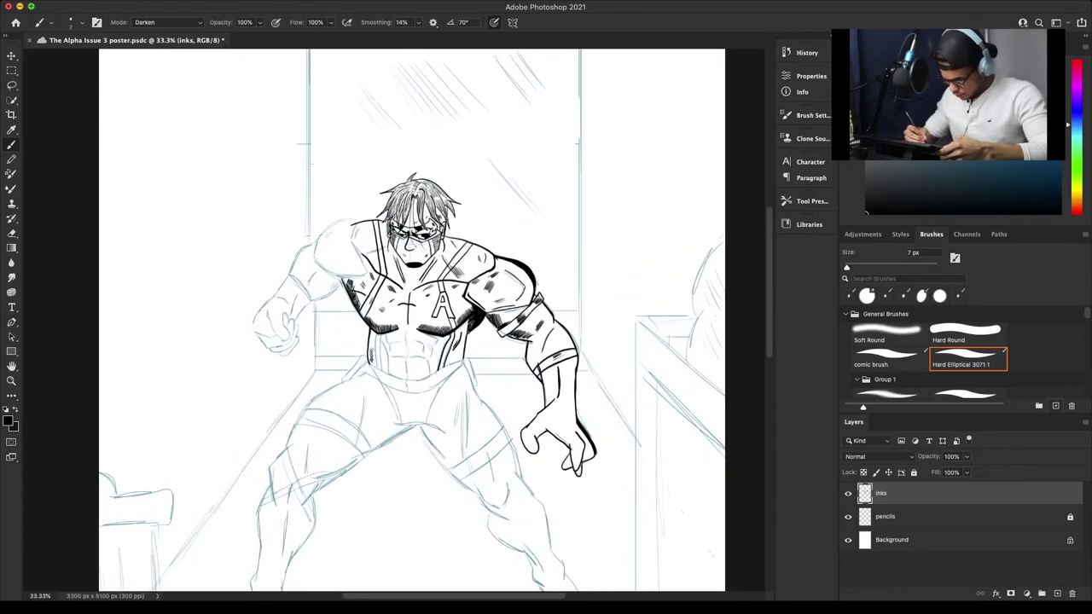
pyautogui.moveTo(512, 324); pyautogui.dragTo(394, 179)
pyautogui.press('super+plus')
pyautogui.press('super+plus')
pyautogui.press('super+plus')
pyautogui.press('super+plus')
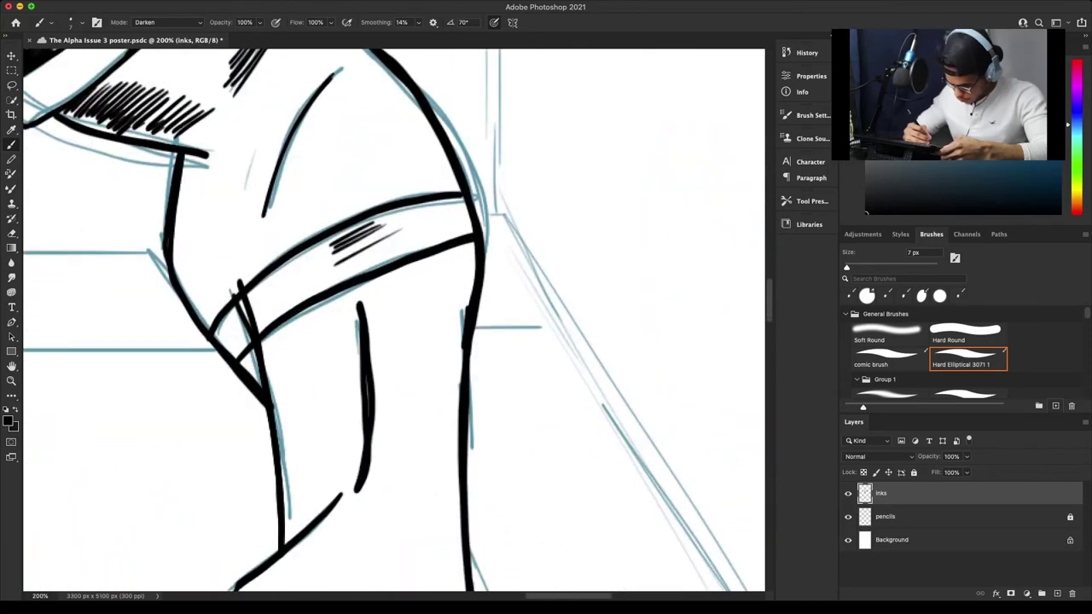
pyautogui.moveTo(284, 533); pyautogui.dragTo(291, 542)
pyautogui.moveTo(285, 521); pyautogui.dragTo(300, 535)
pyautogui.moveTo(286, 507); pyautogui.dragTo(308, 524)
pyautogui.moveTo(289, 489)
pyautogui.mouseDown()
pyautogui.moveTo(312, 522)
pyautogui.moveTo(316, 513)
pyautogui.mouseUp()
pyautogui.moveTo(293, 468)
pyautogui.mouseDown()
pyautogui.moveTo(321, 468)
pyautogui.moveTo(333, 451)
pyautogui.mouseUp()
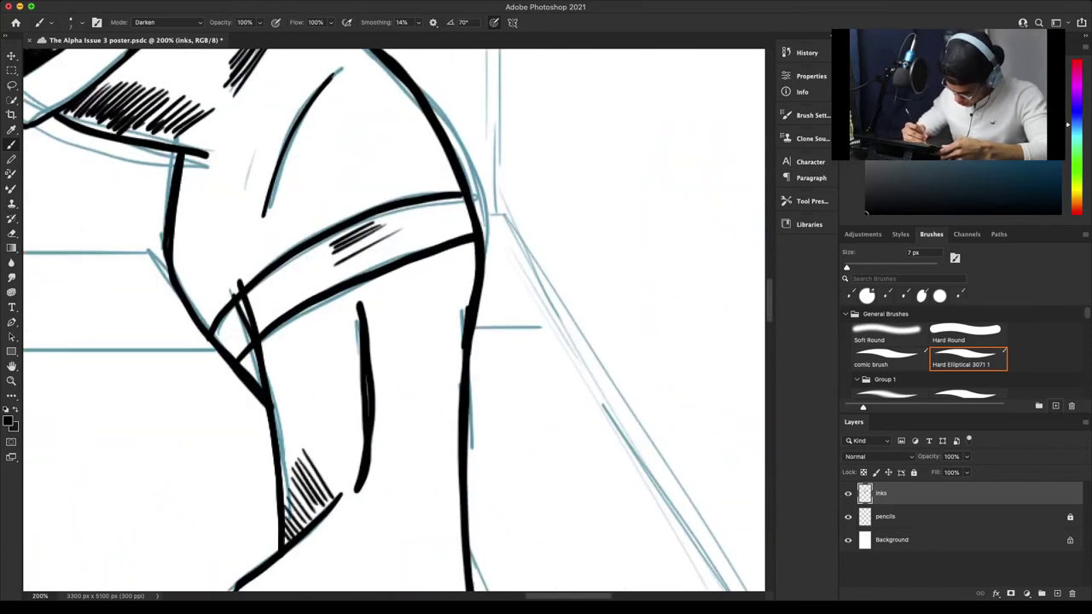
# Extend the forearm shading up along the muscle line towards the armband and crosshatch it.
pyautogui.moveTo(309, 493); pyautogui.dragTo(346, 435)
pyautogui.moveTo(317, 471); pyautogui.dragTo(345, 429)
pyautogui.moveTo(331, 431); pyautogui.dragTo(323, 415)
pyautogui.moveTo(331, 465); pyautogui.dragTo(355, 432)
pyautogui.moveTo(327, 451); pyautogui.dragTo(359, 396)
pyautogui.moveTo(327, 430); pyautogui.dragTo(357, 379)
pyautogui.moveTo(327, 420); pyautogui.dragTo(360, 353)
pyautogui.moveTo(338, 390); pyautogui.dragTo(362, 329)
pyautogui.moveTo(347, 354)
pyautogui.mouseDown()
pyautogui.moveTo(361, 317)
pyautogui.moveTo(330, 400)
pyautogui.mouseUp()
pyautogui.moveTo(353, 326); pyautogui.dragTo(329, 433)
pyautogui.moveTo(360, 366); pyautogui.dragTo(332, 454)
pyautogui.moveTo(361, 399); pyautogui.dragTo(331, 489)
pyautogui.moveTo(361, 425)
pyautogui.mouseDown()
pyautogui.moveTo(330, 504)
pyautogui.moveTo(301, 514)
pyautogui.mouseUp()
pyautogui.moveTo(329, 433); pyautogui.dragTo(284, 531)
pyautogui.moveTo(331, 470)
pyautogui.mouseDown()
pyautogui.moveTo(293, 532)
pyautogui.moveTo(331, 485)
pyautogui.mouseUp()
pyautogui.moveTo(338, 477); pyautogui.dragTo(348, 459)
pyautogui.moveTo(307, 467); pyautogui.dragTo(328, 433)
pyautogui.moveTo(290, 492); pyautogui.dragTo(308, 464)
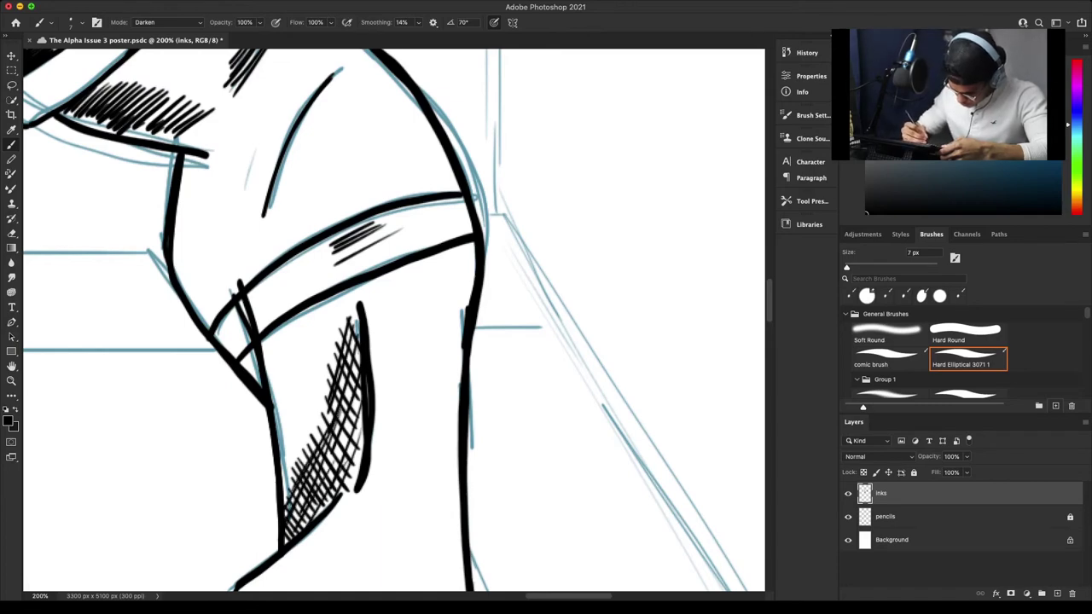
# Hatch the inner edge of the arm above the armband and add small shading marks at the thumb's base.
pyautogui.moveTo(248, 379)
pyautogui.mouseDown()
pyautogui.moveTo(256, 352)
pyautogui.moveTo(244, 369)
pyautogui.mouseUp()
pyautogui.moveTo(190, 189); pyautogui.dragTo(182, 249)
pyautogui.moveTo(201, 198); pyautogui.dragTo(188, 262)
pyautogui.moveTo(210, 205); pyautogui.dragTo(192, 285)
pyautogui.moveTo(213, 227); pyautogui.dragTo(199, 302)
pyautogui.moveTo(222, 248)
pyautogui.mouseDown()
pyautogui.moveTo(205, 317)
pyautogui.moveTo(232, 357)
pyautogui.mouseUp()
pyautogui.press('super+minus')
pyautogui.hotkey('ctrl', '-')
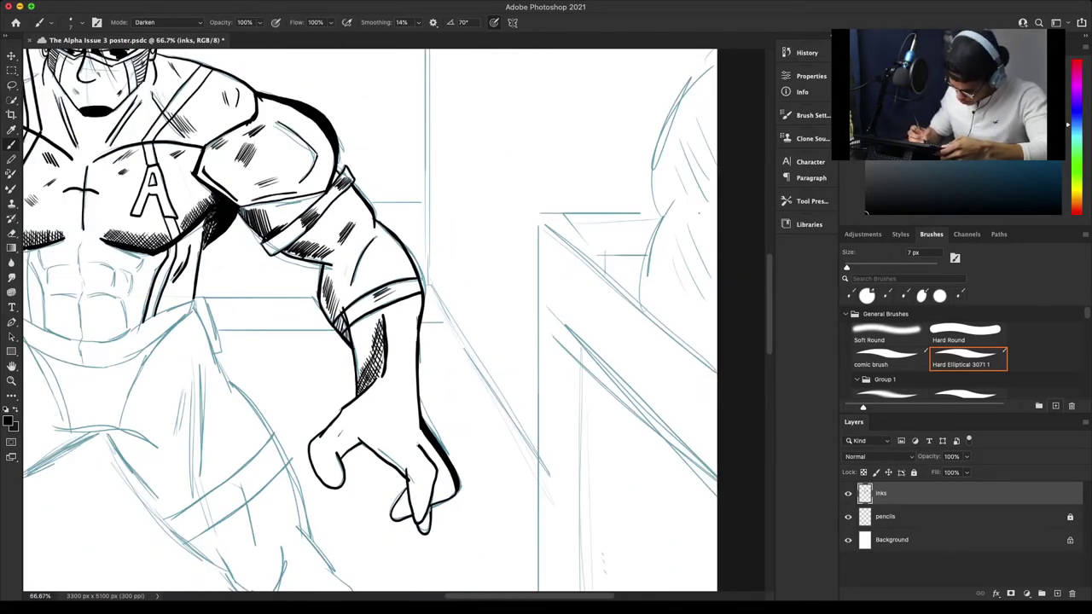
pyautogui.moveTo(345, 429); pyautogui.dragTo(333, 439)
# Save the poster document with the new forearm shading.
pyautogui.press('super+minus')
pyautogui.press('super+minus')
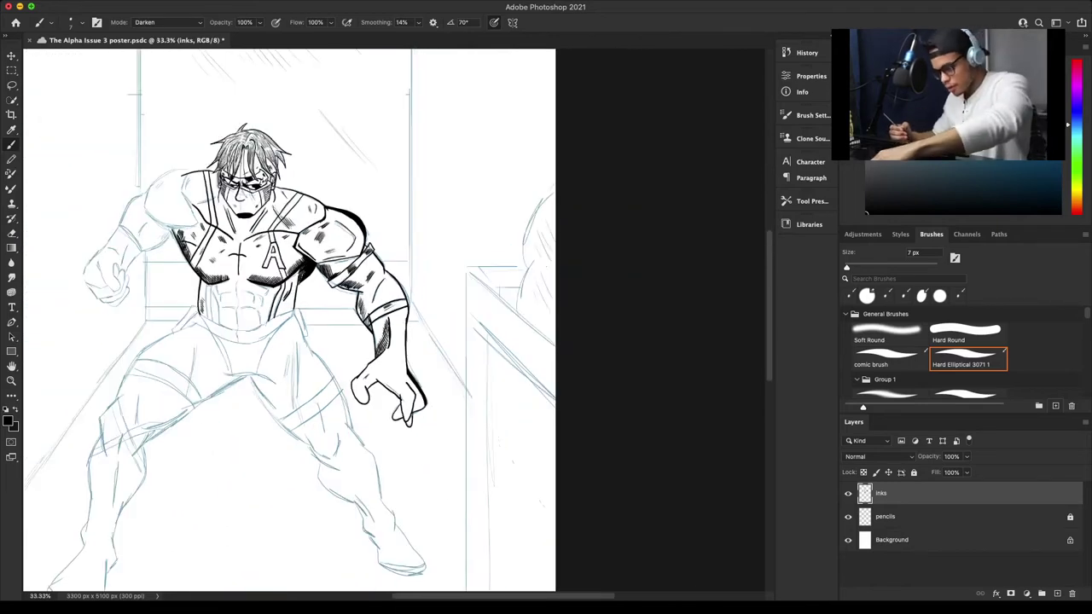
pyautogui.hotkey('ctrl', 's')
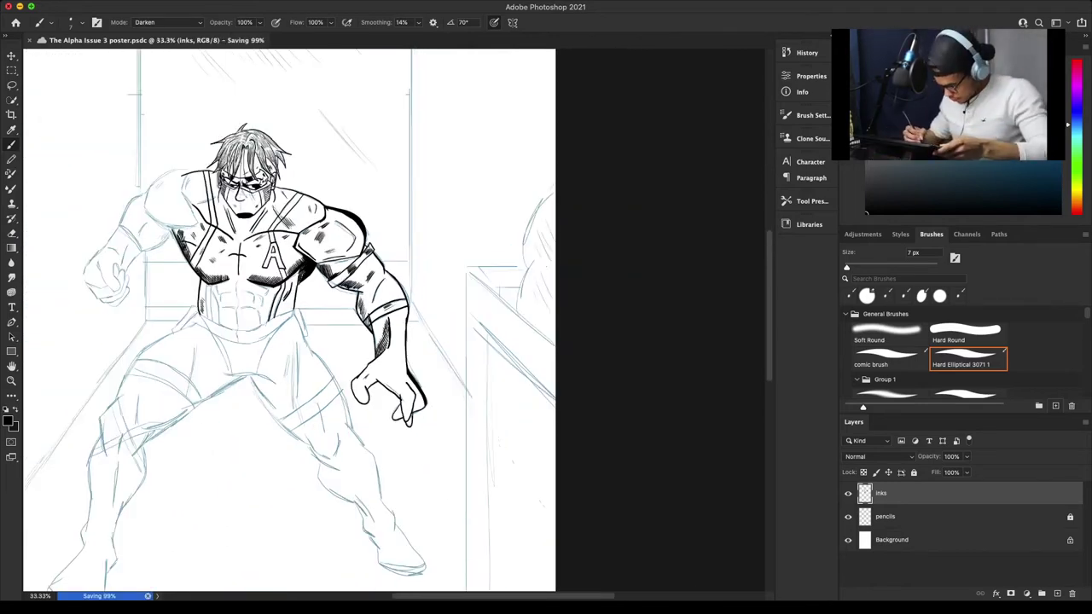
# Ink the top abdominal section under the chest, including its centre line, lower arc and sides, and reinforce the emblem-side pectoral's underside.
pyautogui.hscroll(-5, 358, 320)
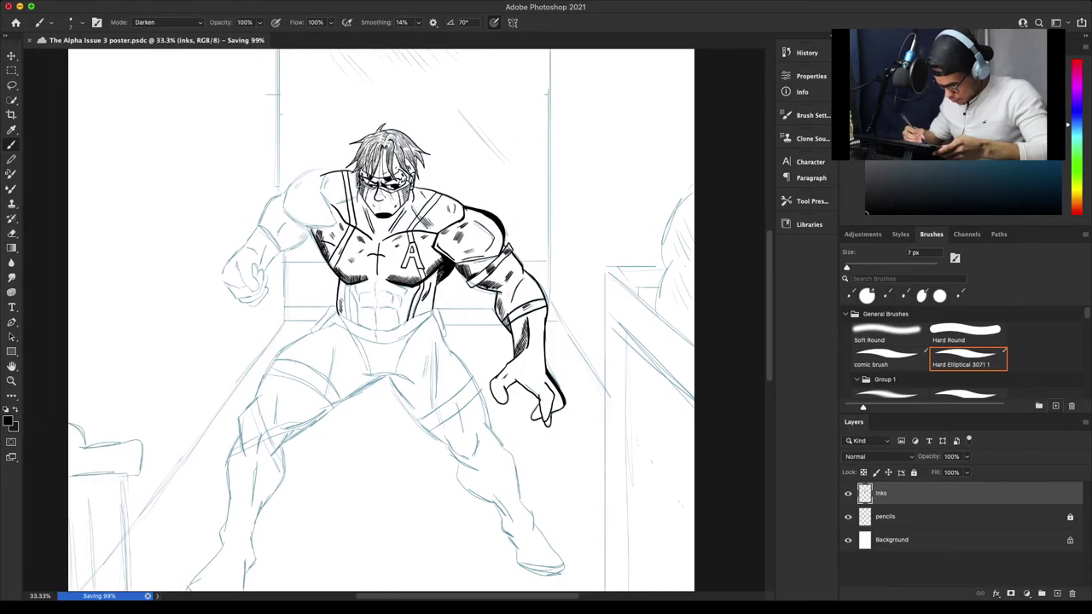
pyautogui.hotkey('ctrl', '+')
pyautogui.hotkey('ctrl', '+')
pyautogui.hotkey('ctrl', '+')
pyautogui.hotkey('ctrl', '+')
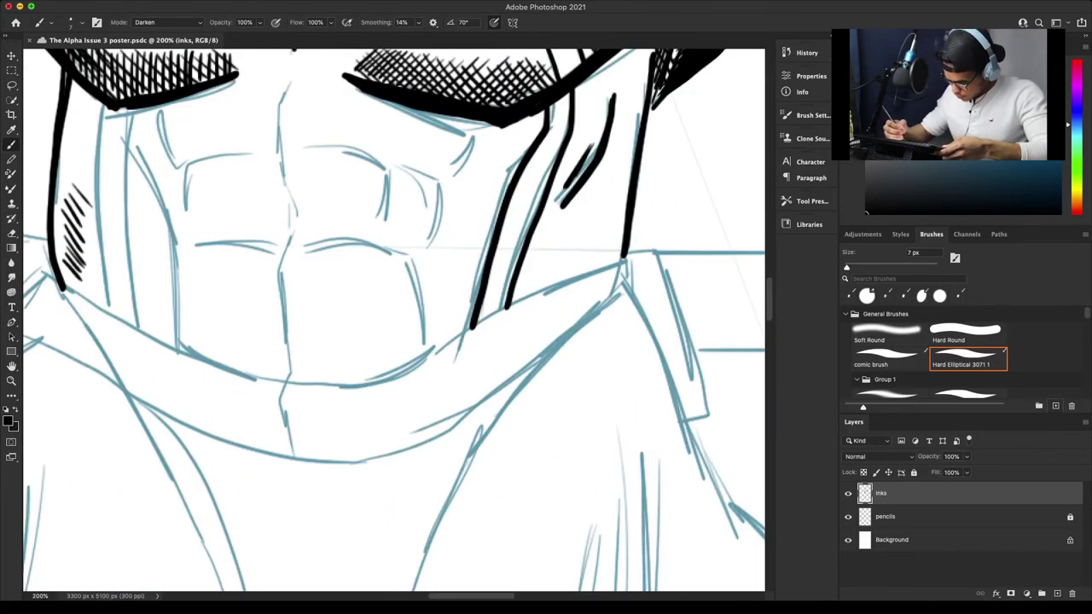
pyautogui.scroll(5, 392, 320)
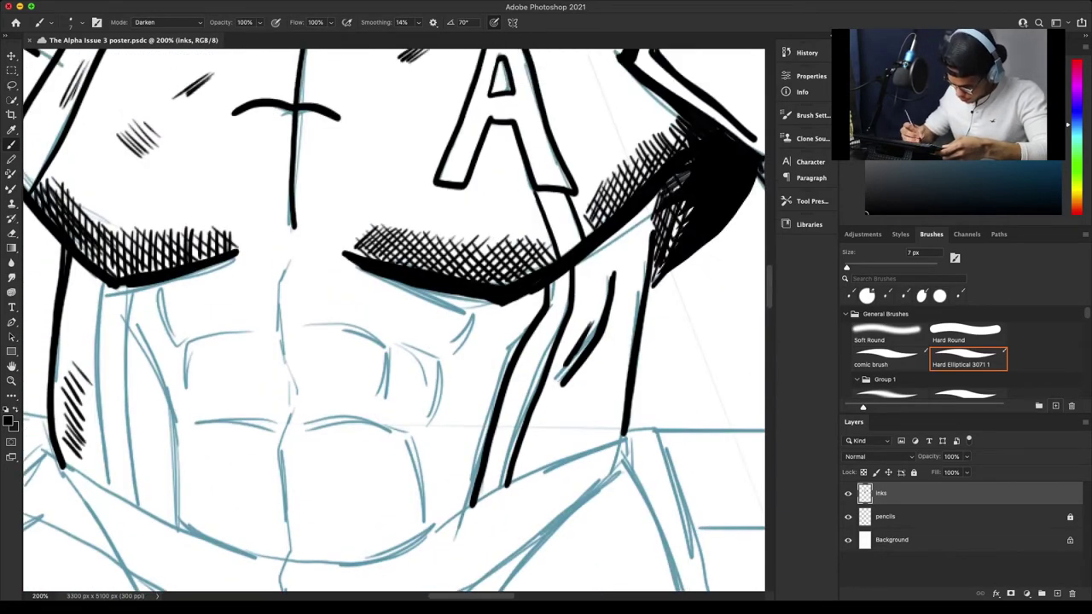
pyautogui.moveTo(291, 260)
pyautogui.mouseDown()
pyautogui.moveTo(278, 319)
pyautogui.moveTo(442, 356)
pyautogui.moveTo(480, 309)
pyautogui.mouseUp()
pyautogui.moveTo(451, 356); pyautogui.dragTo(474, 319)
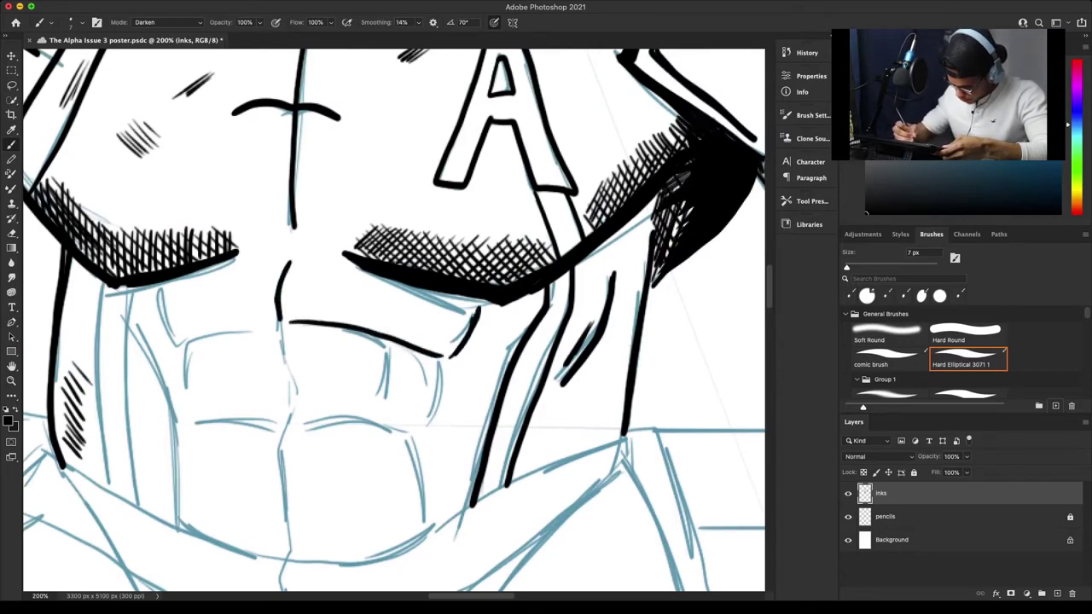
pyautogui.moveTo(406, 285); pyautogui.dragTo(465, 312)
pyautogui.moveTo(464, 312); pyautogui.dragTo(350, 267)
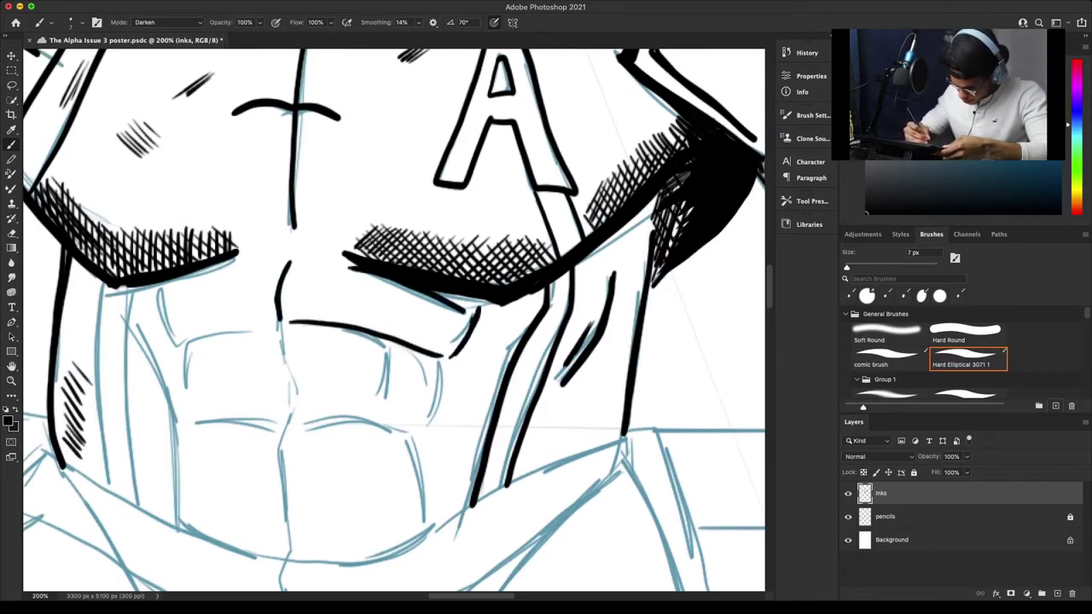
pyautogui.moveTo(273, 324); pyautogui.dragTo(181, 345)
pyautogui.moveTo(160, 290); pyautogui.dragTo(176, 346)
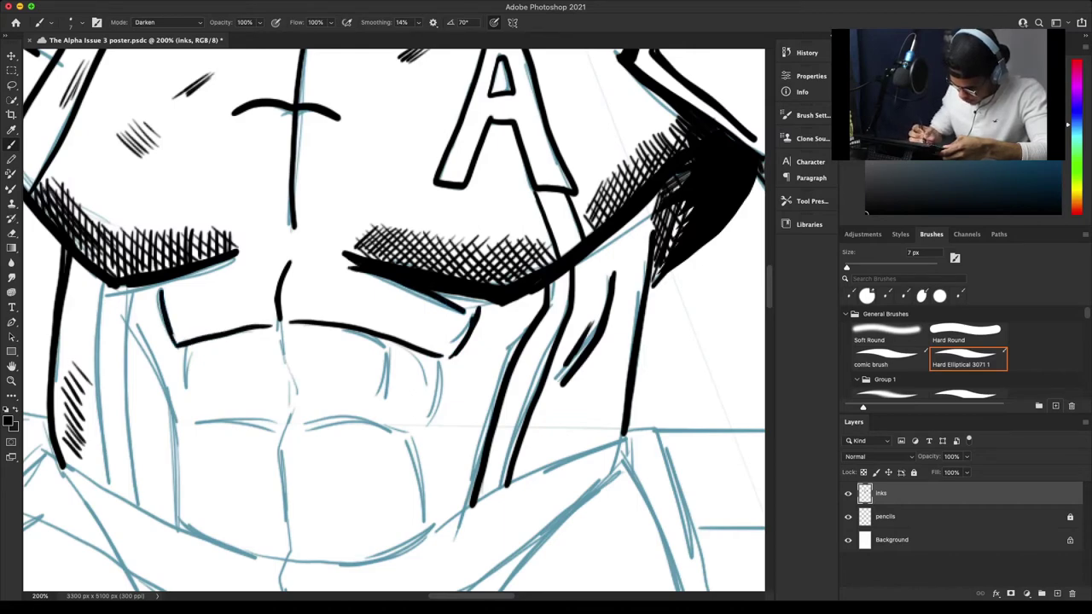
# Ink the torso strap edge, the abdominal centre line and the ab block outlines on the side opposite the emblem.
pyautogui.moveTo(235, 258)
pyautogui.mouseDown()
pyautogui.moveTo(102, 321)
pyautogui.moveTo(113, 494)
pyautogui.mouseUp()
pyautogui.moveTo(187, 350); pyautogui.dragTo(192, 413)
pyautogui.moveTo(283, 333)
pyautogui.mouseDown()
pyautogui.moveTo(294, 406)
pyautogui.moveTo(292, 380)
pyautogui.mouseUp()
pyautogui.moveTo(291, 418); pyautogui.dragTo(290, 550)
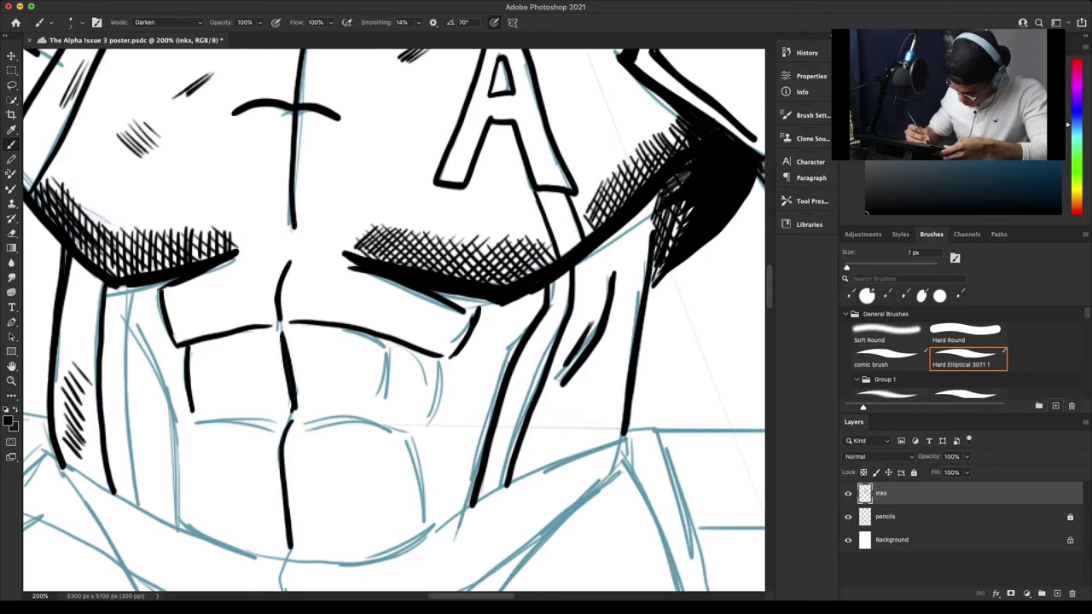
pyautogui.moveTo(287, 511); pyautogui.dragTo(290, 420)
pyautogui.moveTo(198, 420)
pyautogui.mouseDown()
pyautogui.moveTo(272, 428)
pyautogui.moveTo(205, 423)
pyautogui.moveTo(192, 451)
pyautogui.moveTo(205, 525)
pyautogui.moveTo(192, 431)
pyautogui.mouseUp()
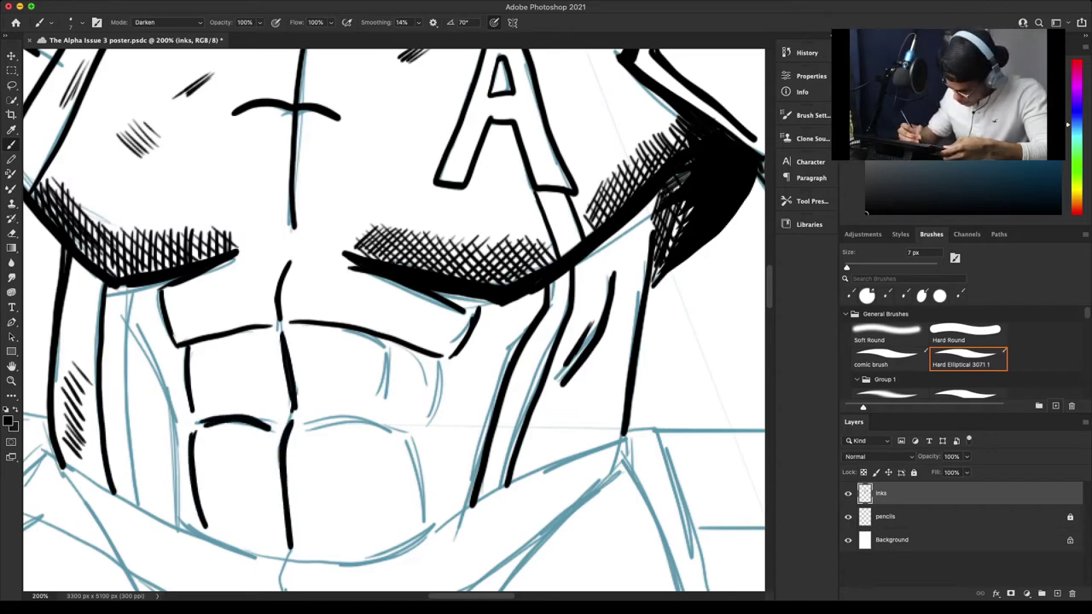
# Outline and hatch the upper ab block on the emblem side, and thicken the arc across the top of the abs.
pyautogui.moveTo(442, 361)
pyautogui.mouseDown()
pyautogui.moveTo(418, 431)
pyautogui.moveTo(442, 362)
pyautogui.mouseUp()
pyautogui.moveTo(304, 415); pyautogui.dragTo(354, 370)
pyautogui.moveTo(356, 410); pyautogui.dragTo(376, 365)
pyautogui.moveTo(377, 414)
pyautogui.mouseDown()
pyautogui.moveTo(385, 363)
pyautogui.moveTo(401, 373)
pyautogui.mouseUp()
pyautogui.moveTo(394, 404); pyautogui.dragTo(415, 362)
pyautogui.moveTo(164, 354)
pyautogui.mouseDown()
pyautogui.moveTo(198, 335)
pyautogui.moveTo(195, 343)
pyautogui.moveTo(345, 329)
pyautogui.moveTo(439, 355)
pyautogui.moveTo(484, 385)
pyautogui.moveTo(358, 337)
pyautogui.moveTo(262, 333)
pyautogui.moveTo(155, 356)
pyautogui.mouseUp()
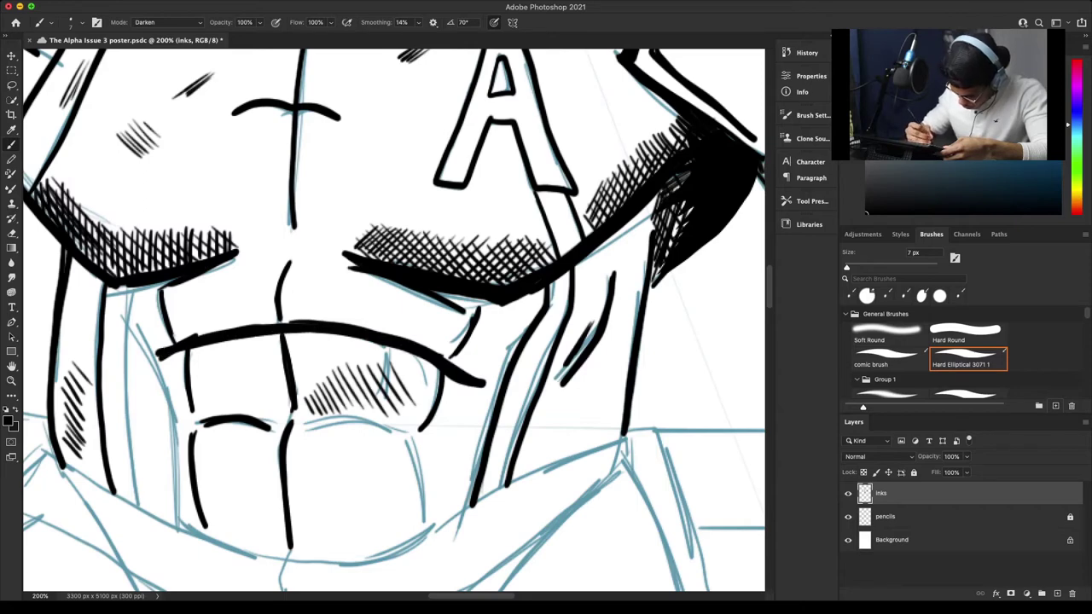
# Ink the side contours flanking the abdominal muscles on both sides down to the belt.
pyautogui.moveTo(128, 321)
pyautogui.mouseDown()
pyautogui.moveTo(170, 411)
pyautogui.moveTo(172, 516)
pyautogui.mouseUp()
pyautogui.moveTo(169, 401); pyautogui.dragTo(171, 530)
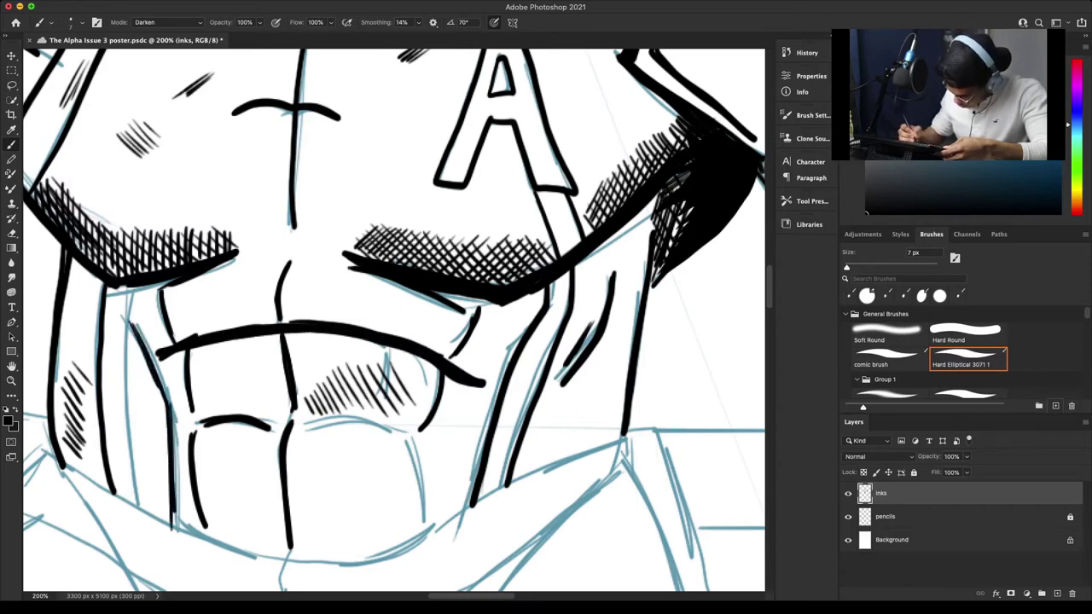
pyautogui.moveTo(525, 324)
pyautogui.mouseDown()
pyautogui.moveTo(485, 418)
pyautogui.moveTo(466, 512)
pyautogui.mouseUp()
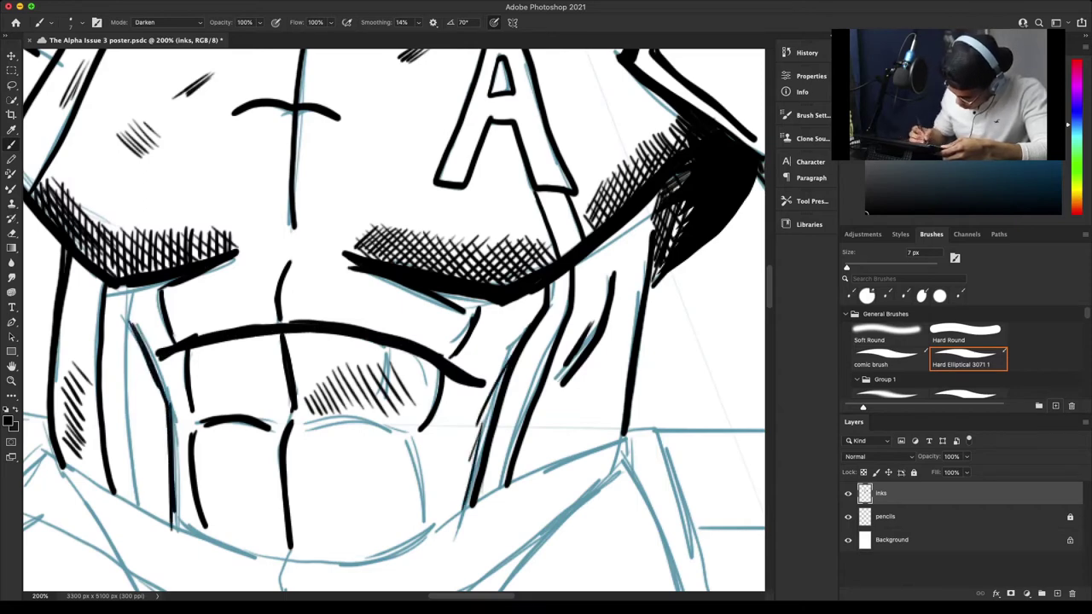
# Hatch the lower ab block on the emblem side and ink its top and outer edges.
pyautogui.moveTo(376, 453)
pyautogui.mouseDown()
pyautogui.moveTo(338, 479)
pyautogui.moveTo(350, 500)
pyautogui.moveTo(343, 524)
pyautogui.mouseUp()
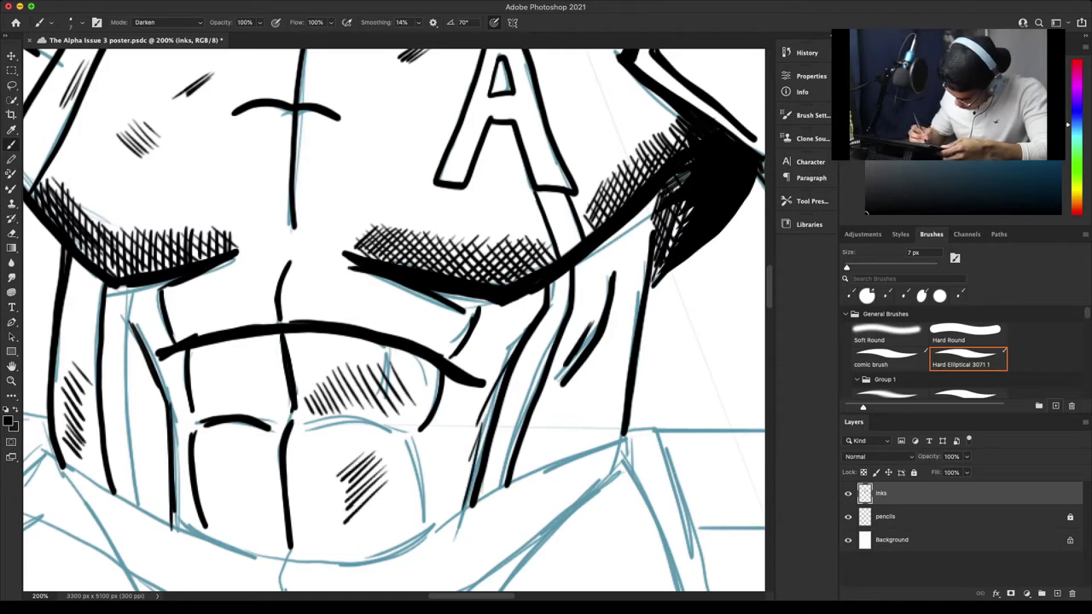
pyautogui.moveTo(392, 490); pyautogui.dragTo(349, 527)
pyautogui.moveTo(314, 423)
pyautogui.mouseDown()
pyautogui.moveTo(397, 432)
pyautogui.moveTo(425, 517)
pyautogui.mouseUp()
pyautogui.moveTo(408, 440); pyautogui.dragTo(425, 517)
pyautogui.moveTo(362, 419); pyautogui.dragTo(396, 434)
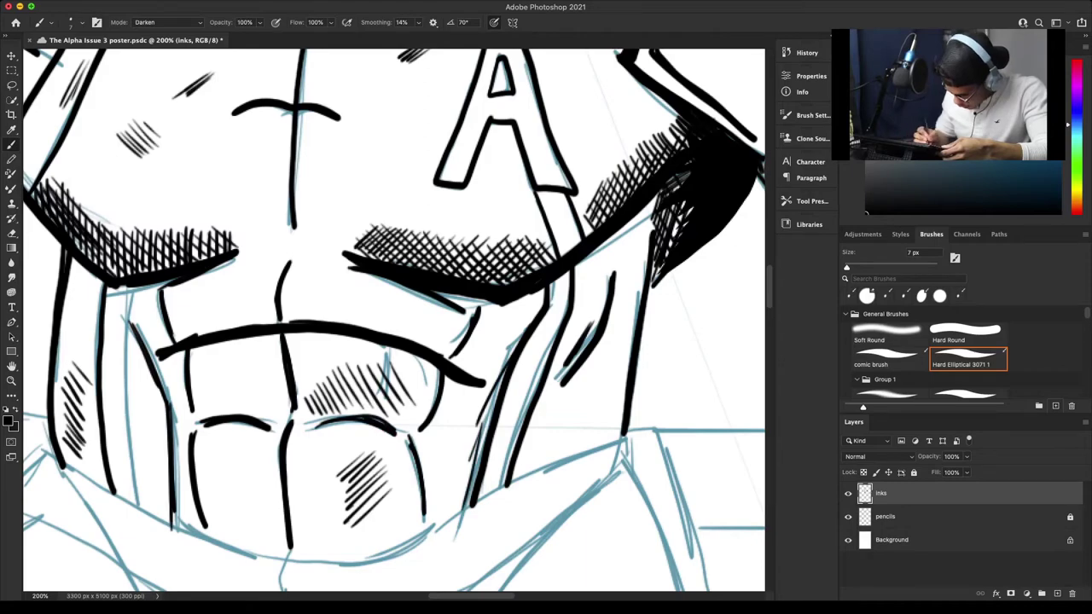
# Crosshatch the shading on the upper and lower ab blocks on the emblem side.
pyautogui.moveTo(292, 408); pyautogui.dragTo(398, 365)
pyautogui.moveTo(307, 376); pyautogui.dragTo(341, 408)
pyautogui.moveTo(358, 370); pyautogui.dragTo(398, 406)
pyautogui.moveTo(324, 380); pyautogui.dragTo(359, 413)
pyautogui.moveTo(389, 384); pyautogui.dragTo(425, 418)
pyautogui.moveTo(375, 453)
pyautogui.mouseDown()
pyautogui.moveTo(331, 483)
pyautogui.moveTo(361, 529)
pyautogui.mouseUp()
pyautogui.moveTo(354, 472); pyautogui.dragTo(375, 515)
pyautogui.moveTo(367, 459); pyautogui.dragTo(385, 510)
# Inspect the whole inked figure with the pencils layer hidden, and show that layer again.
pyautogui.press('super+minus')
pyautogui.press('super+minus')
pyautogui.press('super+minus')
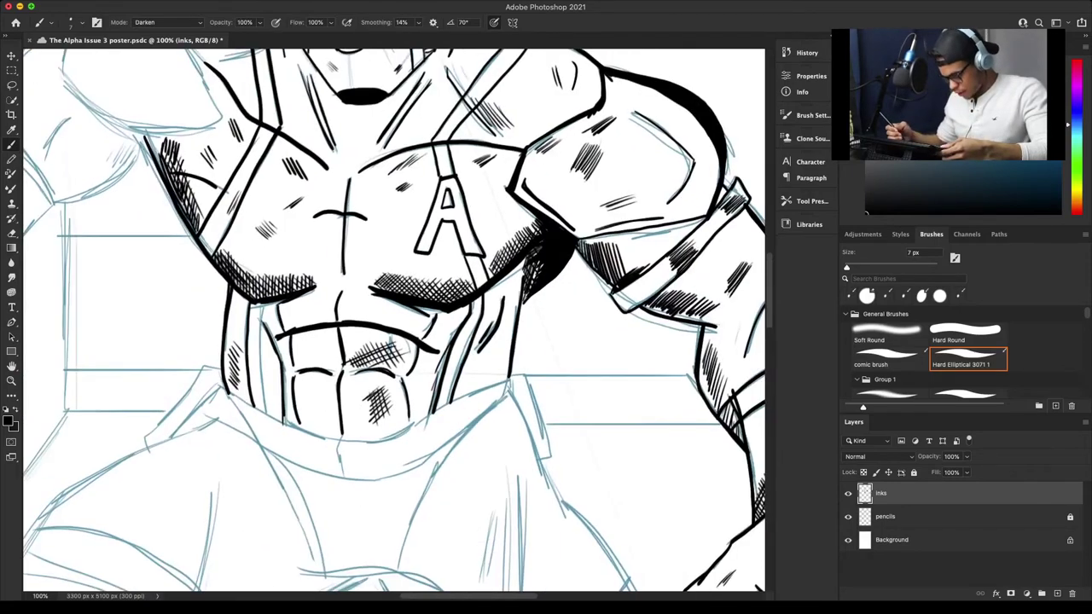
pyautogui.press('super+minus')
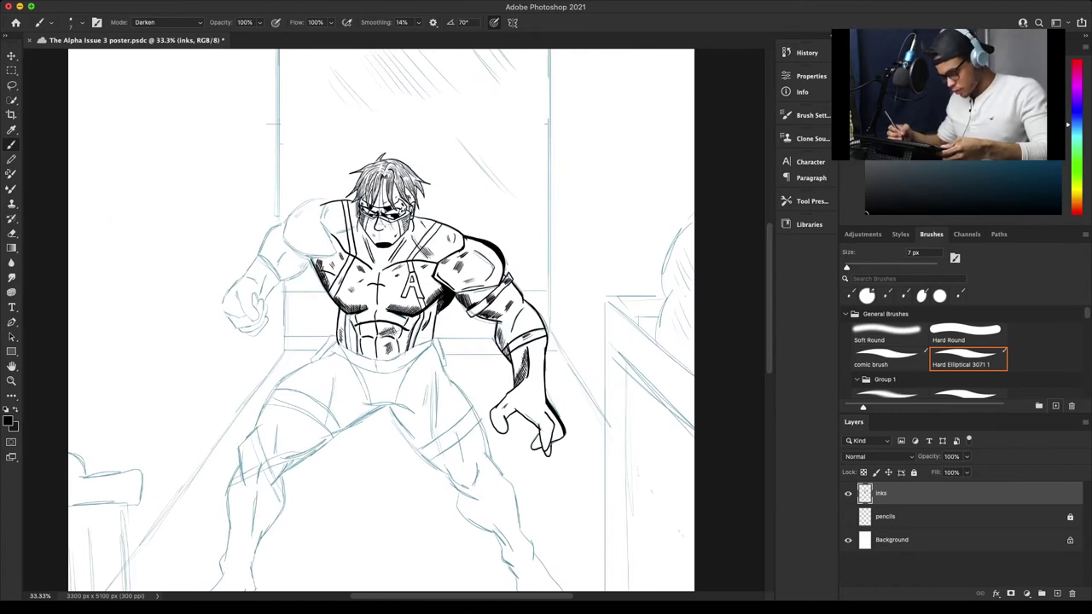
pyautogui.click(848, 517)
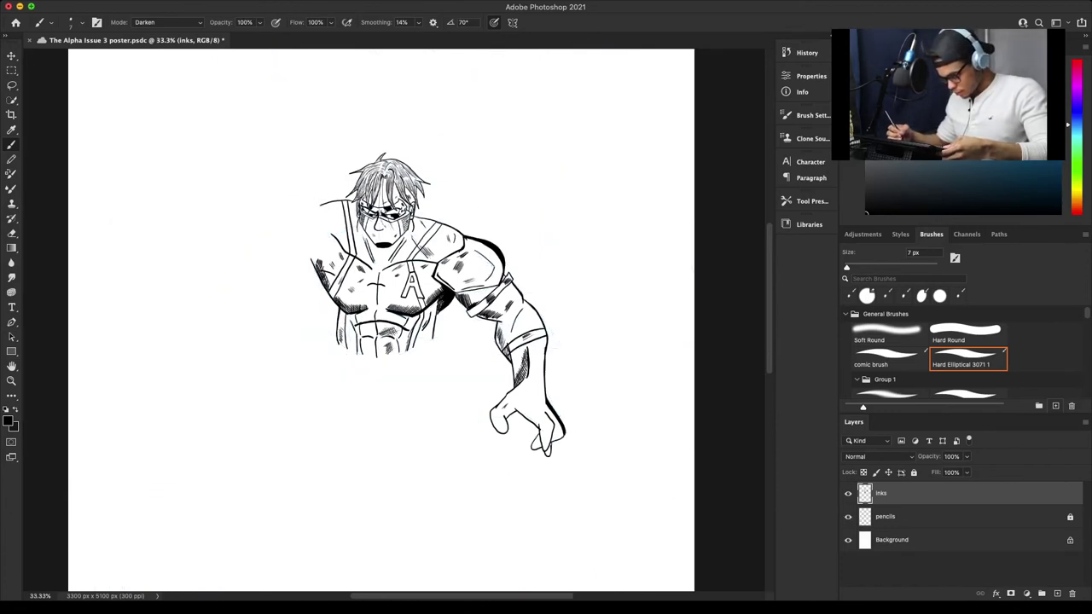
pyautogui.press('super+plus')
pyautogui.press('super+plus')
pyautogui.press('super+plus')
pyautogui.press('super+plus')
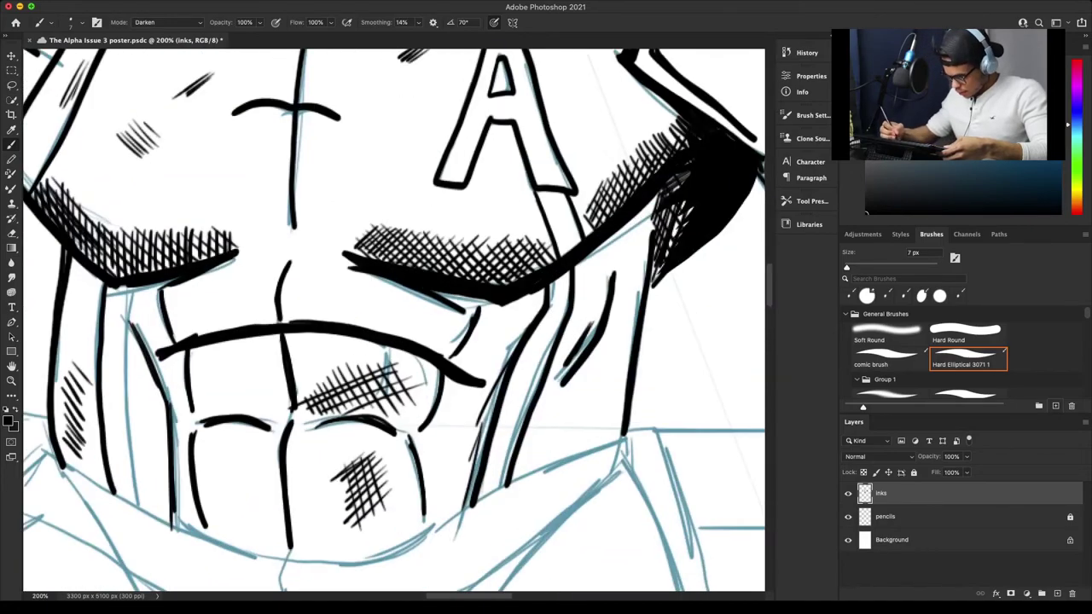
# Thicken the neck contours below both ears and the adjoining jawline with a 7 px brush.
pyautogui.scroll(10, 393, 320)
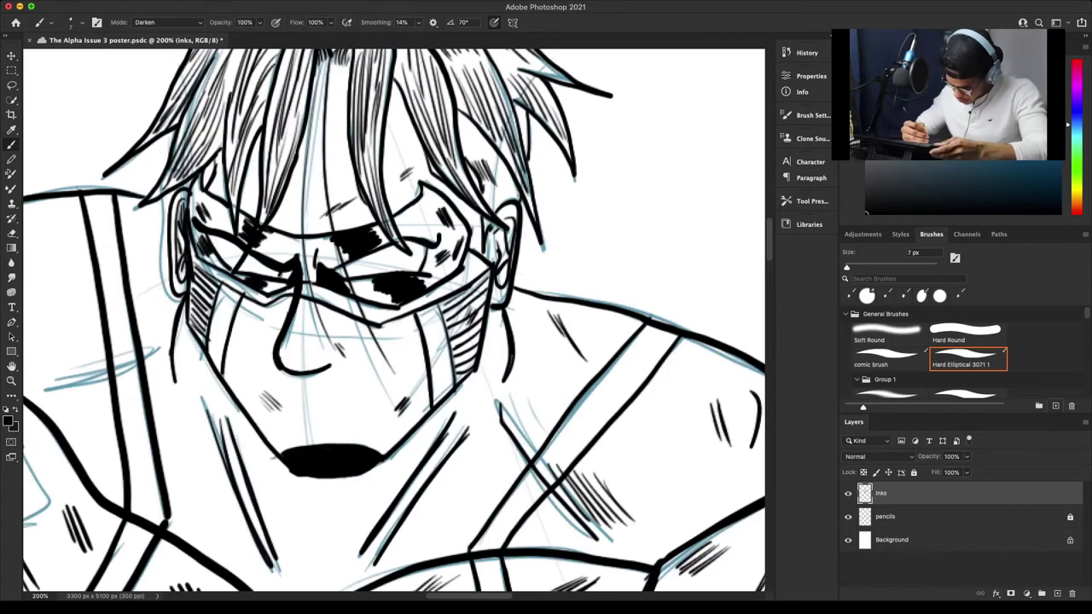
pyautogui.press('[')
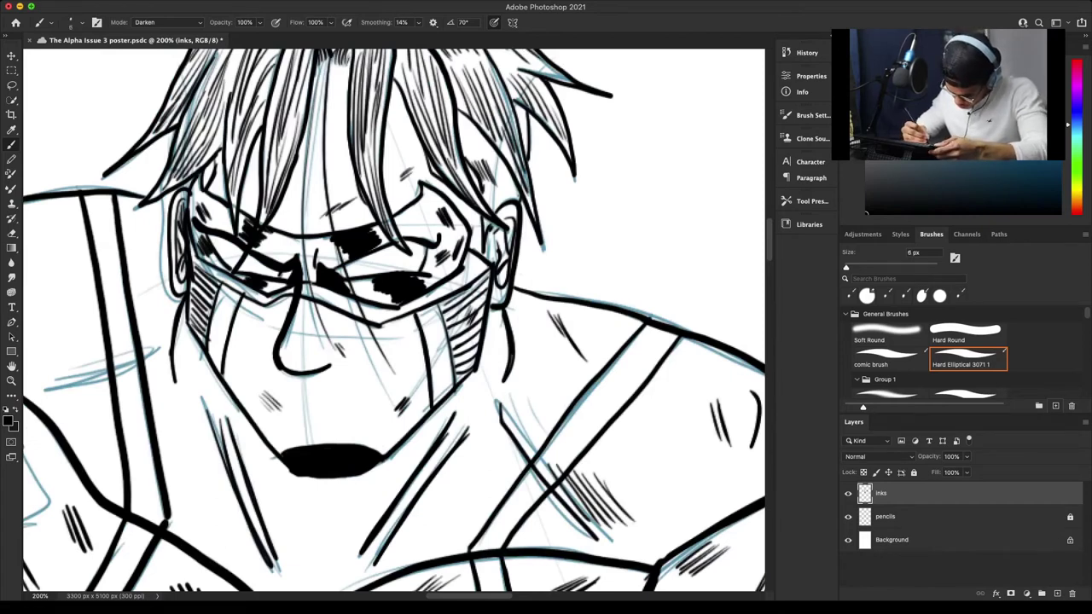
pyautogui.moveTo(186, 304)
pyautogui.mouseDown()
pyautogui.moveTo(184, 326)
pyautogui.moveTo(215, 379)
pyautogui.moveTo(289, 471)
pyautogui.moveTo(251, 436)
pyautogui.moveTo(181, 319)
pyautogui.moveTo(176, 381)
pyautogui.mouseUp()
pyautogui.moveTo(176, 382); pyautogui.dragTo(181, 323)
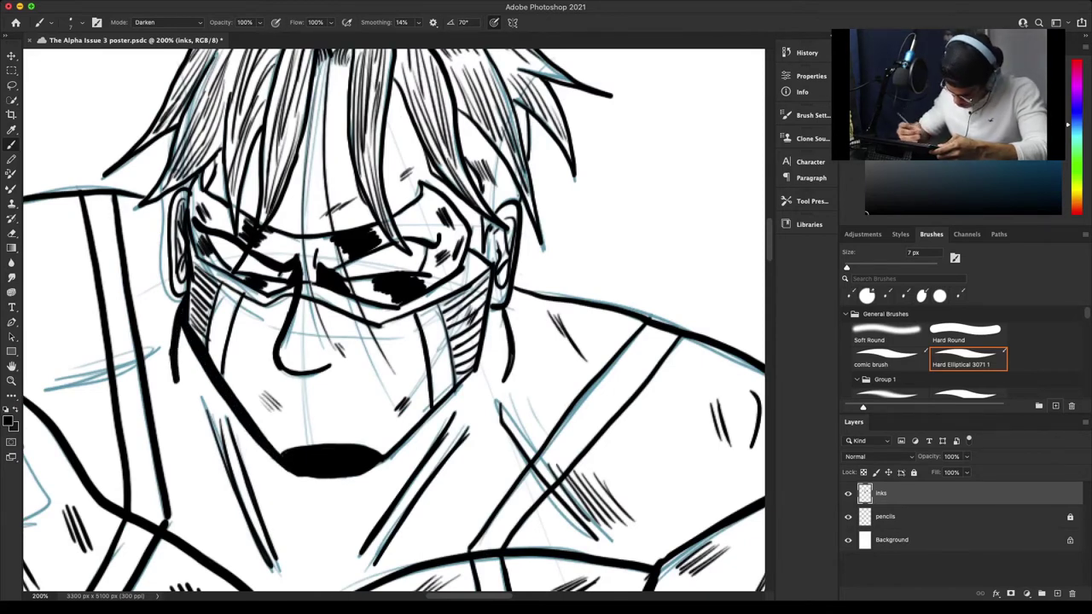
pyautogui.moveTo(502, 309)
pyautogui.mouseDown()
pyautogui.moveTo(490, 318)
pyautogui.moveTo(506, 338)
pyautogui.moveTo(501, 382)
pyautogui.mouseUp()
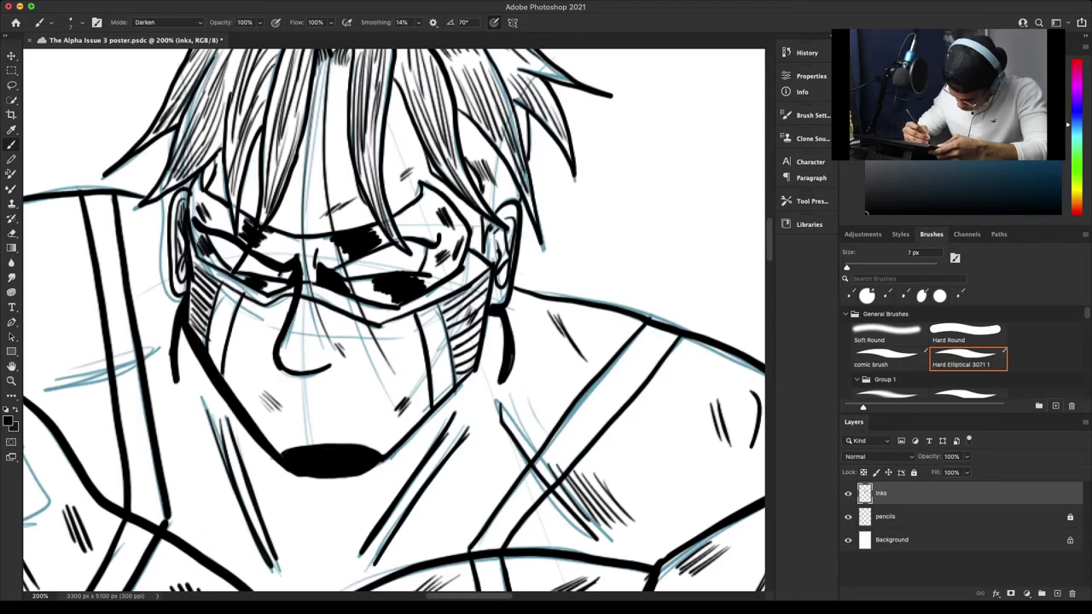
pyautogui.moveTo(170, 381); pyautogui.dragTo(179, 296)
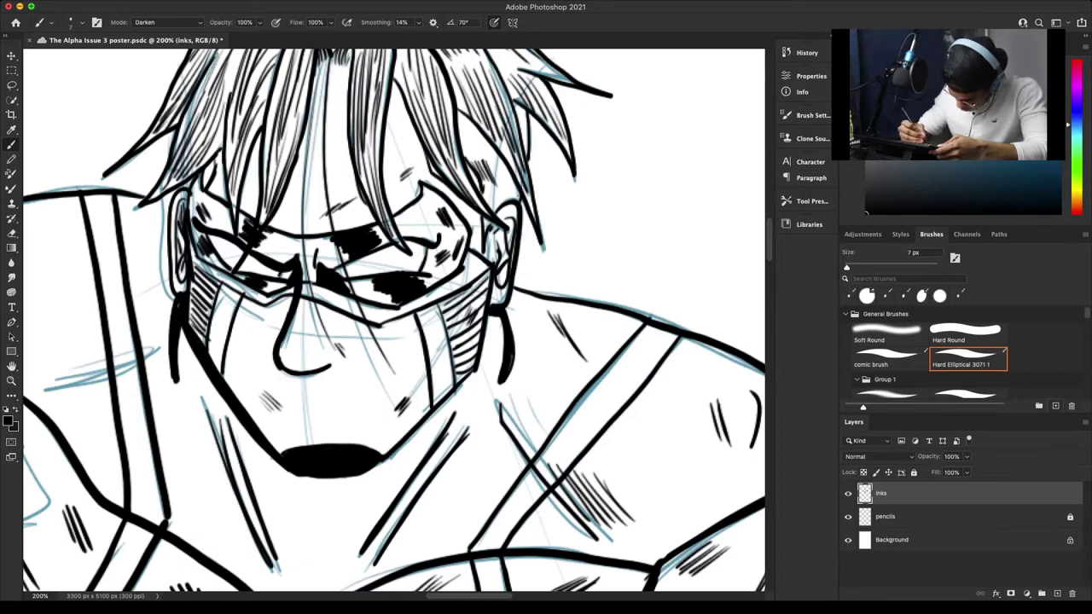
# Hatch the neck shadows beneath both ears, between the jaw and the neck contours.
pyautogui.moveTo(181, 380); pyautogui.dragTo(197, 401)
pyautogui.moveTo(186, 350)
pyautogui.mouseDown()
pyautogui.moveTo(205, 398)
pyautogui.moveTo(210, 389)
pyautogui.mouseUp()
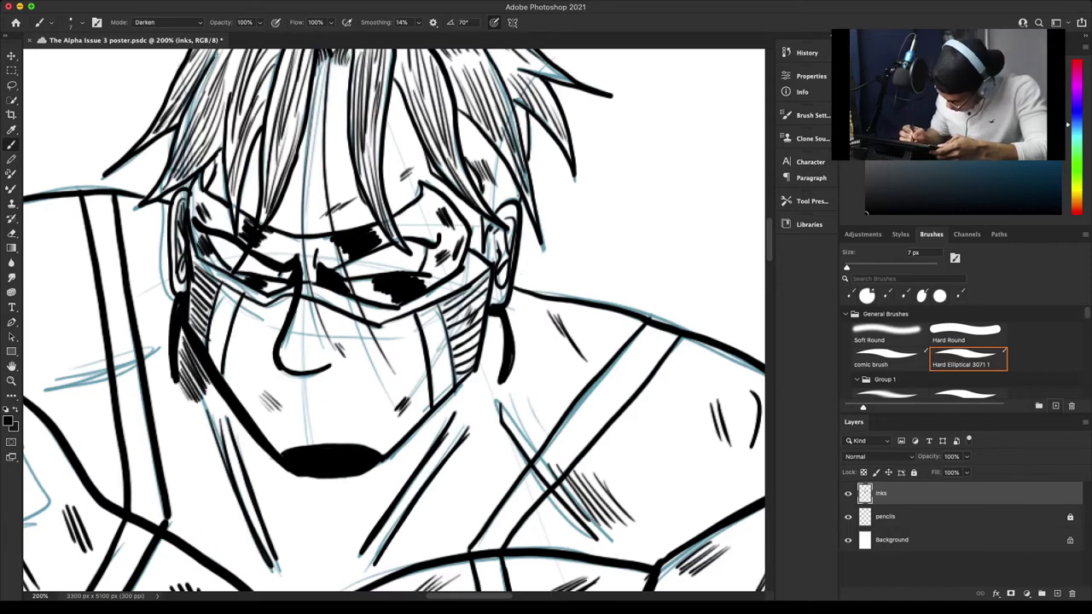
pyautogui.moveTo(501, 322); pyautogui.dragTo(493, 329)
pyautogui.moveTo(503, 324); pyautogui.dragTo(493, 340)
pyautogui.moveTo(504, 334); pyautogui.dragTo(487, 356)
pyautogui.moveTo(503, 348); pyautogui.dragTo(483, 379)
pyautogui.moveTo(499, 370); pyautogui.dragTo(479, 389)
# Hatch a shadow strip along the top of the emblem-side shoulder, from the neck to the suit strap.
pyautogui.moveTo(510, 298)
pyautogui.mouseDown()
pyautogui.moveTo(603, 333)
pyautogui.moveTo(566, 334)
pyautogui.mouseUp()
pyautogui.moveTo(627, 314); pyautogui.dragTo(590, 337)
pyautogui.moveTo(637, 319); pyautogui.dragTo(594, 337)
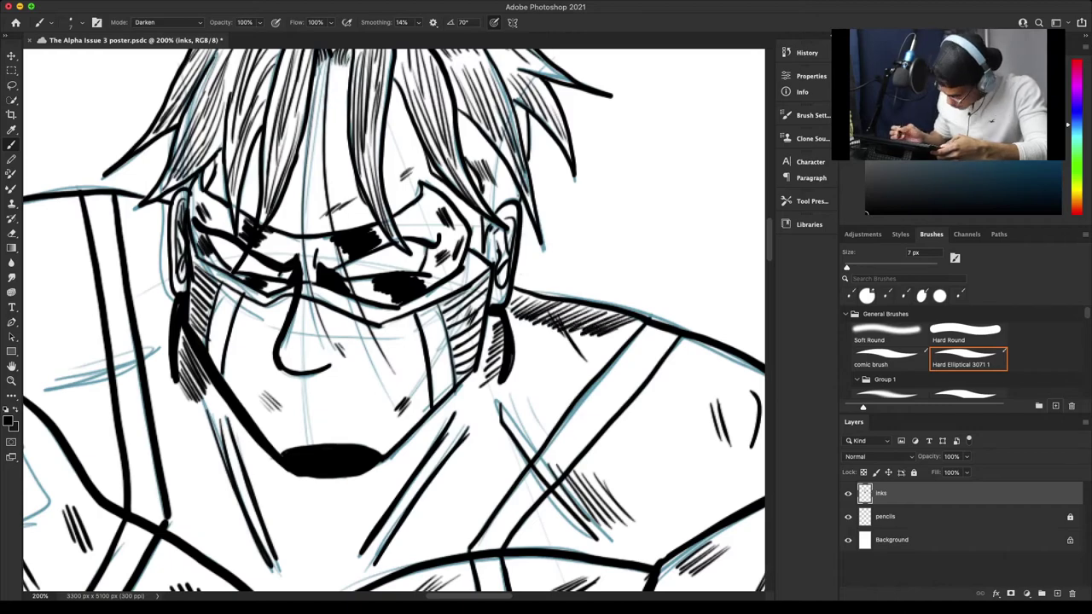
# Ink the full outline of the deltoid on the side opposite the emblem with an 8 px brush.
pyautogui.press('super+minus')
pyautogui.press('super+minus')
pyautogui.press('super+minus')
pyautogui.press('super+minus')
pyautogui.press('super+plus')
pyautogui.press('super+plus')
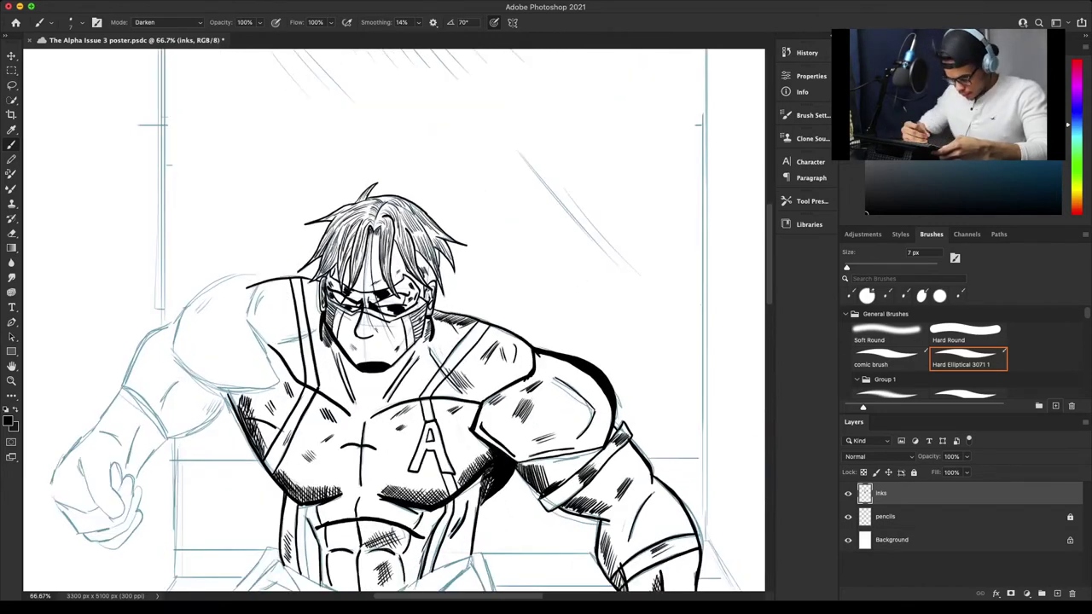
pyautogui.hotkey('ctrl', '+')
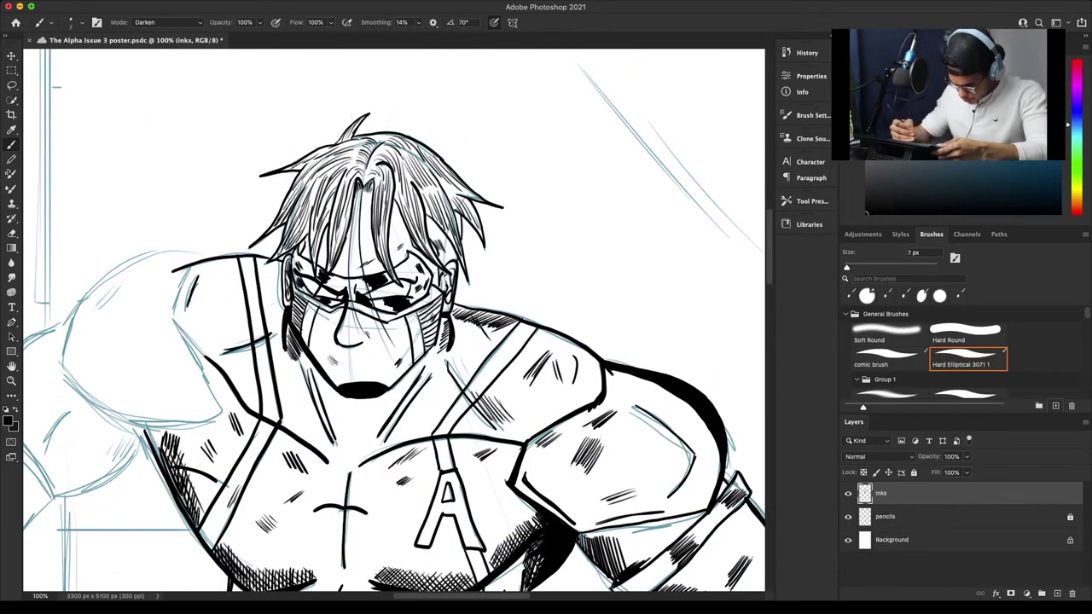
pyautogui.moveTo(213, 253)
pyautogui.mouseDown()
pyautogui.moveTo(101, 274)
pyautogui.moveTo(63, 369)
pyautogui.mouseUp()
pyautogui.moveTo(98, 280); pyautogui.dragTo(70, 331)
pyautogui.moveTo(67, 373)
pyautogui.mouseDown()
pyautogui.moveTo(131, 423)
pyautogui.moveTo(160, 429)
pyautogui.mouseUp()
pyautogui.moveTo(159, 419)
pyautogui.mouseDown()
pyautogui.moveTo(128, 416)
pyautogui.moveTo(65, 372)
pyautogui.mouseUp()
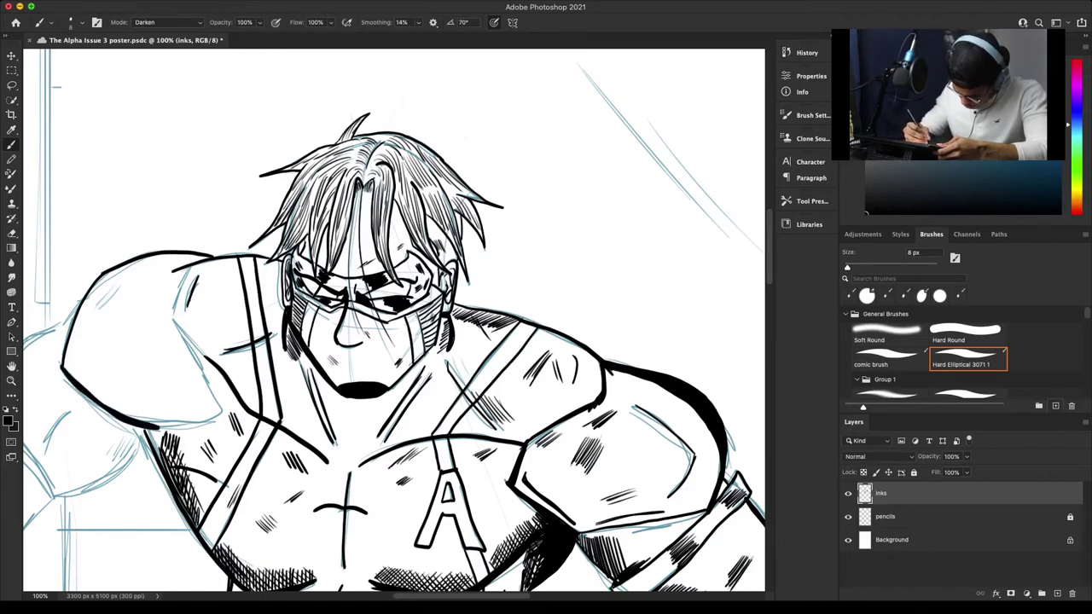
pyautogui.moveTo(190, 271)
pyautogui.mouseDown()
pyautogui.moveTo(173, 309)
pyautogui.moveTo(219, 403)
pyautogui.moveTo(157, 428)
pyautogui.mouseUp()
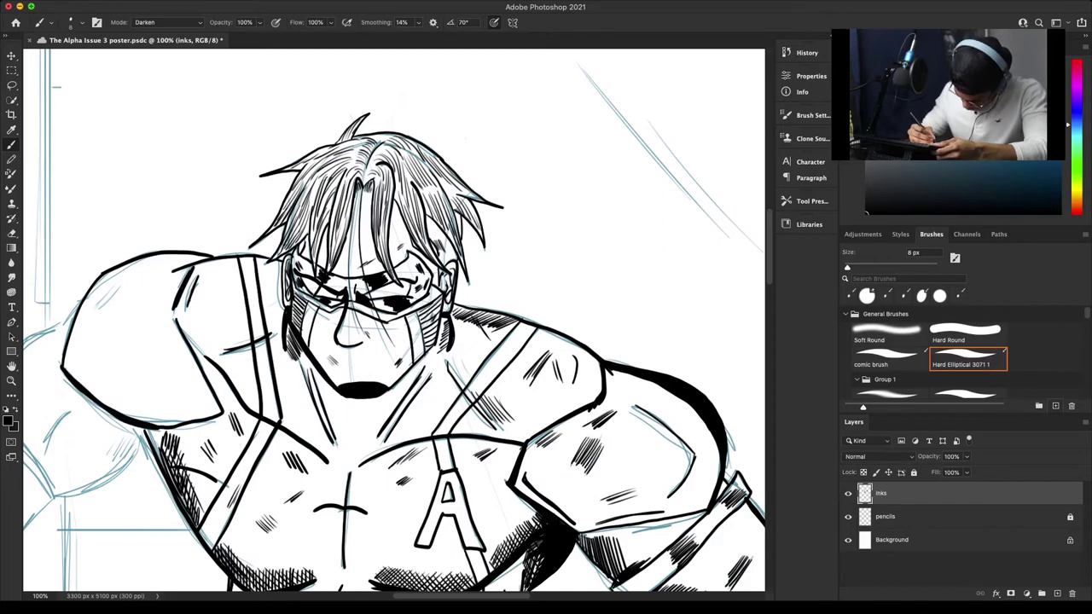
# Lasso the shadow area under the newly inked deltoid, fill it with black, deselect it and save the poster.
pyautogui.press(']')
pyautogui.press('l')
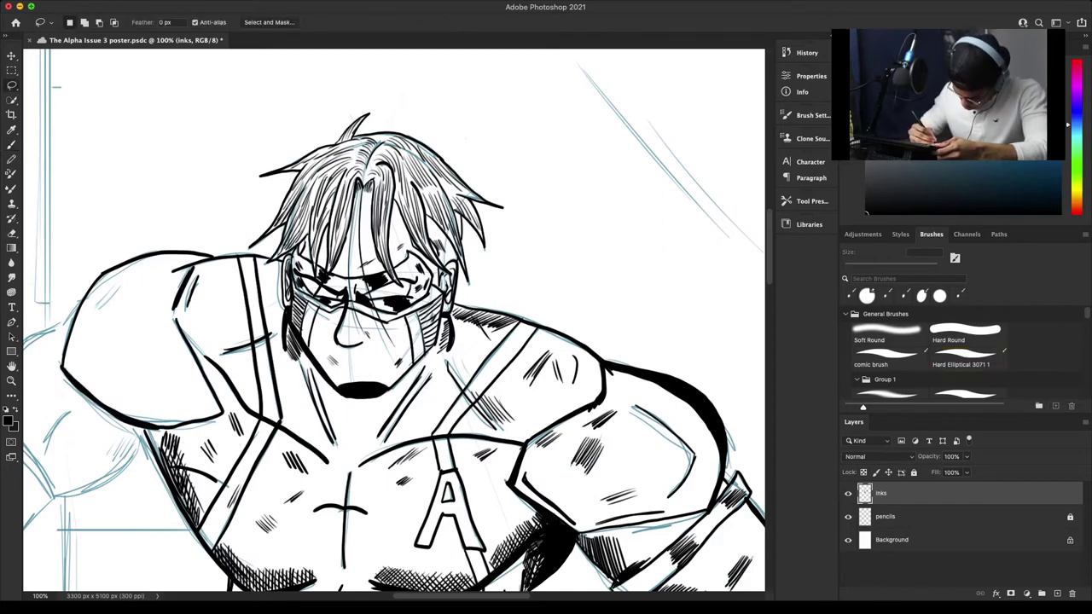
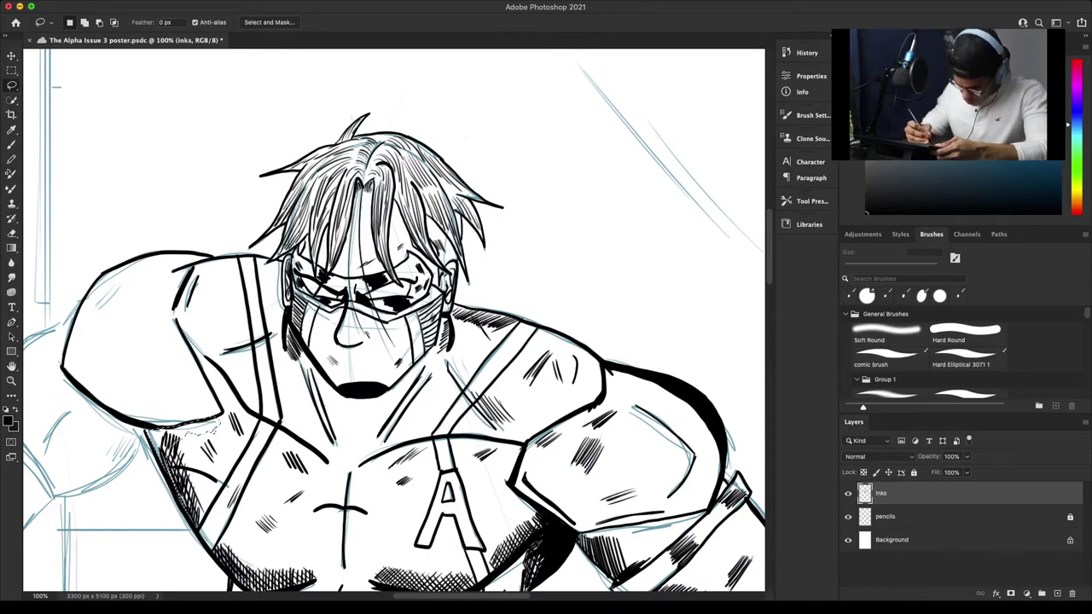
pyautogui.press('b')
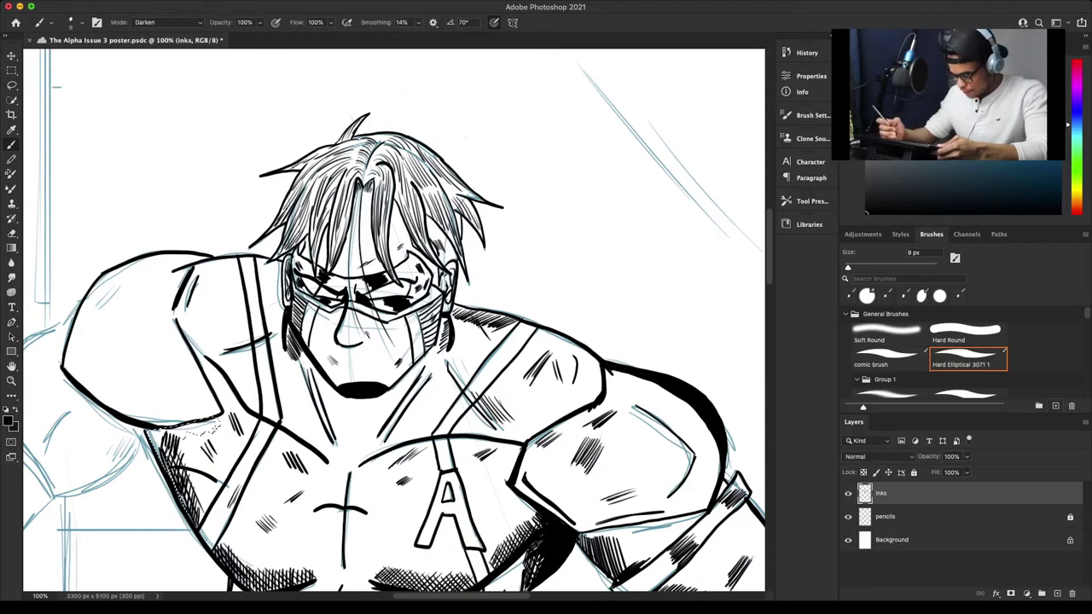
pyautogui.press('i')
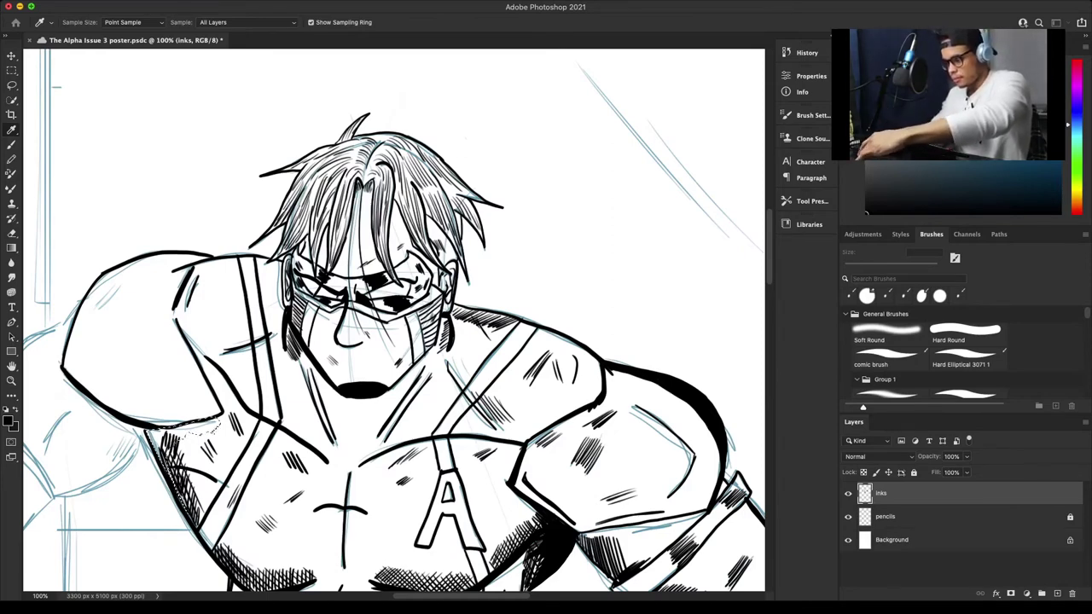
pyautogui.press('b')
pyautogui.hotkey('alt', 'BackSpace')
pyautogui.press('super+s')
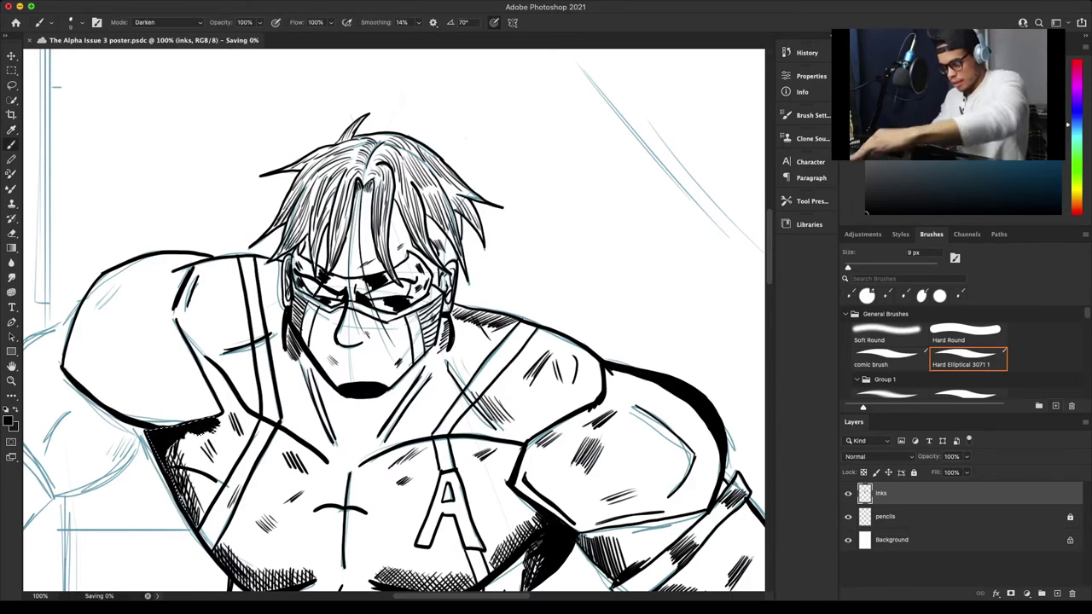
pyautogui.press('super+d')
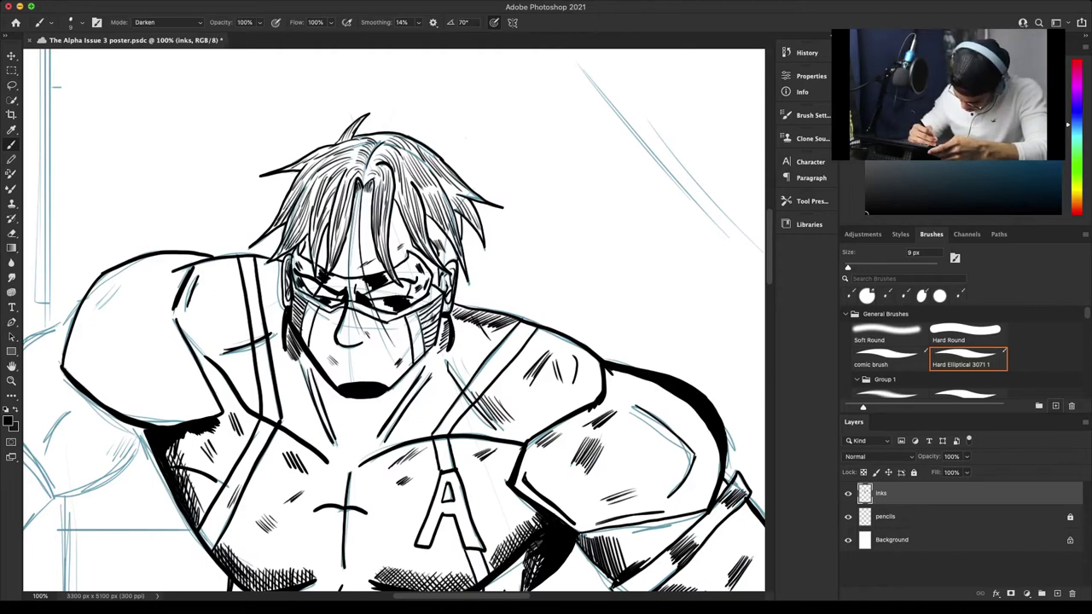
# Add short hatch strokes to the shading on the outer chest edge, opposite the emblem.
pyautogui.moveTo(213, 527); pyautogui.dragTo(202, 545)
pyautogui.moveTo(215, 529)
pyautogui.mouseDown()
pyautogui.moveTo(203, 546)
pyautogui.moveTo(206, 538)
pyautogui.mouseUp()
pyautogui.moveTo(219, 518); pyautogui.dragTo(207, 534)
pyautogui.press('super+minus')
pyautogui.press('super+minus')
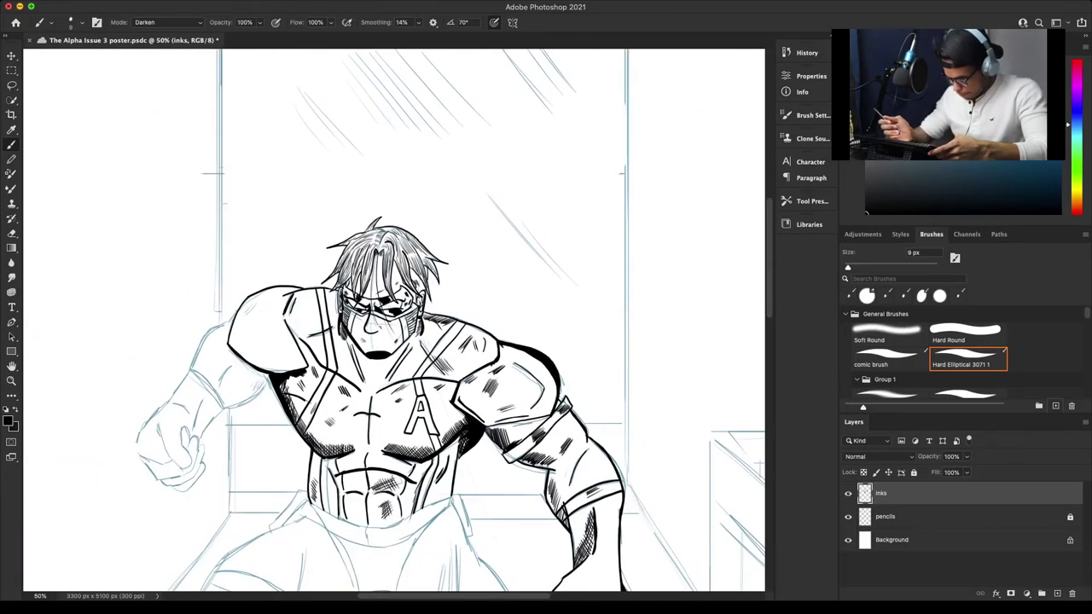
# Ink small crease strokes around both eyes of the mask and a line down the side of the nose at 6 px.
pyautogui.press('super+plus')
pyautogui.press('super+plus')
pyautogui.press('super+plus')
pyautogui.press('super+plus')
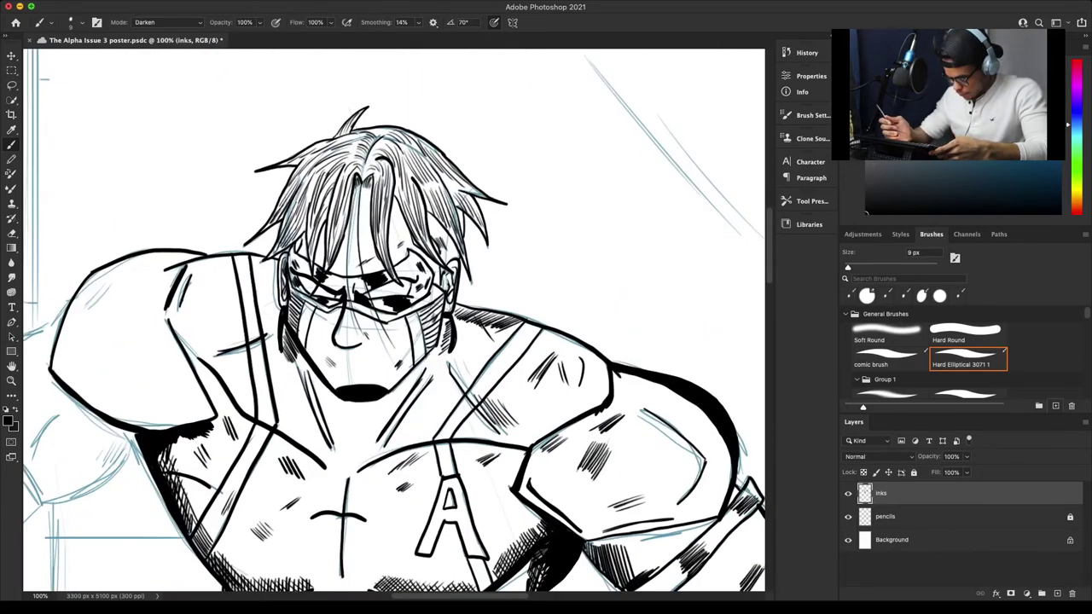
pyautogui.press('[')
pyautogui.press('[')
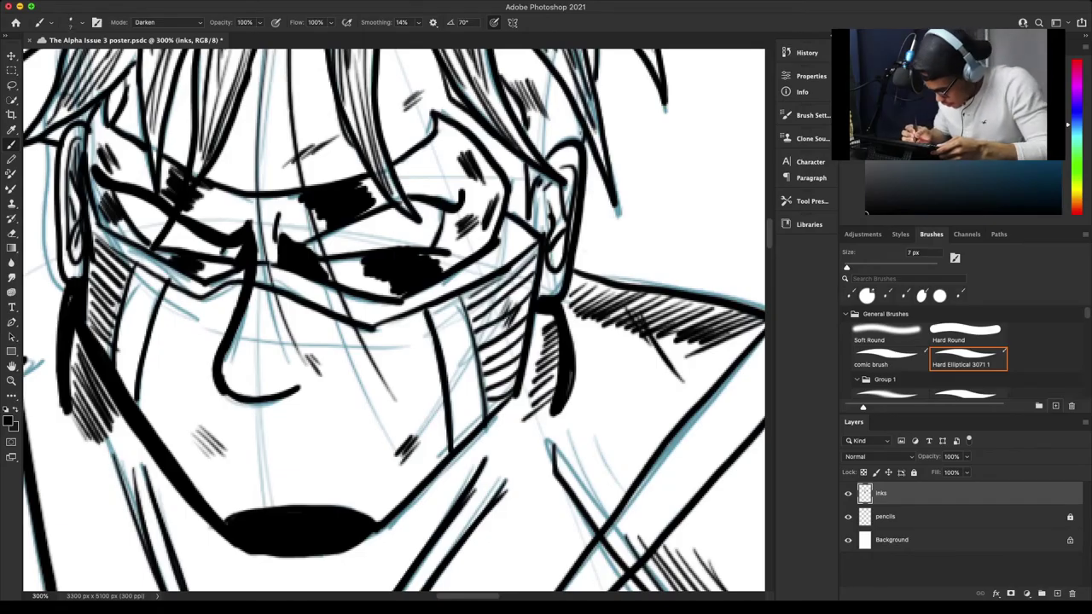
pyautogui.moveTo(362, 235); pyautogui.dragTo(405, 227)
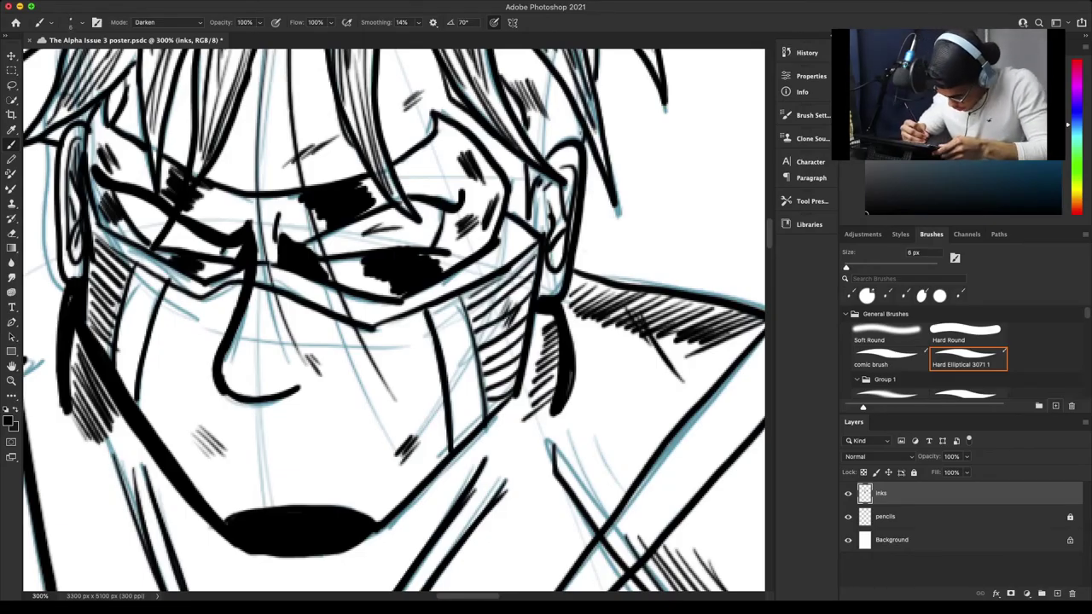
pyautogui.moveTo(149, 217); pyautogui.dragTo(193, 239)
pyautogui.press('super+minus')
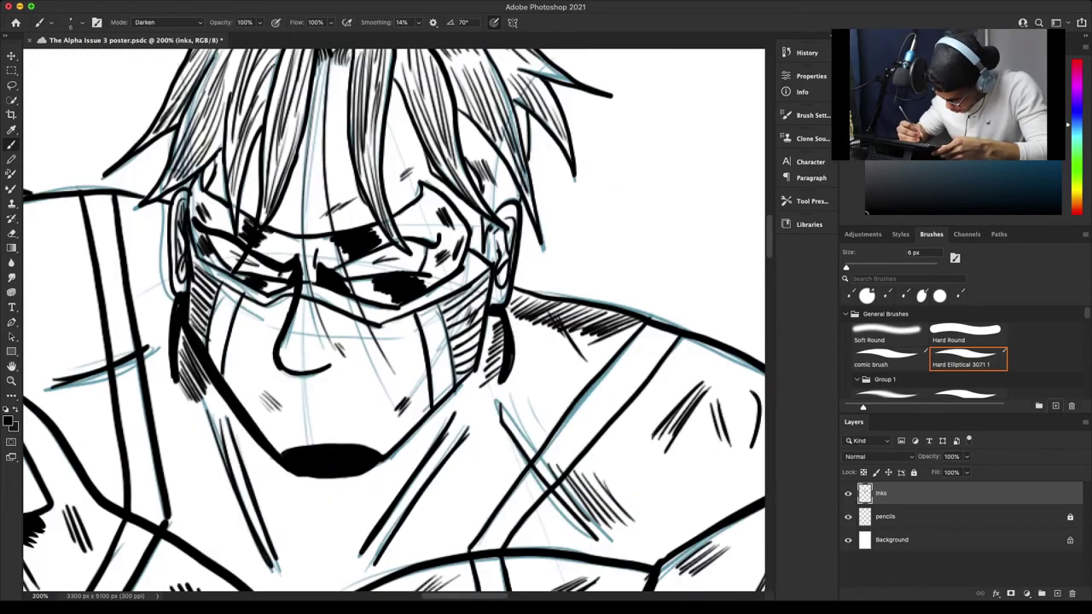
pyautogui.press('super+equal')
pyautogui.moveTo(279, 269)
pyautogui.mouseDown()
pyautogui.moveTo(259, 356)
pyautogui.moveTo(286, 277)
pyautogui.mouseUp()
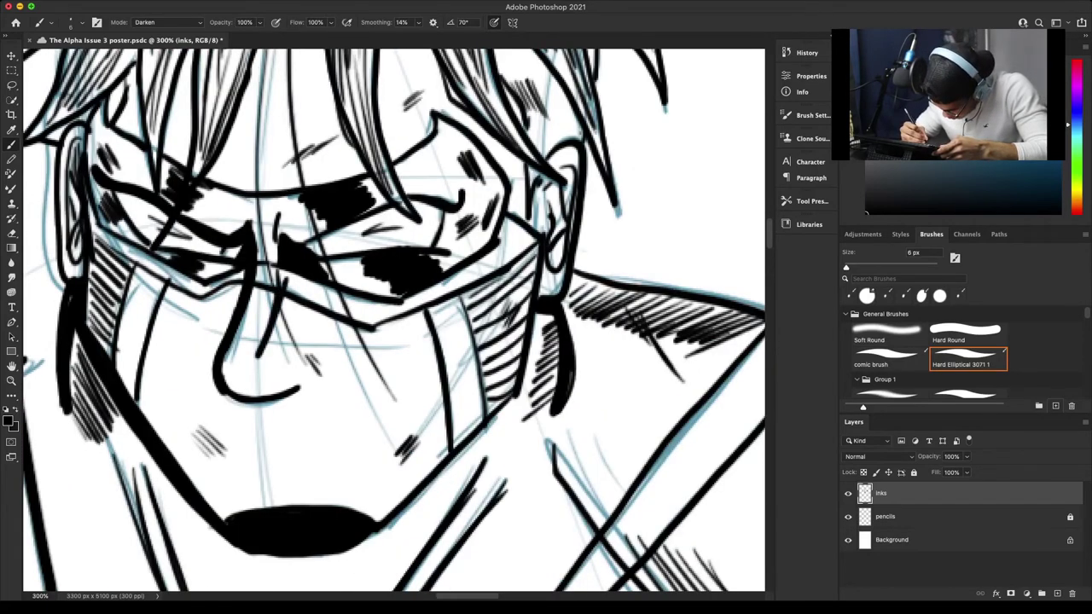
pyautogui.moveTo(266, 350); pyautogui.dragTo(258, 362)
# Reinforce the outer edge of the deltoid opposite the emblem and hatch shading patches across the muscle at 6 px.
pyautogui.press('super+minus')
pyautogui.press('super+minus')
pyautogui.press('super+minus')
pyautogui.press('super+minus')
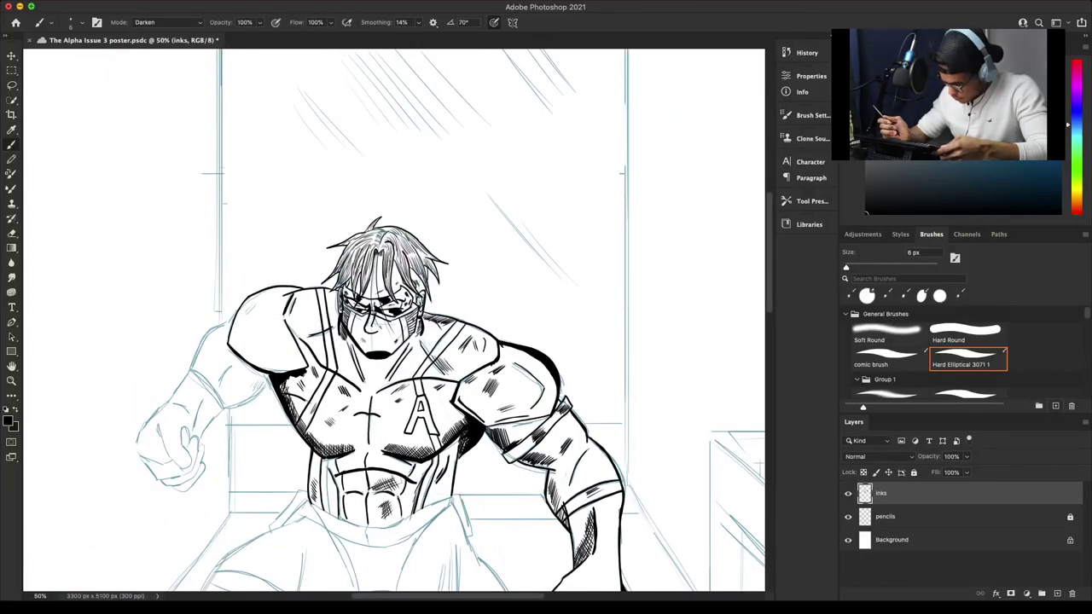
pyautogui.press('super+minus')
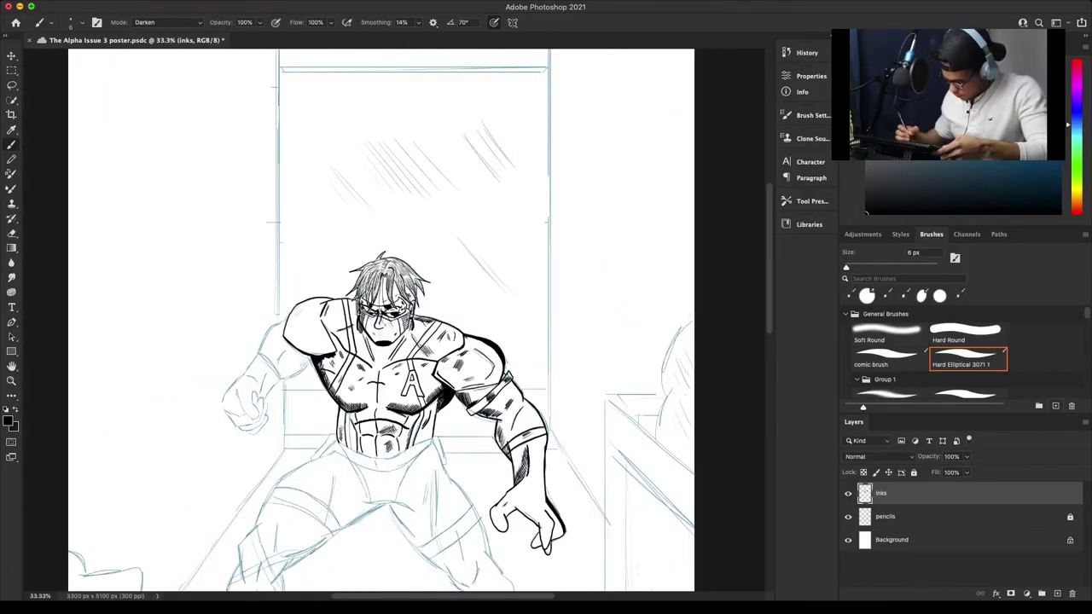
pyautogui.hscroll(-5, 394, 320)
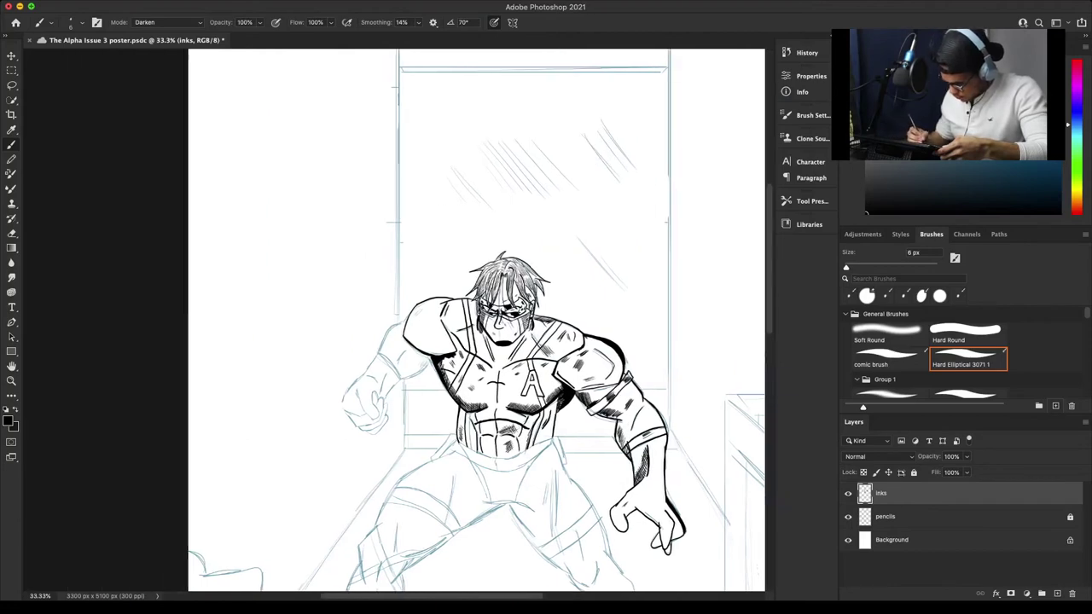
pyautogui.press('super+plus')
pyautogui.press('super+plus')
pyautogui.press('super+plus')
pyautogui.press('super+plus')
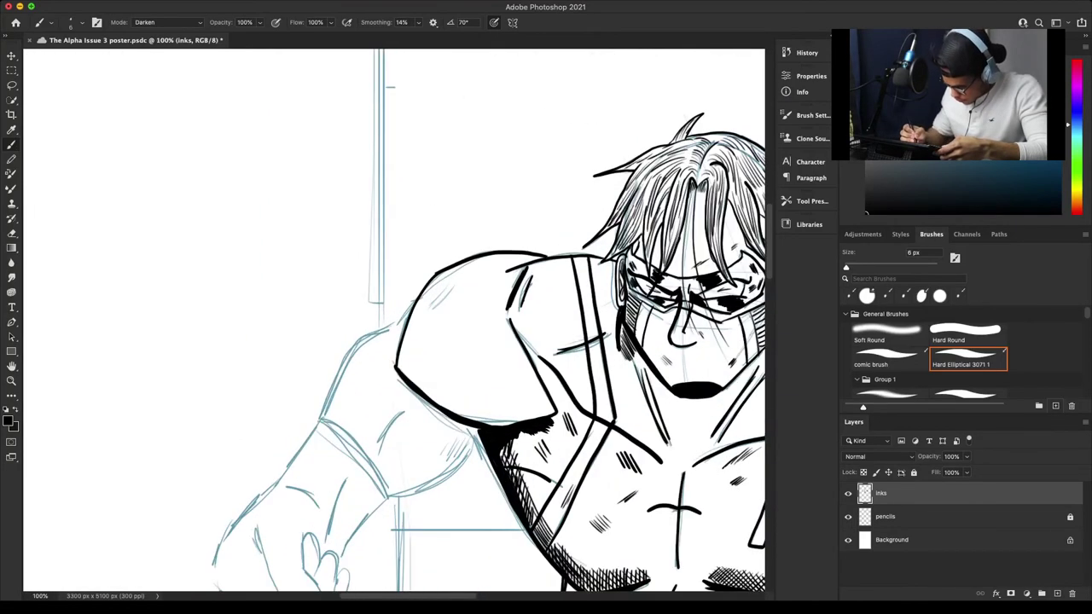
pyautogui.moveTo(414, 303); pyautogui.dragTo(393, 338)
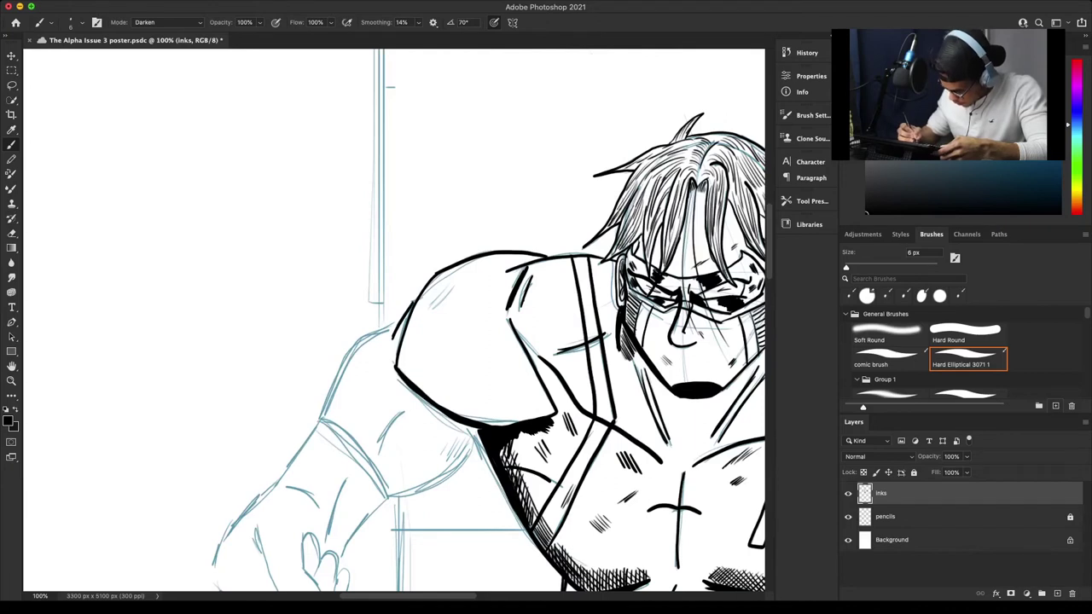
pyautogui.moveTo(435, 306); pyautogui.dragTo(461, 286)
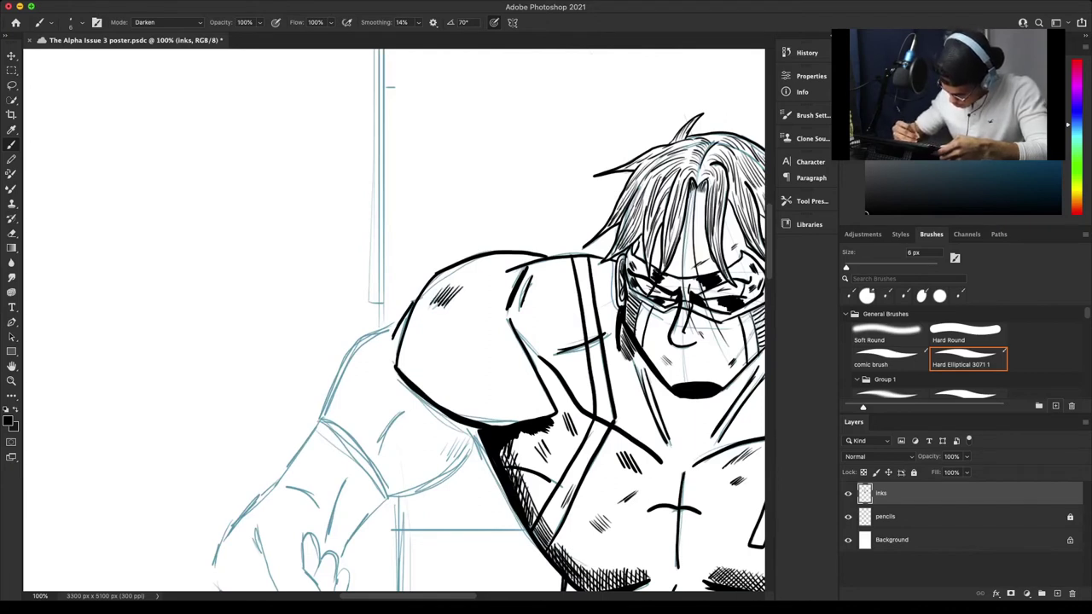
pyautogui.moveTo(461, 408)
pyautogui.mouseDown()
pyautogui.moveTo(504, 418)
pyautogui.moveTo(520, 350)
pyautogui.mouseUp()
pyautogui.moveTo(497, 306); pyautogui.dragTo(507, 275)
pyautogui.moveTo(488, 307); pyautogui.dragTo(505, 273)
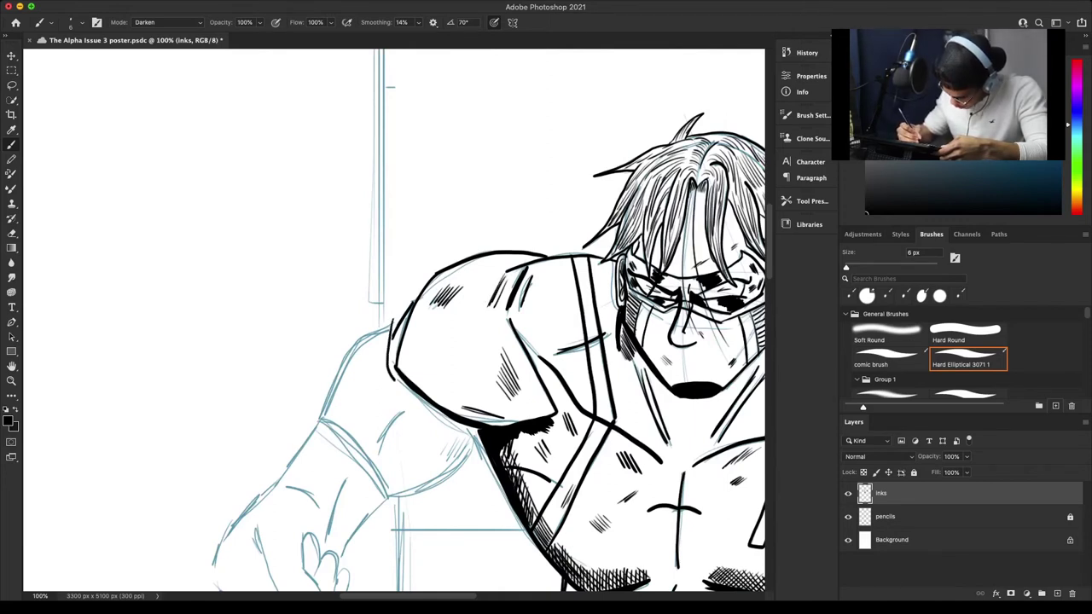
# Ink the narrow sleeve band that wraps the outer and lower edge of the deltoid.
pyautogui.moveTo(393, 381); pyautogui.dragTo(463, 437)
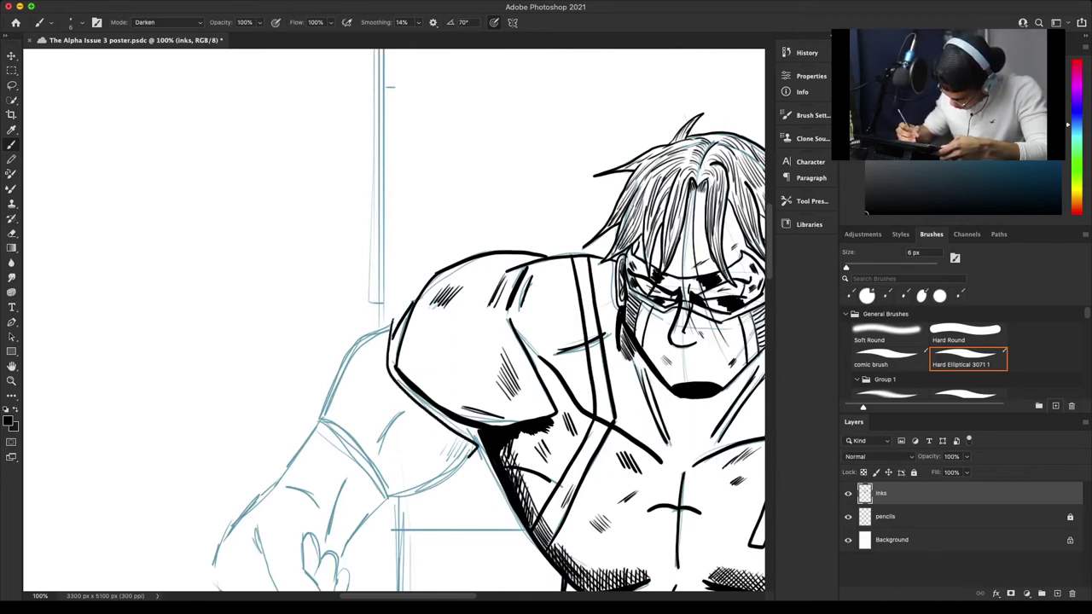
pyautogui.moveTo(384, 337)
pyautogui.mouseDown()
pyautogui.moveTo(381, 366)
pyautogui.moveTo(411, 415)
pyautogui.moveTo(497, 476)
pyautogui.mouseUp()
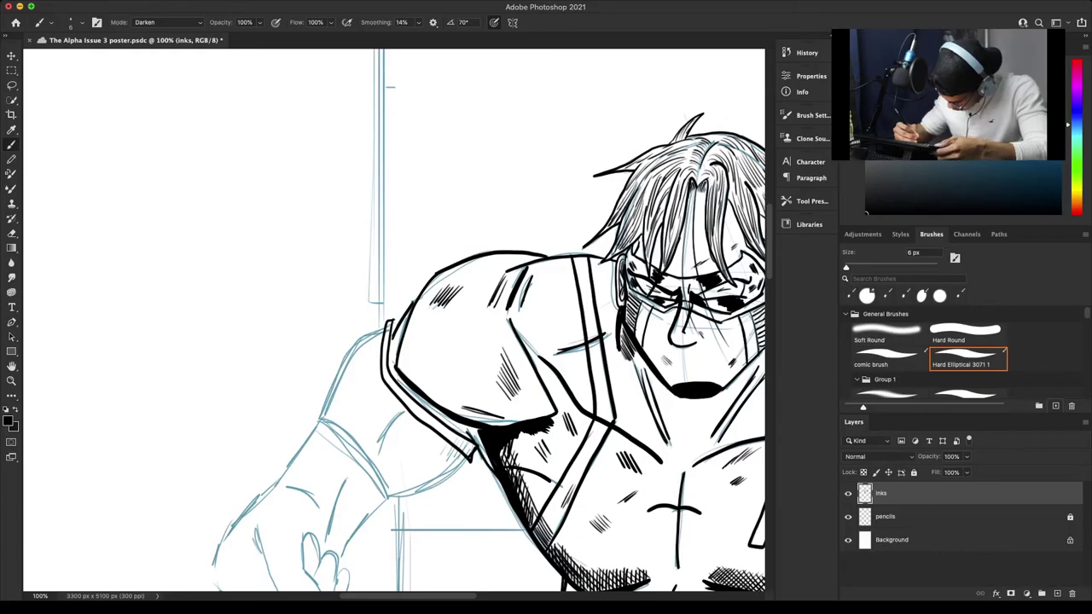
# Enlarge the brush and blacken the shadow at the armpit and along the deltoid's lower edge.
pyautogui.press(']')
pyautogui.press(']')
pyautogui.press(']')
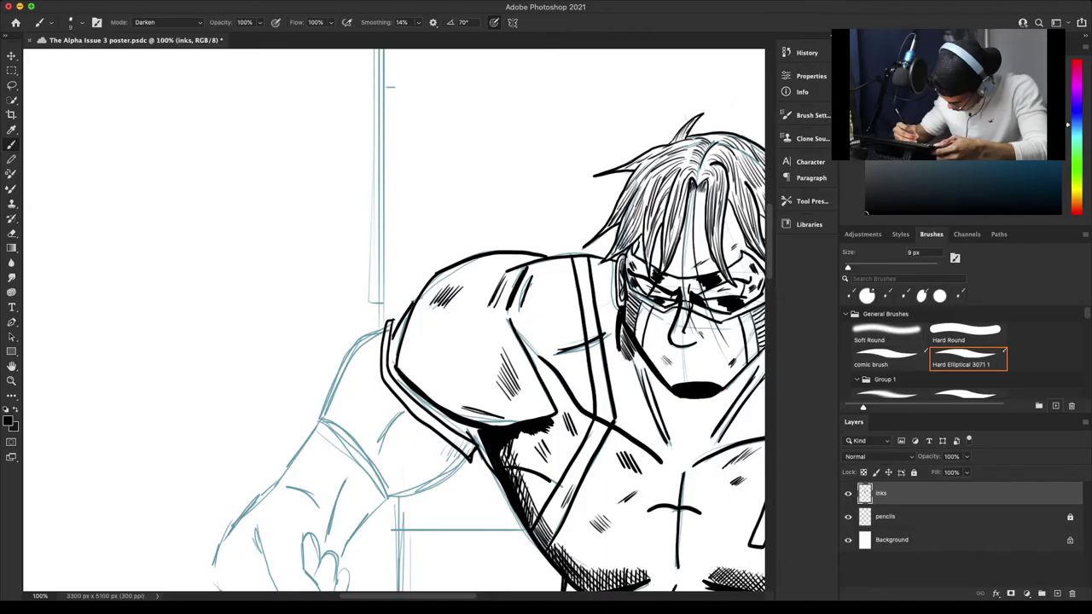
pyautogui.press(']')
pyautogui.press(']')
pyautogui.press(']')
pyautogui.press(']')
pyautogui.press(']')
pyautogui.press(']')
pyautogui.press(']')
pyautogui.moveTo(475, 433); pyautogui.dragTo(539, 543)
pyautogui.moveTo(449, 420); pyautogui.dragTo(469, 437)
pyautogui.moveTo(436, 409); pyautogui.dragTo(471, 438)
pyautogui.moveTo(439, 414); pyautogui.dragTo(463, 435)
# Ink the underside contour of the upper arm from the armpit to the armband with an 8 px brush.
pyautogui.press('[')
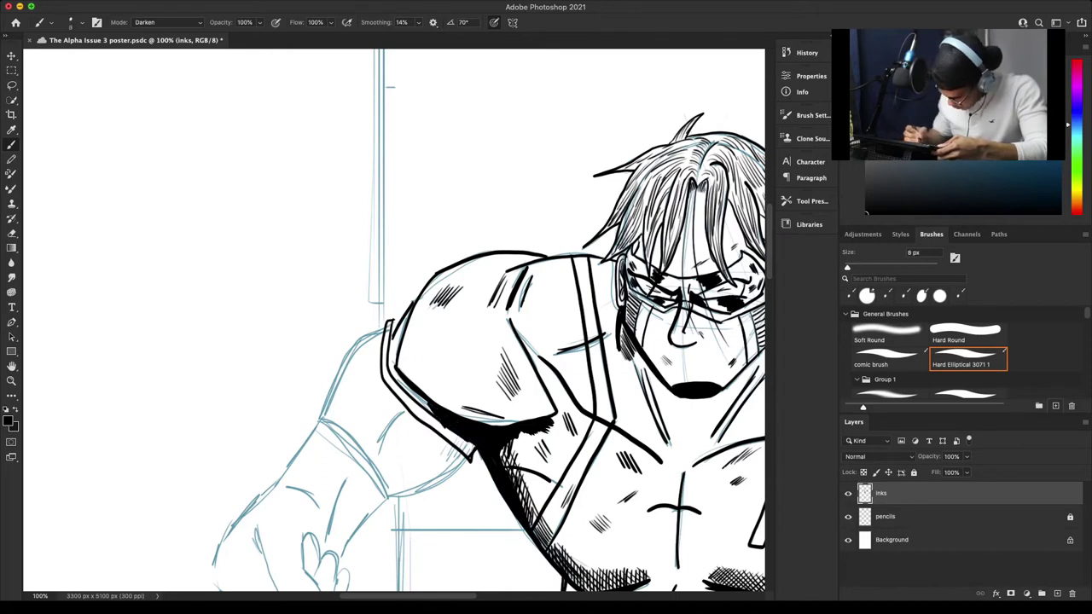
pyautogui.moveTo(459, 469); pyautogui.dragTo(389, 496)
pyautogui.moveTo(389, 496); pyautogui.dragTo(468, 463)
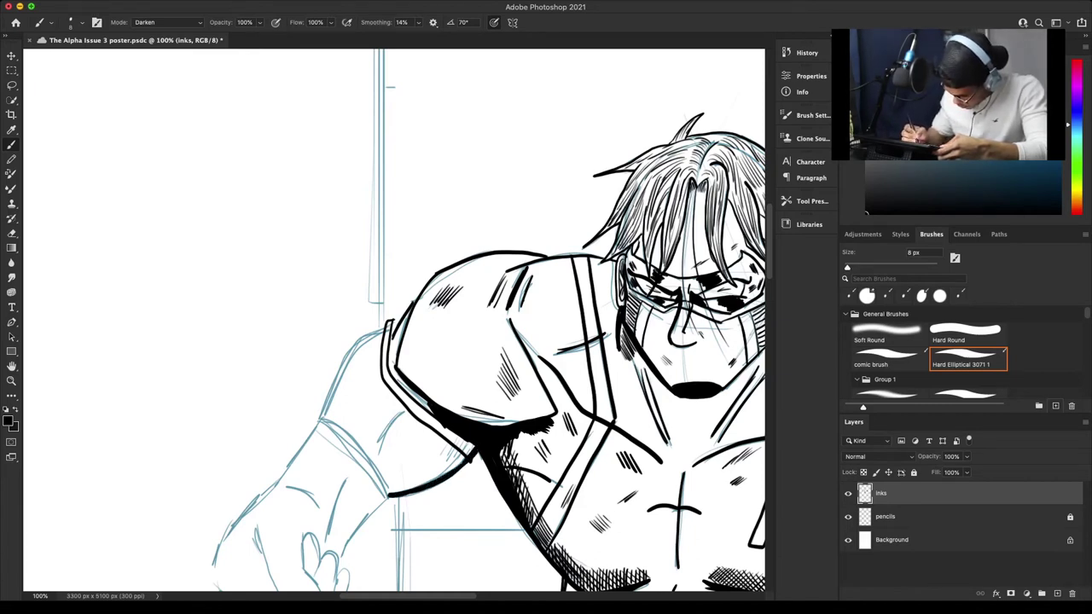
# Ink the upper arm's outer contour and muscle crease on the fist side, and crosshatch the shadow along its underside at 6 px.
pyautogui.moveTo(376, 332)
pyautogui.mouseDown()
pyautogui.moveTo(321, 420)
pyautogui.moveTo(351, 347)
pyautogui.moveTo(389, 322)
pyautogui.moveTo(335, 383)
pyautogui.moveTo(321, 420)
pyautogui.mouseUp()
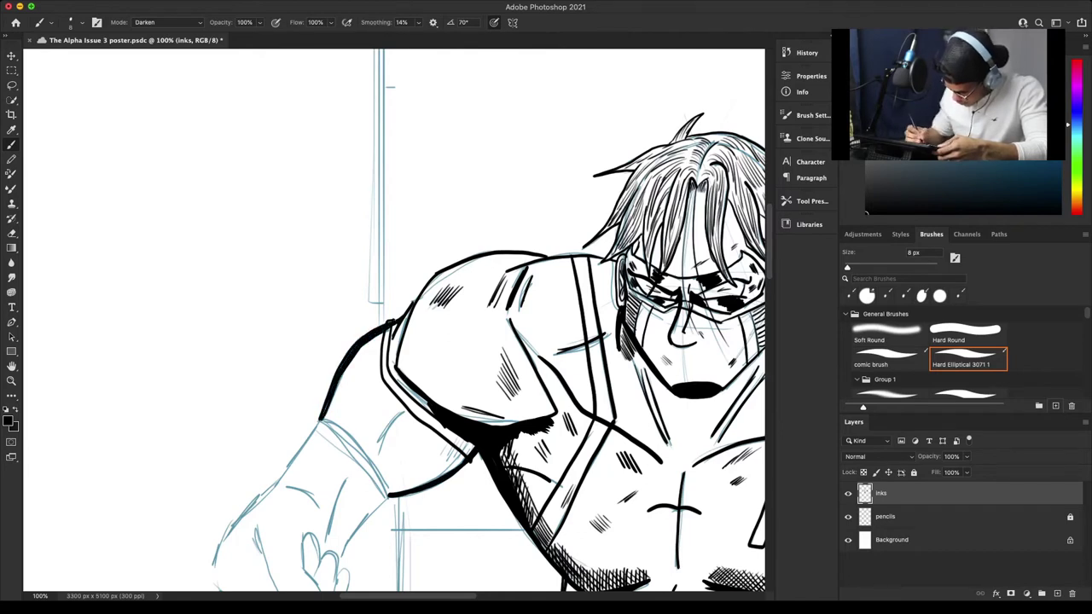
pyautogui.moveTo(401, 413); pyautogui.dragTo(381, 444)
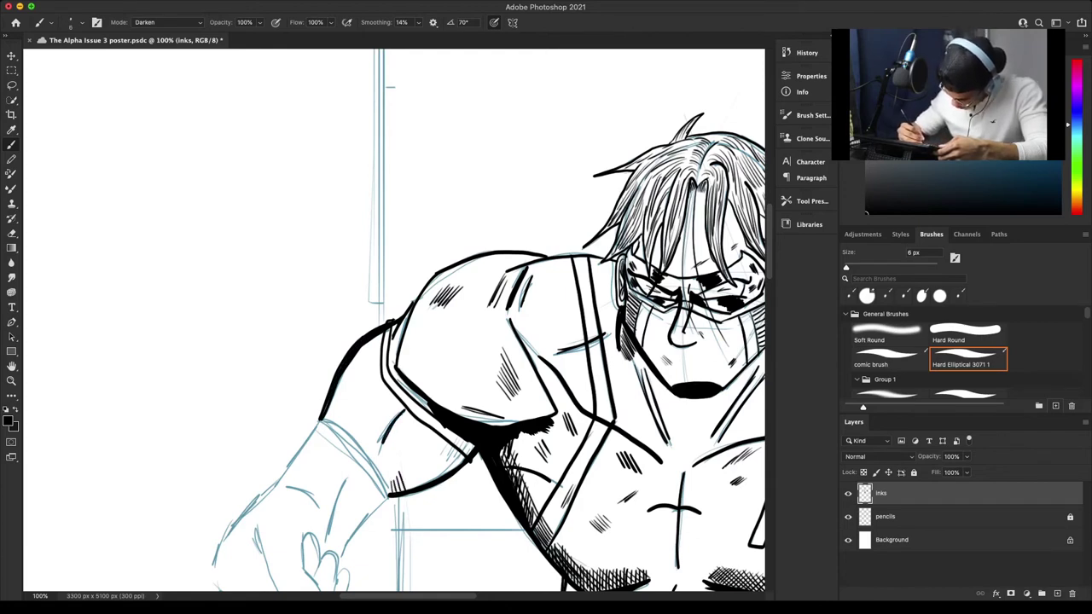
pyautogui.moveTo(427, 461)
pyautogui.mouseDown()
pyautogui.moveTo(408, 485)
pyautogui.moveTo(446, 453)
pyautogui.mouseUp()
pyautogui.moveTo(472, 435); pyautogui.dragTo(408, 489)
pyautogui.moveTo(424, 453); pyautogui.dragTo(419, 485)
pyautogui.moveTo(437, 445); pyautogui.dragTo(431, 481)
pyautogui.moveTo(448, 443); pyautogui.dragTo(433, 479)
pyautogui.moveTo(454, 445); pyautogui.dragTo(451, 471)
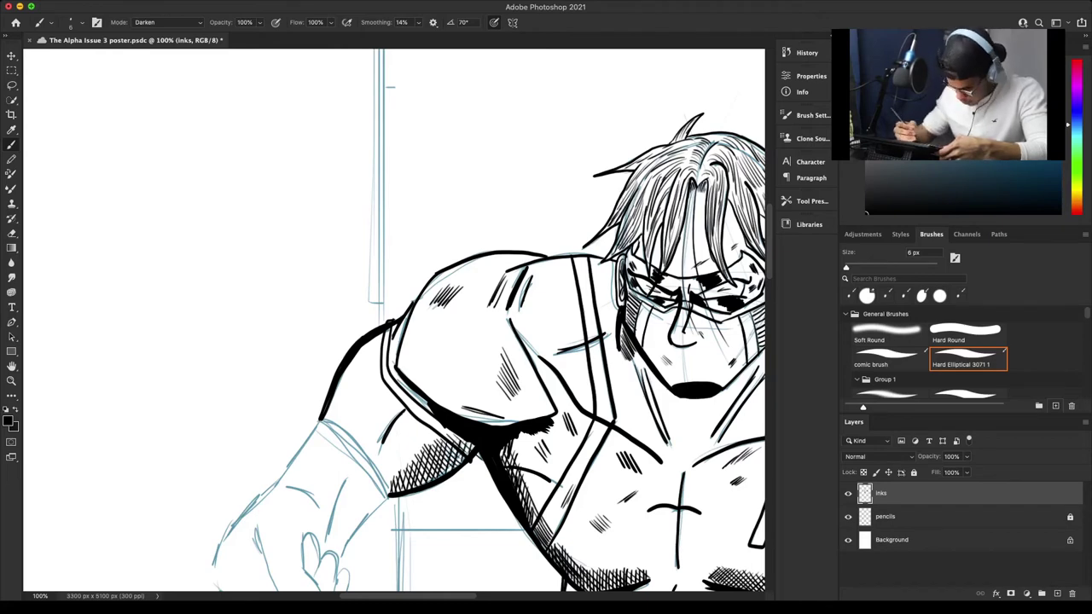
# Hatch a shading patch alongside the muscle crease in the middle of the upper arm.
pyautogui.hotkey('ctrl', '+')
pyautogui.hotkey('ctrl', '-')
pyautogui.hotkey('ctrl', '-')
pyautogui.hotkey('ctrl', '+')
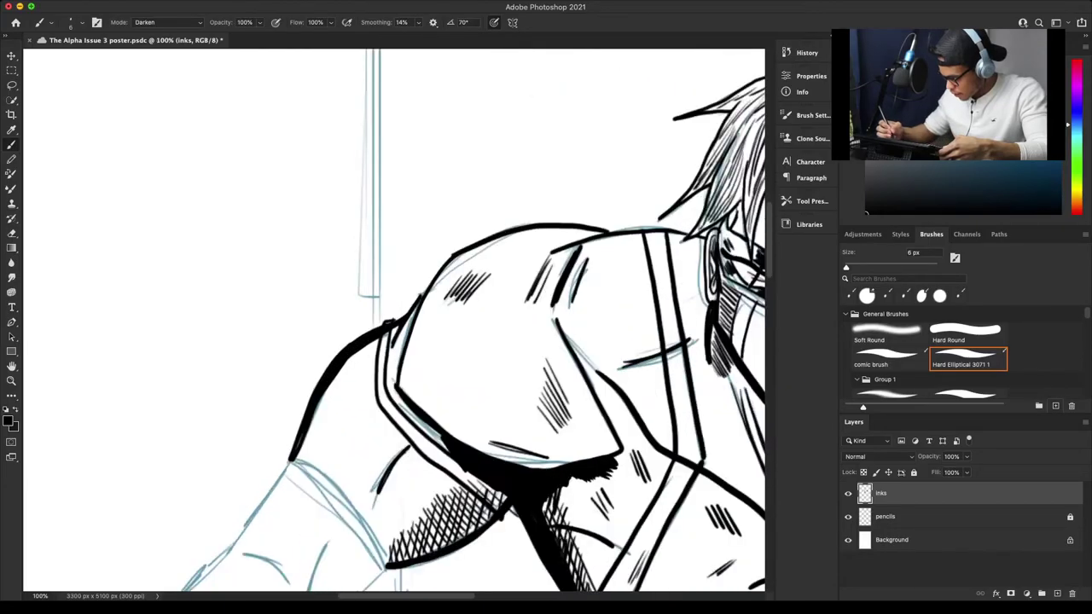
pyautogui.hotkey('ctrl', '+')
pyautogui.scroll(1, 394, 320)
pyautogui.scroll(-8, 394, 320)
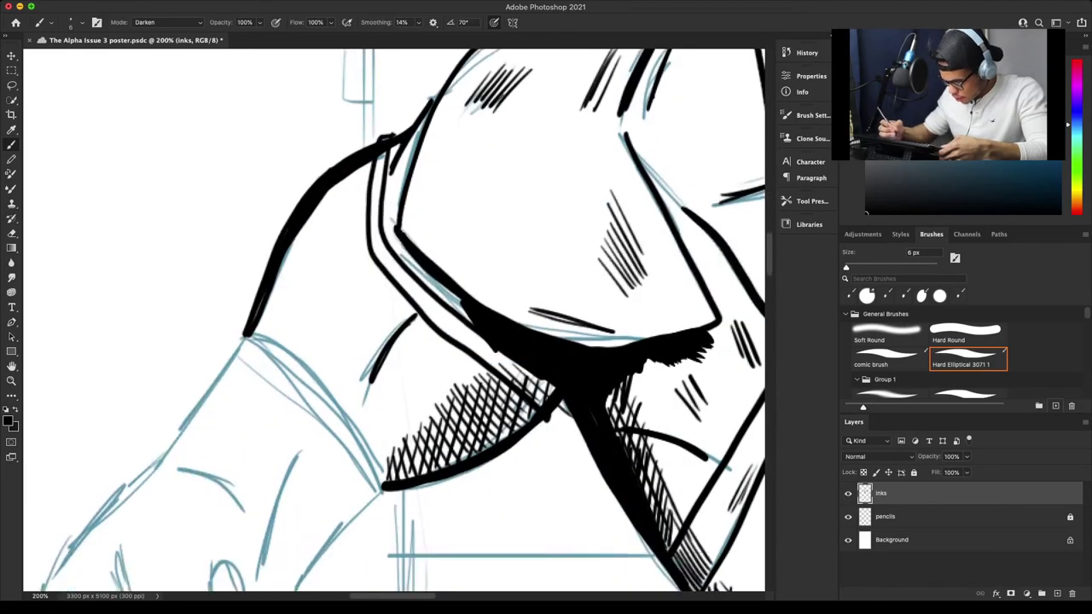
pyautogui.moveTo(360, 327); pyautogui.dragTo(348, 346)
pyautogui.moveTo(364, 307); pyautogui.dragTo(352, 335)
pyautogui.moveTo(370, 288)
pyautogui.mouseDown()
pyautogui.moveTo(355, 326)
pyautogui.moveTo(359, 306)
pyautogui.mouseUp()
pyautogui.moveTo(376, 273)
pyautogui.mouseDown()
pyautogui.moveTo(361, 324)
pyautogui.moveTo(366, 309)
pyautogui.mouseUp()
pyautogui.moveTo(386, 266); pyautogui.dragTo(379, 298)
pyautogui.moveTo(401, 259); pyautogui.dragTo(387, 297)
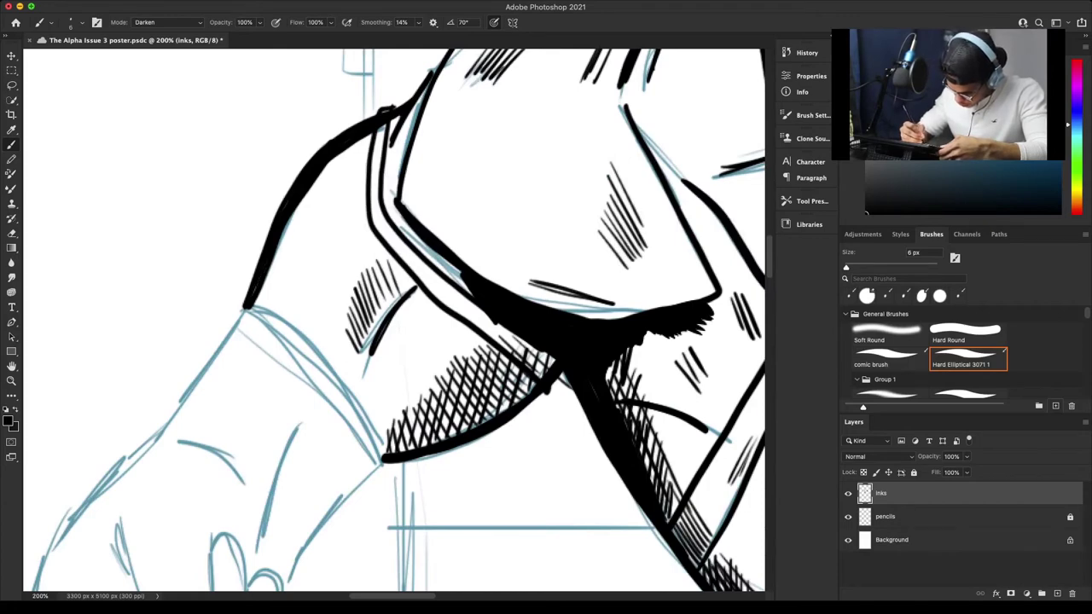
# Ink both edges of the band below the upper arm and the forearm's outer contour down around the back of the fist.
pyautogui.moveTo(247, 307)
pyautogui.mouseDown()
pyautogui.moveTo(335, 366)
pyautogui.moveTo(384, 460)
pyautogui.mouseUp()
pyautogui.moveTo(248, 309)
pyautogui.mouseDown()
pyautogui.moveTo(222, 334)
pyautogui.moveTo(264, 357)
pyautogui.moveTo(374, 471)
pyautogui.mouseUp()
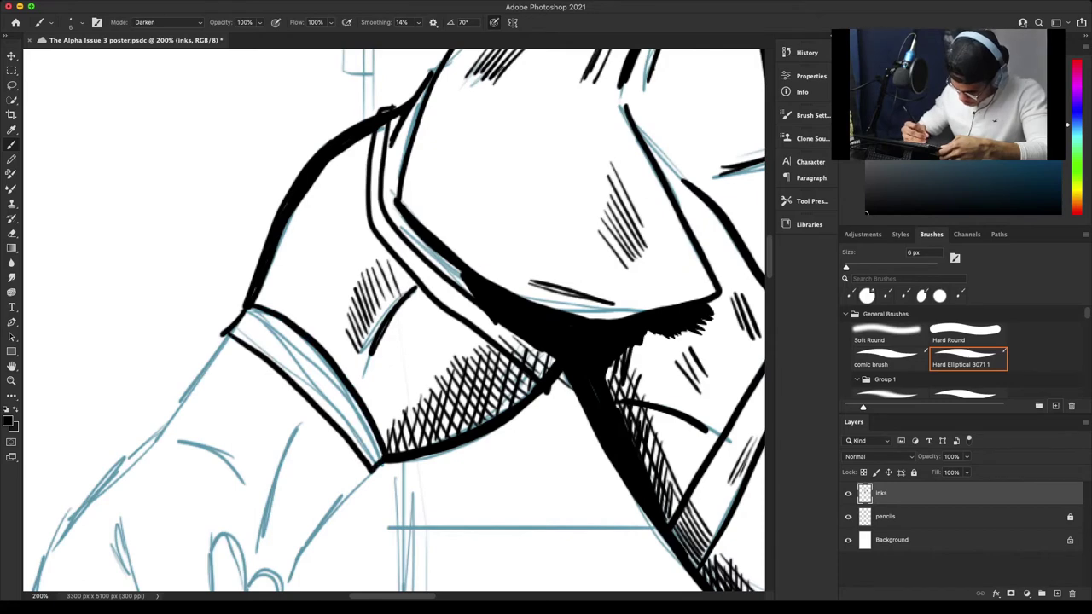
pyautogui.press('super+minus')
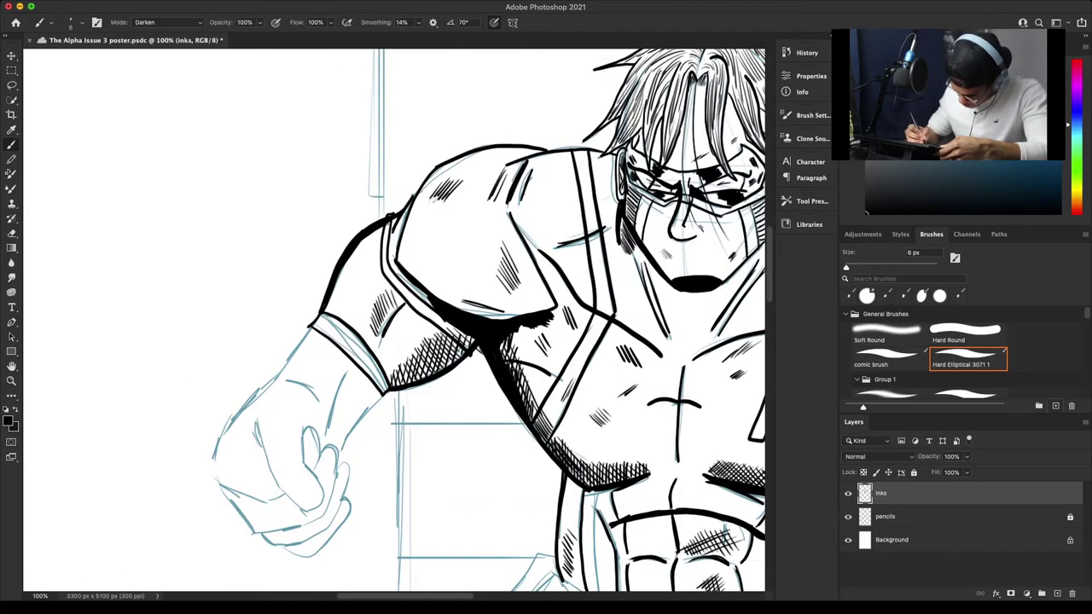
pyautogui.moveTo(309, 327)
pyautogui.mouseDown()
pyautogui.moveTo(212, 453)
pyautogui.moveTo(226, 490)
pyautogui.moveTo(265, 502)
pyautogui.mouseUp()
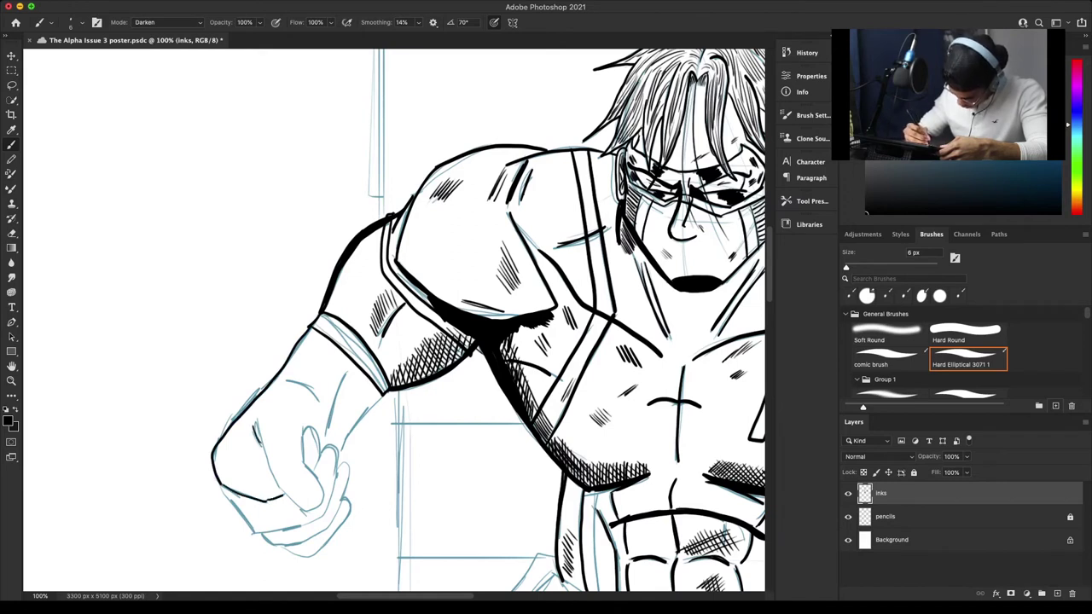
# Ink the thumb and the forearm's inner creases, and outline the forearm's underside from the band to the fist.
pyautogui.moveTo(257, 422); pyautogui.dragTo(271, 470)
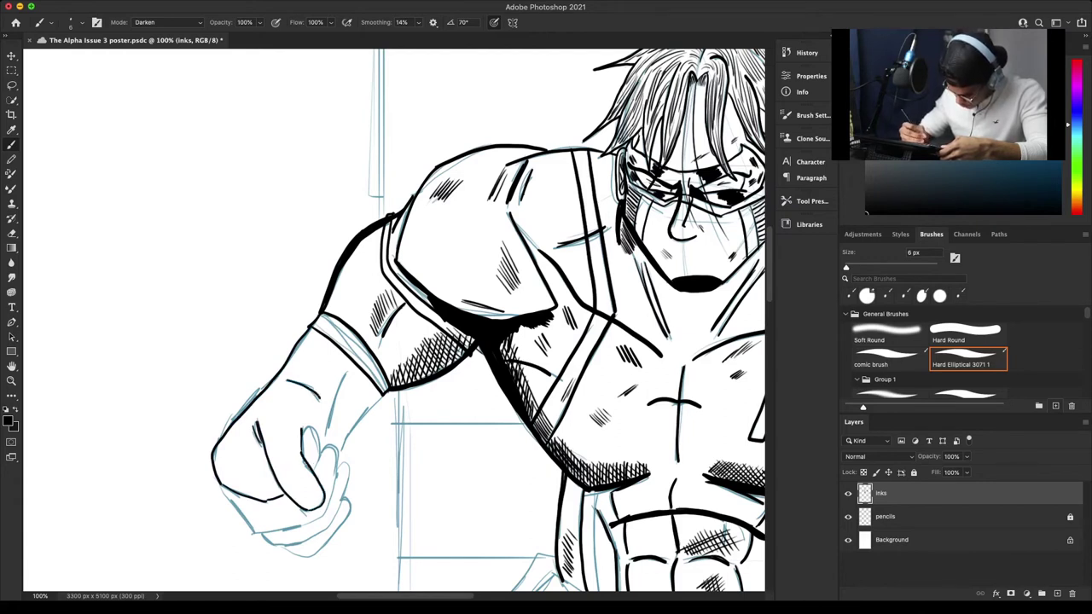
pyautogui.moveTo(294, 381)
pyautogui.mouseDown()
pyautogui.moveTo(320, 399)
pyautogui.moveTo(325, 433)
pyautogui.moveTo(338, 391)
pyautogui.mouseUp()
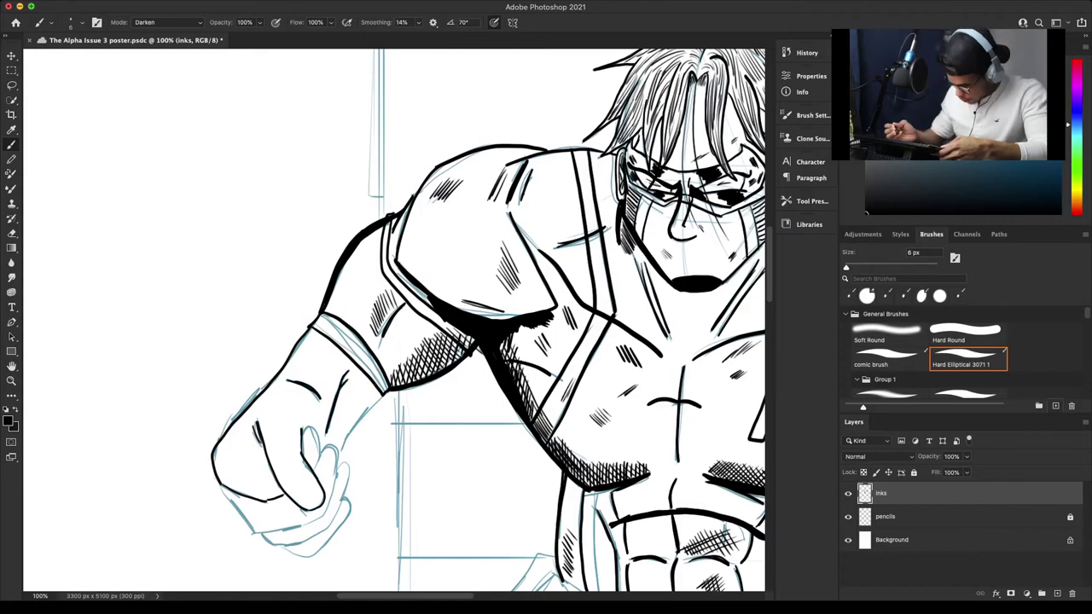
pyautogui.press('super+minus')
pyautogui.press('super+equal')
pyautogui.press('super+equal')
pyautogui.scroll(-5, 394, 321)
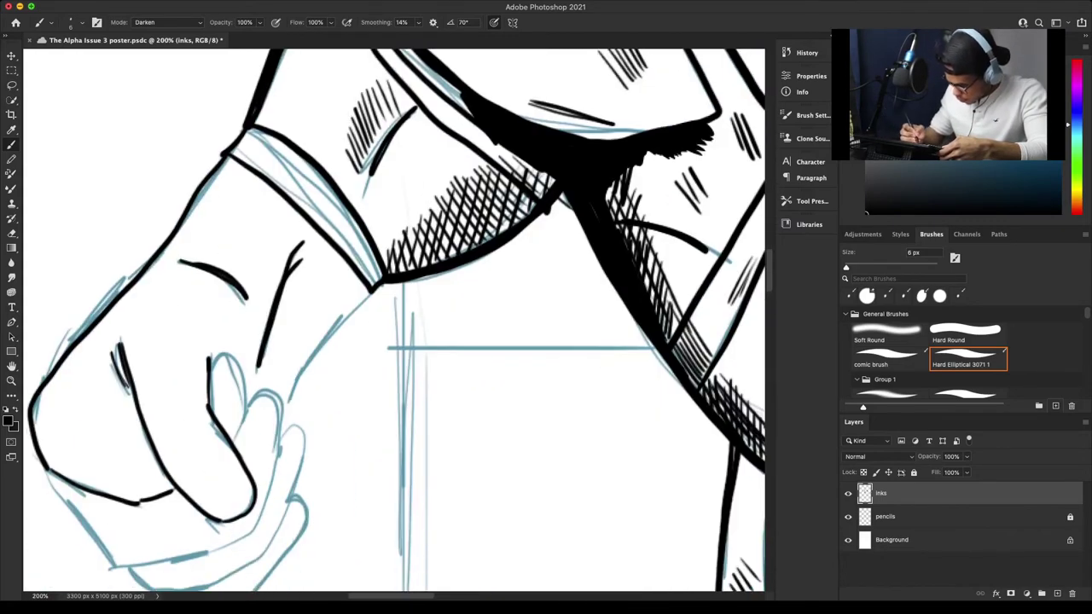
pyautogui.moveTo(372, 293); pyautogui.dragTo(283, 413)
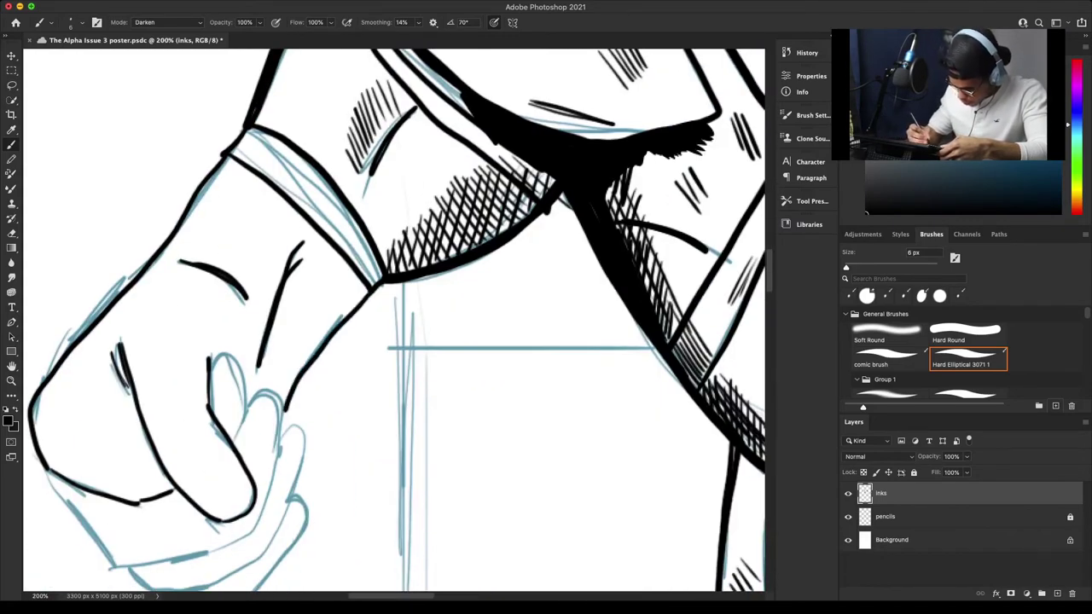
# Outline the uppermost curled fingertip behind the thumb and fill it with diagonal hatching.
pyautogui.moveTo(216, 356)
pyautogui.mouseDown()
pyautogui.moveTo(244, 379)
pyautogui.moveTo(246, 418)
pyautogui.moveTo(234, 438)
pyautogui.moveTo(214, 432)
pyautogui.mouseUp()
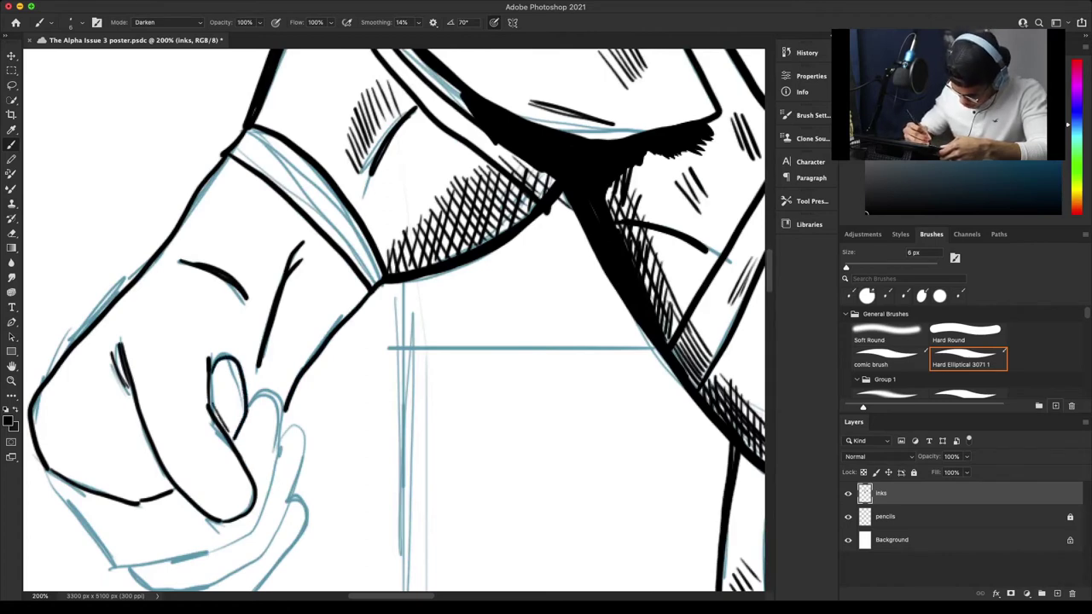
pyautogui.moveTo(232, 392)
pyautogui.mouseDown()
pyautogui.moveTo(215, 426)
pyautogui.moveTo(213, 413)
pyautogui.mouseUp()
pyautogui.moveTo(242, 367); pyautogui.dragTo(224, 416)
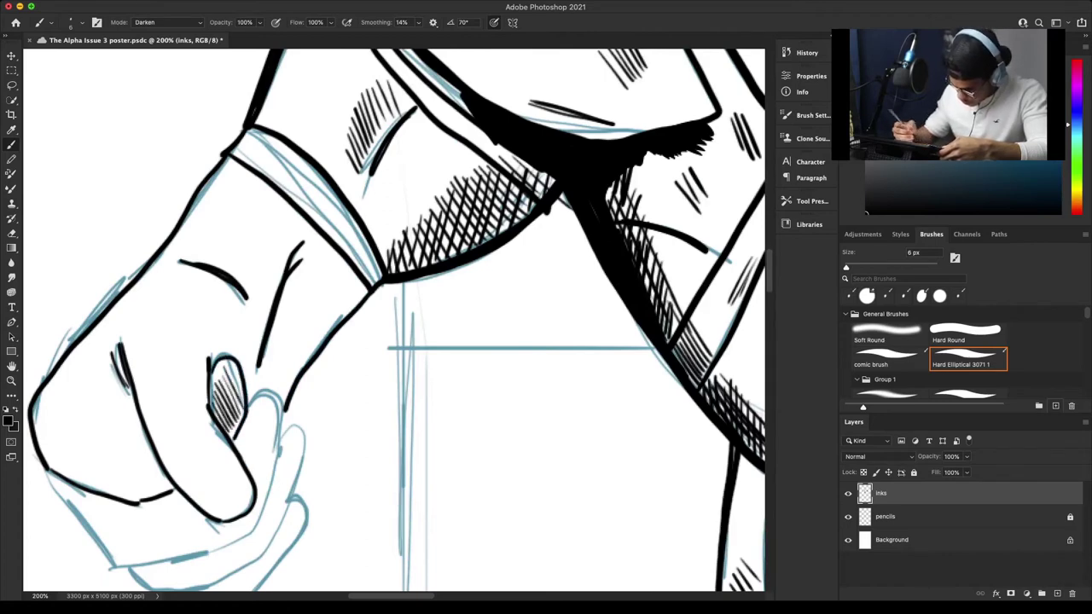
# Ink the second curled finger and the fist's lower edge, and hatch the finger's shaded inner surface.
pyautogui.press('super+minus')
pyautogui.press('super+minus')
pyautogui.press('super+equal')
pyautogui.press('super+equal')
pyautogui.scroll(-5, 395, 320)
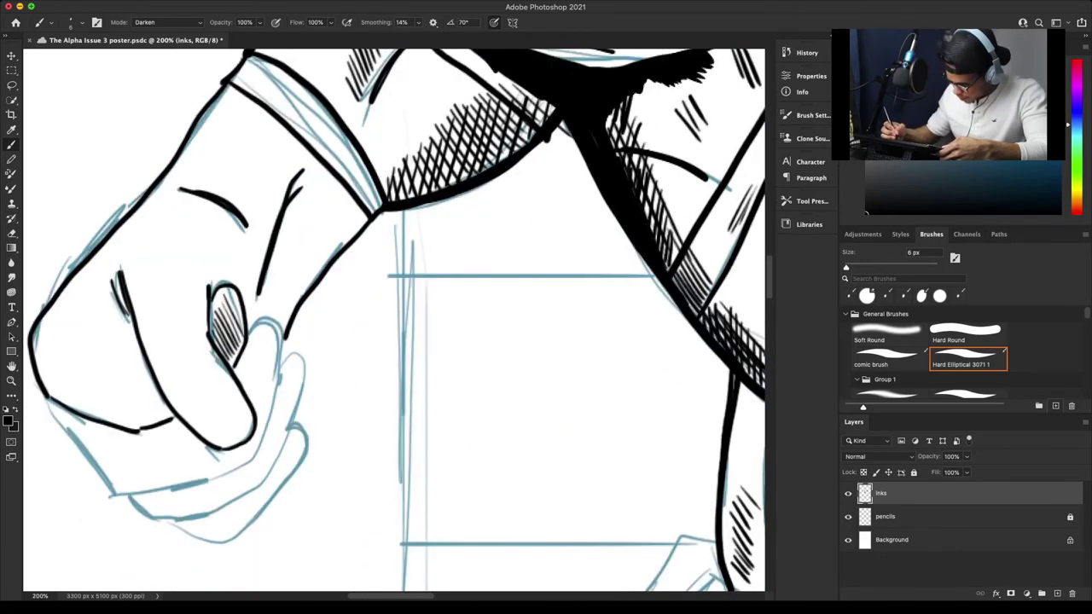
pyautogui.moveTo(233, 278)
pyautogui.mouseDown()
pyautogui.moveTo(249, 241)
pyautogui.moveTo(275, 225)
pyautogui.moveTo(282, 283)
pyautogui.moveTo(259, 362)
pyautogui.mouseUp()
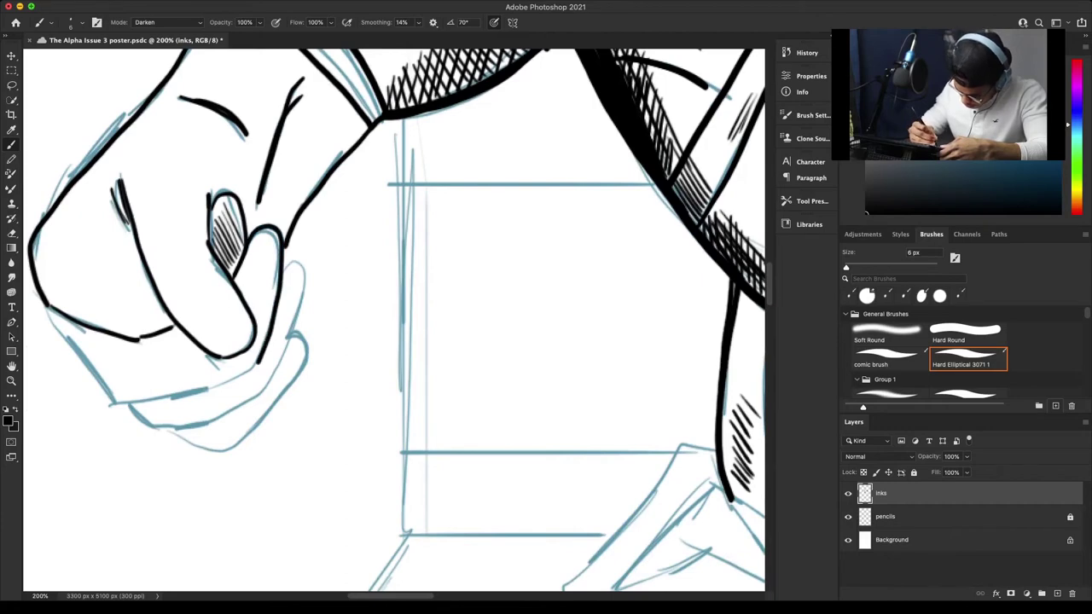
pyautogui.moveTo(47, 309)
pyautogui.mouseDown()
pyautogui.moveTo(117, 401)
pyautogui.moveTo(219, 386)
pyautogui.moveTo(252, 360)
pyautogui.mouseUp()
pyautogui.moveTo(242, 280)
pyautogui.mouseDown()
pyautogui.moveTo(260, 314)
pyautogui.moveTo(268, 309)
pyautogui.mouseUp()
pyautogui.moveTo(252, 256)
pyautogui.mouseDown()
pyautogui.moveTo(273, 297)
pyautogui.moveTo(275, 280)
pyautogui.mouseUp()
pyautogui.moveTo(258, 236); pyautogui.dragTo(276, 266)
# Outline the third curled finger around the underside of the fist and hatch its shaded inner side.
pyautogui.moveTo(265, 232)
pyautogui.mouseDown()
pyautogui.moveTo(280, 258)
pyautogui.moveTo(305, 267)
pyautogui.moveTo(275, 375)
pyautogui.mouseUp()
pyautogui.moveTo(130, 403)
pyautogui.mouseDown()
pyautogui.moveTo(157, 428)
pyautogui.moveTo(189, 426)
pyautogui.moveTo(273, 375)
pyautogui.mouseUp()
pyautogui.moveTo(266, 349)
pyautogui.mouseDown()
pyautogui.moveTo(278, 370)
pyautogui.moveTo(284, 355)
pyautogui.mouseUp()
pyautogui.moveTo(273, 317)
pyautogui.mouseDown()
pyautogui.moveTo(287, 348)
pyautogui.moveTo(290, 338)
pyautogui.mouseUp()
pyautogui.moveTo(276, 300)
pyautogui.mouseDown()
pyautogui.moveTo(291, 328)
pyautogui.moveTo(291, 314)
pyautogui.mouseUp()
pyautogui.moveTo(283, 279); pyautogui.dragTo(296, 302)
pyautogui.moveTo(288, 271)
pyautogui.mouseDown()
pyautogui.moveTo(296, 294)
pyautogui.moveTo(300, 285)
pyautogui.mouseUp()
pyautogui.moveTo(296, 264); pyautogui.dragTo(303, 283)
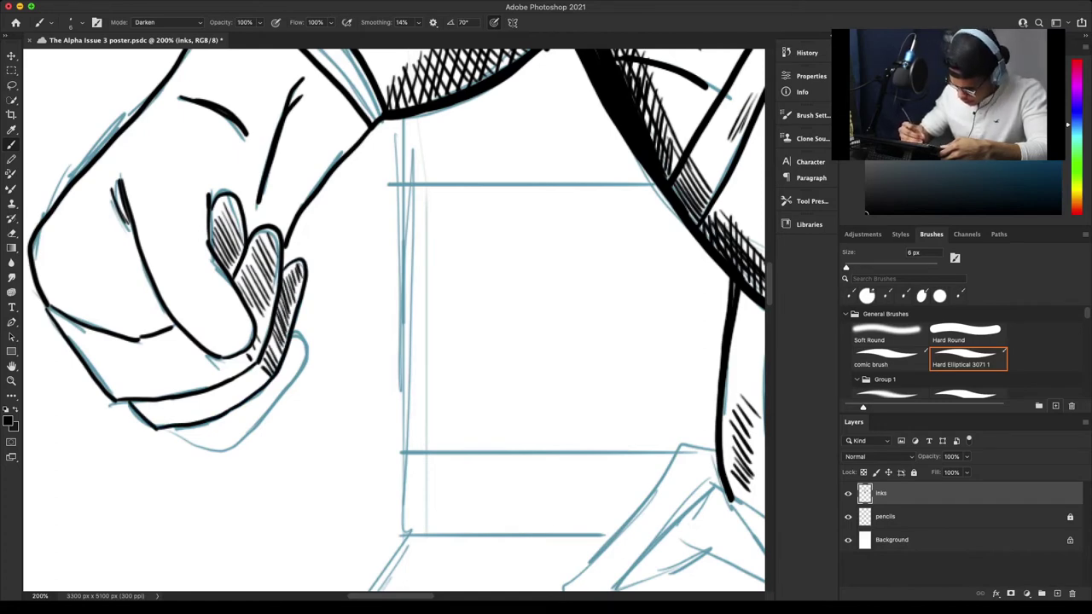
# Outline and hatch the lowest curled finger of the fist, and save the poster.
pyautogui.moveTo(293, 336)
pyautogui.mouseDown()
pyautogui.moveTo(311, 348)
pyautogui.moveTo(247, 431)
pyautogui.mouseUp()
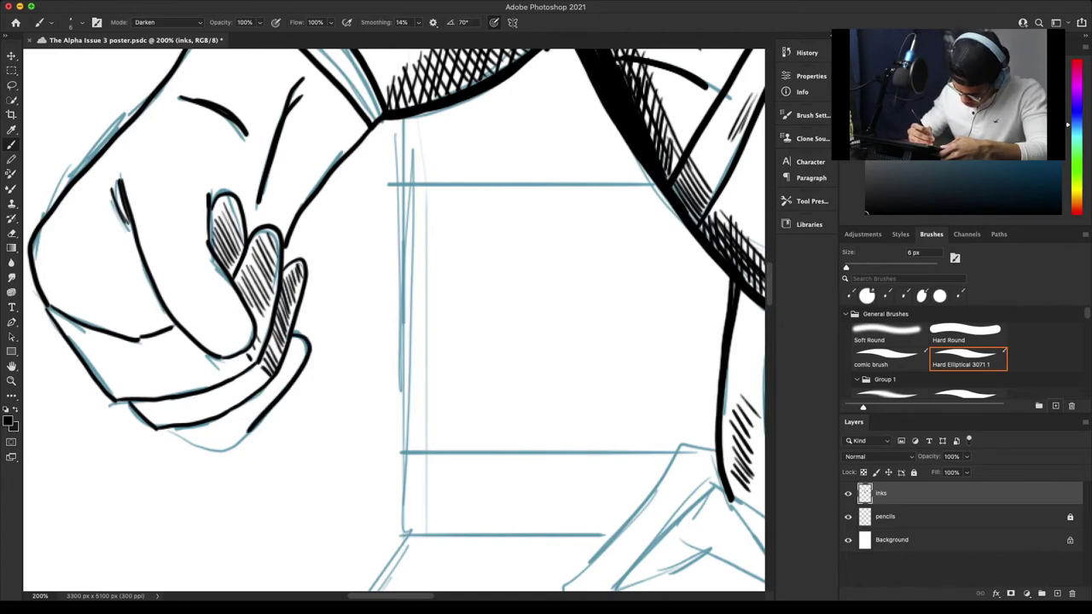
pyautogui.moveTo(165, 427)
pyautogui.mouseDown()
pyautogui.moveTo(211, 448)
pyautogui.moveTo(253, 428)
pyautogui.mouseUp()
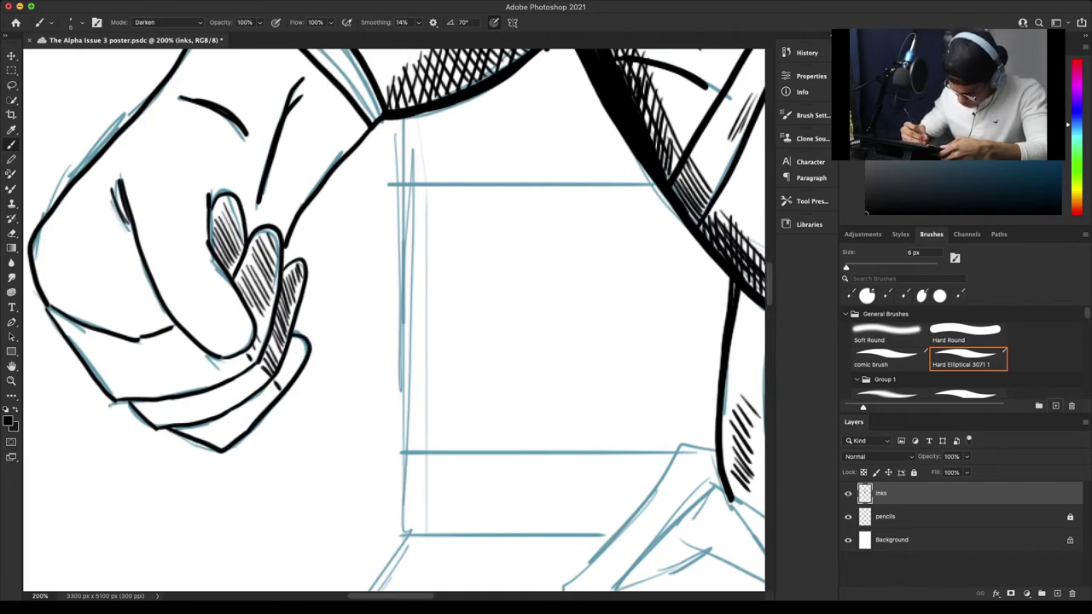
pyautogui.moveTo(281, 370); pyautogui.dragTo(289, 385)
pyautogui.moveTo(284, 355); pyautogui.dragTo(298, 373)
pyautogui.moveTo(294, 342); pyautogui.dragTo(303, 365)
pyautogui.press('super+minus')
pyautogui.press('super+minus')
pyautogui.press('super+minus')
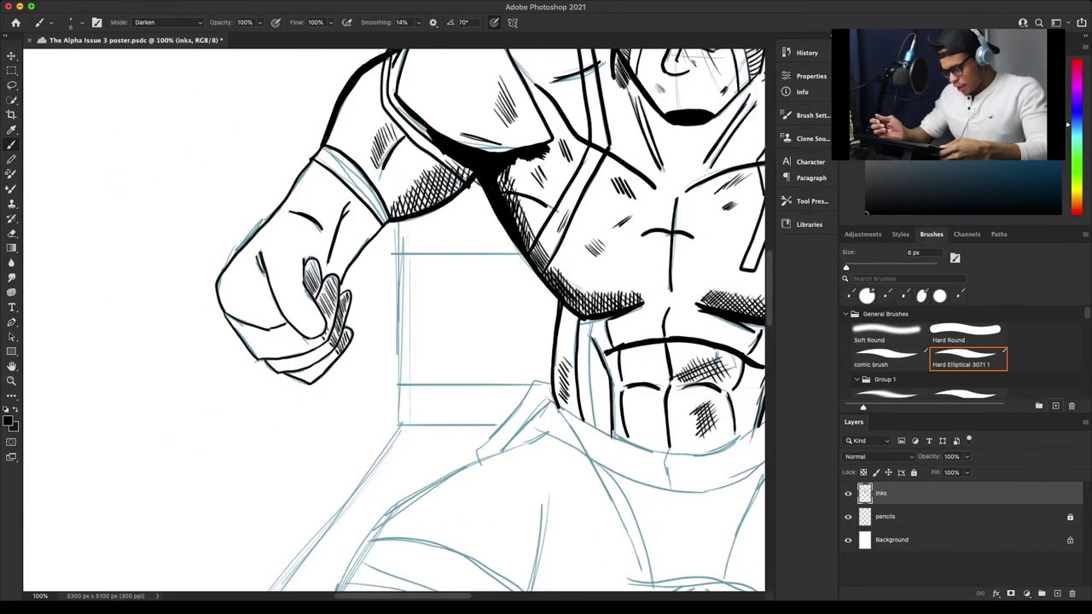
pyautogui.hotkey('ctrl', '-')
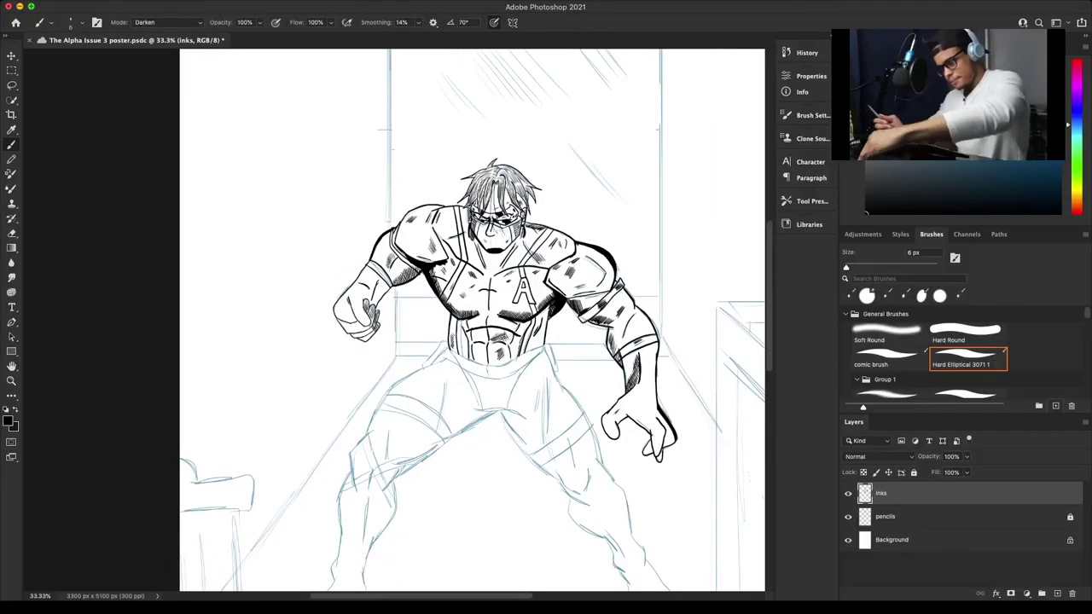
pyautogui.hotkey('ctrl', 's')
# Hatch a row of upright strokes along the forearm's underside from the wrist to the band with a 7 px brush.
pyautogui.hscroll(3, 472, 320)
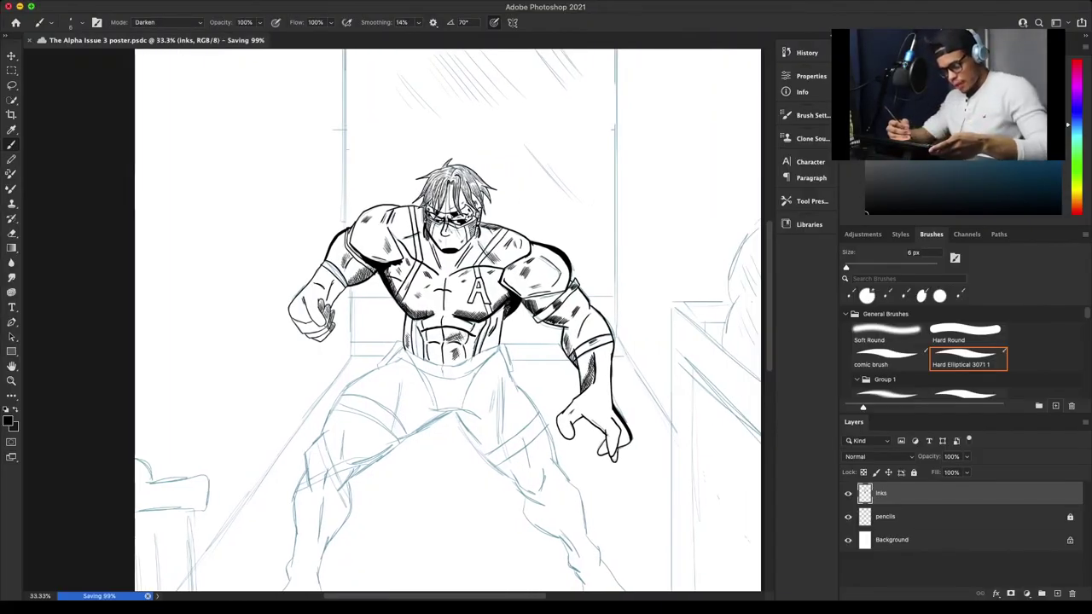
pyautogui.press('super+plus')
pyautogui.press('super+plus')
pyautogui.press('super+plus')
pyautogui.press('super+plus')
pyautogui.press('super+plus')
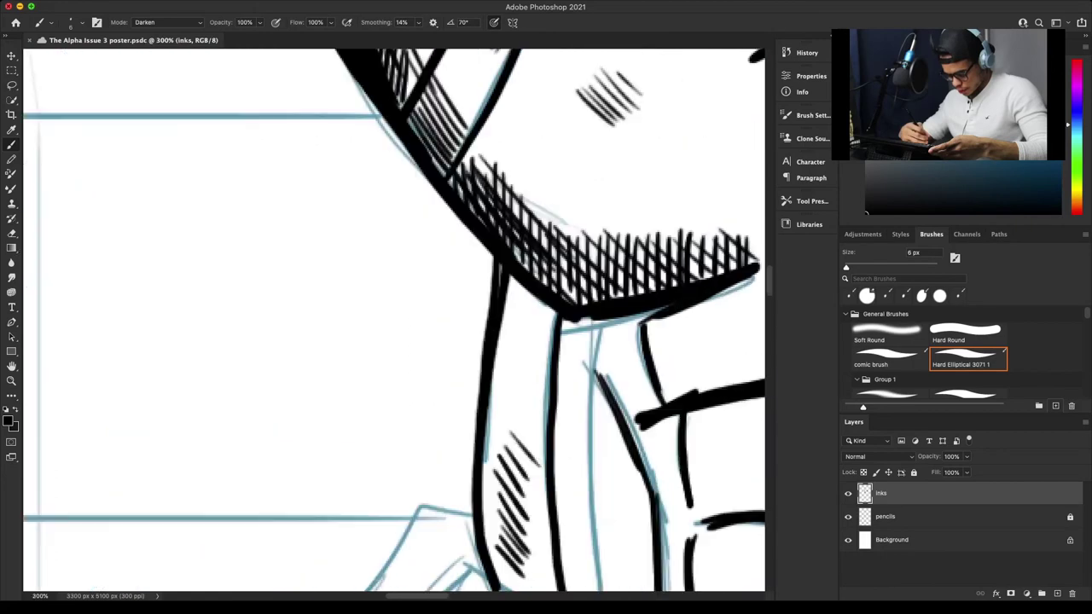
pyautogui.hscroll(-10, 394, 320)
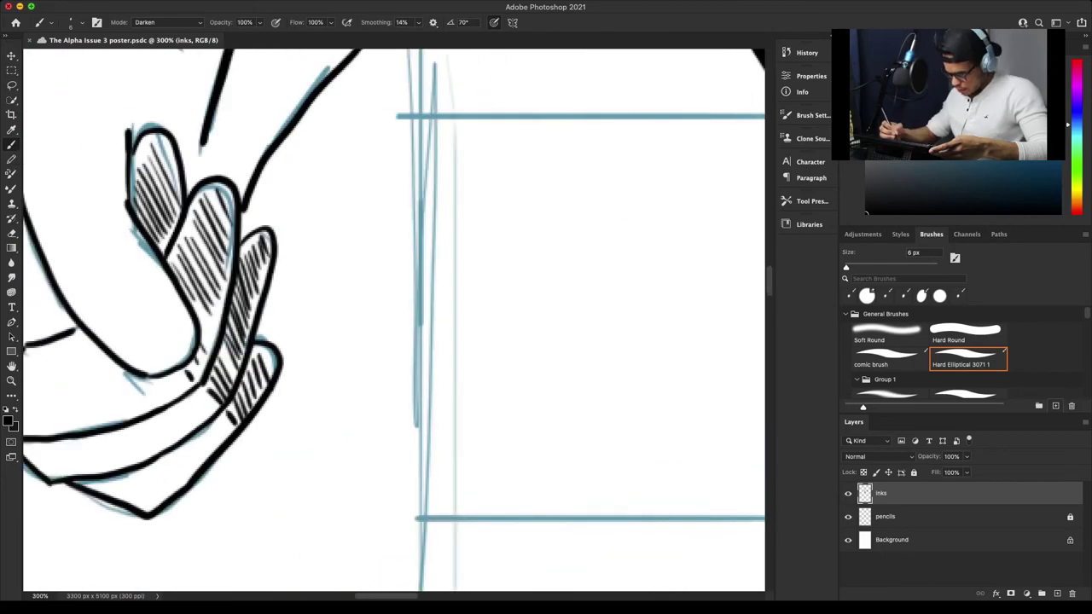
pyautogui.scroll(5, 394, 320)
pyautogui.press(']')
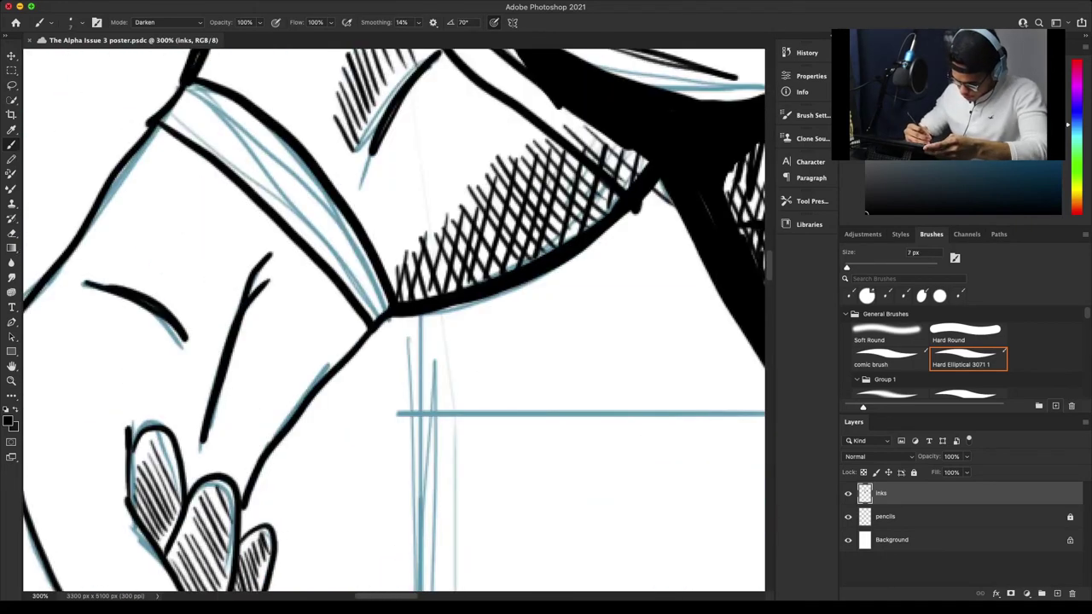
pyautogui.moveTo(230, 494); pyautogui.dragTo(252, 429)
pyautogui.moveTo(242, 470); pyautogui.dragTo(264, 384)
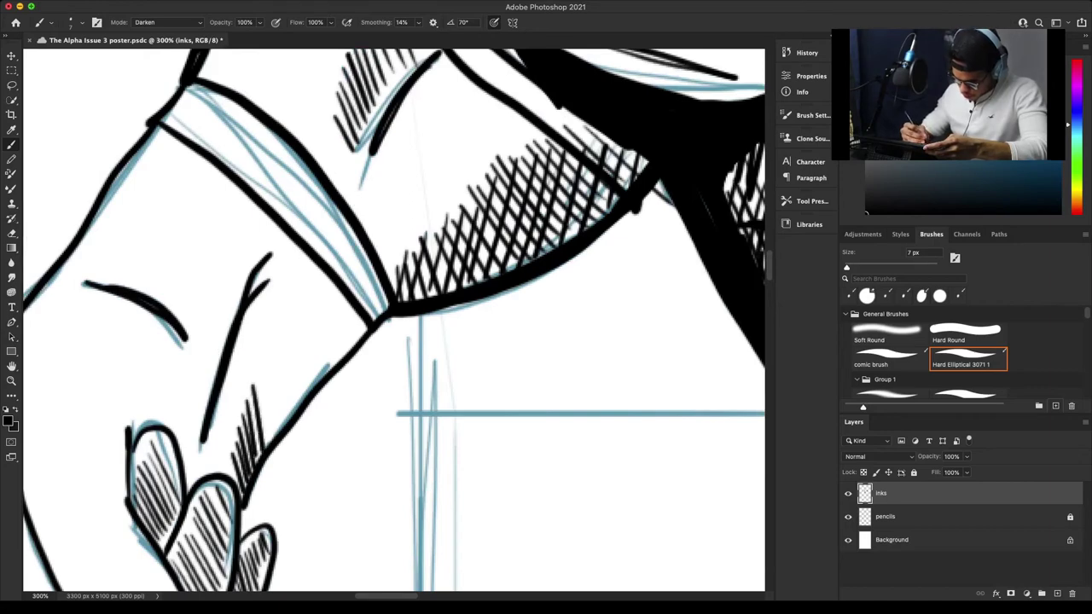
pyautogui.moveTo(263, 438); pyautogui.dragTo(280, 358)
pyautogui.moveTo(278, 421); pyautogui.dragTo(297, 331)
pyautogui.moveTo(295, 394); pyautogui.dragTo(316, 304)
pyautogui.moveTo(314, 384); pyautogui.dragTo(331, 301)
pyautogui.moveTo(331, 365); pyautogui.dragTo(352, 278)
pyautogui.moveTo(353, 331); pyautogui.dragTo(374, 266)
# Cross the hatching on the forearm's underside with a second layer of diagonal strokes.
pyautogui.moveTo(375, 323)
pyautogui.mouseDown()
pyautogui.moveTo(401, 251)
pyautogui.moveTo(322, 351)
pyautogui.mouseUp()
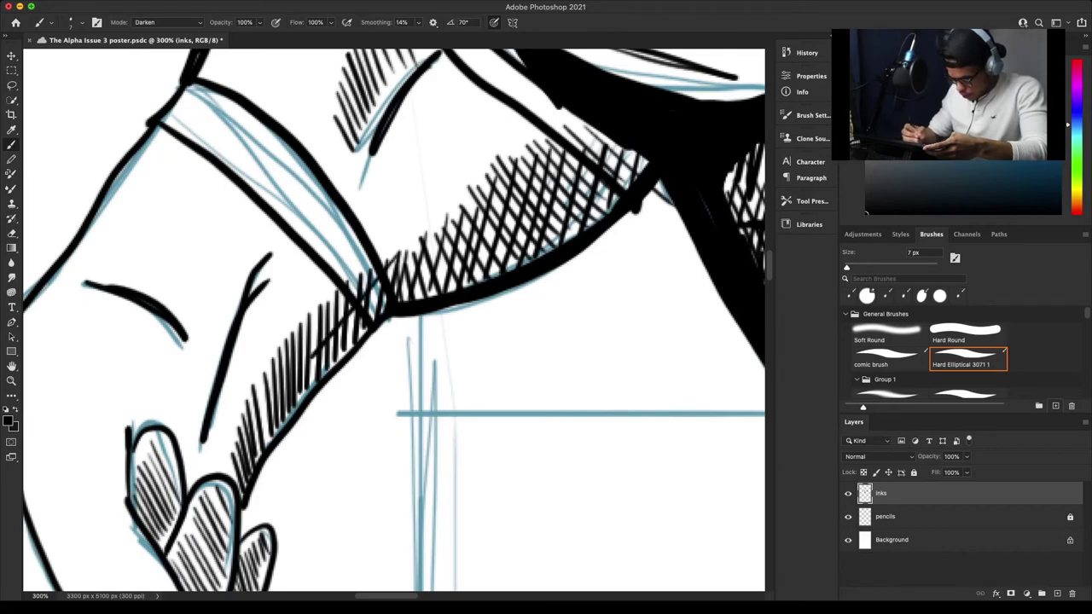
pyautogui.moveTo(383, 281); pyautogui.dragTo(321, 372)
pyautogui.moveTo(367, 326); pyautogui.dragTo(328, 373)
pyautogui.moveTo(367, 273); pyautogui.dragTo(273, 431)
pyautogui.moveTo(336, 301); pyautogui.dragTo(249, 463)
pyautogui.moveTo(326, 303)
pyautogui.mouseDown()
pyautogui.moveTo(230, 470)
pyautogui.moveTo(233, 443)
pyautogui.mouseUp()
pyautogui.moveTo(303, 320); pyautogui.dragTo(231, 439)
pyautogui.moveTo(286, 331); pyautogui.dragTo(230, 427)
pyautogui.moveTo(302, 312)
pyautogui.mouseDown()
pyautogui.moveTo(228, 423)
pyautogui.moveTo(297, 308)
pyautogui.mouseUp()
# Extend the hatching up to the forearm's long crease with layered diagonal strokes, and save the poster.
pyautogui.moveTo(222, 409); pyautogui.dragTo(289, 307)
pyautogui.moveTo(224, 413); pyautogui.dragTo(294, 280)
pyautogui.moveTo(273, 292); pyautogui.dragTo(292, 268)
pyautogui.moveTo(234, 354); pyautogui.dragTo(276, 288)
pyautogui.moveTo(239, 336); pyautogui.dragTo(292, 261)
pyautogui.moveTo(232, 397); pyautogui.dragTo(246, 370)
pyautogui.moveTo(252, 439); pyautogui.dragTo(260, 423)
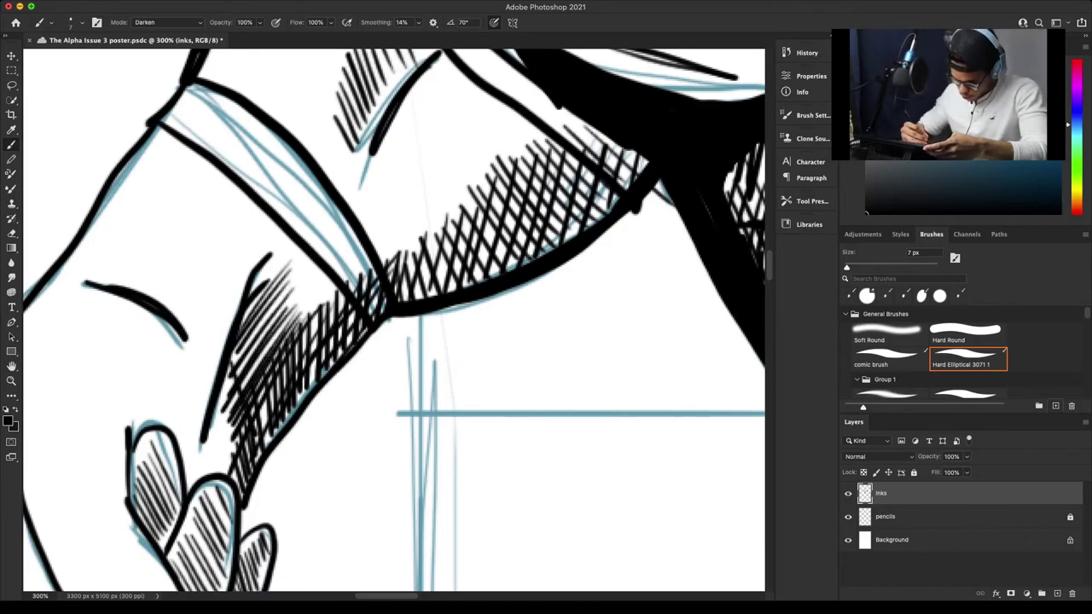
pyautogui.moveTo(236, 365); pyautogui.dragTo(249, 341)
pyautogui.moveTo(256, 441)
pyautogui.mouseDown()
pyautogui.moveTo(276, 394)
pyautogui.moveTo(269, 307)
pyautogui.mouseUp()
pyautogui.moveTo(254, 401); pyautogui.dragTo(289, 290)
pyautogui.moveTo(266, 352); pyautogui.dragTo(292, 276)
pyautogui.moveTo(286, 372); pyautogui.dragTo(294, 353)
pyautogui.press('super+minus')
pyautogui.press('super+minus')
pyautogui.press('super+minus')
pyautogui.press('super+minus')
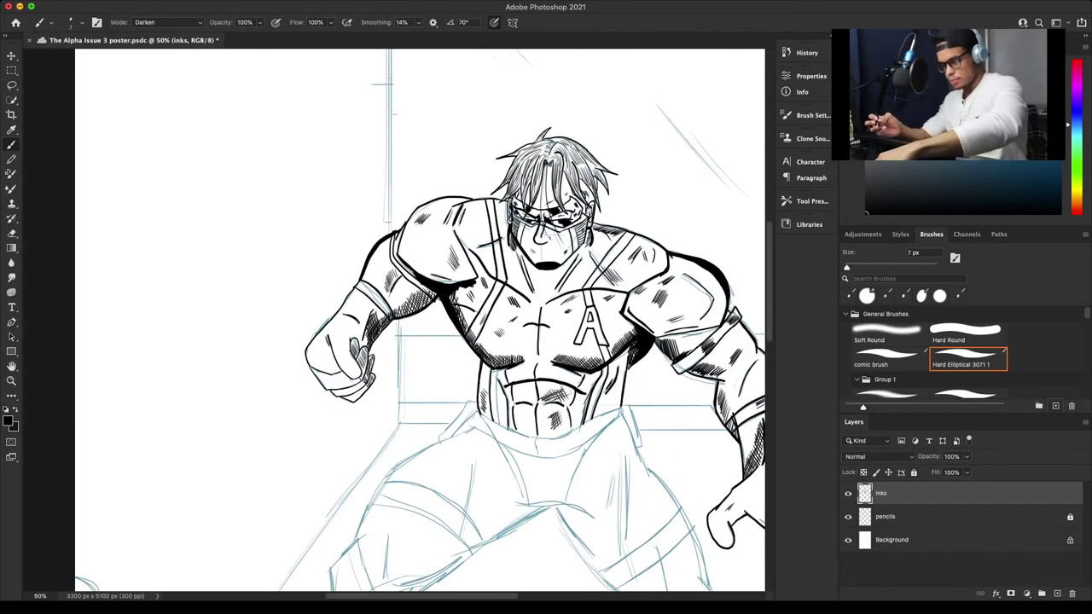
pyautogui.press('super+s')
# Ink the upper edge of the waistband as a curve beneath the abdominals, from one hip to the other.
pyautogui.moveTo(547, 358); pyautogui.dragTo(407, 271)
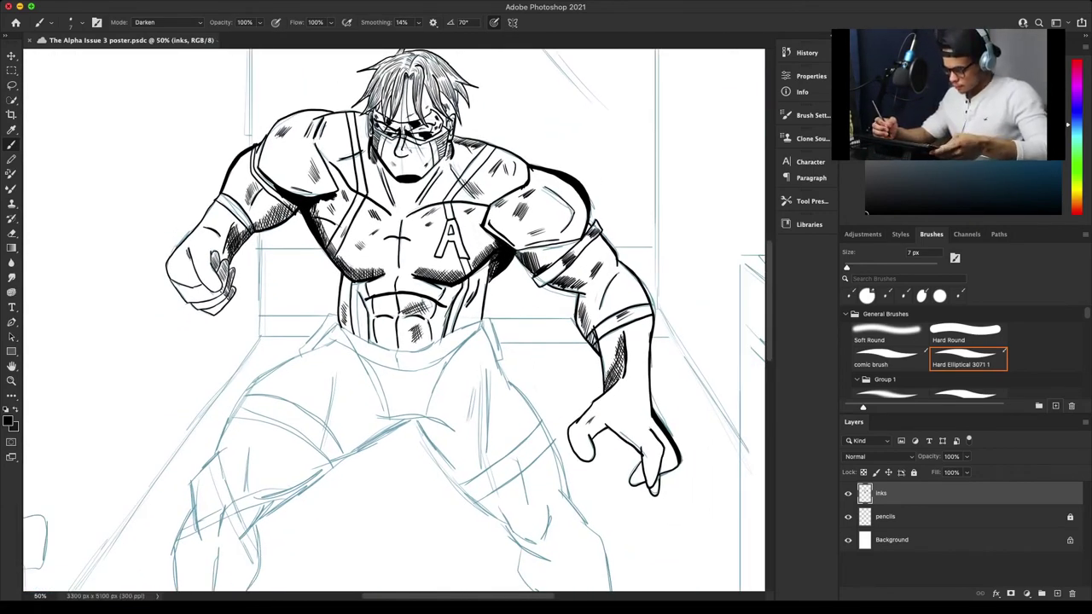
pyautogui.press('super+minus')
pyautogui.press('super+minus')
pyautogui.press('super+equal')
pyautogui.press('super+equal')
pyautogui.press('super+equal')
pyautogui.press('super+equal')
pyautogui.press('super+equal')
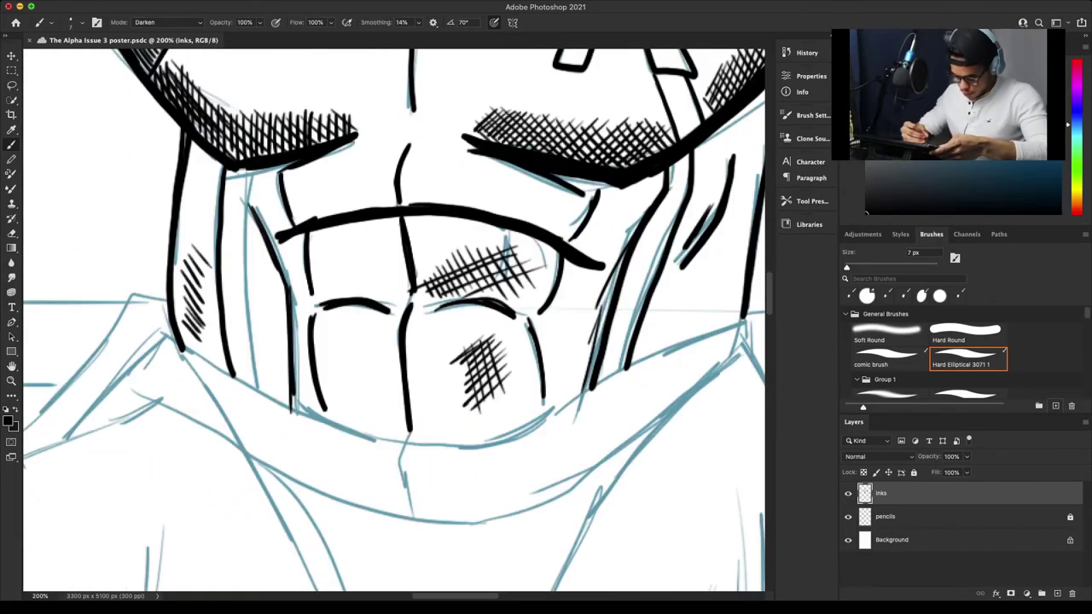
pyautogui.moveTo(164, 336)
pyautogui.mouseDown()
pyautogui.moveTo(343, 430)
pyautogui.moveTo(436, 446)
pyautogui.moveTo(546, 421)
pyautogui.mouseUp()
pyautogui.moveTo(746, 317)
pyautogui.mouseDown()
pyautogui.moveTo(606, 384)
pyautogui.moveTo(530, 435)
pyautogui.mouseUp()
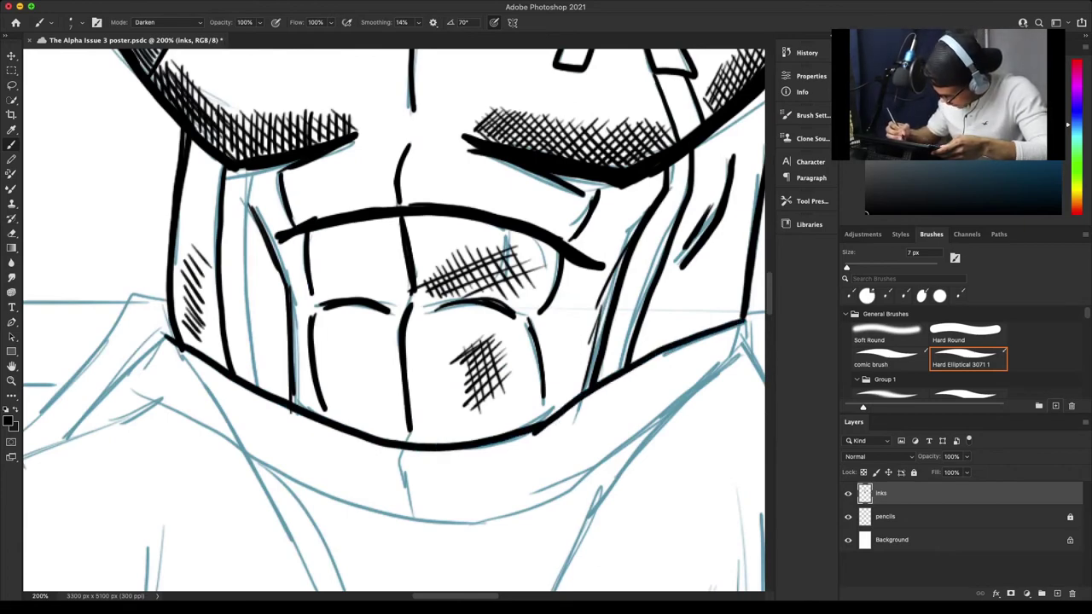
# Ink the upper contour of the fist-side thigh and the waistband's lower edge as a curve from hip to hip.
pyautogui.press('super+minus')
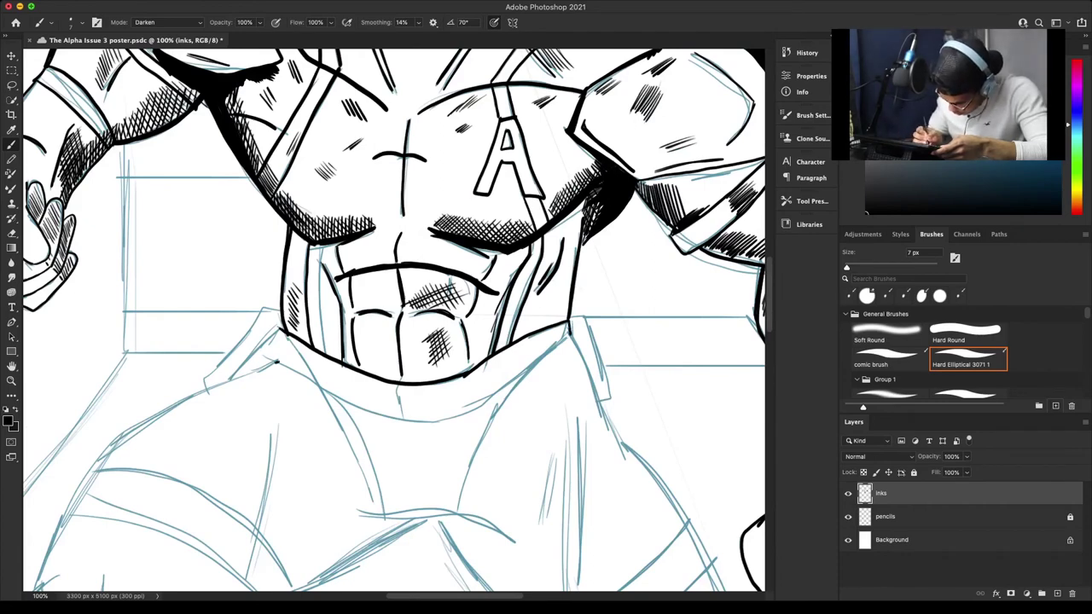
pyautogui.moveTo(276, 362)
pyautogui.mouseDown()
pyautogui.moveTo(142, 423)
pyautogui.moveTo(83, 480)
pyautogui.mouseUp()
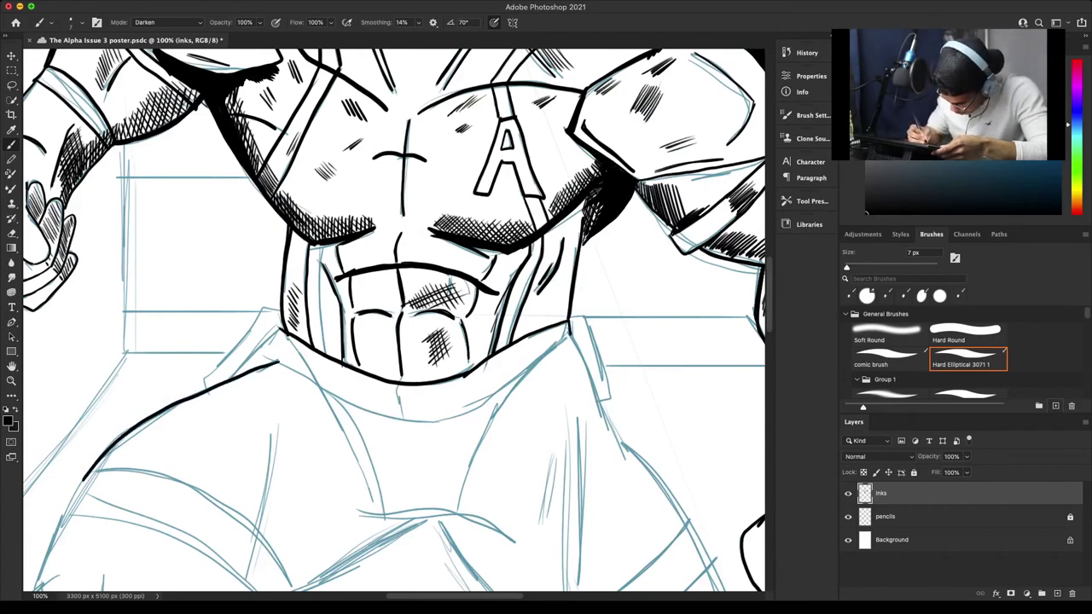
pyautogui.moveTo(280, 328)
pyautogui.mouseDown()
pyautogui.moveTo(230, 377)
pyautogui.moveTo(263, 343)
pyautogui.mouseUp()
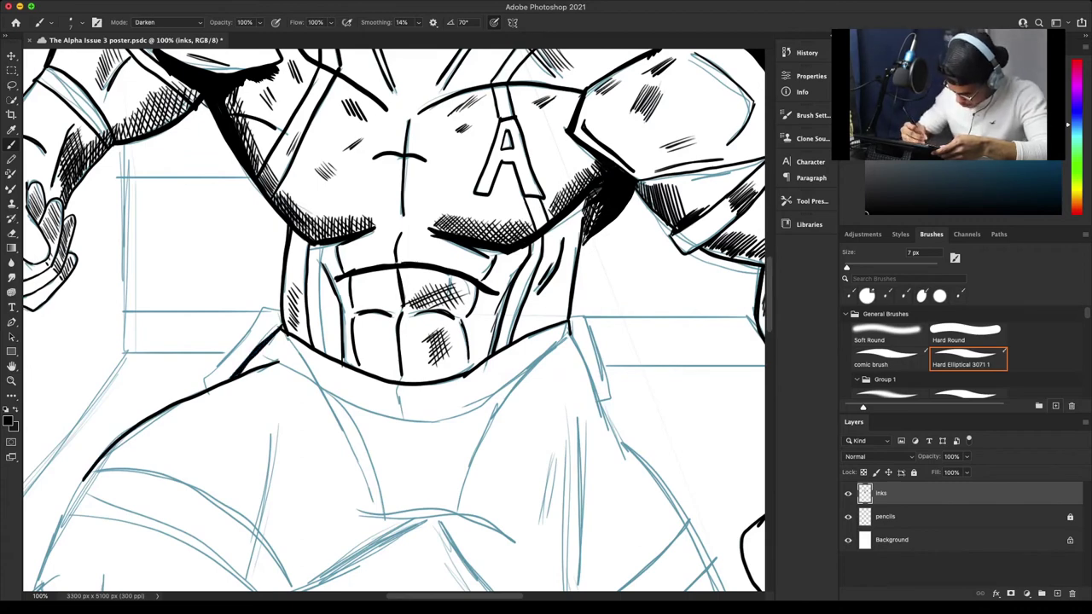
pyautogui.moveTo(266, 357)
pyautogui.mouseDown()
pyautogui.moveTo(385, 417)
pyautogui.moveTo(424, 421)
pyautogui.moveTo(477, 404)
pyautogui.mouseUp()
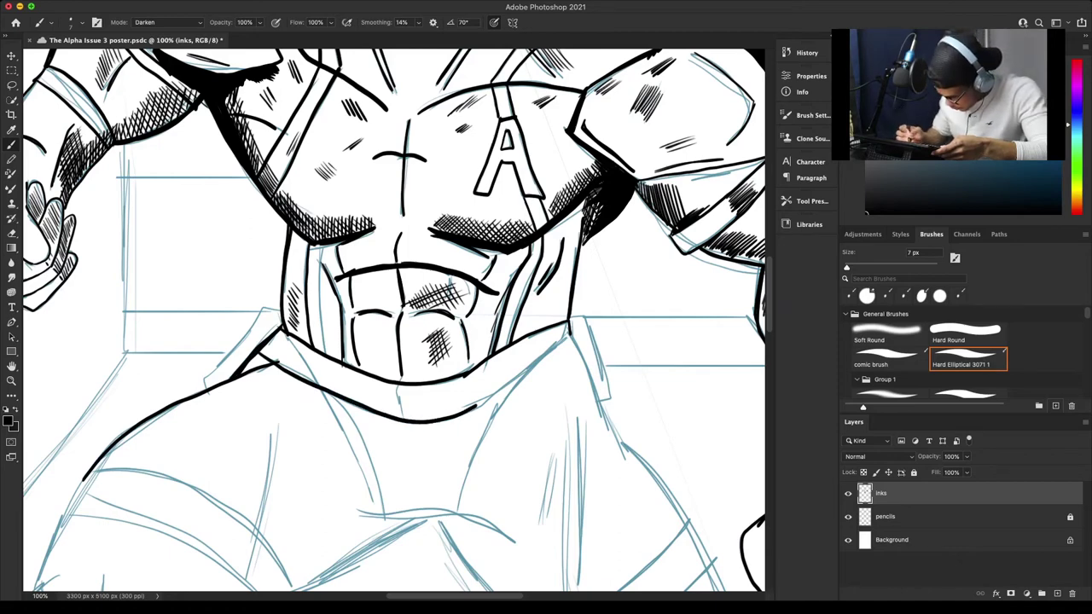
pyautogui.moveTo(566, 338); pyautogui.dragTo(472, 409)
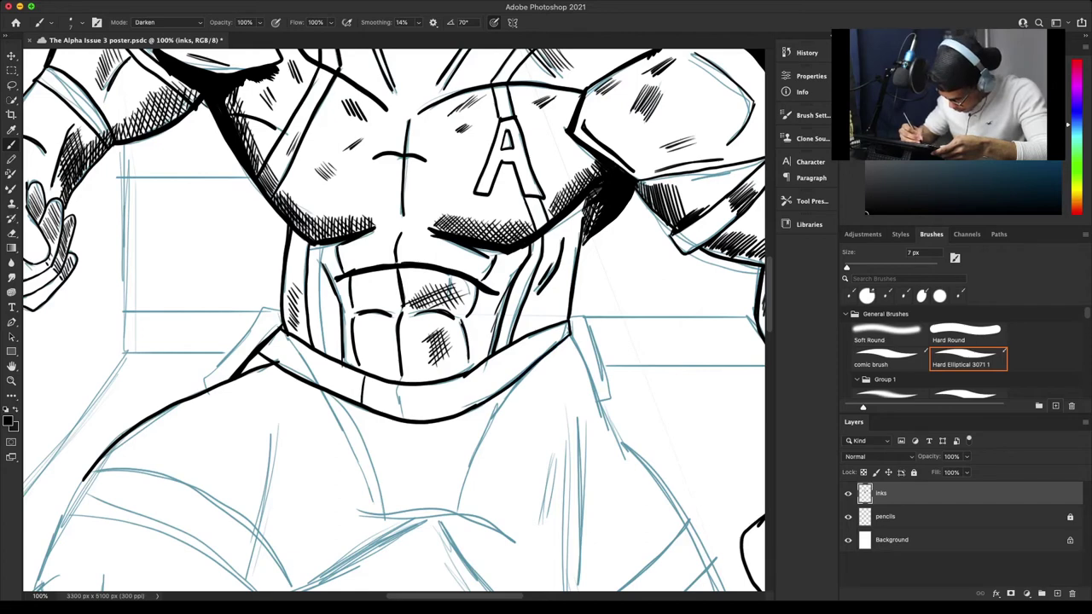
# Ink the belt buckle's double side lines and the belt's inner edge lines, and hatch one corner of the buckle.
pyautogui.moveTo(467, 377); pyautogui.dragTo(474, 406)
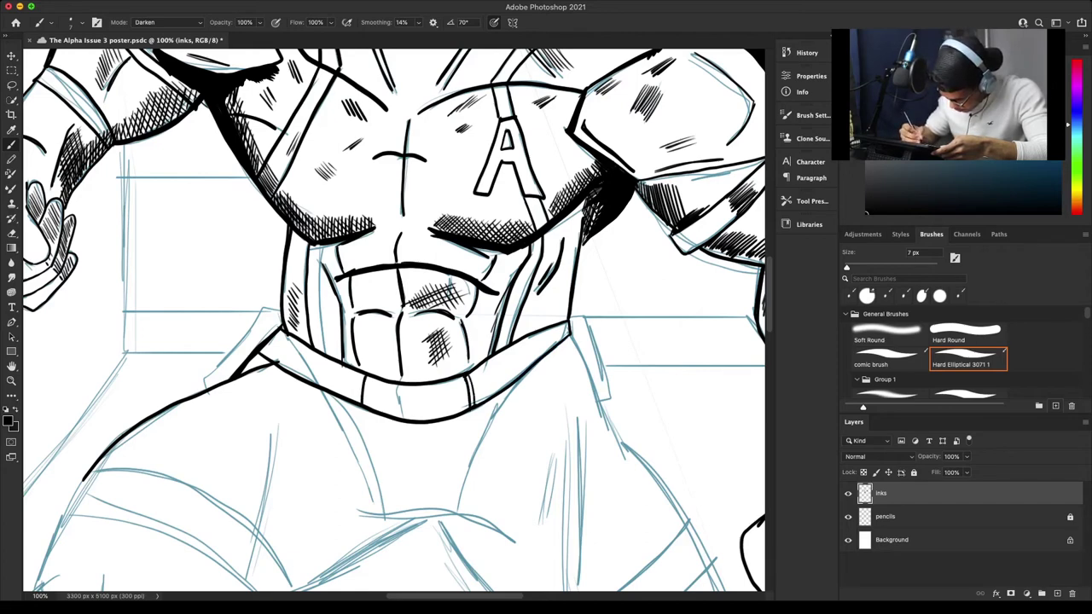
pyautogui.moveTo(362, 374); pyautogui.dragTo(358, 403)
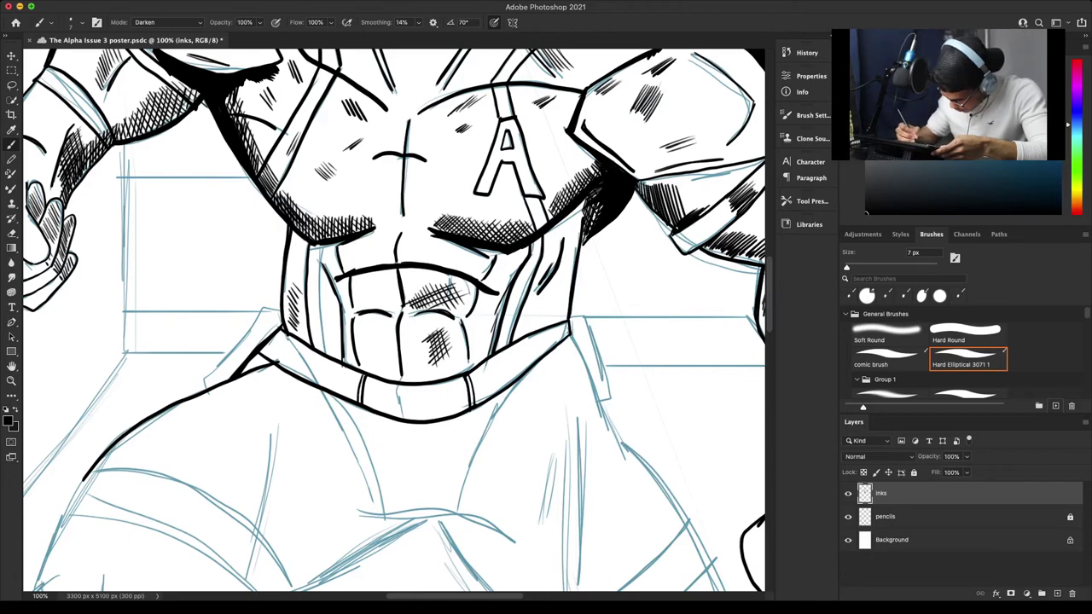
pyautogui.moveTo(479, 386); pyautogui.dragTo(570, 328)
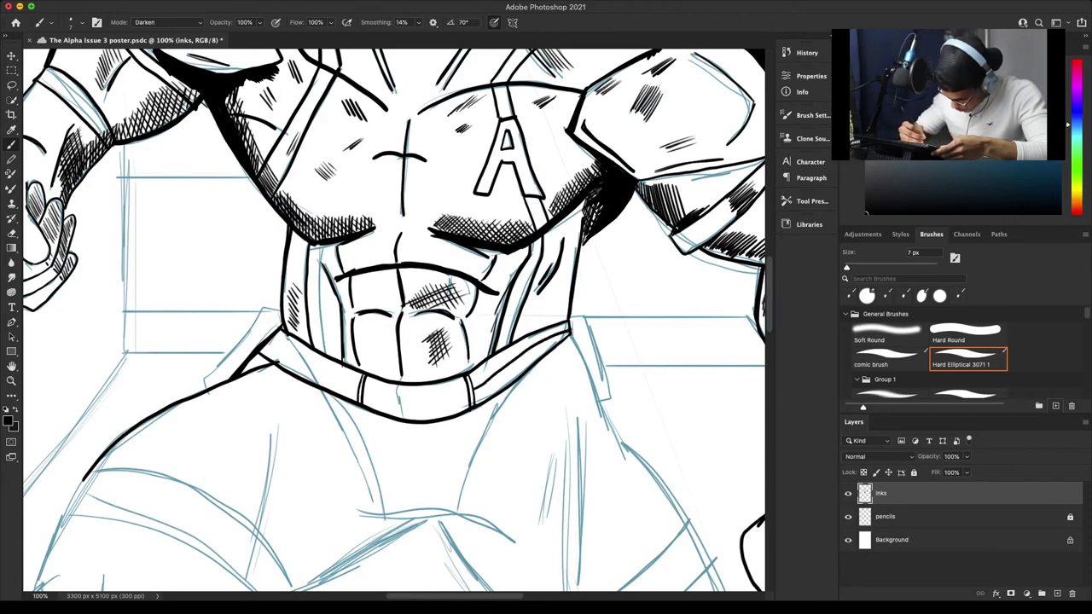
pyautogui.moveTo(274, 339); pyautogui.dragTo(379, 411)
pyautogui.moveTo(371, 395); pyautogui.dragTo(387, 410)
pyautogui.moveTo(375, 392); pyautogui.dragTo(395, 412)
# Outline the pouch on the fist-side hip, shade it with short diagonal hatching, and save the poster.
pyautogui.moveTo(282, 306)
pyautogui.mouseDown()
pyautogui.moveTo(258, 308)
pyautogui.moveTo(203, 383)
pyautogui.mouseUp()
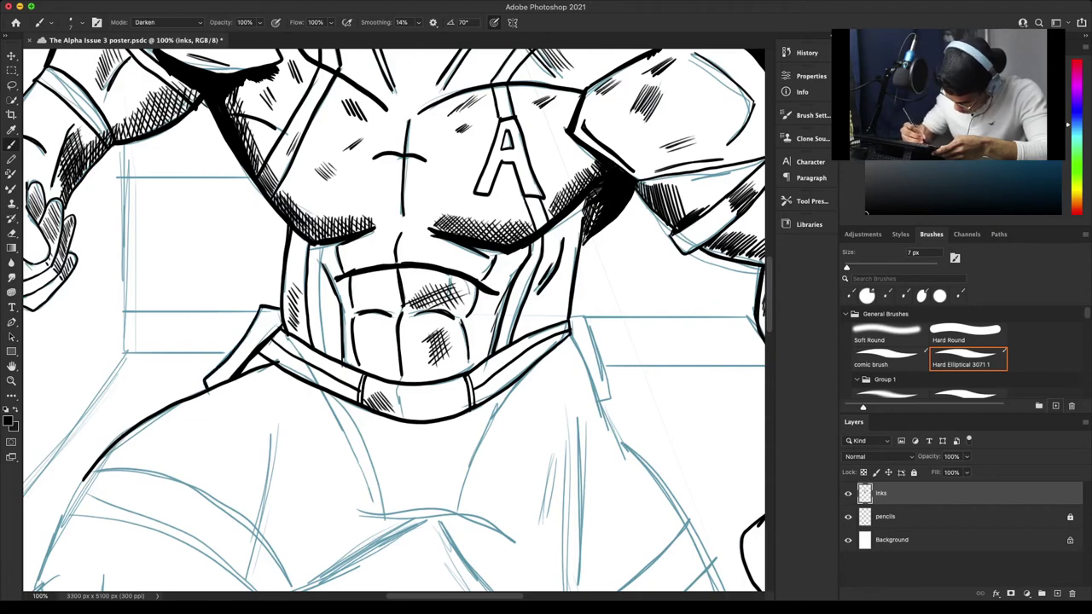
pyautogui.moveTo(261, 332); pyautogui.dragTo(230, 368)
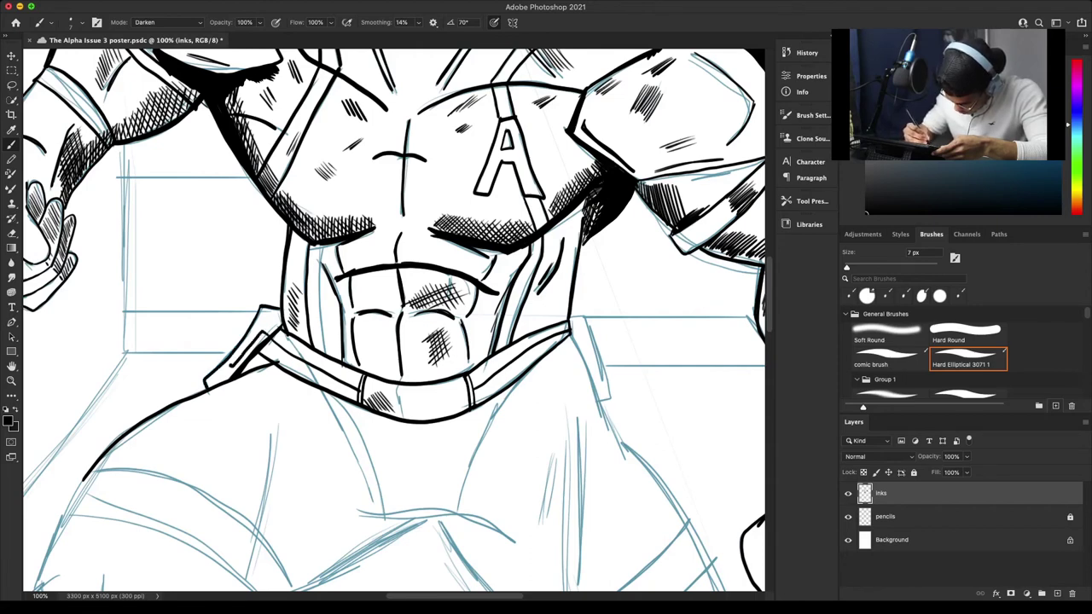
pyautogui.hotkey('ctrl', 's')
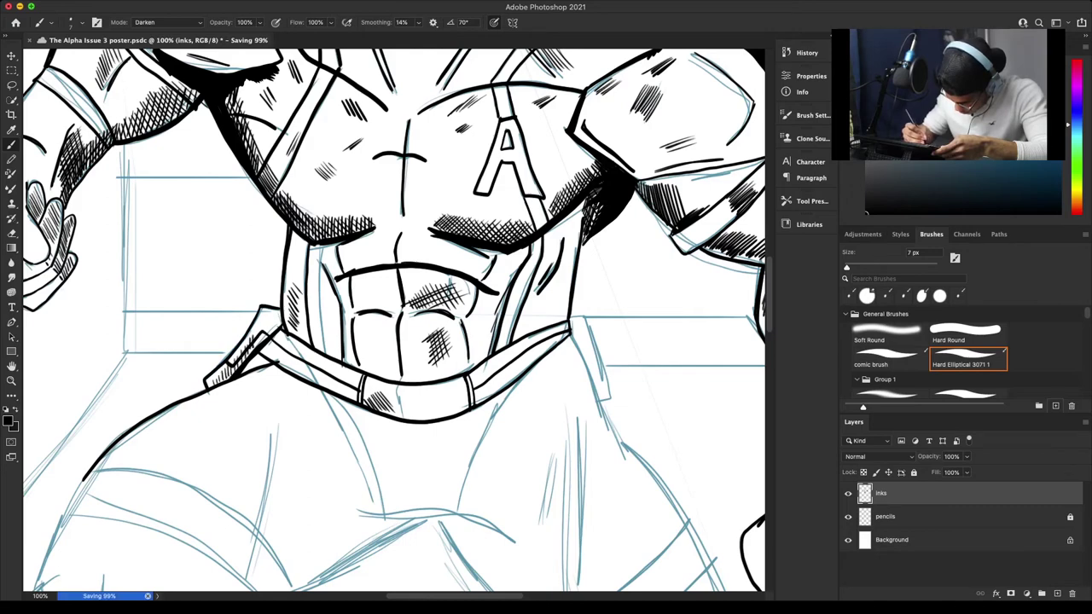
pyautogui.moveTo(274, 322); pyautogui.dragTo(267, 335)
pyautogui.moveTo(279, 316); pyautogui.dragTo(276, 327)
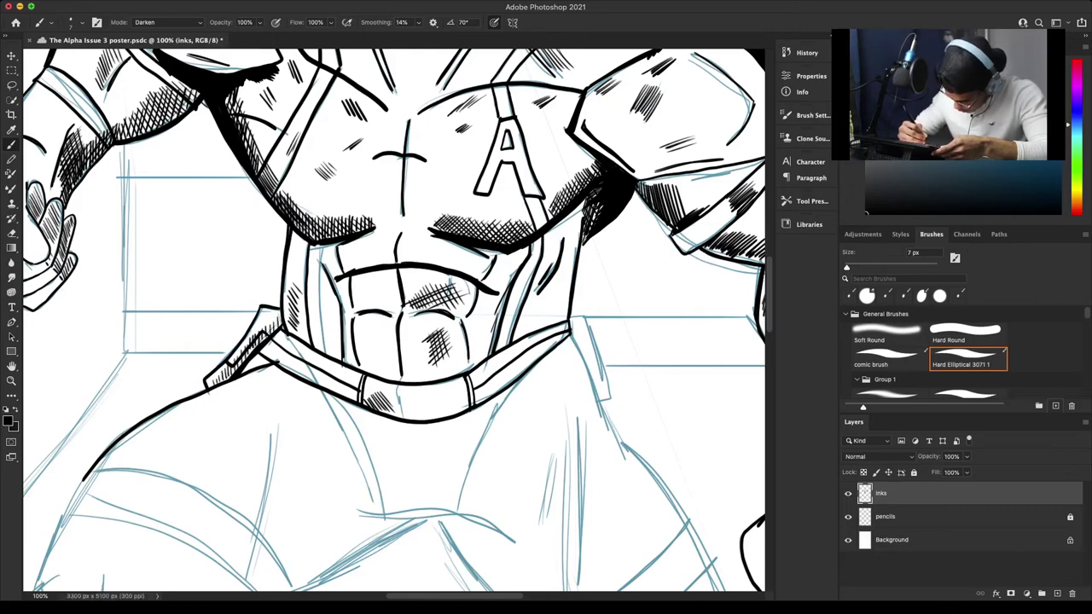
# Hatch a patch of short diagonal strokes on the belt at each side of the buckle.
pyautogui.moveTo(303, 369)
pyautogui.mouseDown()
pyautogui.moveTo(291, 379)
pyautogui.moveTo(295, 362)
pyautogui.mouseUp()
pyautogui.moveTo(316, 345); pyautogui.dragTo(298, 358)
pyautogui.moveTo(325, 343); pyautogui.dragTo(304, 361)
pyautogui.moveTo(521, 344); pyautogui.dragTo(508, 354)
pyautogui.moveTo(526, 346); pyautogui.dragTo(511, 358)
pyautogui.moveTo(516, 356); pyautogui.dragTo(512, 365)
pyautogui.moveTo(531, 350); pyautogui.dragTo(516, 364)
pyautogui.moveTo(537, 352); pyautogui.dragTo(517, 370)
pyautogui.moveTo(543, 354); pyautogui.dragTo(517, 377)
# Examine the whole poster to compare the inked upper body with the pencilled legs.
pyautogui.press('super+minus')
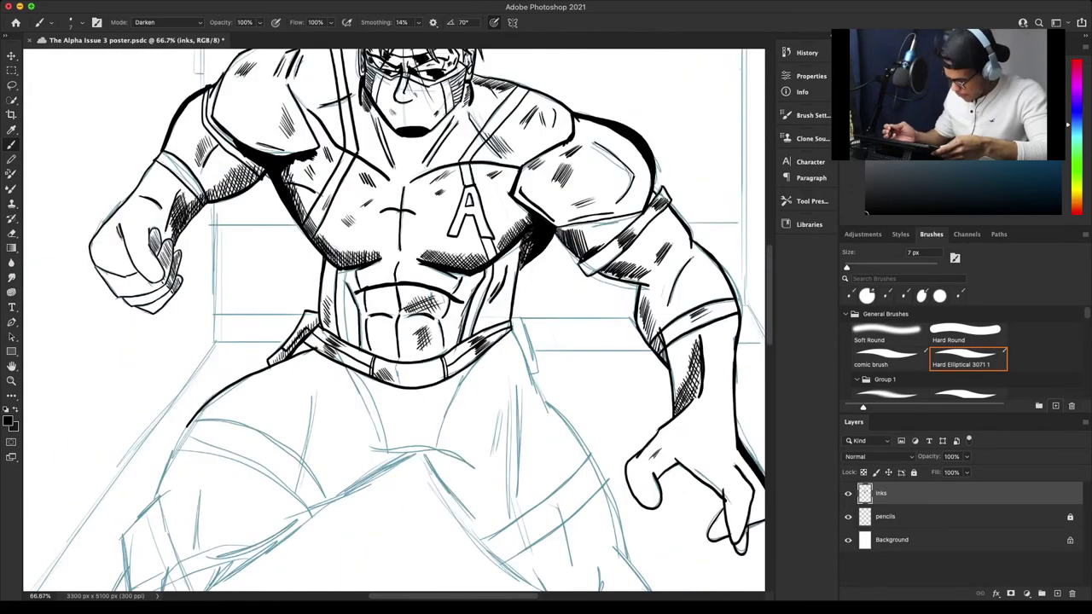
pyautogui.hotkey('ctrl', '-')
pyautogui.hotkey('ctrl', '-')
pyautogui.hotkey('ctrl', '-')
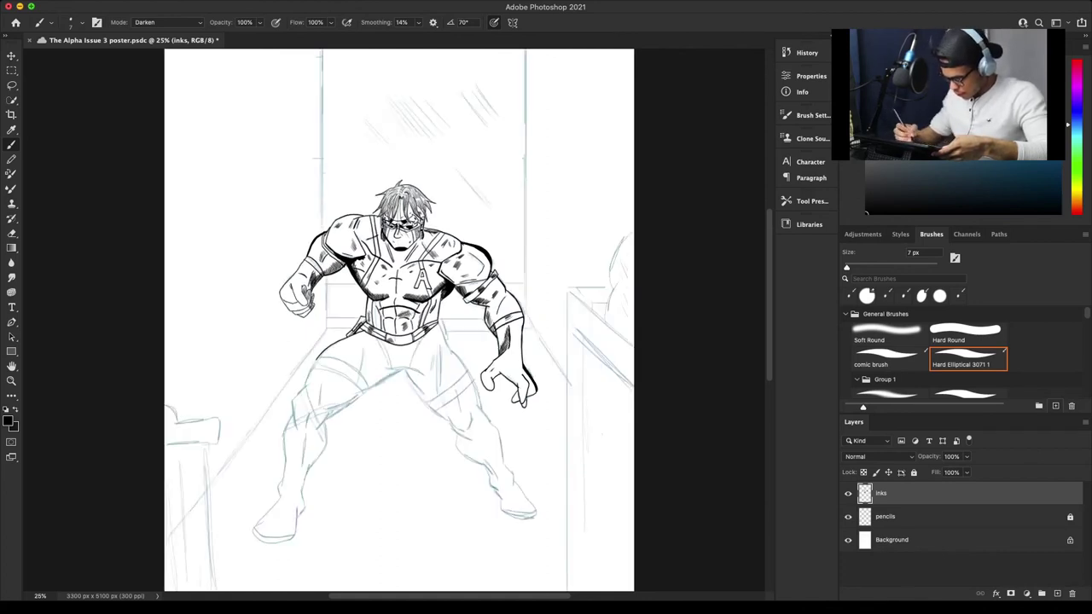
pyautogui.press('super+plus')
pyautogui.press('super+plus')
pyautogui.press('super+plus')
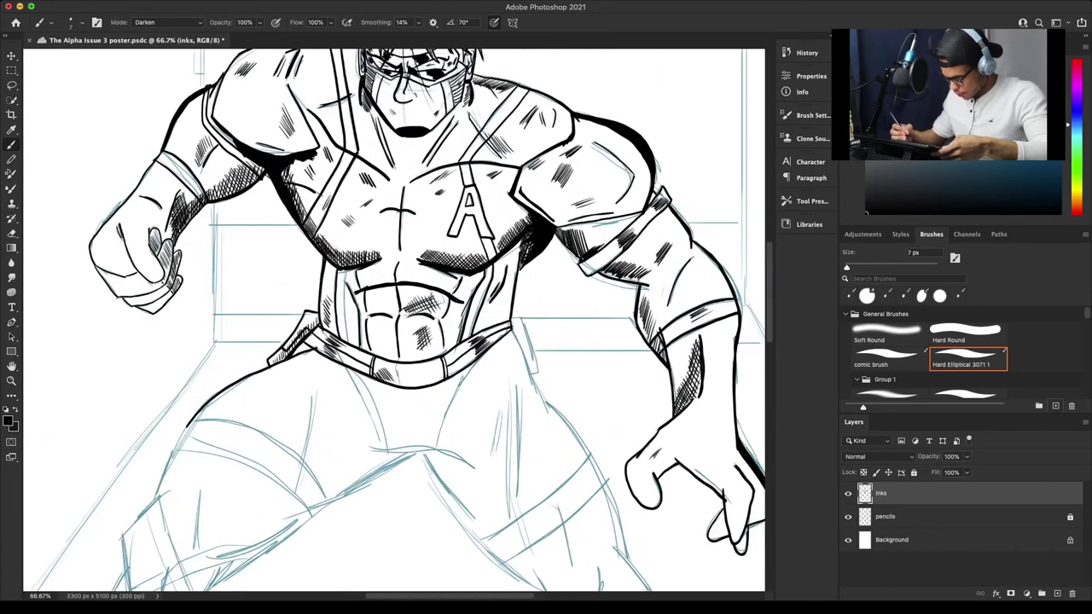
# Ink the pouch on the open-hand-side hip with its inner detail, and extend the hip line below it.
pyautogui.press('super+plus')
pyautogui.moveTo(570, 318)
pyautogui.mouseDown()
pyautogui.moveTo(591, 315)
pyautogui.moveTo(621, 406)
pyautogui.moveTo(608, 405)
pyautogui.mouseUp()
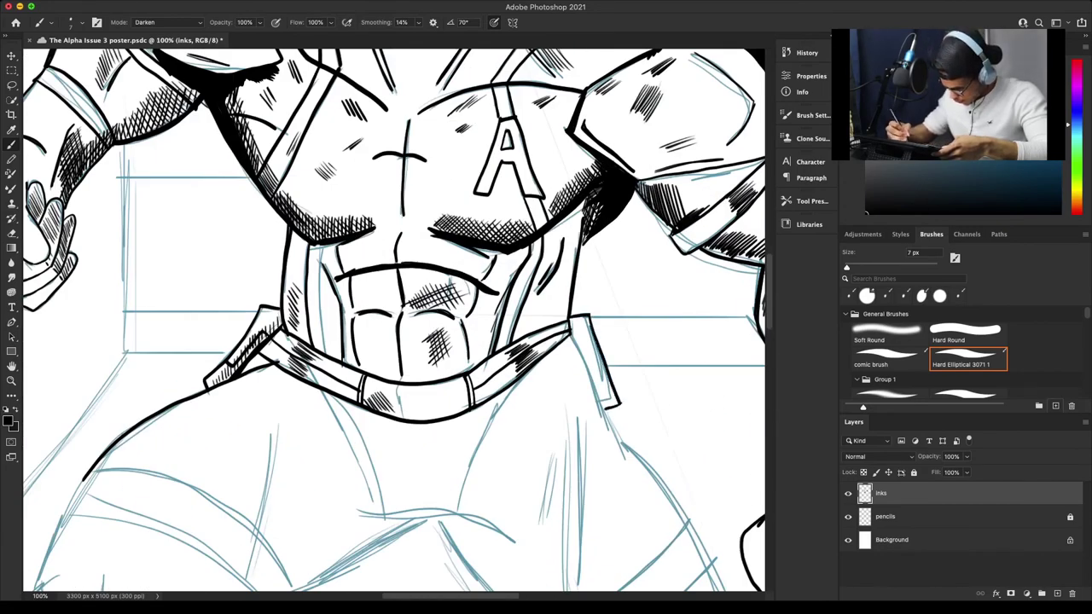
pyautogui.moveTo(571, 331)
pyautogui.mouseDown()
pyautogui.moveTo(609, 439)
pyautogui.moveTo(573, 334)
pyautogui.moveTo(601, 374)
pyautogui.mouseUp()
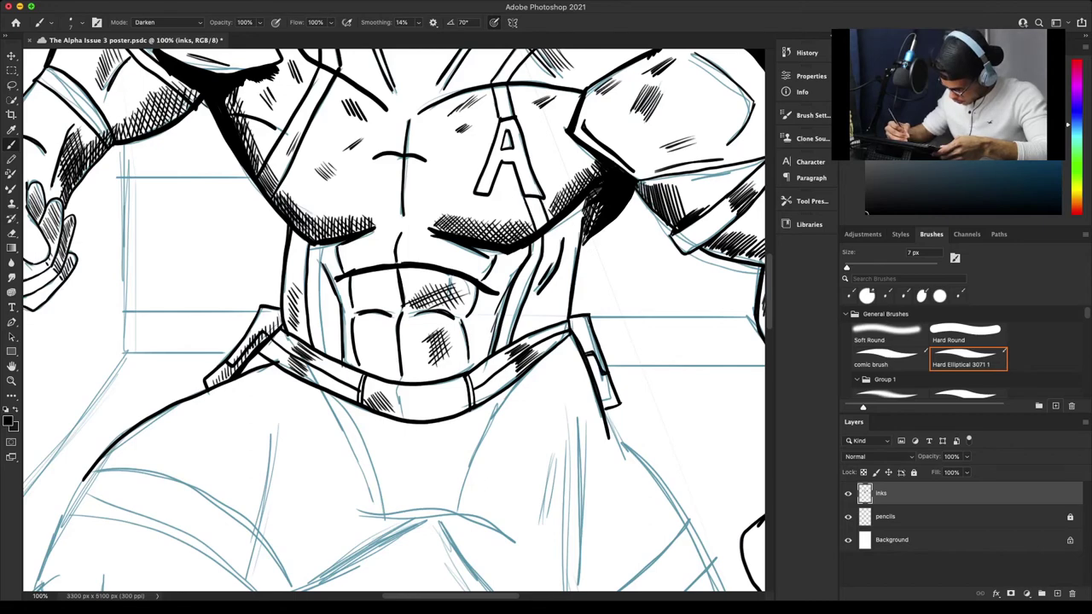
pyautogui.moveTo(605, 411); pyautogui.dragTo(628, 471)
pyautogui.moveTo(607, 417); pyautogui.dragTo(624, 457)
# Ink the crotch curve and the inner contour of the open-hand-side thigh down to the knee with a short muscle crease.
pyautogui.press('super+minus')
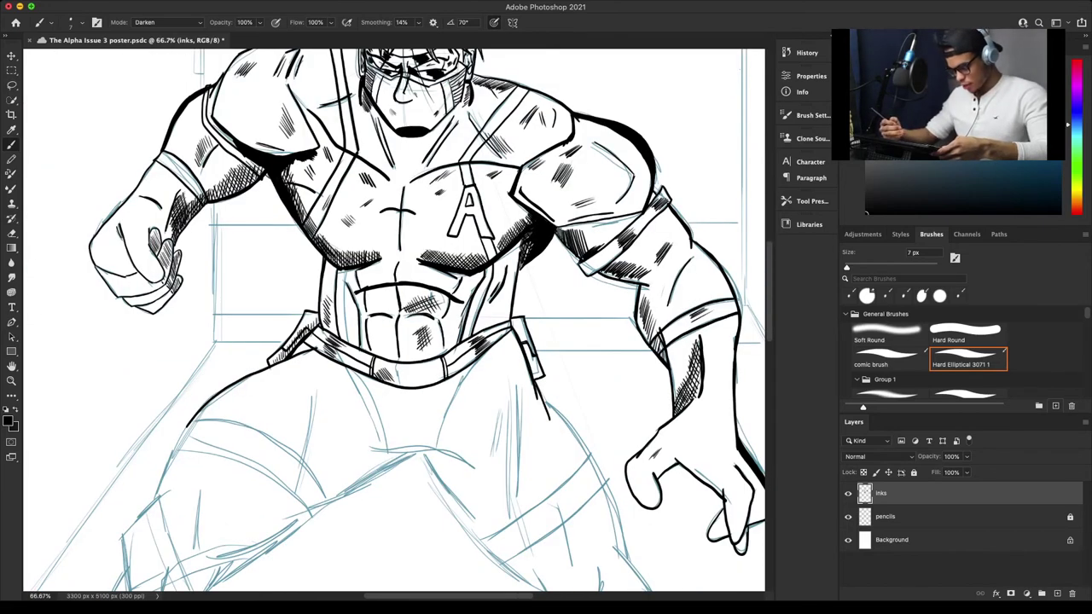
pyautogui.press('super+plus')
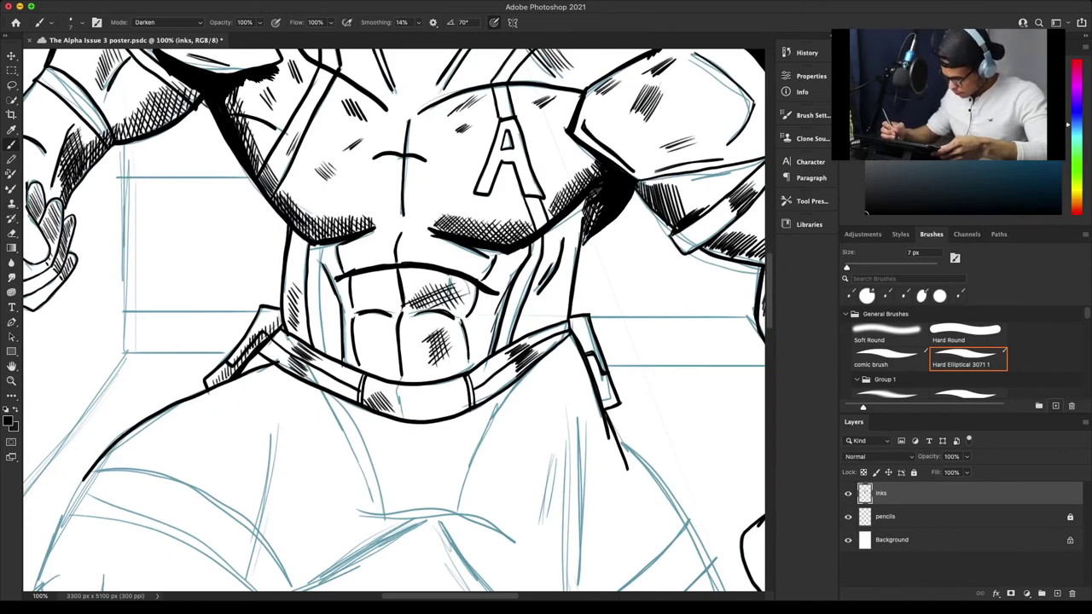
pyautogui.scroll(1, 394, 320)
pyautogui.scroll(-6, 394, 320)
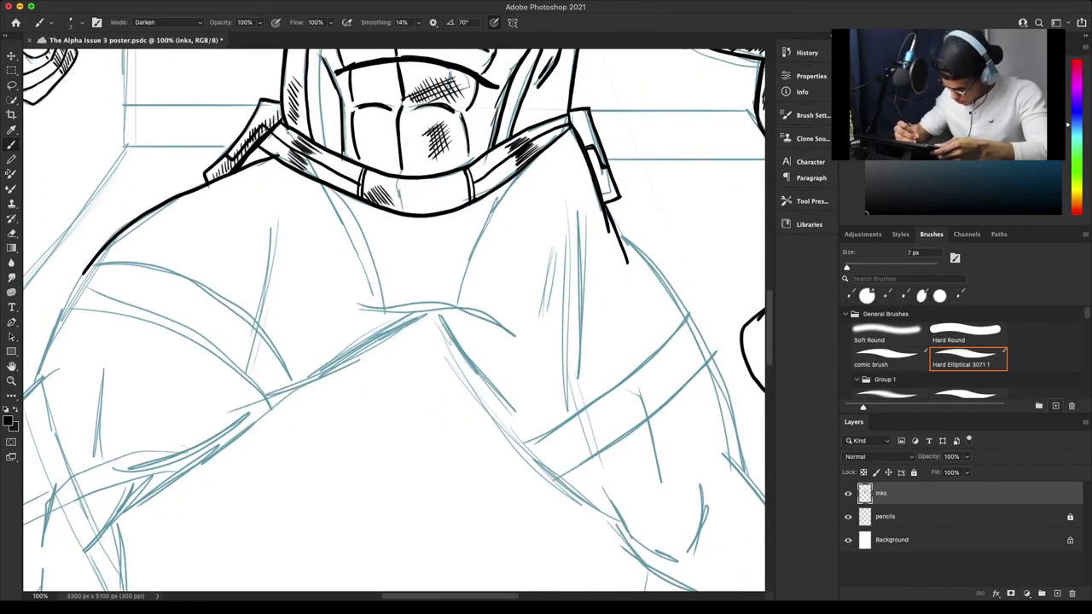
pyautogui.moveTo(365, 309)
pyautogui.mouseDown()
pyautogui.moveTo(495, 317)
pyautogui.moveTo(357, 309)
pyautogui.moveTo(401, 312)
pyautogui.mouseUp()
pyautogui.moveTo(471, 313); pyautogui.dragTo(512, 332)
pyautogui.moveTo(439, 314)
pyautogui.mouseDown()
pyautogui.moveTo(520, 418)
pyautogui.moveTo(439, 313)
pyautogui.mouseUp()
pyautogui.moveTo(485, 377)
pyautogui.mouseDown()
pyautogui.moveTo(457, 343)
pyautogui.moveTo(489, 401)
pyautogui.moveTo(587, 508)
pyautogui.moveTo(481, 380)
pyautogui.mouseUp()
pyautogui.moveTo(587, 509)
pyautogui.mouseDown()
pyautogui.moveTo(620, 519)
pyautogui.moveTo(596, 513)
pyautogui.mouseUp()
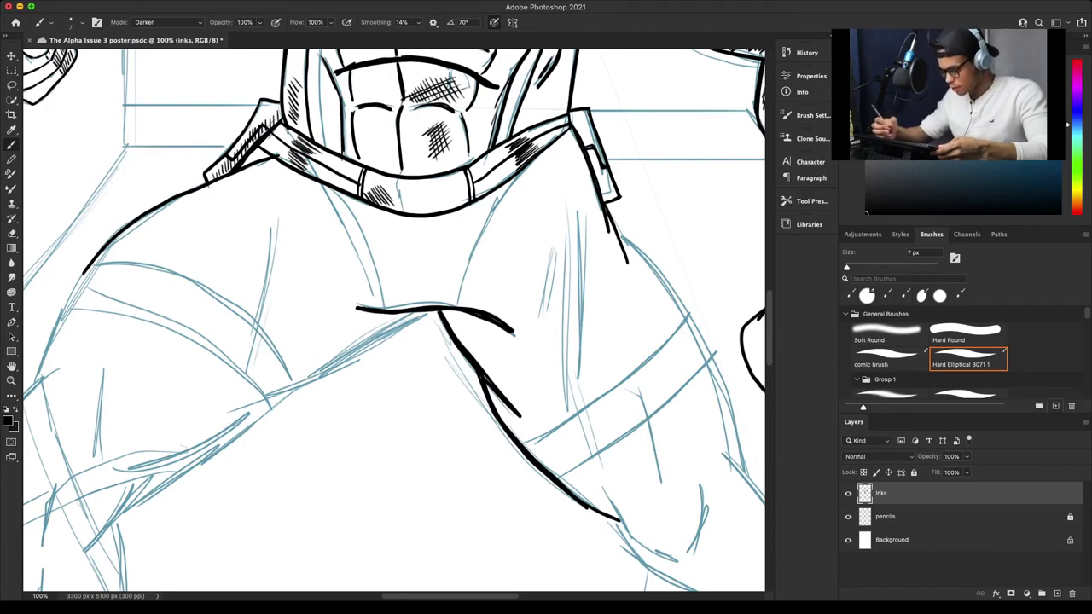
# Hatch a patch of long upright strokes down the middle of the open-hand-side upper thigh.
pyautogui.press('super+minus')
pyautogui.moveTo(503, 276)
pyautogui.mouseDown()
pyautogui.moveTo(495, 304)
pyautogui.moveTo(504, 315)
pyautogui.mouseUp()
pyautogui.moveTo(514, 268); pyautogui.dragTo(510, 322)
pyautogui.moveTo(521, 270); pyautogui.dragTo(514, 321)
pyautogui.moveTo(526, 284); pyautogui.dragTo(518, 351)
pyautogui.moveTo(524, 326); pyautogui.dragTo(508, 365)
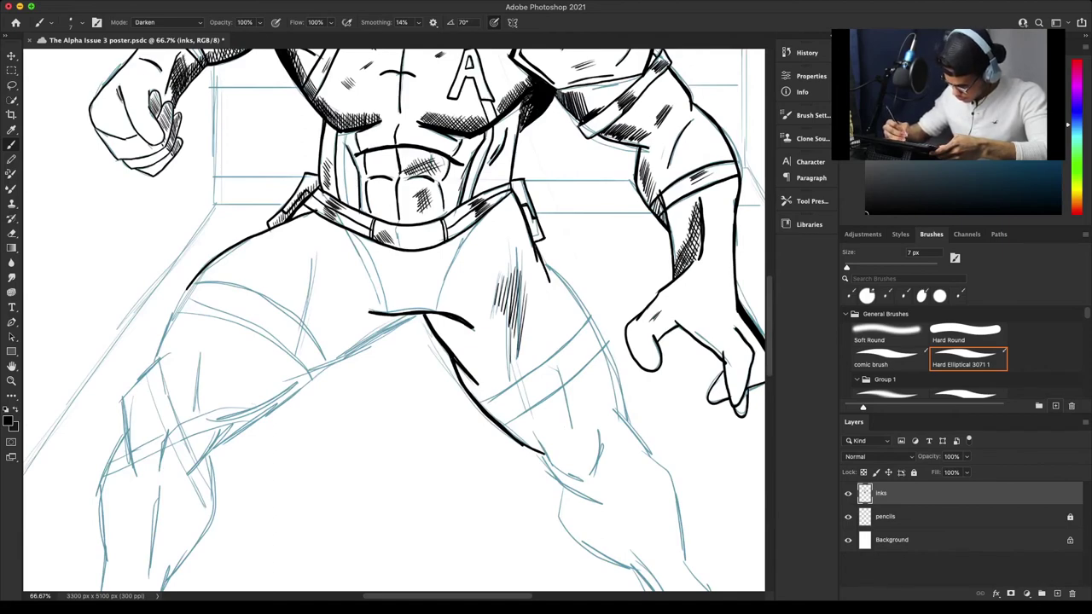
# Ink the outer contour of the open-hand-side thigh and both edges of the band around it.
pyautogui.moveTo(546, 265)
pyautogui.mouseDown()
pyautogui.moveTo(606, 343)
pyautogui.moveTo(626, 411)
pyautogui.moveTo(605, 343)
pyautogui.moveTo(555, 273)
pyautogui.mouseUp()
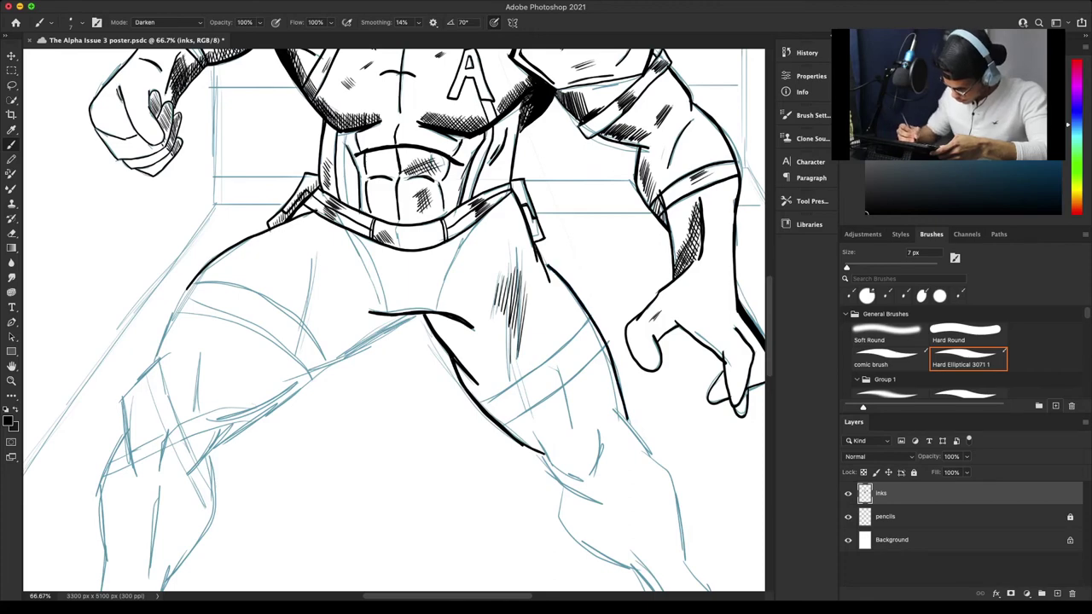
pyautogui.moveTo(486, 399); pyautogui.dragTo(587, 316)
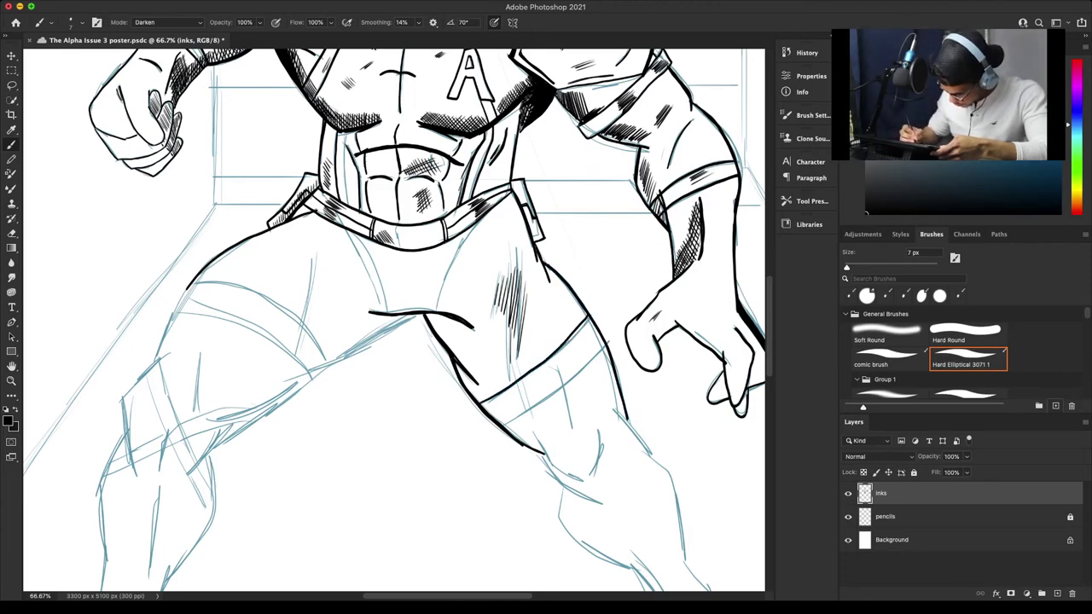
pyautogui.moveTo(504, 427)
pyautogui.mouseDown()
pyautogui.moveTo(604, 345)
pyautogui.moveTo(570, 343)
pyautogui.moveTo(587, 351)
pyautogui.mouseUp()
# Hatch two patches of diagonal strokes on the open-hand-side thigh band, near its outer and inner ends.
pyautogui.moveTo(560, 382); pyautogui.dragTo(582, 365)
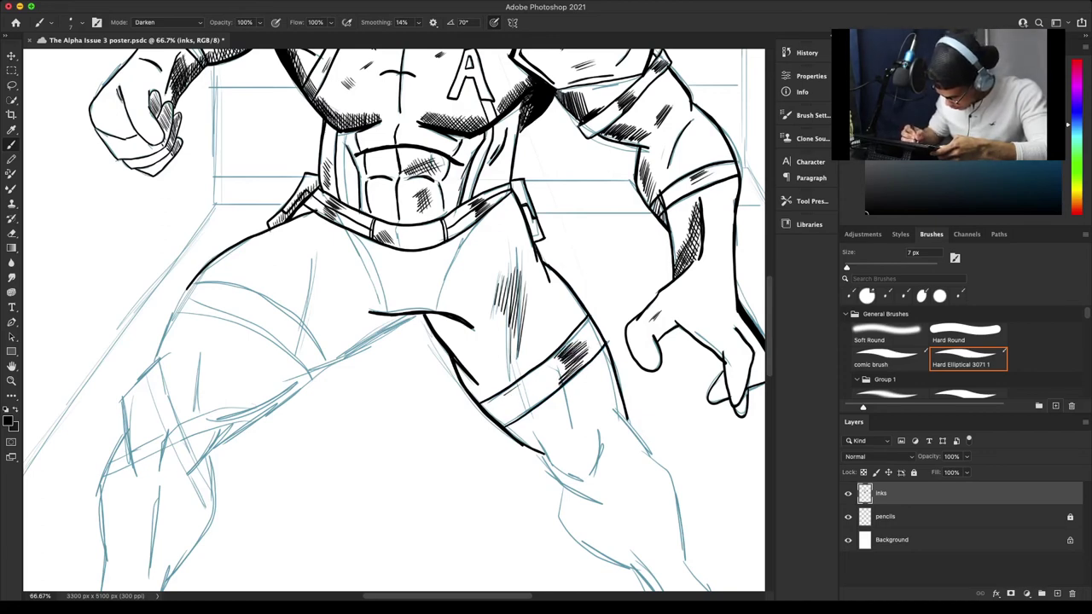
pyautogui.moveTo(506, 394); pyautogui.dragTo(519, 386)
pyautogui.moveTo(509, 397); pyautogui.dragTo(524, 384)
pyautogui.moveTo(512, 401); pyautogui.dragTo(535, 381)
pyautogui.moveTo(513, 400); pyautogui.dragTo(537, 386)
pyautogui.moveTo(516, 405)
pyautogui.mouseDown()
pyautogui.moveTo(545, 383)
pyautogui.moveTo(538, 390)
pyautogui.mouseUp()
pyautogui.moveTo(513, 413); pyautogui.dragTo(537, 399)
pyautogui.moveTo(516, 419); pyautogui.dragTo(542, 397)
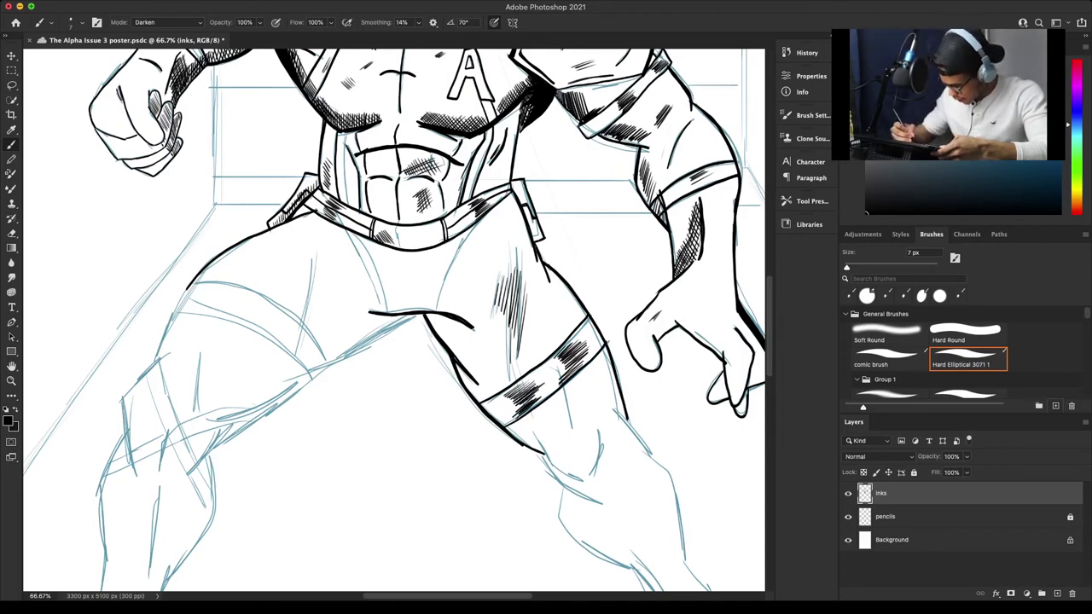
# Hatch upright strokes below the open-hand-side thigh band and slanted strokes along the crease of the fist-side thigh.
pyautogui.moveTo(514, 357)
pyautogui.mouseDown()
pyautogui.moveTo(519, 377)
pyautogui.moveTo(571, 418)
pyautogui.mouseUp()
pyautogui.moveTo(570, 389); pyautogui.dragTo(577, 421)
pyautogui.moveTo(577, 389); pyautogui.dragTo(580, 420)
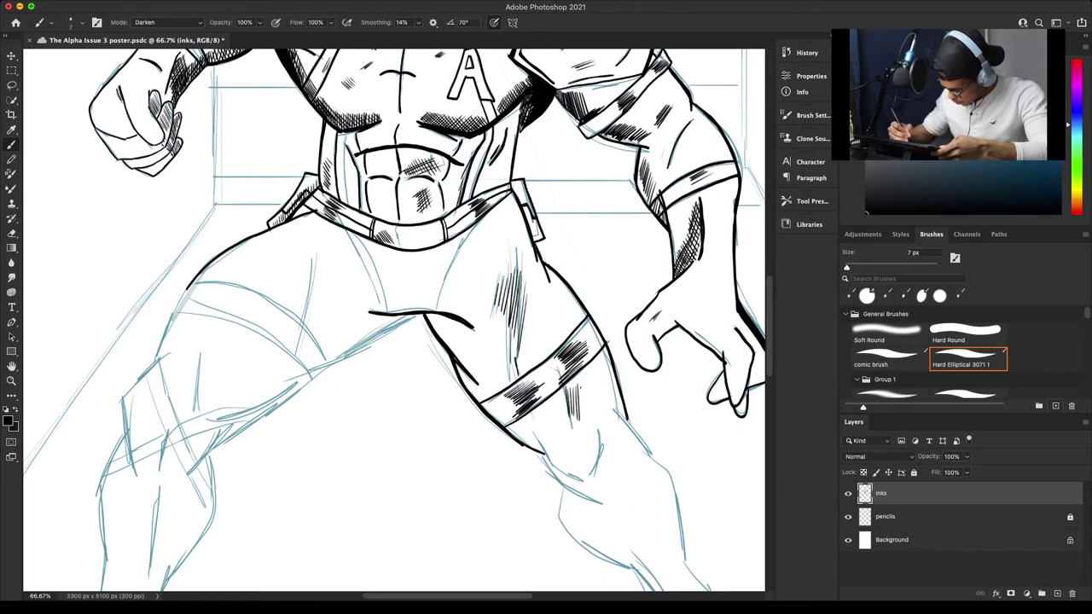
pyautogui.moveTo(584, 426); pyautogui.dragTo(582, 389)
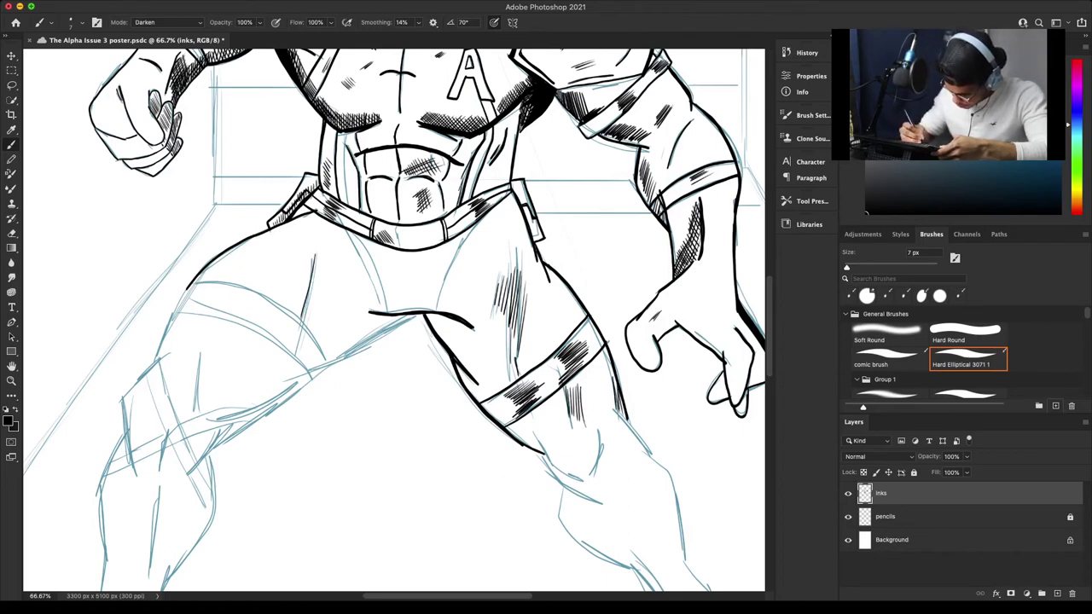
pyautogui.moveTo(318, 255); pyautogui.dragTo(309, 292)
pyautogui.moveTo(313, 282); pyautogui.dragTo(304, 319)
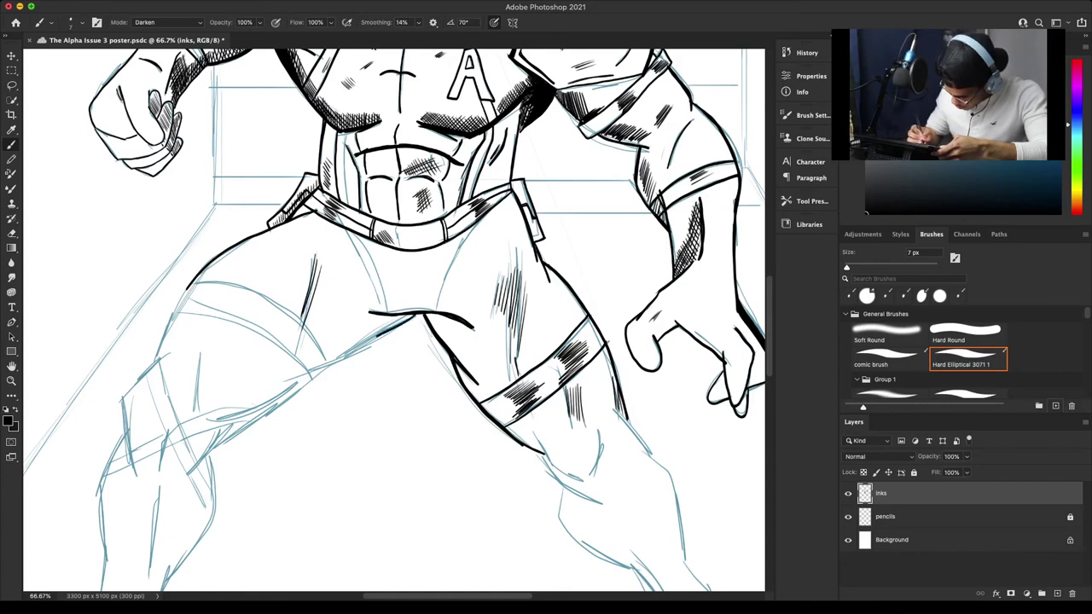
# Ink the inner contour of the fist-side thigh from the crotch toward the knee, and continue its outer contour downward.
pyautogui.moveTo(415, 316); pyautogui.dragTo(275, 389)
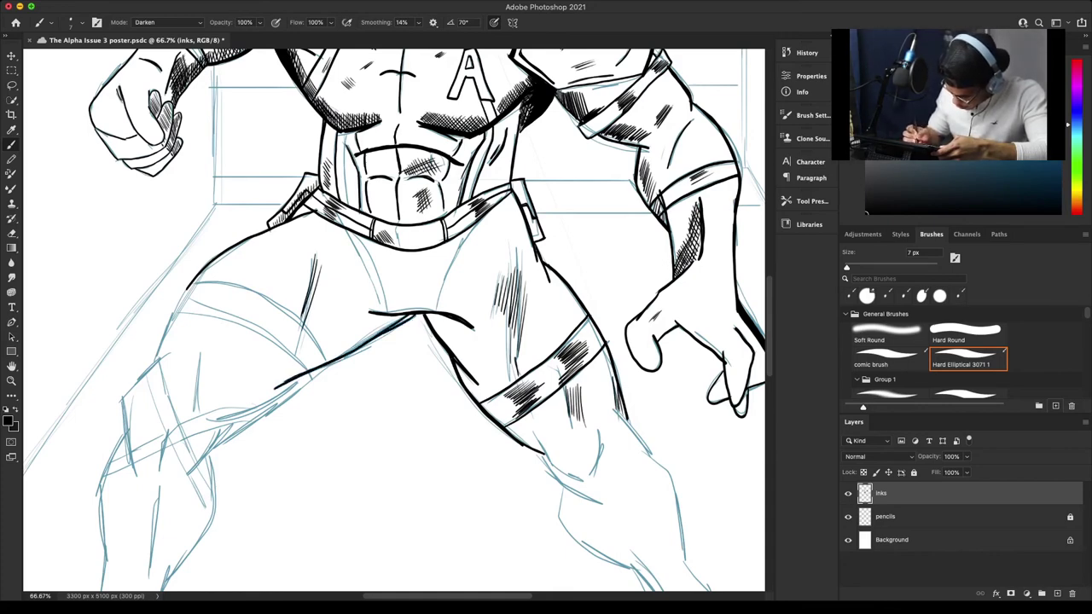
pyautogui.moveTo(413, 316)
pyautogui.mouseDown()
pyautogui.moveTo(301, 374)
pyautogui.moveTo(208, 454)
pyautogui.moveTo(327, 366)
pyautogui.mouseUp()
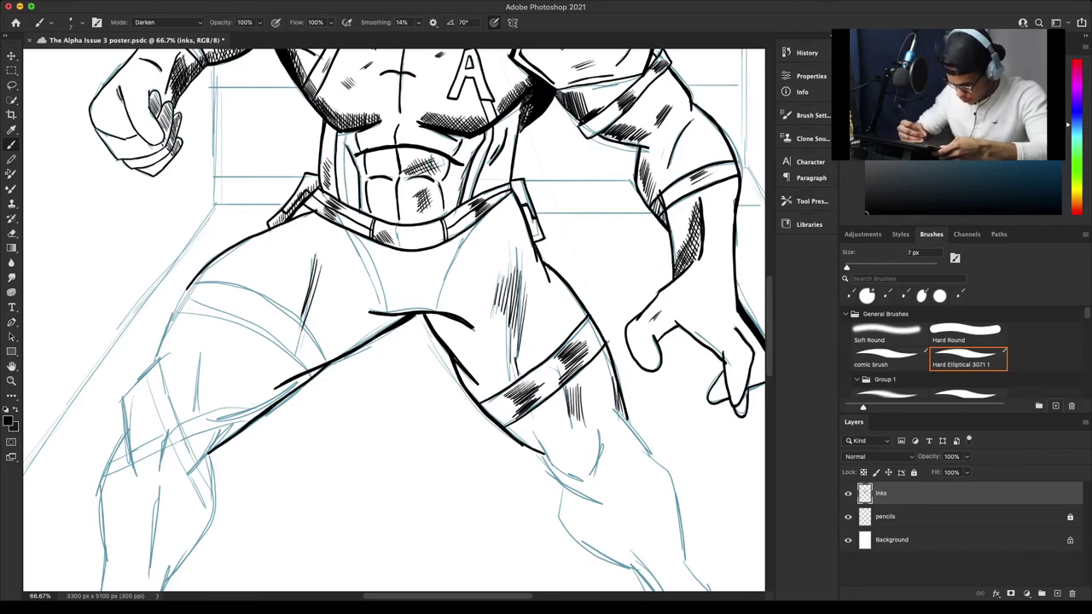
pyautogui.moveTo(187, 289); pyautogui.dragTo(156, 364)
# Ink both curved edges of the fist-side thigh band and hatch its outer end and middle.
pyautogui.moveTo(179, 313); pyautogui.dragTo(213, 257)
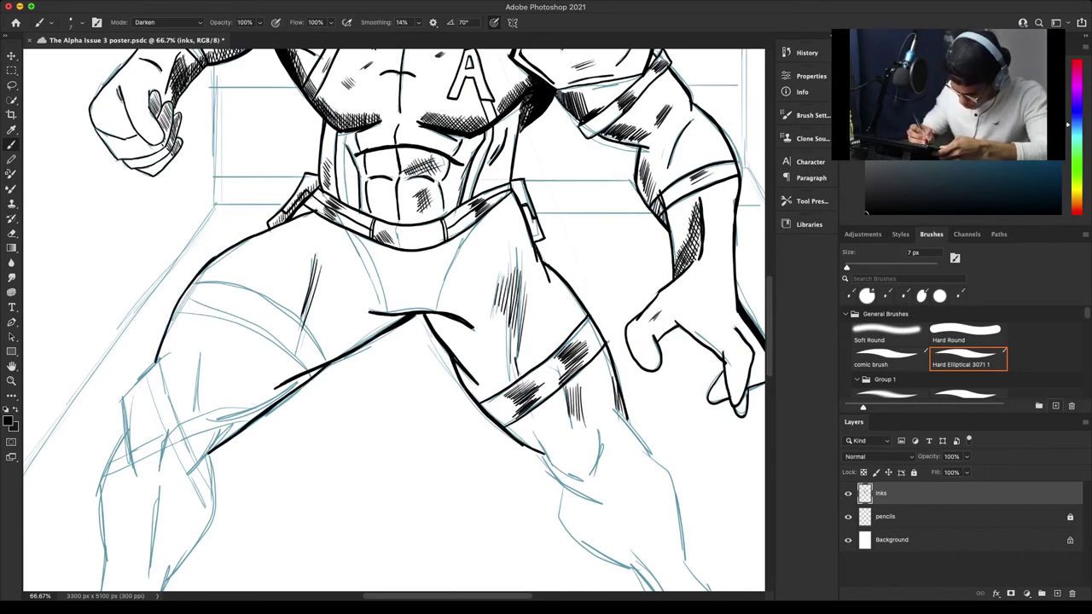
pyautogui.moveTo(175, 314); pyautogui.dragTo(207, 271)
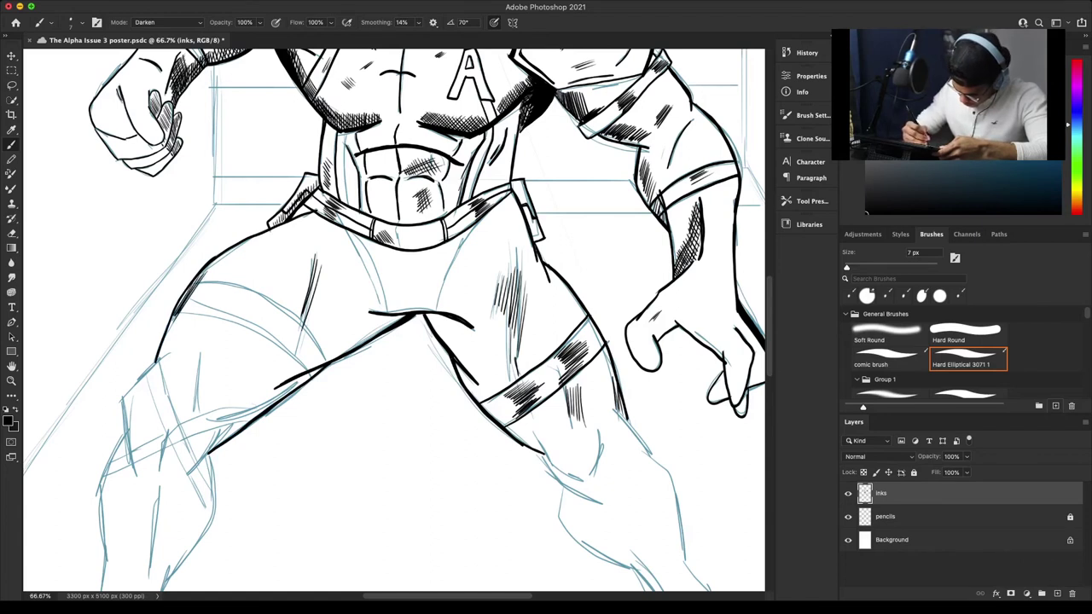
pyautogui.moveTo(188, 311)
pyautogui.mouseDown()
pyautogui.moveTo(258, 332)
pyautogui.moveTo(313, 379)
pyautogui.moveTo(290, 317)
pyautogui.moveTo(245, 288)
pyautogui.moveTo(195, 278)
pyautogui.mouseUp()
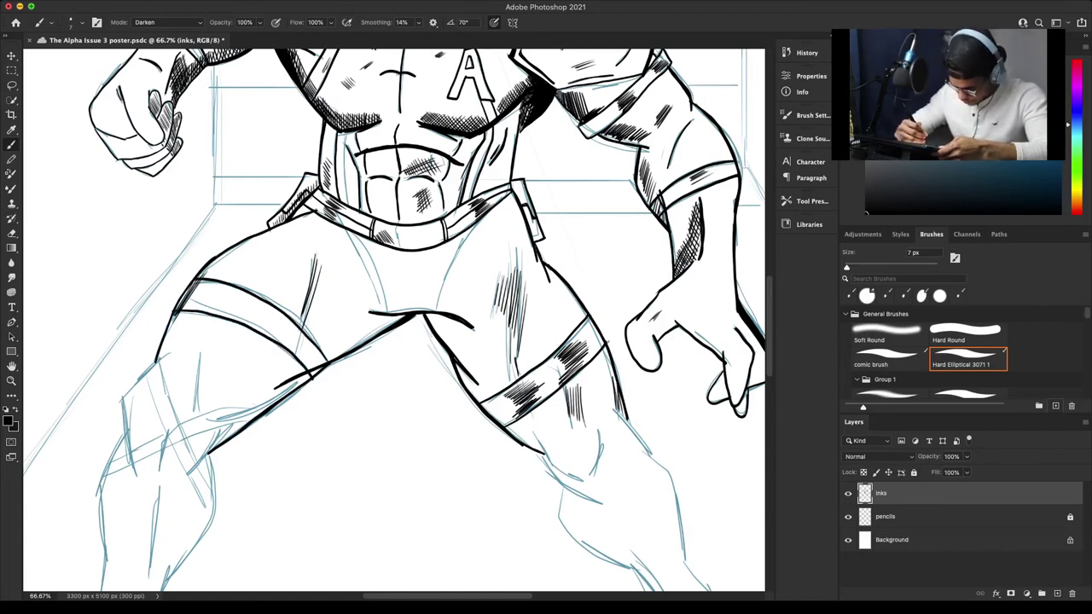
pyautogui.moveTo(212, 314)
pyautogui.mouseDown()
pyautogui.moveTo(254, 291)
pyautogui.moveTo(285, 295)
pyautogui.mouseUp()
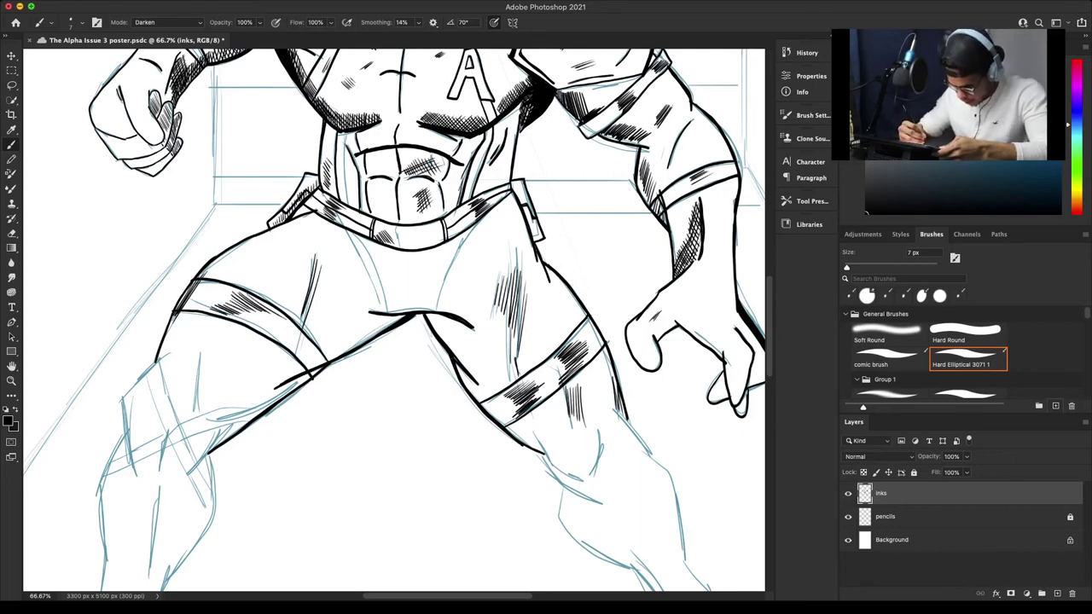
# Hatch the inner end of the fist-side thigh band and add short strokes at its outer end.
pyautogui.moveTo(285, 353); pyautogui.dragTo(319, 332)
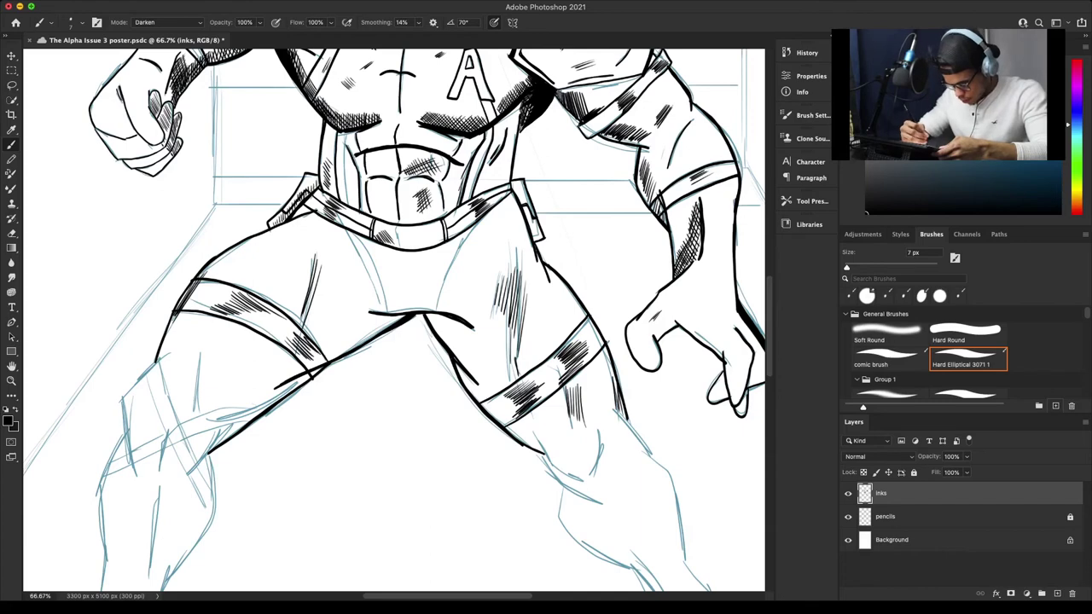
pyautogui.moveTo(196, 293); pyautogui.dragTo(210, 304)
pyautogui.moveTo(199, 291); pyautogui.dragTo(217, 300)
# Lasso a jagged shadow shape from below the belt across the crotch onto both inner thighs, fill it with black, deselect and save.
pyautogui.press('super+minus')
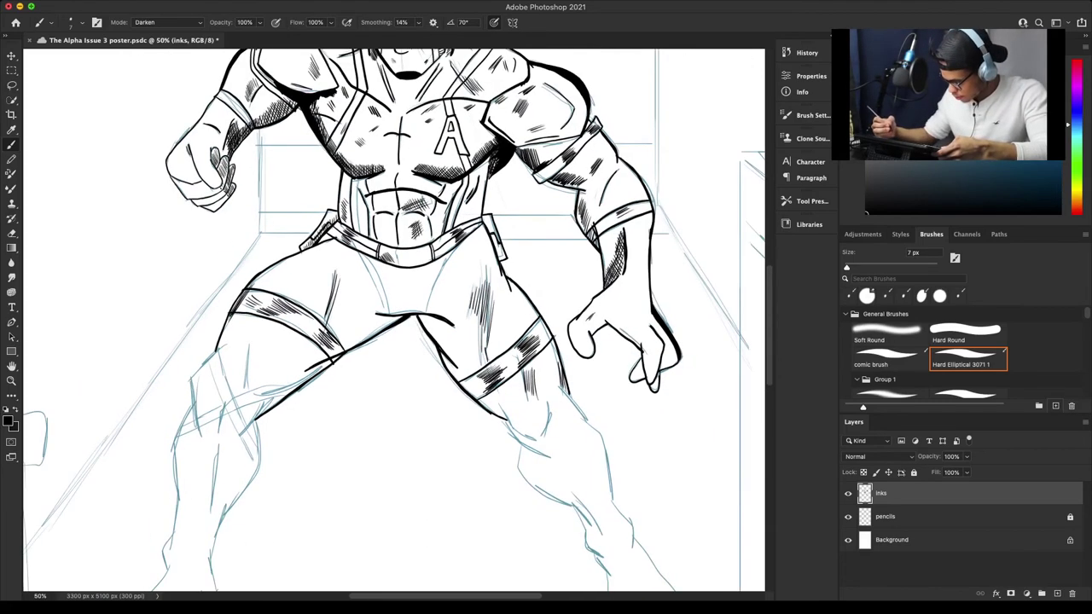
pyautogui.press('super+plus')
pyautogui.hotkey('ctrl', '+')
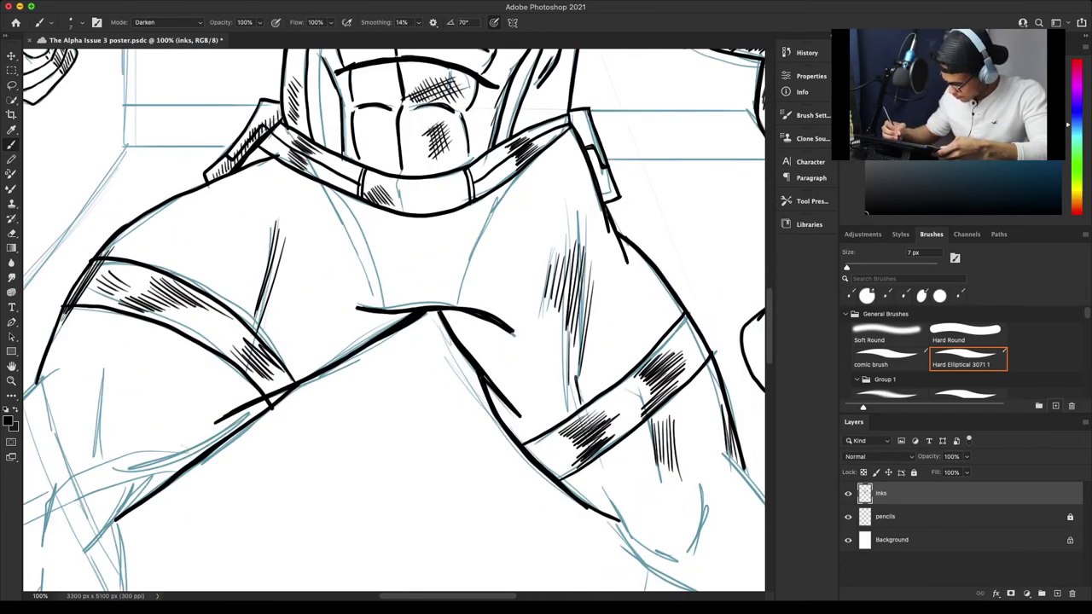
pyautogui.scroll(5, 394, 321)
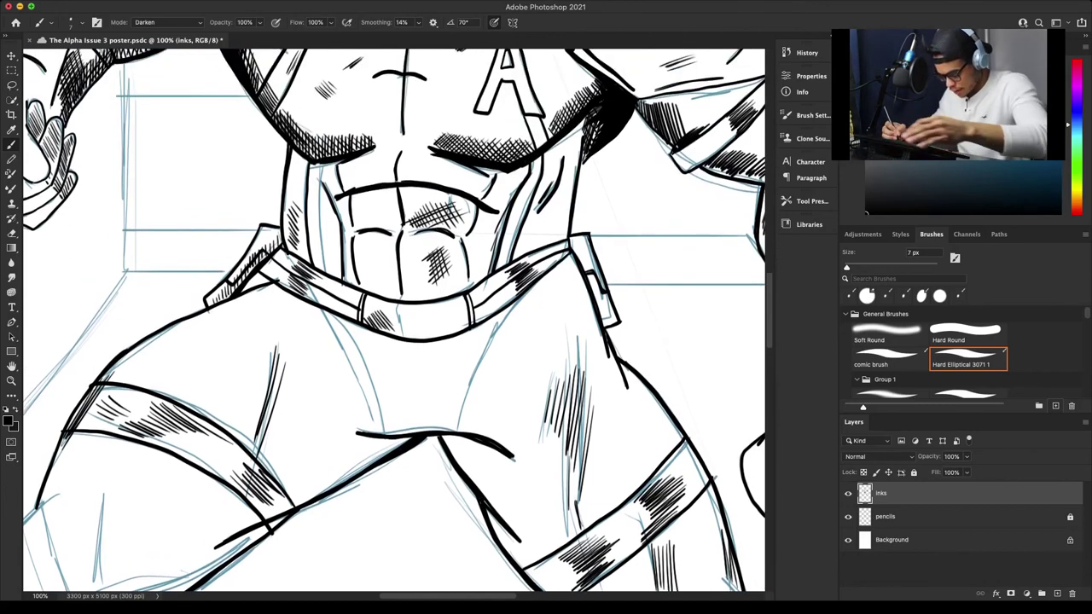
pyautogui.press('s')
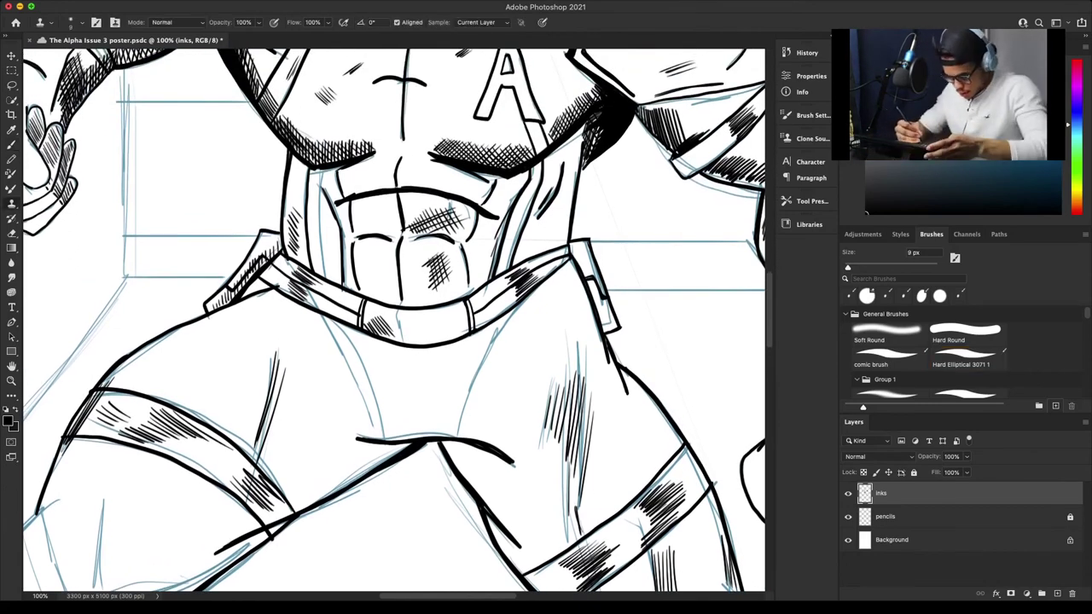
pyautogui.press('l')
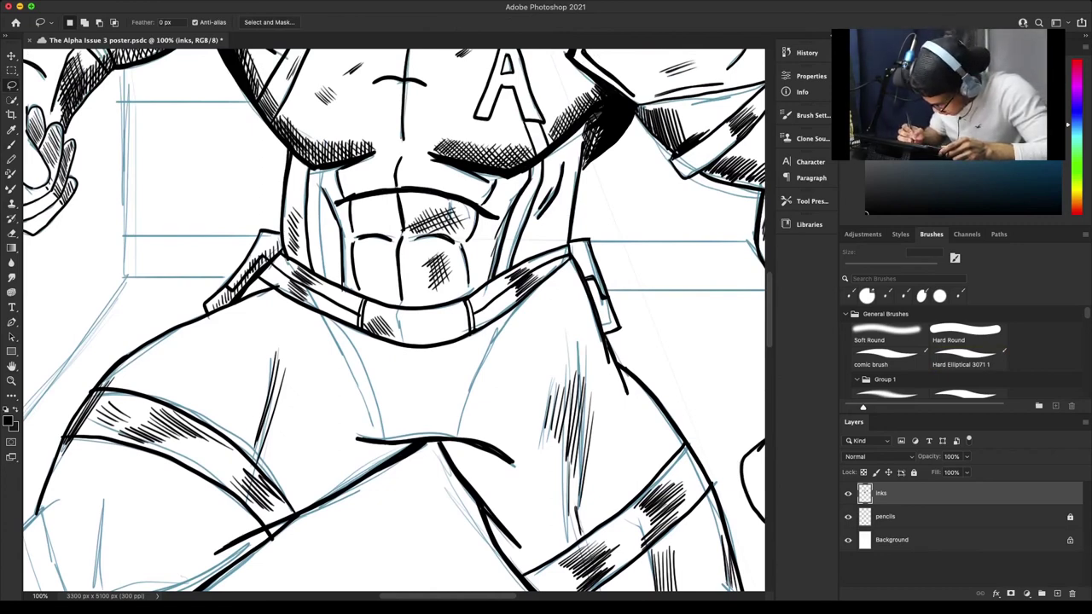
pyautogui.moveTo(473, 340)
pyautogui.mouseDown()
pyautogui.moveTo(507, 329)
pyautogui.moveTo(504, 371)
pyautogui.moveTo(538, 430)
pyautogui.moveTo(552, 493)
pyautogui.moveTo(514, 461)
pyautogui.moveTo(521, 541)
pyautogui.moveTo(444, 451)
pyautogui.moveTo(346, 488)
pyautogui.moveTo(368, 463)
pyautogui.moveTo(353, 437)
pyautogui.moveTo(384, 425)
pyautogui.moveTo(383, 382)
pyautogui.moveTo(304, 322)
pyautogui.mouseUp()
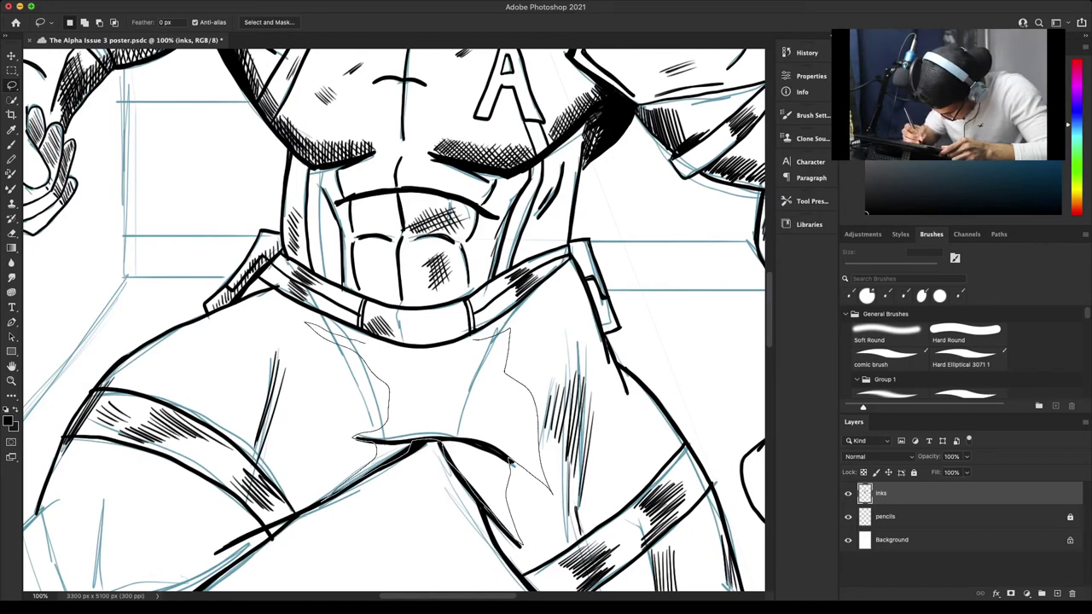
pyautogui.moveTo(372, 353)
pyautogui.mouseDown()
pyautogui.moveTo(424, 382)
pyautogui.moveTo(466, 364)
pyautogui.mouseUp()
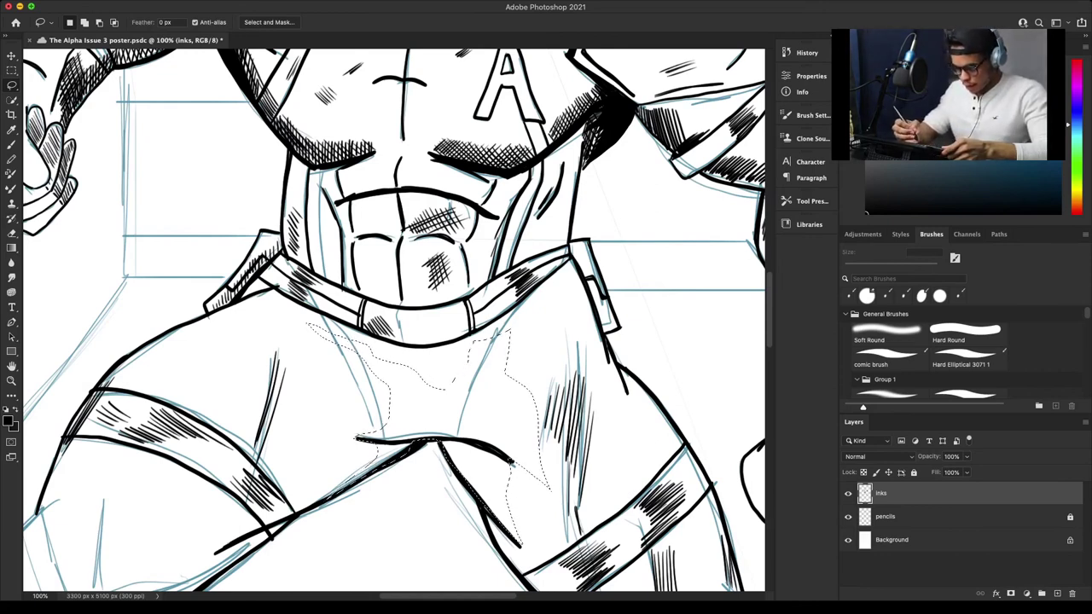
pyautogui.press('i')
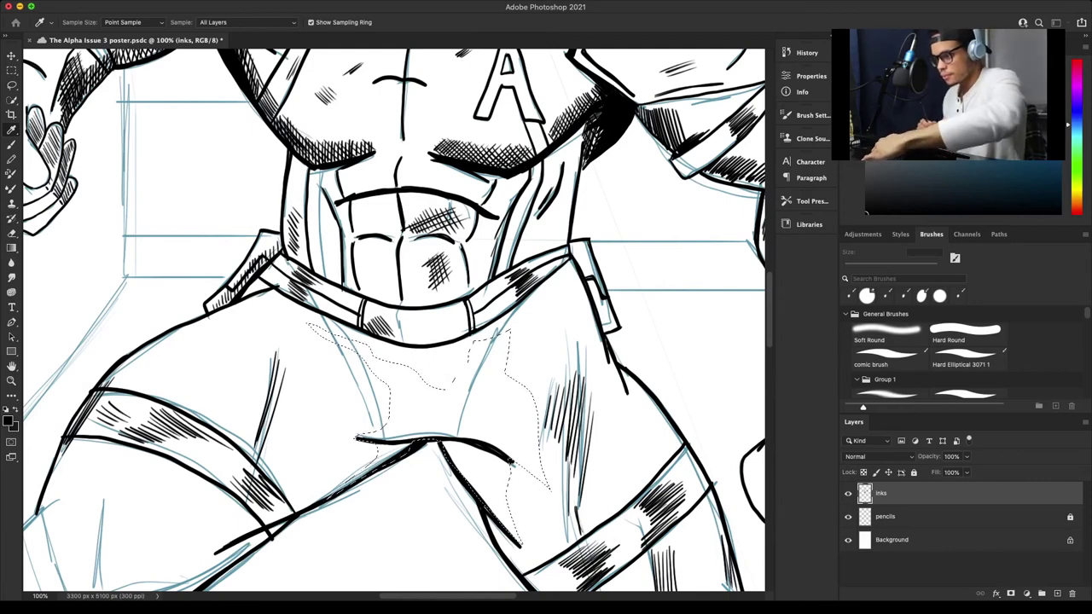
pyautogui.press('l')
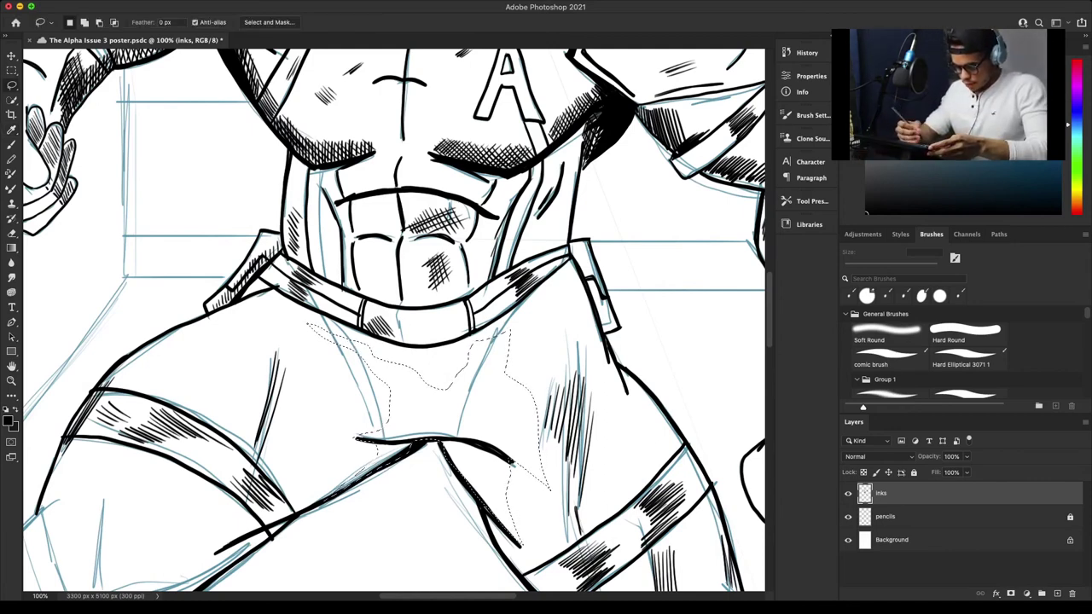
pyautogui.press('i')
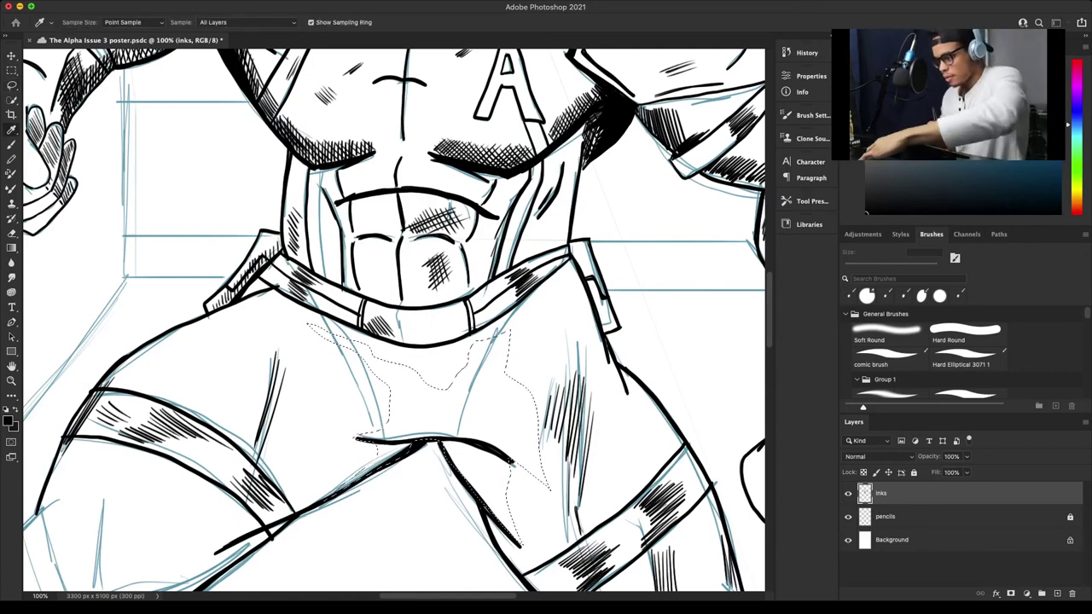
pyautogui.hotkey('alt', 'BackSpace')
pyautogui.press('l')
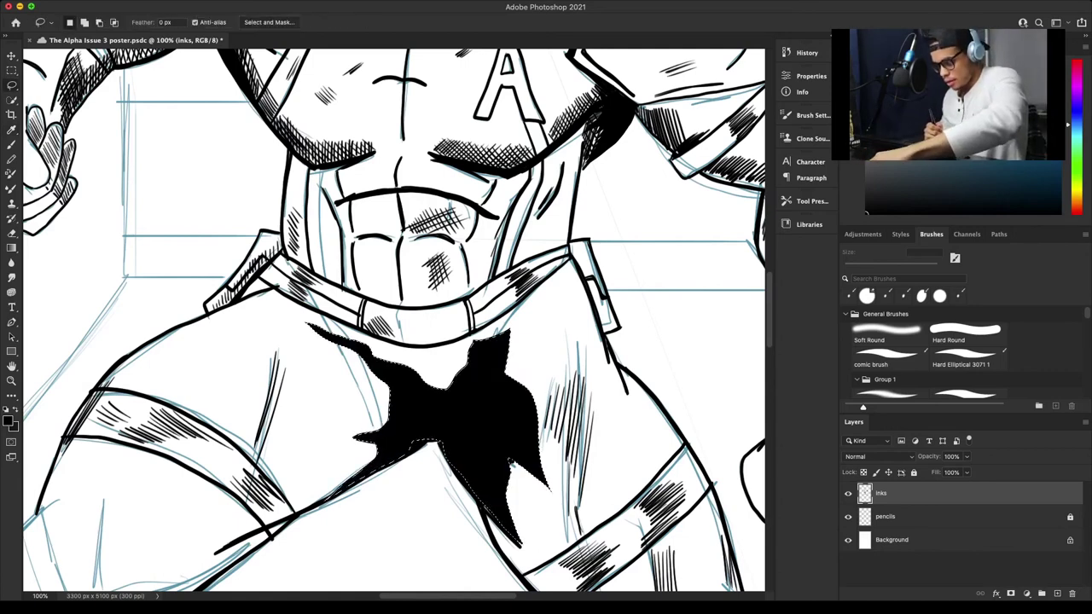
pyautogui.hotkey('ctrl', 's')
pyautogui.hotkey('ctrl', 'd')
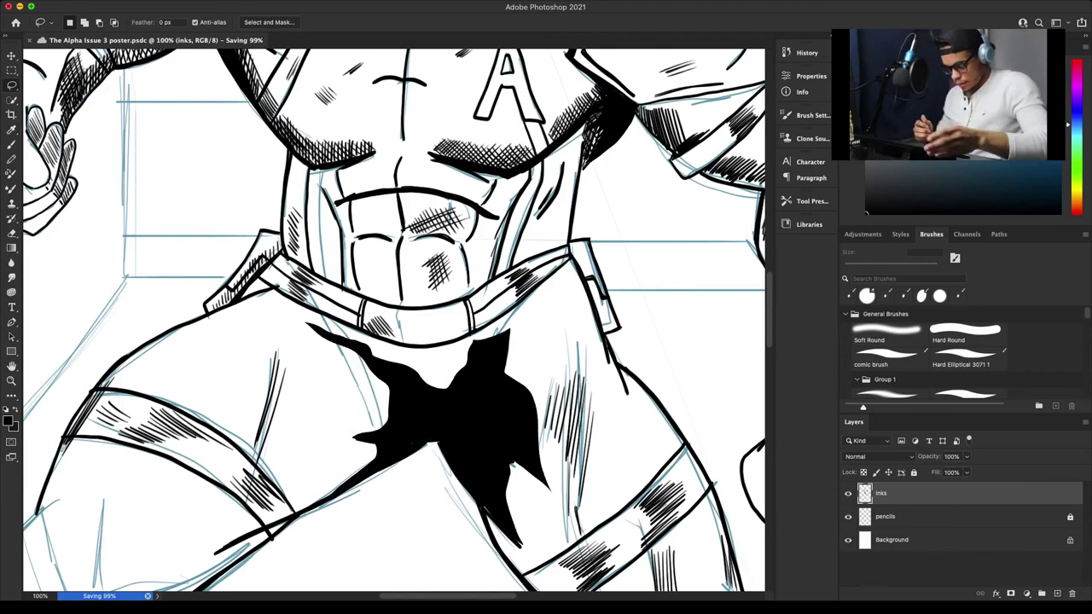
# Refine the crotch shadow's fist-side spikes and blend them into the inner thigh contour with a 10 px brush.
pyautogui.press('b')
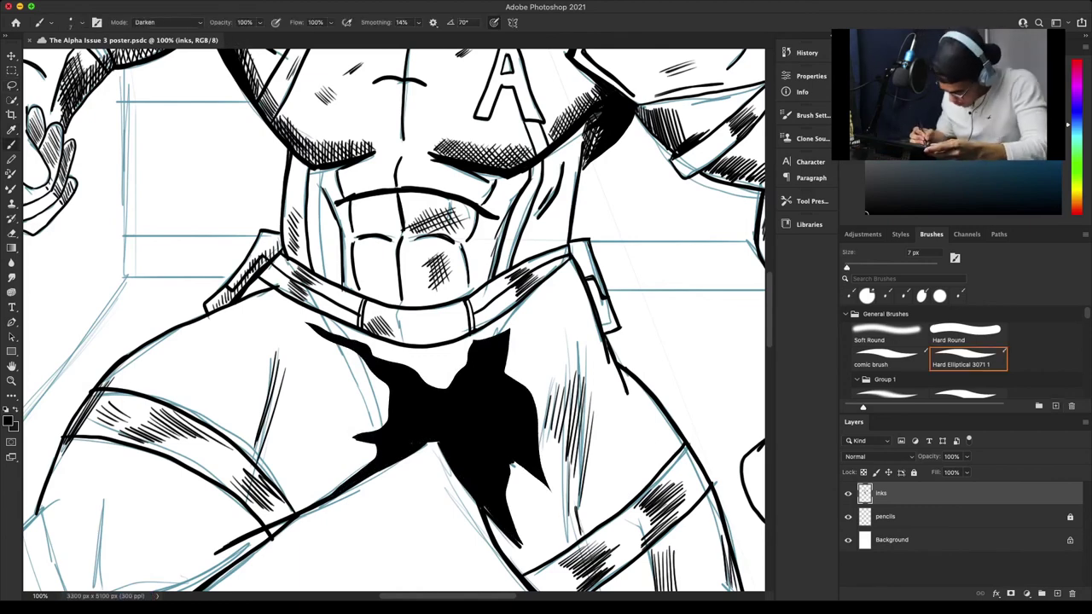
pyautogui.press(']')
pyautogui.press(']')
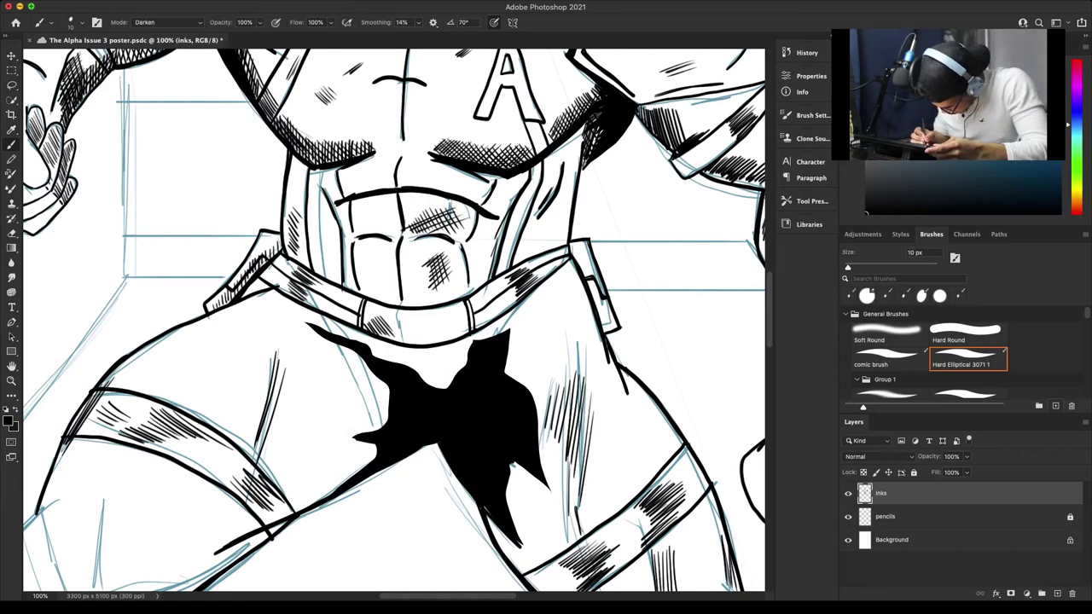
pyautogui.moveTo(400, 461)
pyautogui.mouseDown()
pyautogui.moveTo(301, 515)
pyautogui.moveTo(370, 461)
pyautogui.moveTo(349, 437)
pyautogui.moveTo(369, 431)
pyautogui.mouseUp()
# Crosshatch the gap between the belt's lower edge and the solid crotch shadow with a 9 px brush.
pyautogui.press('[')
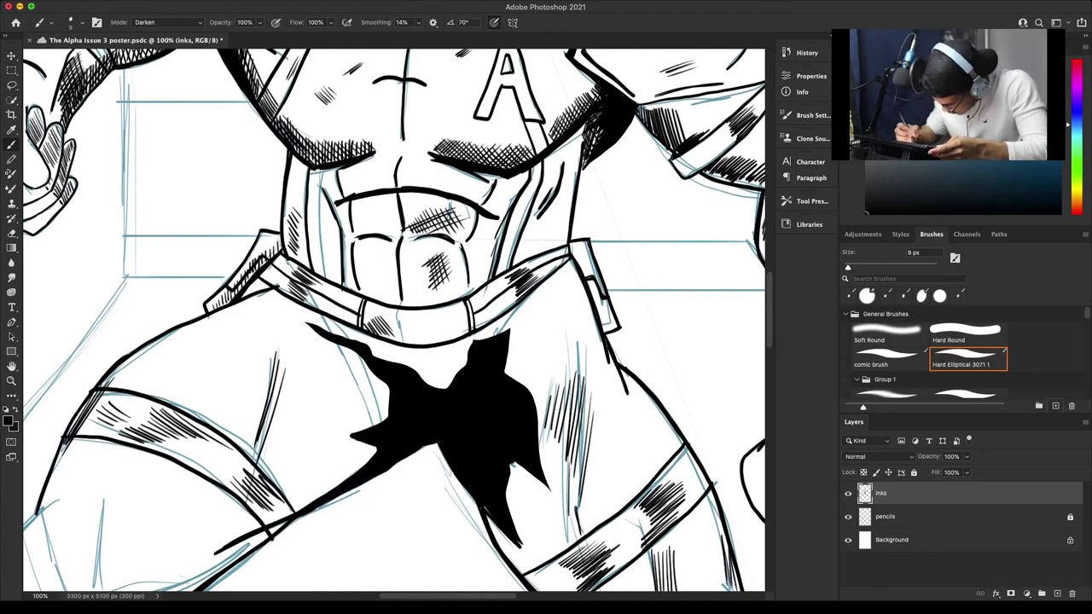
pyautogui.moveTo(467, 355); pyautogui.dragTo(447, 383)
pyautogui.moveTo(472, 341); pyautogui.dragTo(442, 382)
pyautogui.moveTo(468, 343); pyautogui.dragTo(433, 381)
pyautogui.moveTo(463, 343)
pyautogui.mouseDown()
pyautogui.moveTo(428, 384)
pyautogui.moveTo(464, 342)
pyautogui.mouseUp()
pyautogui.moveTo(425, 383)
pyautogui.mouseDown()
pyautogui.moveTo(461, 343)
pyautogui.moveTo(464, 355)
pyautogui.mouseUp()
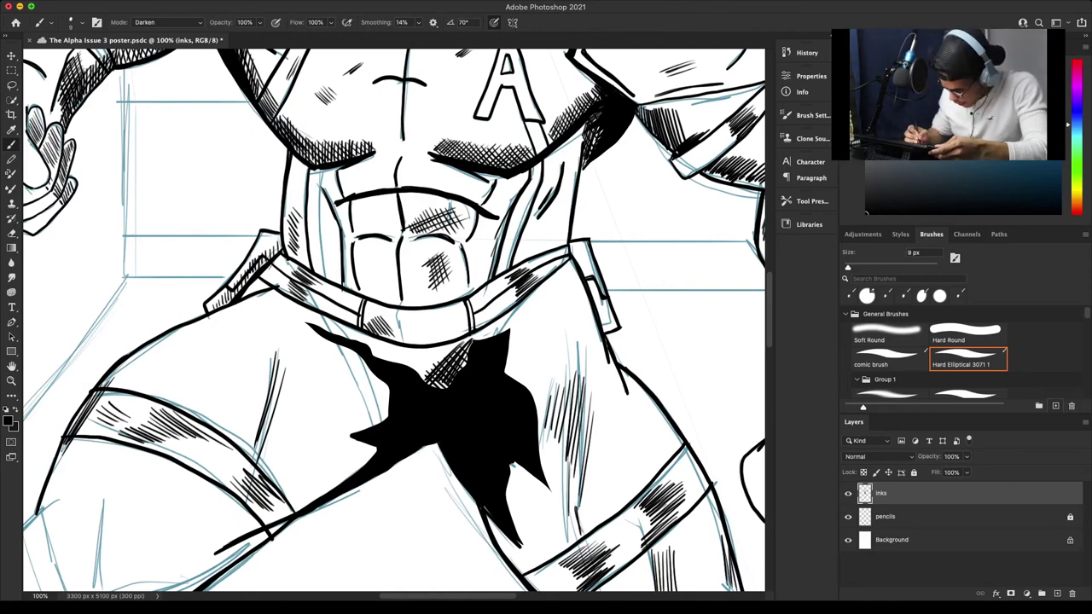
pyautogui.moveTo(420, 373); pyautogui.dragTo(455, 346)
pyautogui.moveTo(417, 367); pyautogui.dragTo(446, 346)
pyautogui.moveTo(407, 366); pyautogui.dragTo(439, 355)
pyautogui.moveTo(428, 375); pyautogui.dragTo(447, 353)
# Crosshatch a patch beside the crotch shadow's upper edge on the open-hand-side hip.
pyautogui.moveTo(517, 331)
pyautogui.mouseDown()
pyautogui.moveTo(514, 380)
pyautogui.moveTo(531, 393)
pyautogui.moveTo(516, 396)
pyautogui.mouseUp()
pyautogui.moveTo(508, 351); pyautogui.dragTo(543, 380)
pyautogui.moveTo(512, 329); pyautogui.dragTo(542, 358)
# Crosshatch the open-hand-side inner thigh between the tips of the solid shadow and the thigh band.
pyautogui.moveTo(510, 497); pyautogui.dragTo(526, 522)
pyautogui.moveTo(512, 488); pyautogui.dragTo(537, 532)
pyautogui.moveTo(548, 476); pyautogui.dragTo(510, 551)
pyautogui.moveTo(538, 515); pyautogui.dragTo(512, 557)
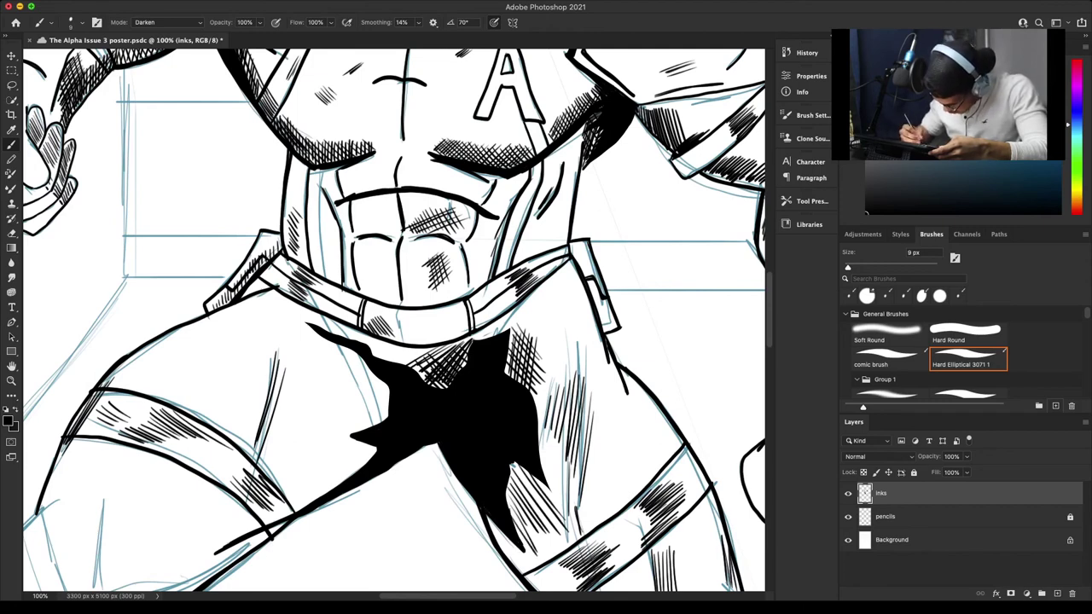
pyautogui.moveTo(519, 515)
pyautogui.mouseDown()
pyautogui.moveTo(509, 560)
pyautogui.moveTo(534, 561)
pyautogui.mouseUp()
pyautogui.moveTo(560, 514); pyautogui.dragTo(546, 558)
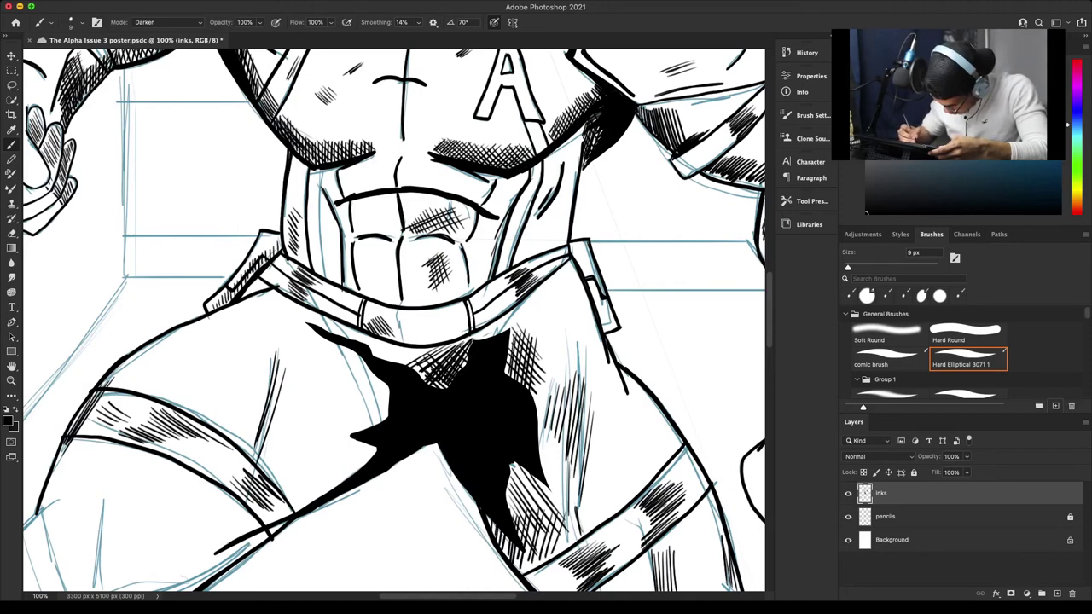
pyautogui.moveTo(551, 483)
pyautogui.mouseDown()
pyautogui.moveTo(527, 534)
pyautogui.moveTo(512, 518)
pyautogui.mouseUp()
pyautogui.moveTo(527, 470); pyautogui.dragTo(510, 517)
pyautogui.moveTo(524, 466); pyautogui.dragTo(505, 502)
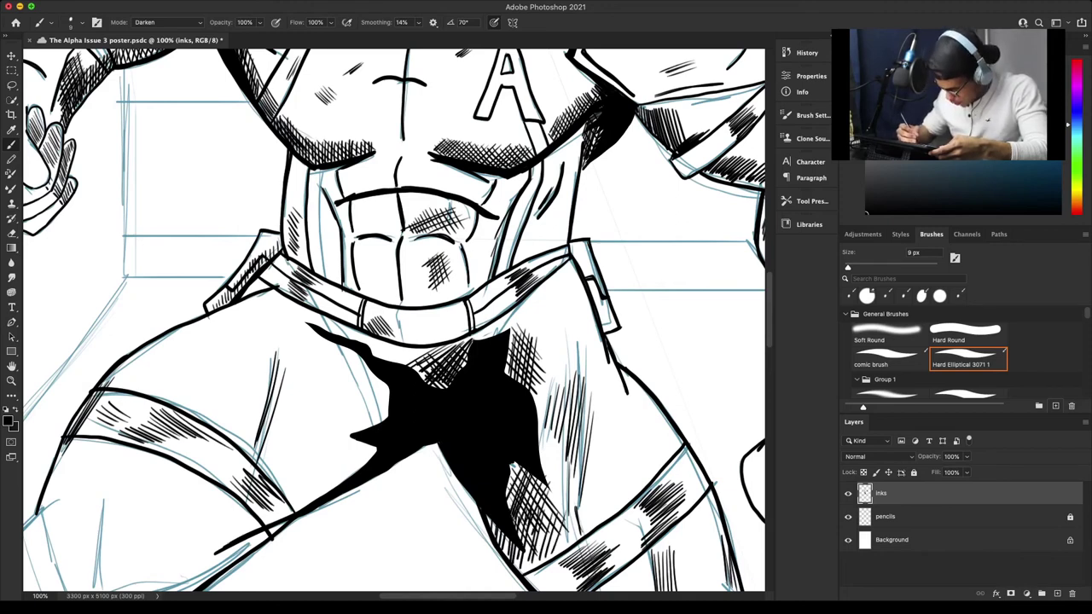
pyautogui.moveTo(516, 463); pyautogui.dragTo(506, 488)
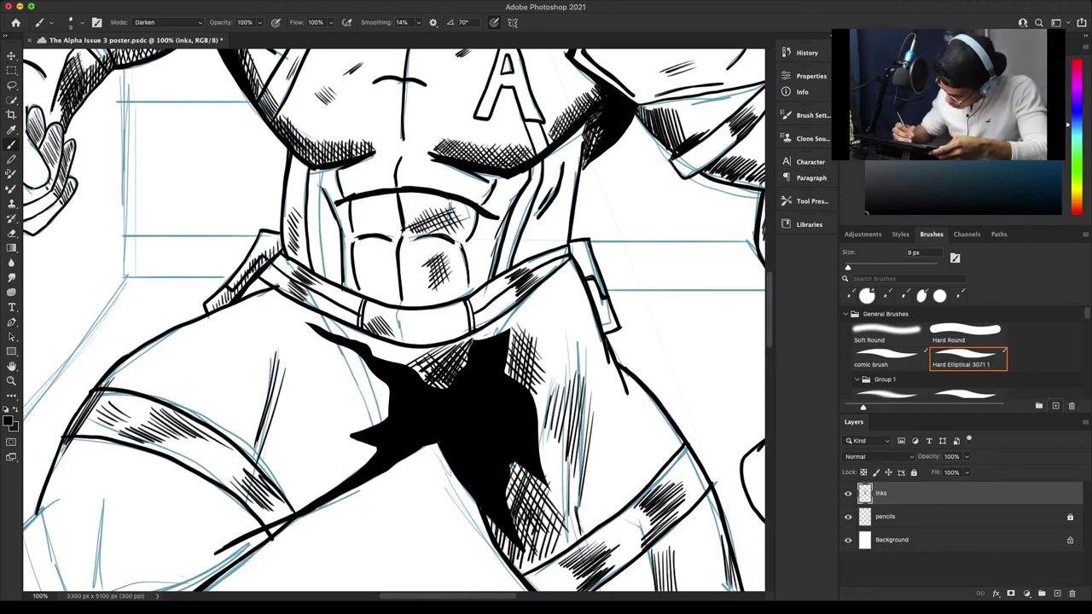
# Crosshatch over the upright strokes on the open-hand-side thigh and add slanted strokes nearer its outer contour.
pyautogui.moveTo(553, 386); pyautogui.dragTo(541, 422)
pyautogui.moveTo(560, 381); pyautogui.dragTo(549, 452)
pyautogui.moveTo(585, 404)
pyautogui.mouseDown()
pyautogui.moveTo(574, 466)
pyautogui.moveTo(554, 409)
pyautogui.mouseUp()
pyautogui.moveTo(595, 408); pyautogui.dragTo(563, 449)
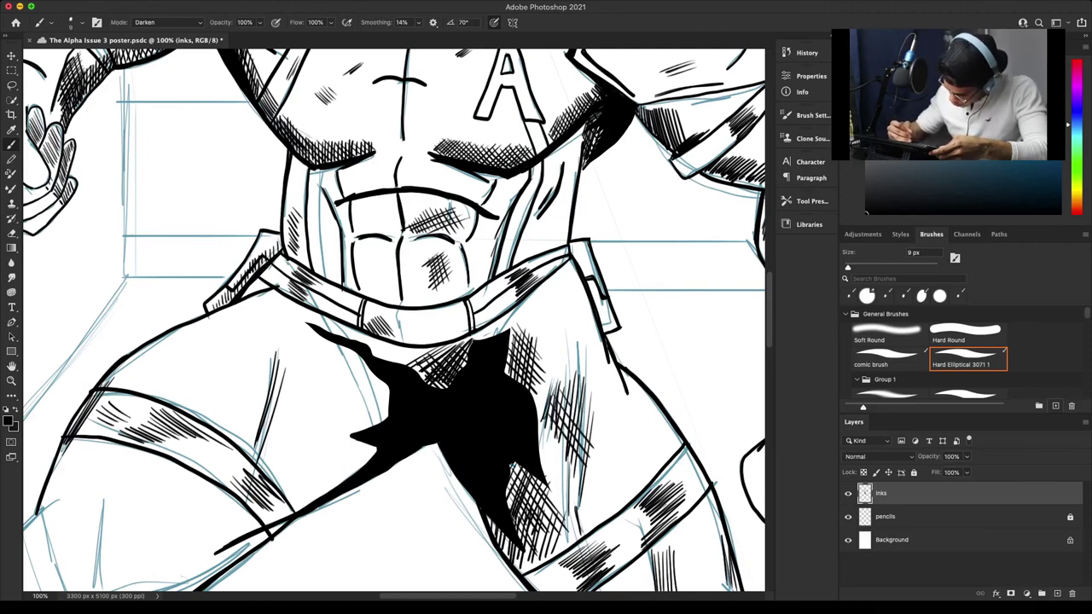
pyautogui.moveTo(587, 379); pyautogui.dragTo(563, 416)
pyautogui.moveTo(597, 408); pyautogui.dragTo(575, 439)
pyautogui.moveTo(601, 374)
pyautogui.mouseDown()
pyautogui.moveTo(568, 420)
pyautogui.moveTo(550, 411)
pyautogui.mouseUp()
pyautogui.hotkey('ctrl', '-')
pyautogui.moveTo(554, 369)
pyautogui.mouseDown()
pyautogui.moveTo(547, 419)
pyautogui.moveTo(542, 410)
pyautogui.mouseUp()
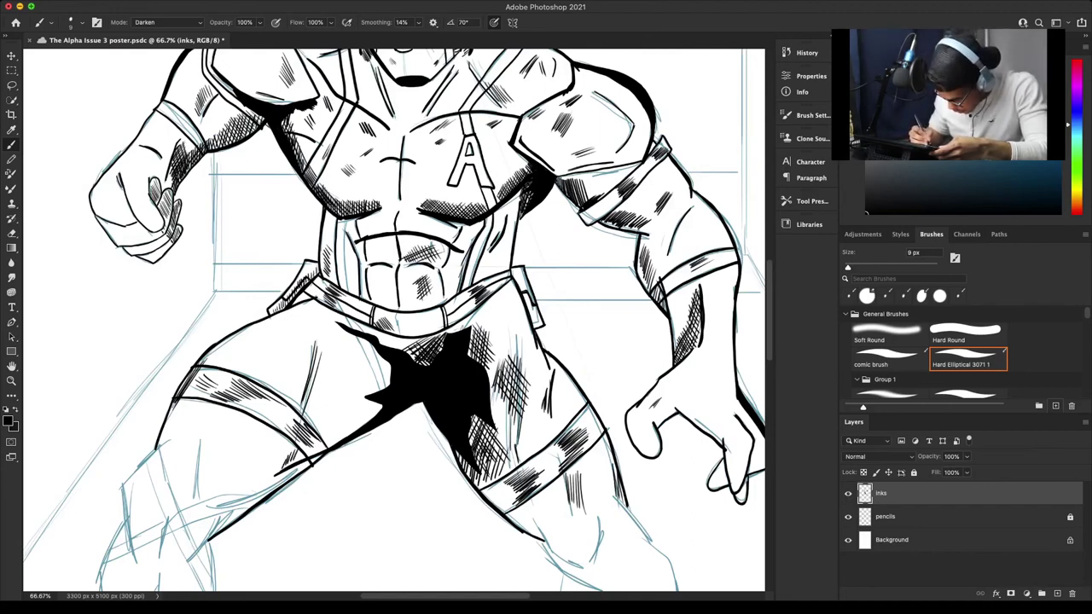
# Hatch short slanted strokes along the fist-side thigh's inner contour, from the band to the crotch shadow.
pyautogui.moveTo(314, 437); pyautogui.dragTo(305, 453)
pyautogui.moveTo(325, 430)
pyautogui.mouseDown()
pyautogui.moveTo(309, 455)
pyautogui.moveTo(324, 446)
pyautogui.mouseUp()
pyautogui.moveTo(344, 420); pyautogui.dragTo(335, 436)
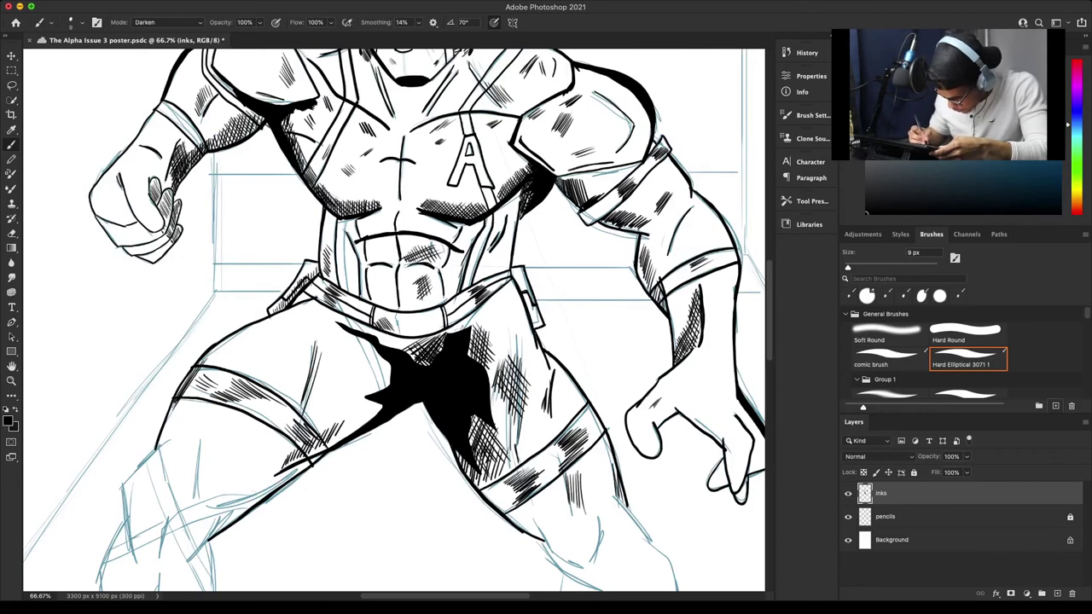
pyautogui.moveTo(373, 403); pyautogui.dragTo(364, 425)
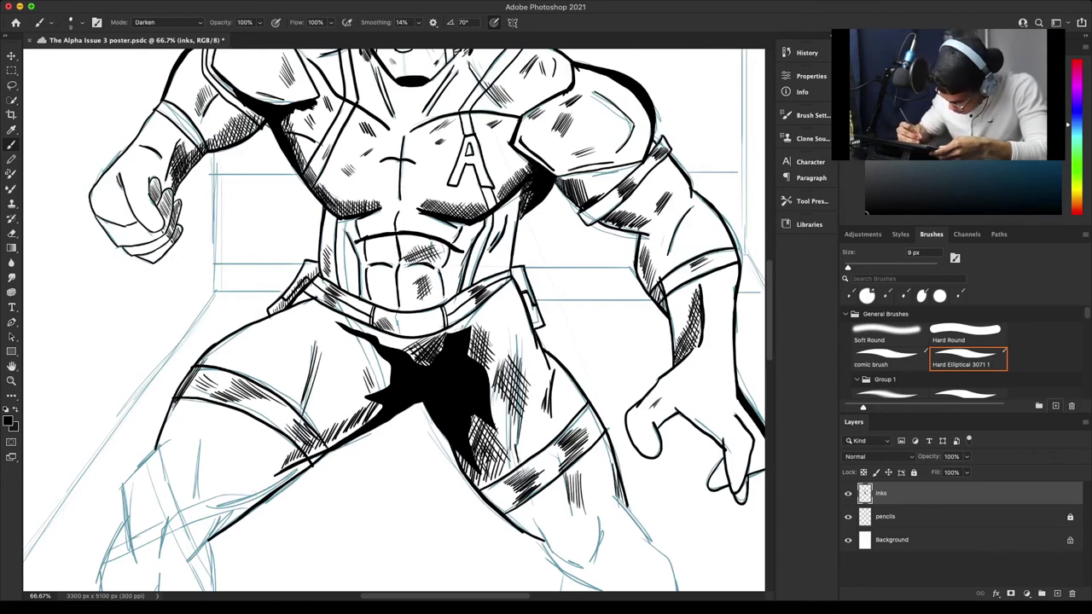
# Crosshatch along the fist-side edge of the crotch shadow, below its upper spike.
pyautogui.moveTo(375, 339); pyautogui.dragTo(361, 370)
pyautogui.moveTo(382, 340); pyautogui.dragTo(363, 384)
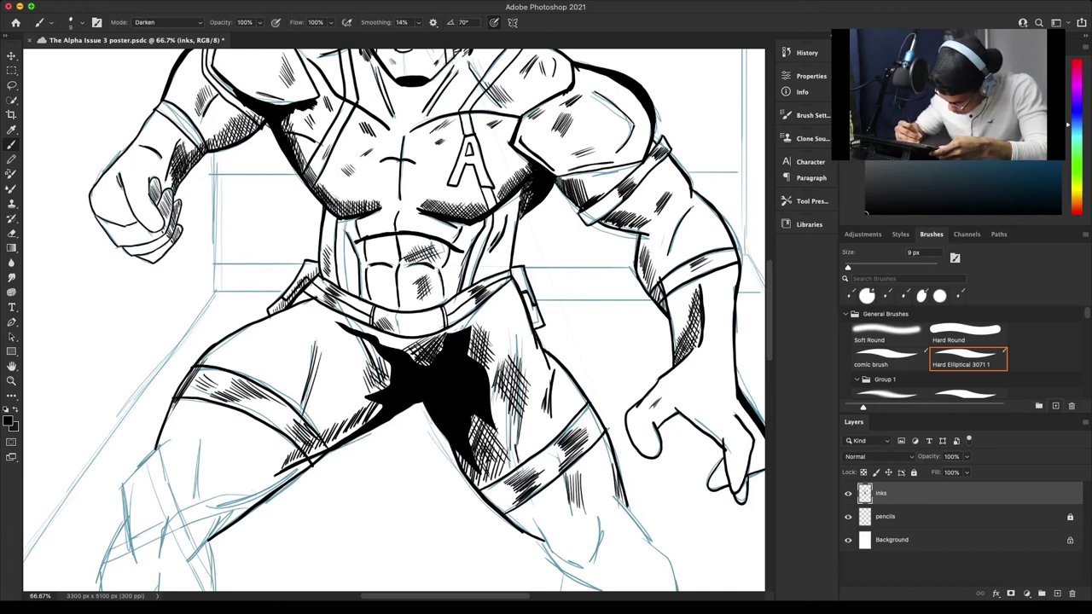
pyautogui.moveTo(387, 357); pyautogui.dragTo(374, 374)
pyautogui.moveTo(390, 348); pyautogui.dragTo(369, 367)
# Save the poster and check the inks on their own by hiding the pencils layer and showing it again.
pyautogui.press('super+minus')
pyautogui.press('super+minus')
pyautogui.press('super+minus')
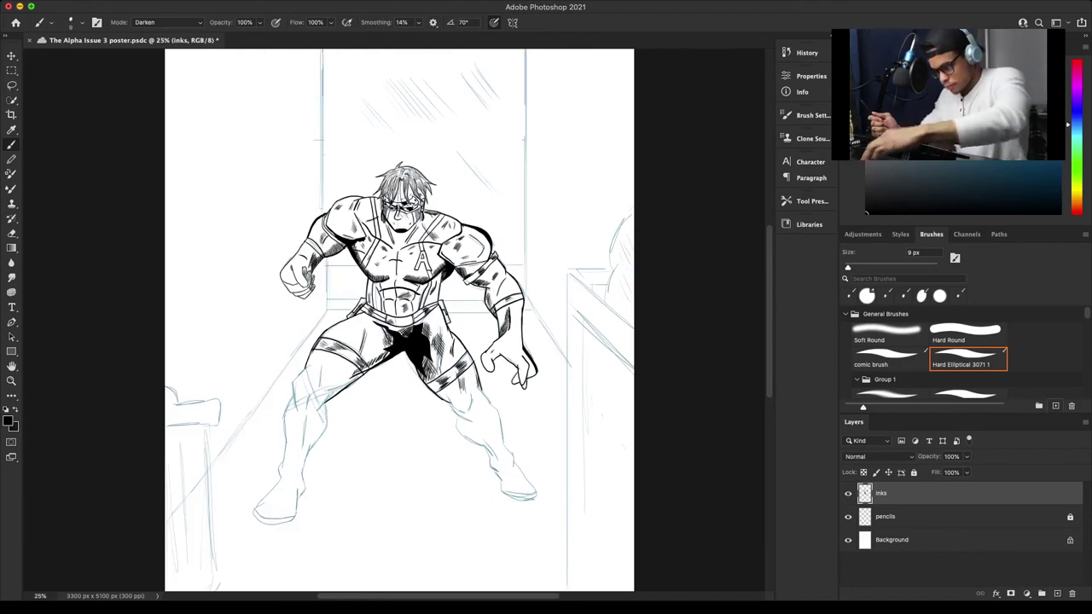
pyautogui.press('super+s')
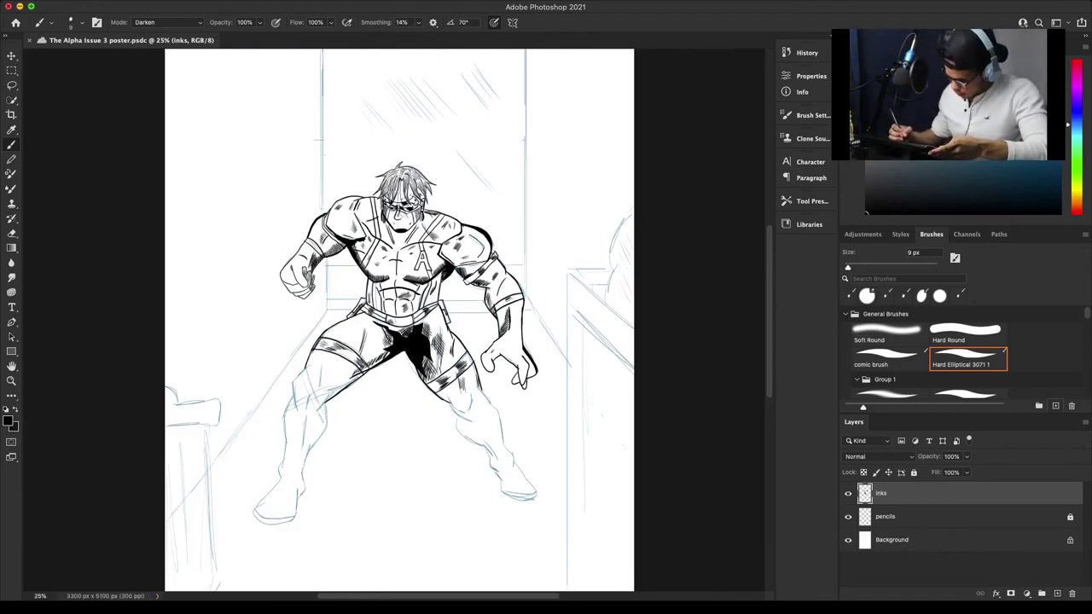
pyautogui.press('super+minus')
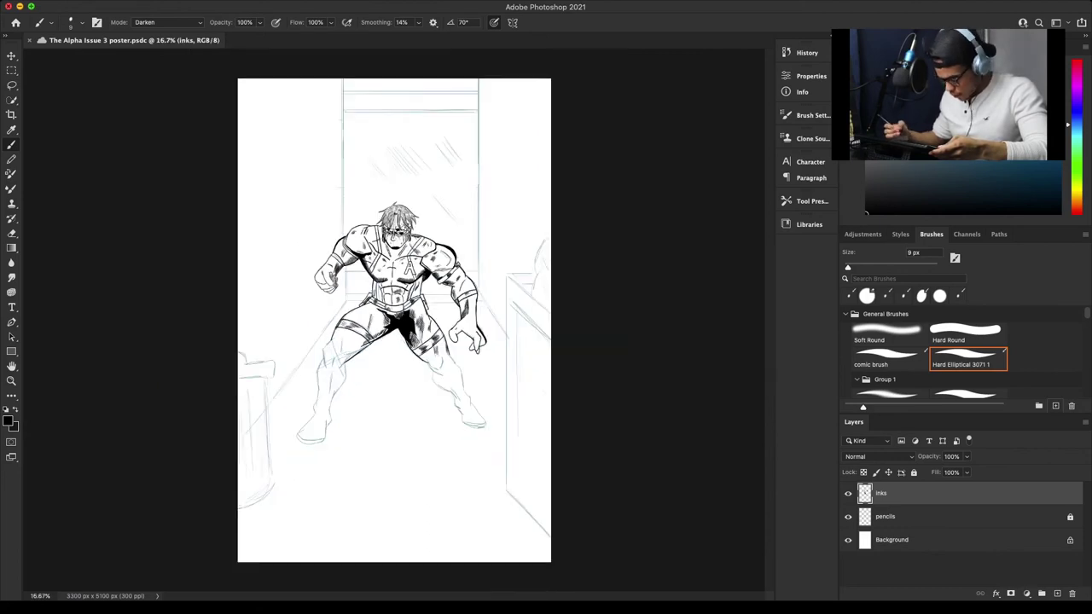
pyautogui.click(848, 516)
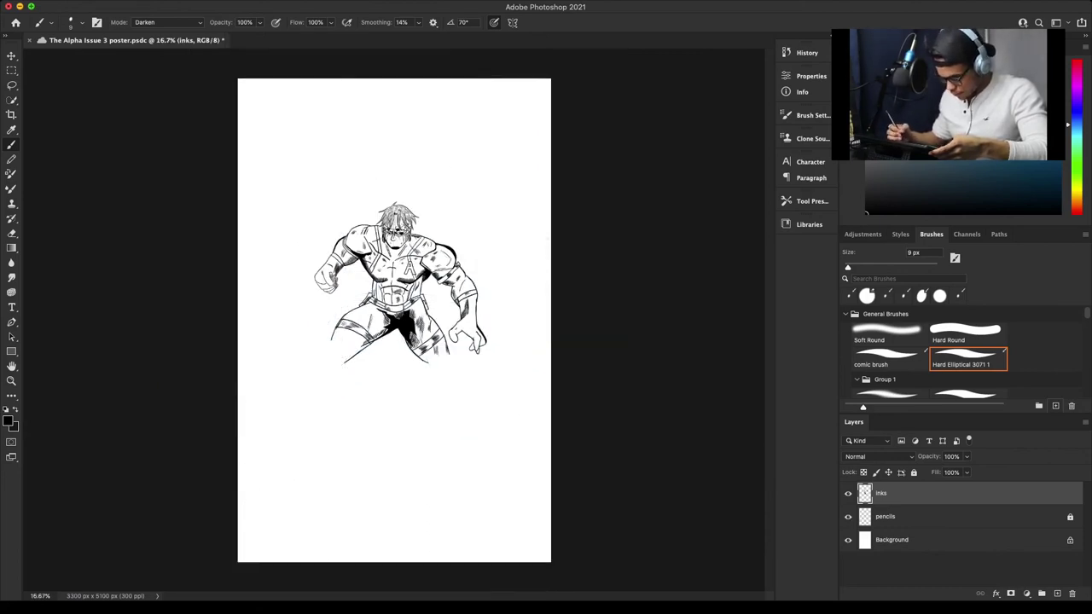
pyautogui.click(849, 516)
# Hatch a row of short slanted strokes across the upper fist-side thigh above its band with a 10 px brush.
pyautogui.press('super+plus')
pyautogui.press('super+plus')
pyautogui.press('super+plus')
pyautogui.press('super+plus')
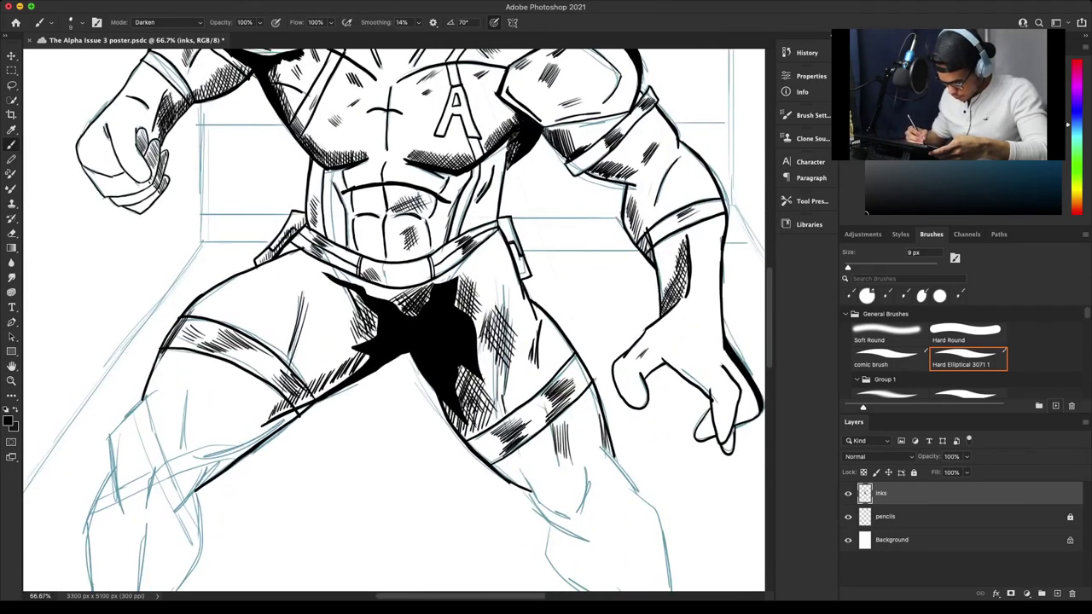
pyautogui.press('super+plus')
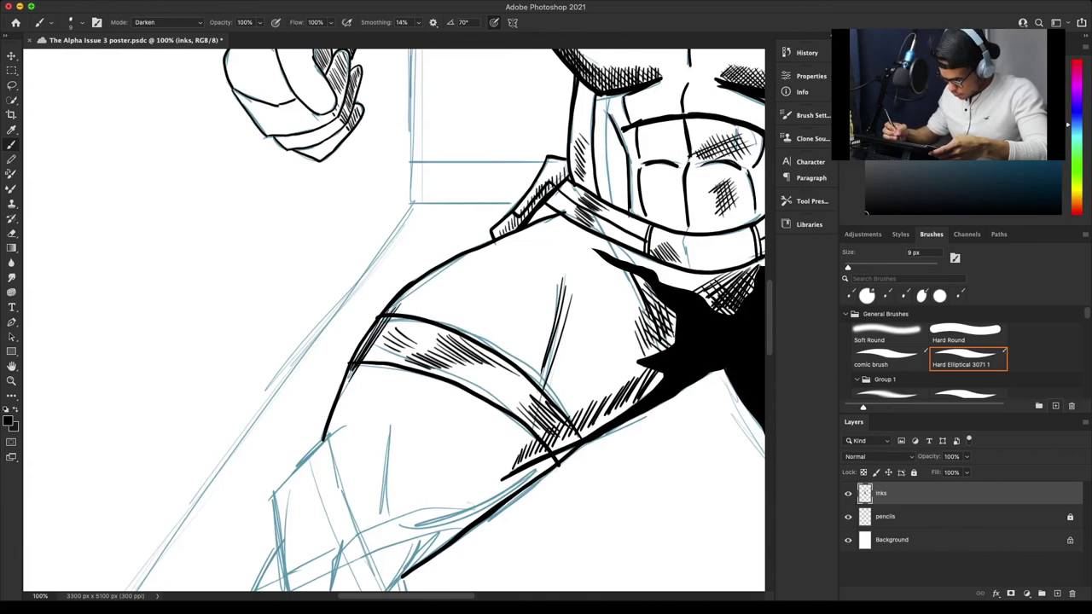
pyautogui.scroll(-5, 394, 320)
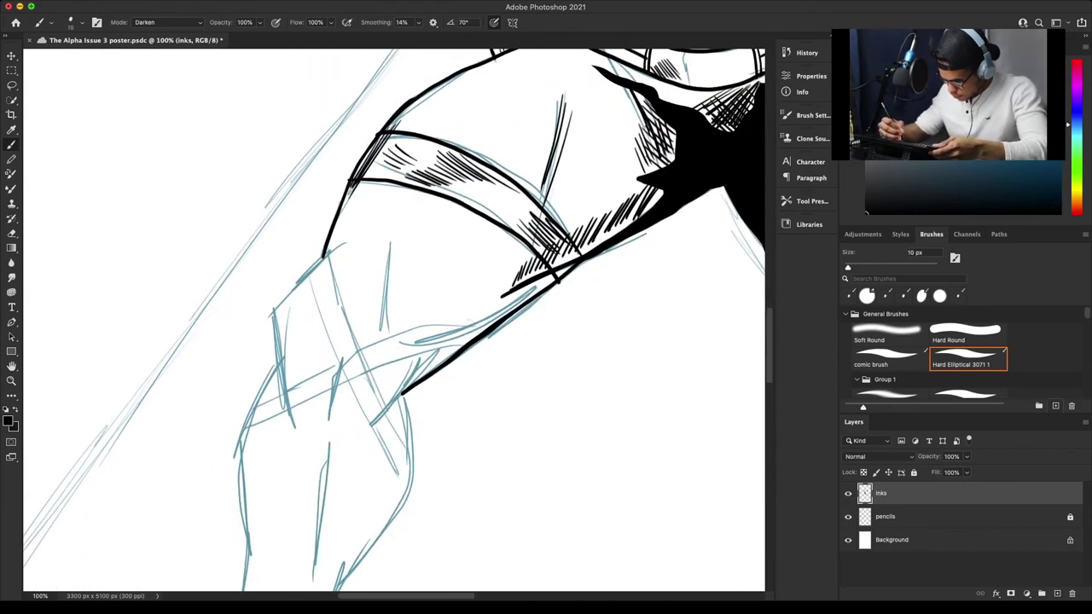
pyautogui.press('super+minus')
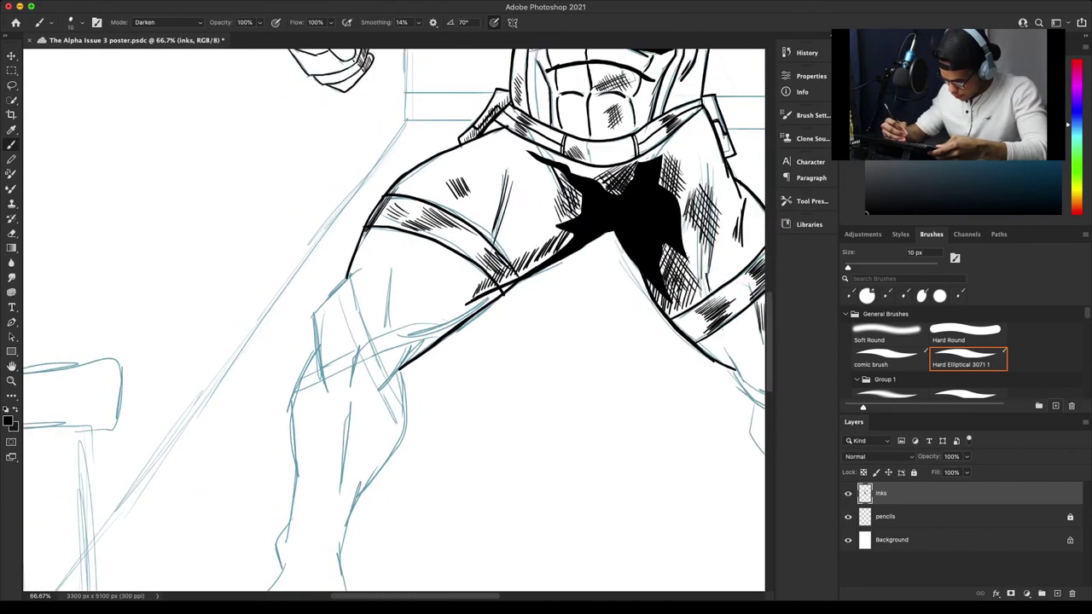
pyautogui.moveTo(472, 183); pyautogui.dragTo(482, 168)
pyautogui.moveTo(475, 182); pyautogui.dragTo(495, 158)
pyautogui.moveTo(494, 171); pyautogui.dragTo(506, 154)
pyautogui.moveTo(507, 176); pyautogui.dragTo(514, 154)
pyautogui.moveTo(515, 177); pyautogui.dragTo(522, 156)
# Ink the muscle line below the fist-side thigh band and the outer contour of that leg's knee.
pyautogui.moveTo(391, 277); pyautogui.dragTo(389, 324)
pyautogui.moveTo(391, 276); pyautogui.dragTo(388, 326)
pyautogui.moveTo(360, 267)
pyautogui.mouseDown()
pyautogui.moveTo(315, 315)
pyautogui.moveTo(328, 389)
pyautogui.mouseUp()
pyautogui.moveTo(315, 321); pyautogui.dragTo(326, 382)
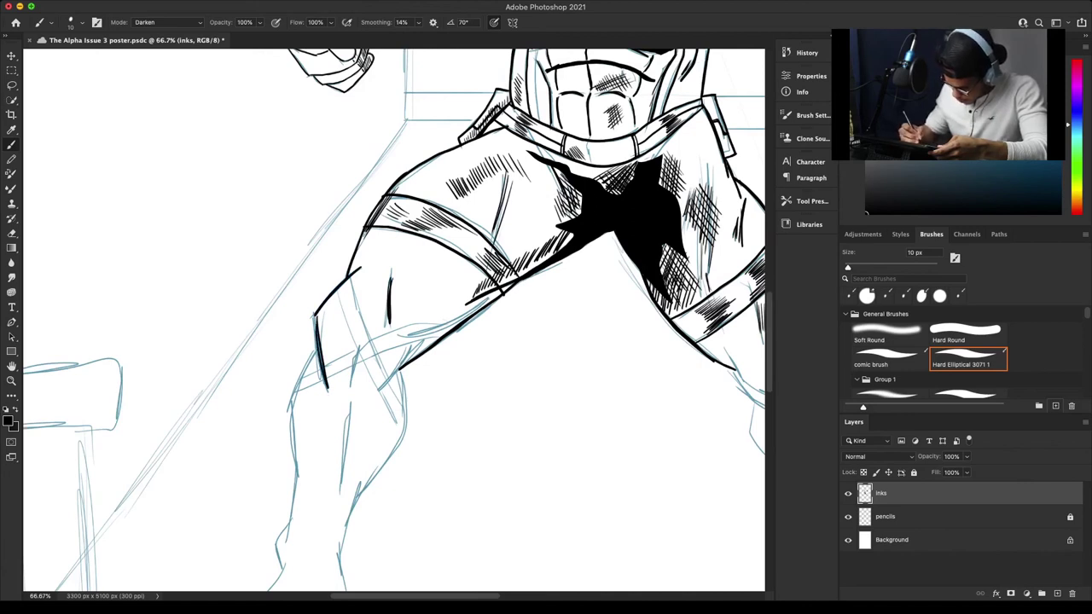
# Ink the inner and outer calf contours of the fist-side leg from the knee down to the ankle.
pyautogui.moveTo(413, 345)
pyautogui.mouseDown()
pyautogui.moveTo(385, 386)
pyautogui.moveTo(407, 440)
pyautogui.mouseUp()
pyautogui.moveTo(403, 372)
pyautogui.mouseDown()
pyautogui.moveTo(406, 442)
pyautogui.moveTo(350, 513)
pyautogui.mouseUp()
pyautogui.moveTo(403, 444)
pyautogui.mouseDown()
pyautogui.moveTo(362, 499)
pyautogui.moveTo(339, 564)
pyautogui.mouseUp()
pyautogui.moveTo(362, 488); pyautogui.dragTo(345, 543)
pyautogui.moveTo(314, 355)
pyautogui.mouseDown()
pyautogui.moveTo(295, 393)
pyautogui.moveTo(298, 476)
pyautogui.mouseUp()
pyautogui.moveTo(294, 405); pyautogui.dragTo(291, 545)
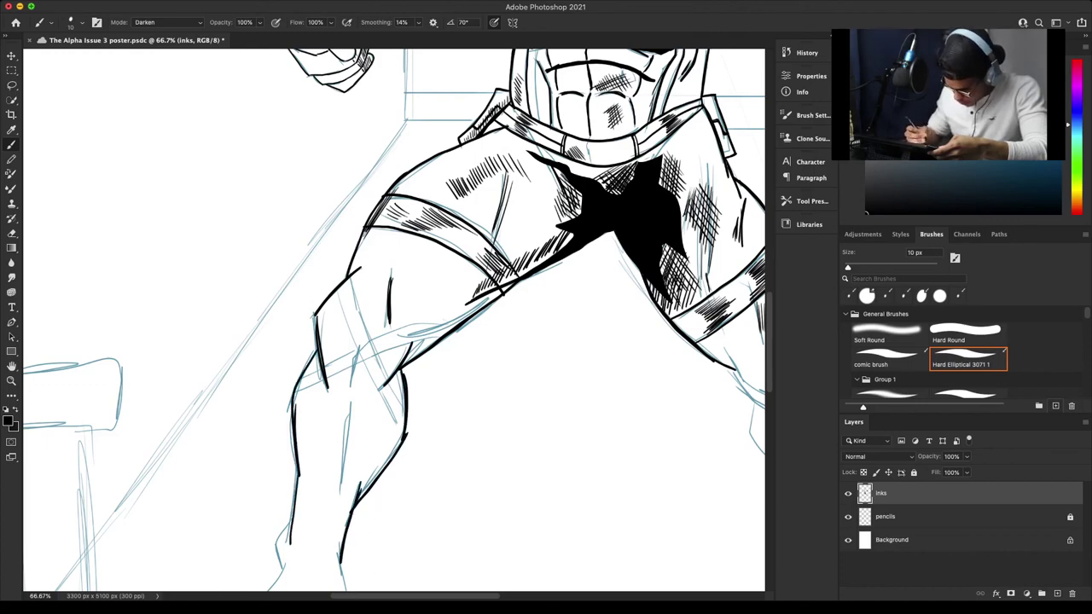
pyautogui.moveTo(299, 483); pyautogui.dragTo(290, 548)
# Add a new layer and sketch dark red example shapes, straight-sided and S-curved, between the legs with a 7 px brush.
pyautogui.press('super+minus')
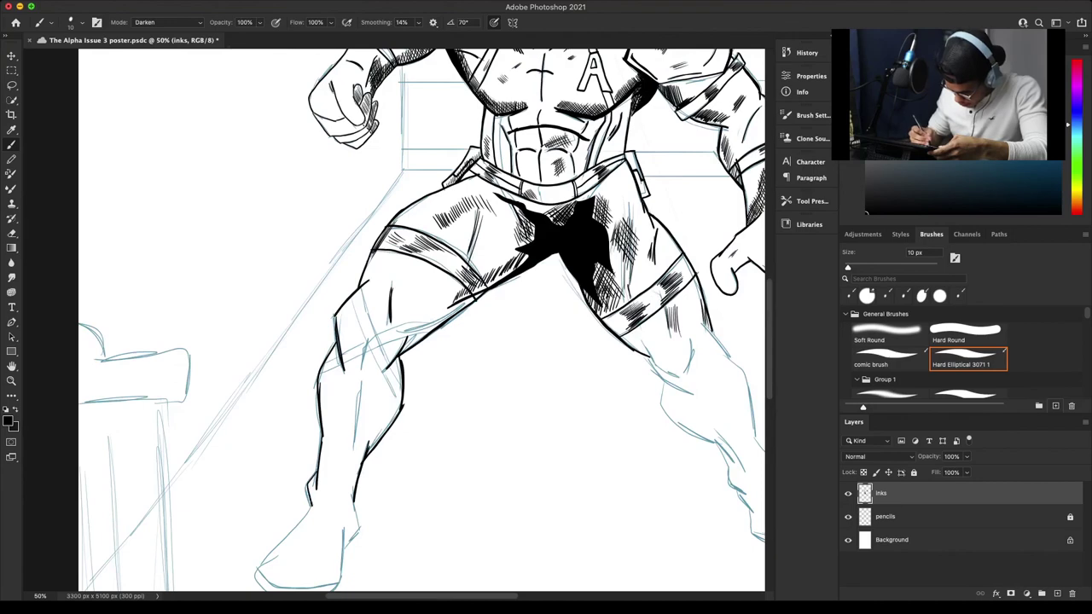
pyautogui.press('super+minus')
pyautogui.press('super+minus')
pyautogui.press('super+minus')
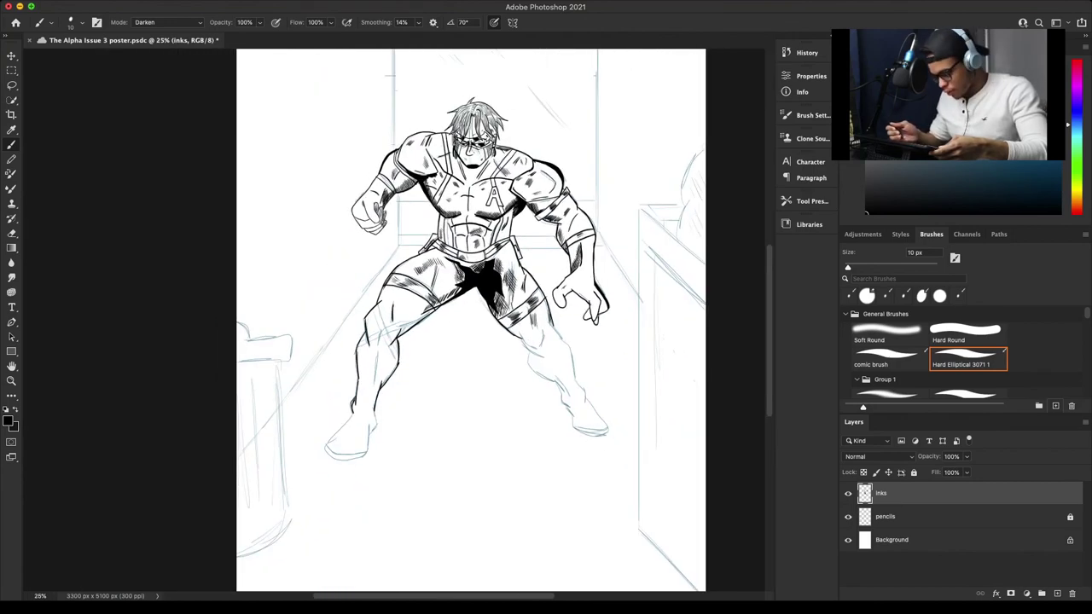
pyautogui.press('super+plus')
pyautogui.press('super+plus')
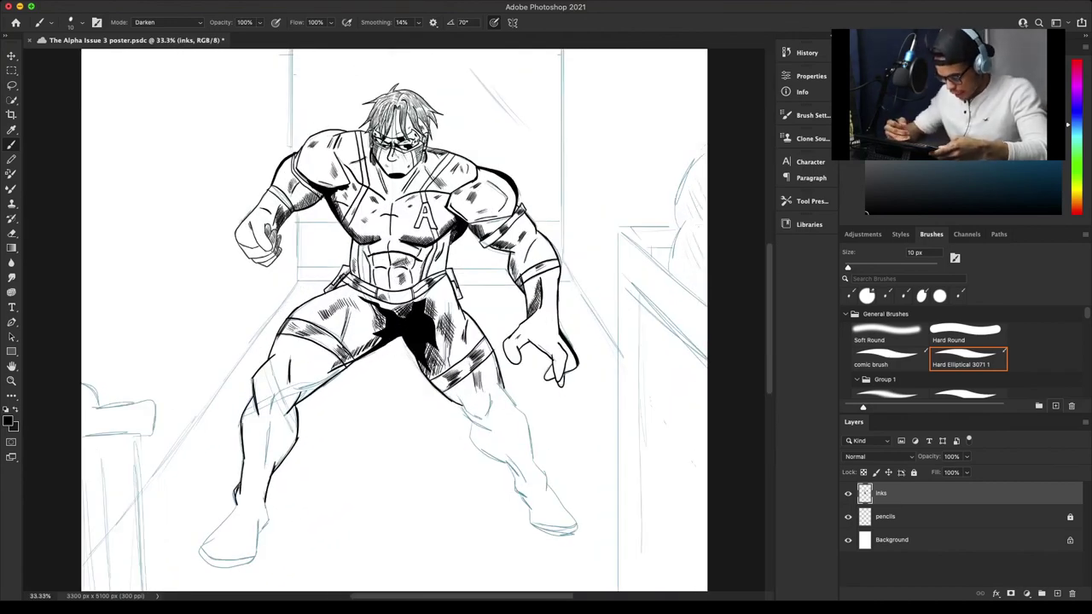
pyautogui.press('super+minus')
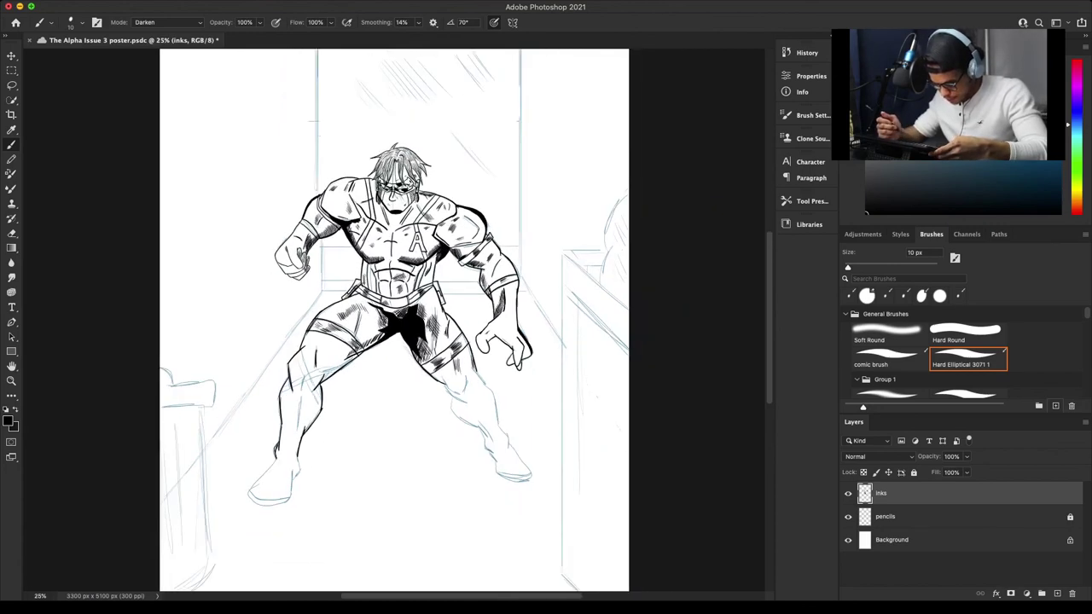
pyautogui.press('super+plus')
pyautogui.press('super+plus')
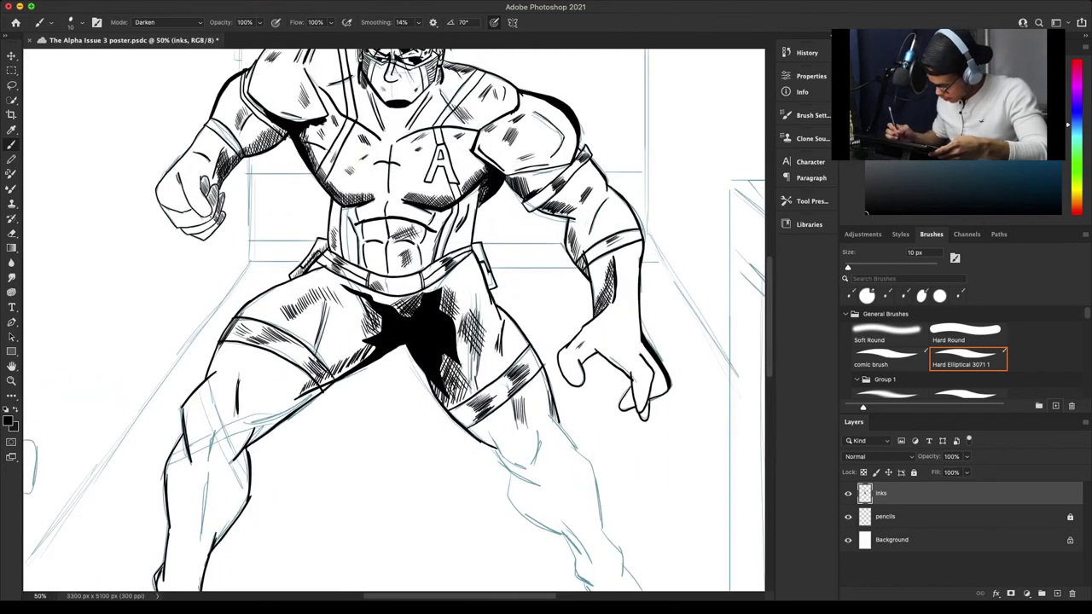
pyautogui.click(1057, 594)
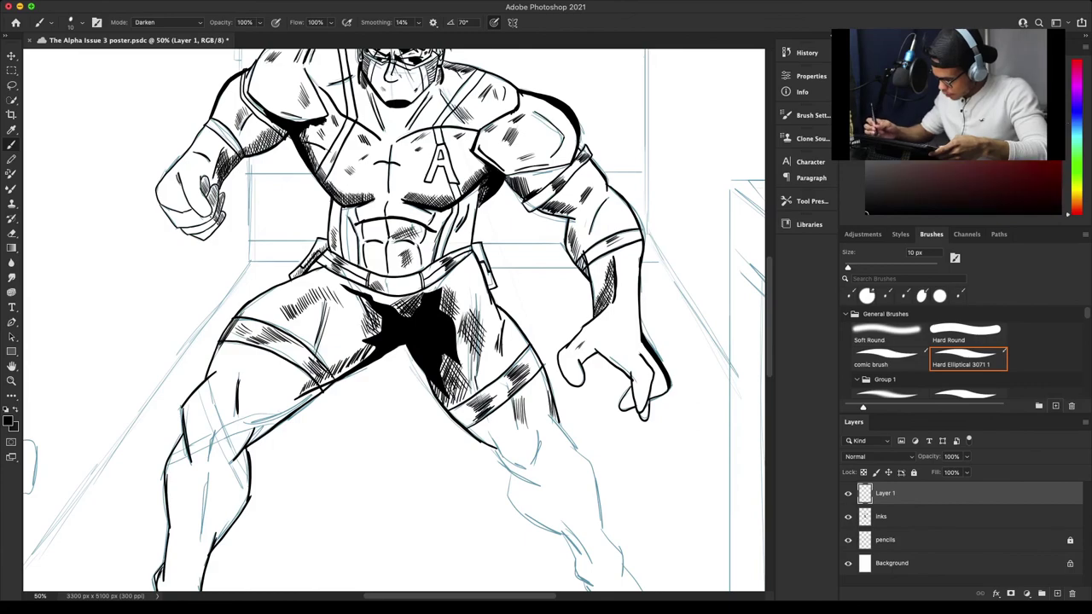
pyautogui.press('super+minus')
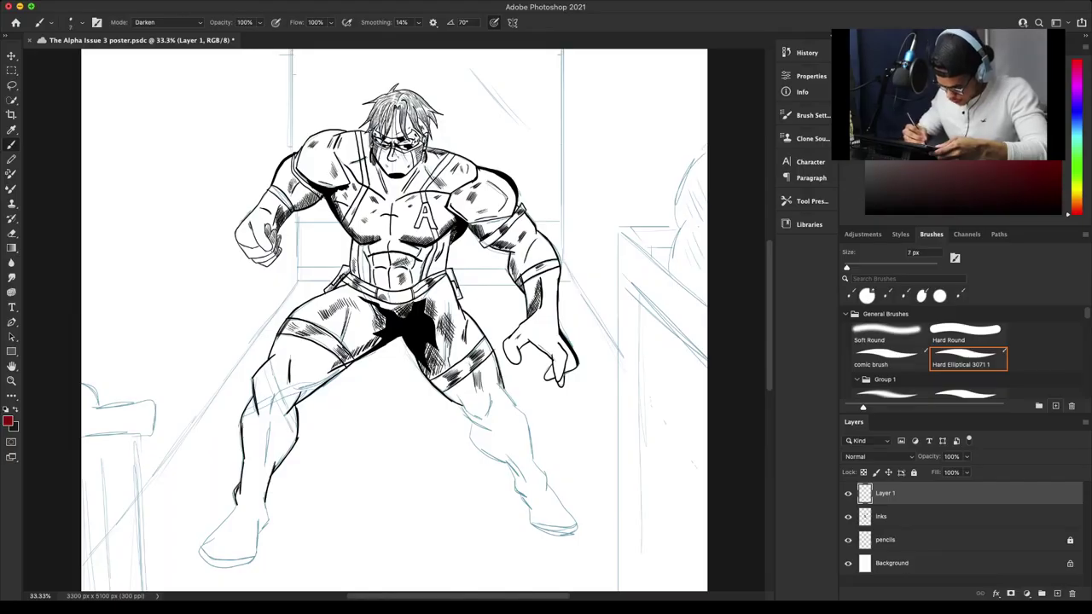
pyautogui.moveTo(358, 455)
pyautogui.mouseDown()
pyautogui.moveTo(359, 495)
pyautogui.moveTo(372, 465)
pyautogui.moveTo(394, 506)
pyautogui.moveTo(414, 461)
pyautogui.mouseUp()
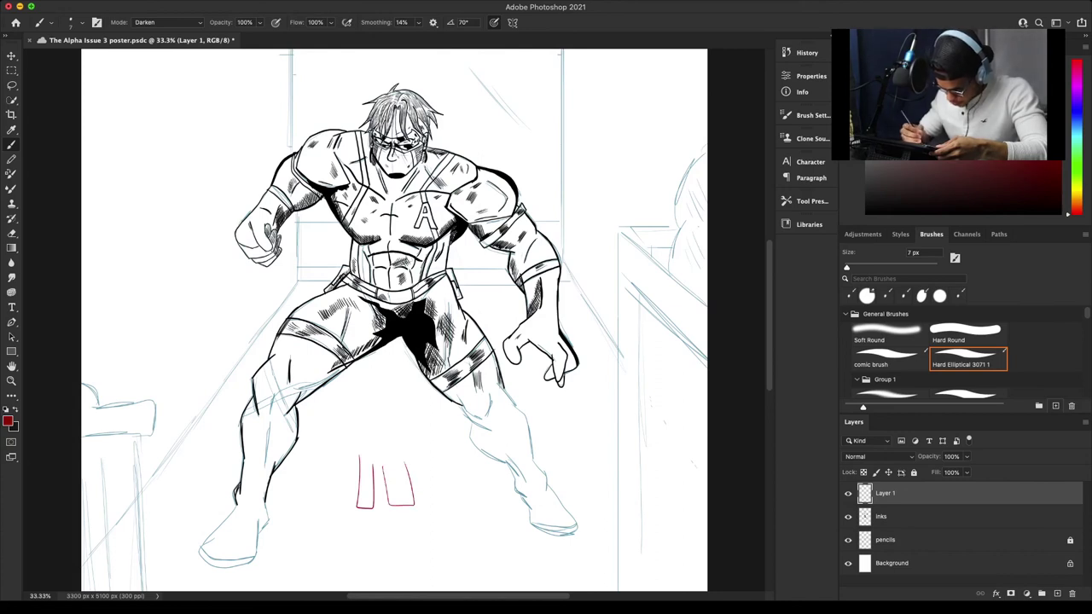
pyautogui.moveTo(308, 485)
pyautogui.mouseDown()
pyautogui.moveTo(329, 512)
pyautogui.moveTo(320, 530)
pyautogui.mouseUp()
pyautogui.moveTo(320, 531); pyautogui.dragTo(323, 472)
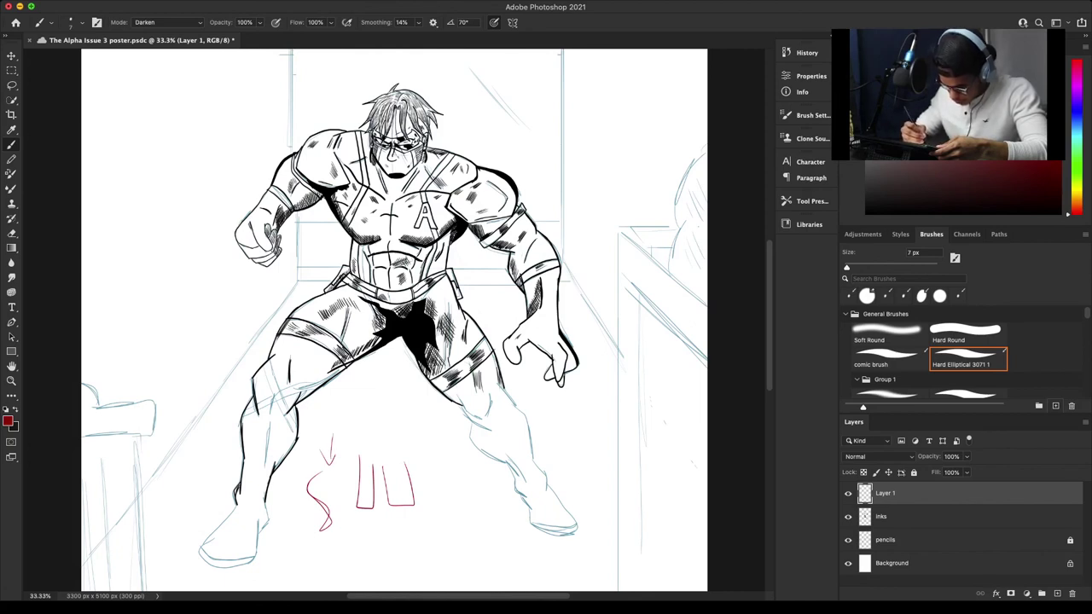
# Mark spots around the fist-side leg and beside the other shin with red circles and arrows.
pyautogui.moveTo(234, 290)
pyautogui.mouseDown()
pyautogui.moveTo(259, 307)
pyautogui.moveTo(256, 335)
pyautogui.mouseUp()
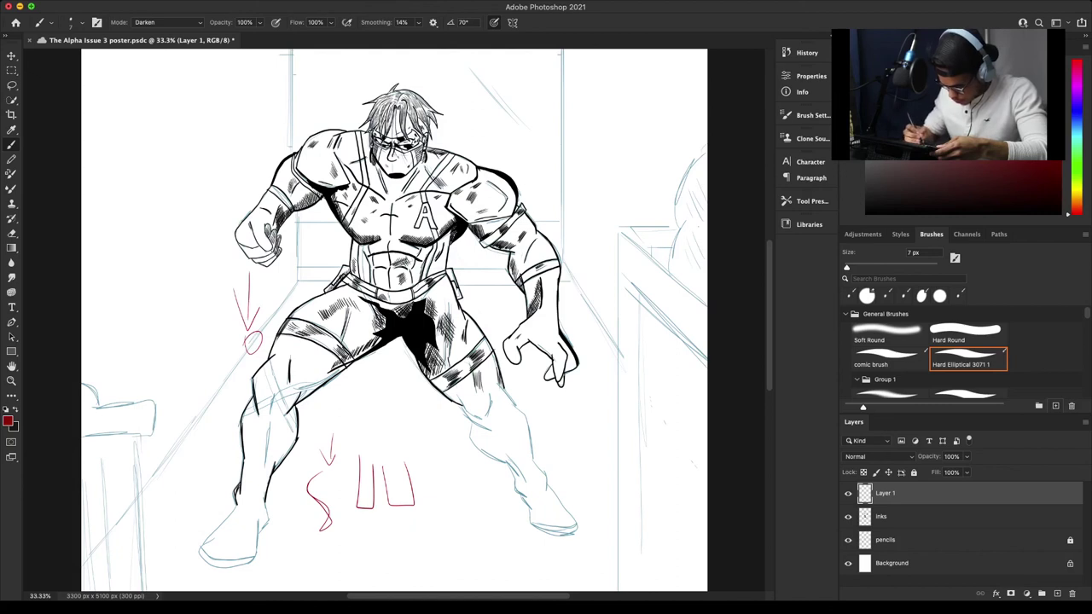
pyautogui.moveTo(344, 398)
pyautogui.mouseDown()
pyautogui.moveTo(390, 396)
pyautogui.moveTo(342, 386)
pyautogui.mouseUp()
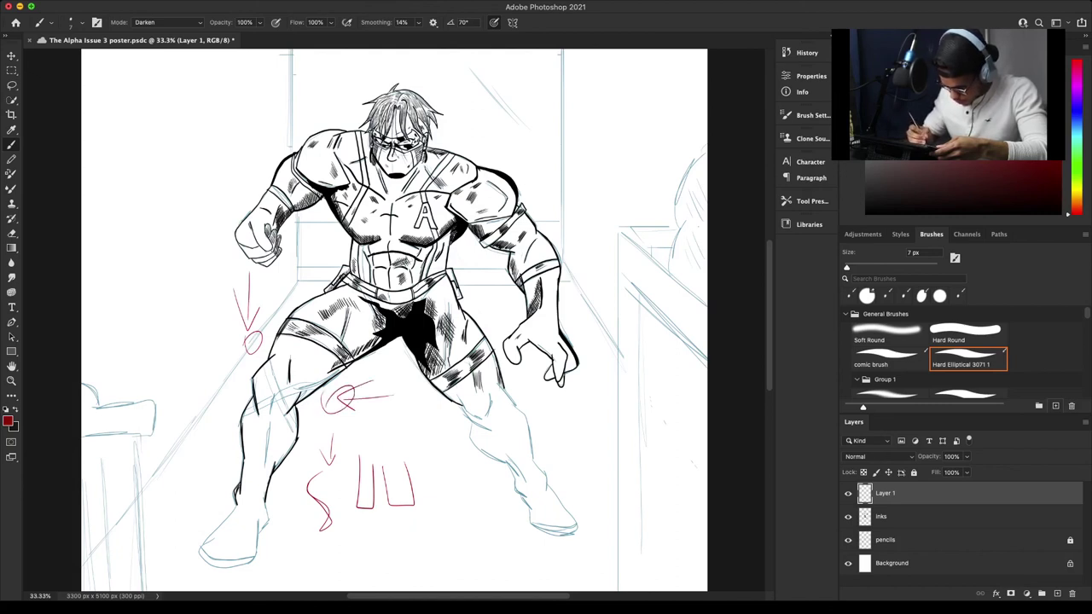
pyautogui.moveTo(297, 485); pyautogui.dragTo(294, 488)
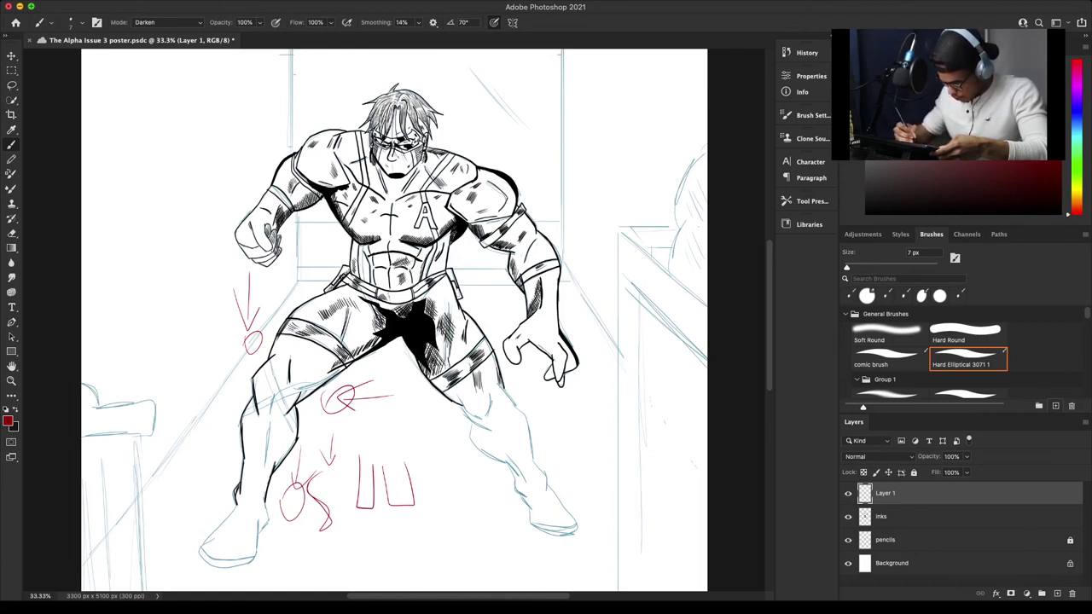
pyautogui.moveTo(564, 457); pyautogui.dragTo(580, 467)
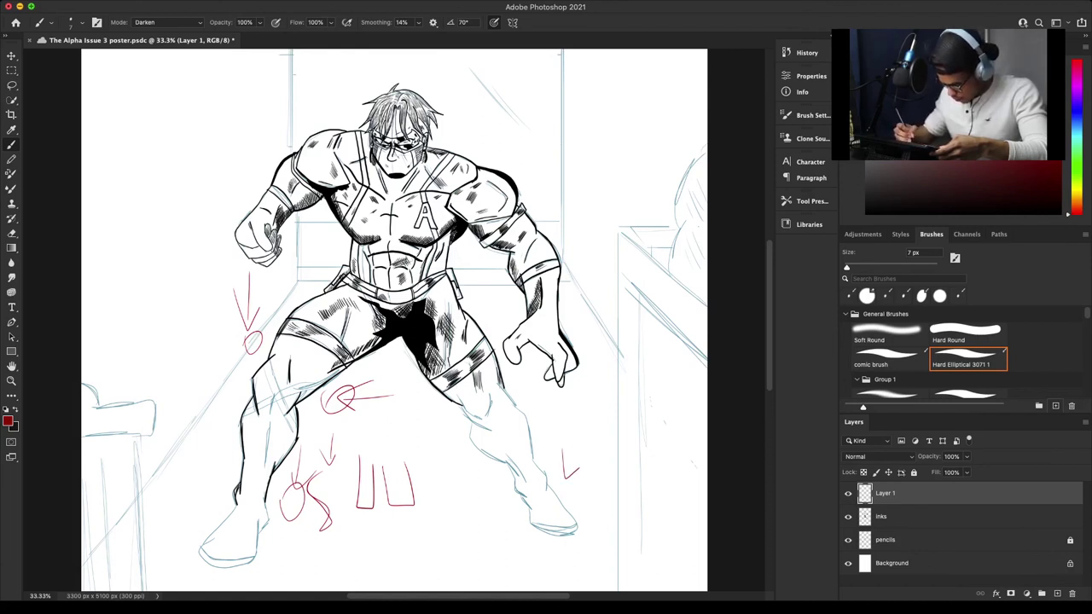
pyautogui.moveTo(590, 424)
pyautogui.mouseDown()
pyautogui.moveTo(567, 475)
pyautogui.moveTo(542, 507)
pyautogui.moveTo(550, 494)
pyautogui.moveTo(539, 492)
pyautogui.moveTo(503, 549)
pyautogui.moveTo(535, 524)
pyautogui.mouseUp()
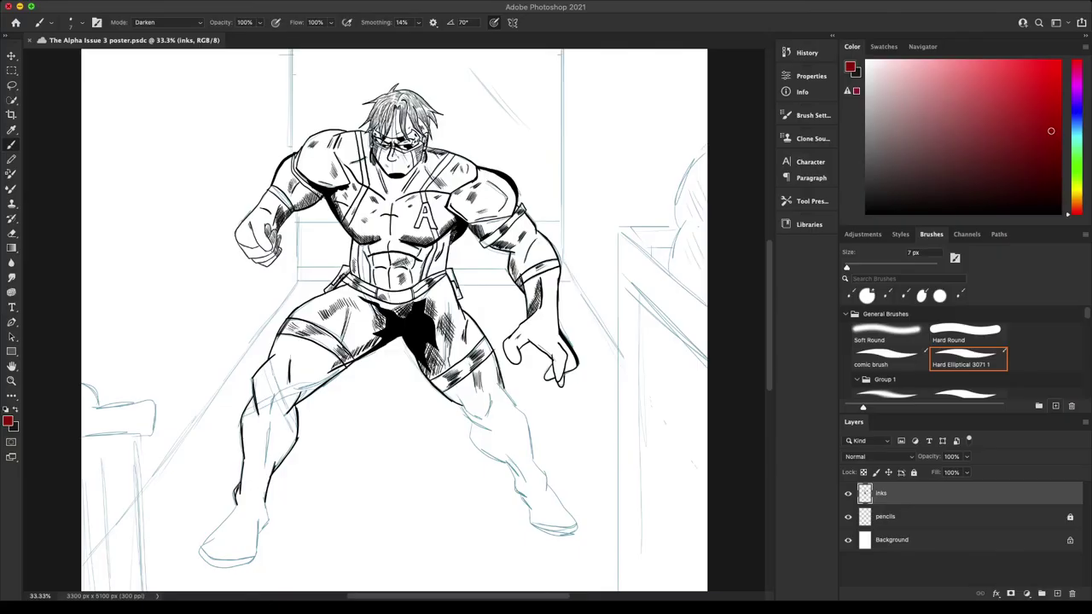
pyautogui.press('super+plus')
pyautogui.press('super+plus')
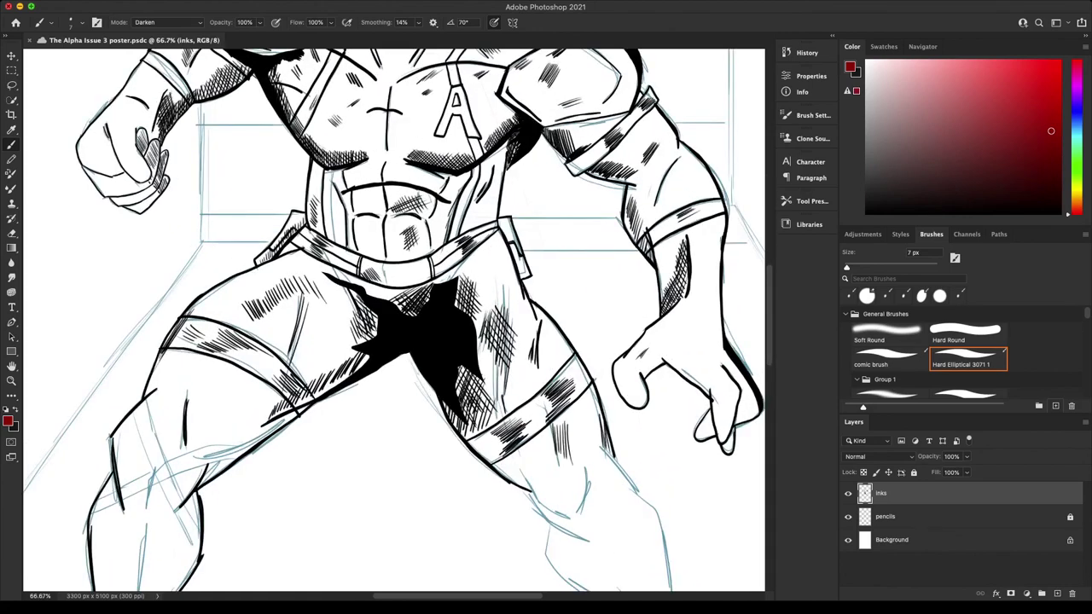
pyautogui.hscroll(-5, 395, 320)
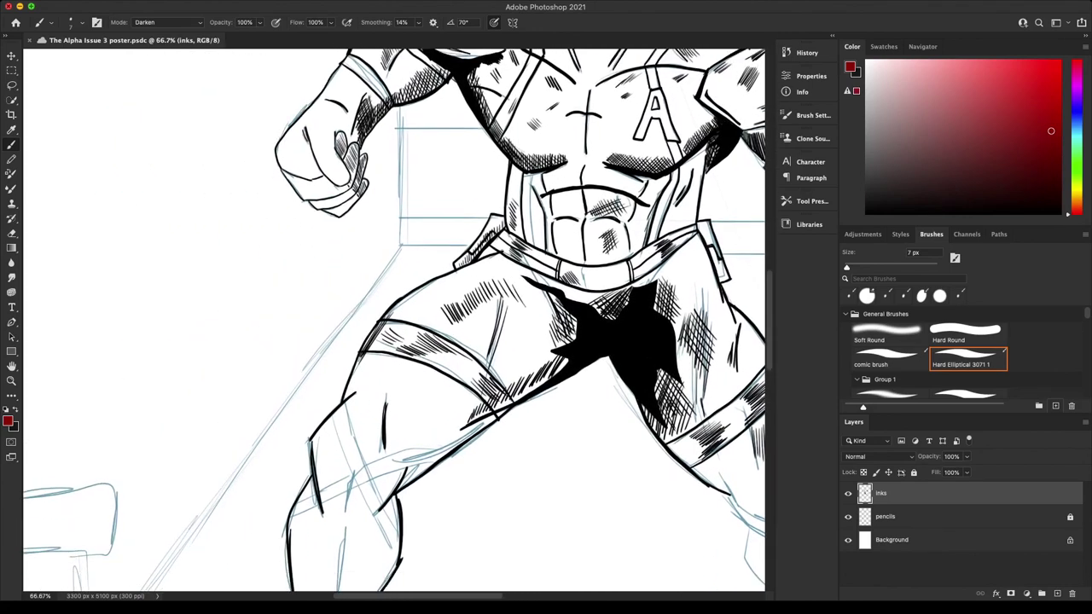
pyautogui.scroll(-8, 394, 320)
pyautogui.press('super+plus')
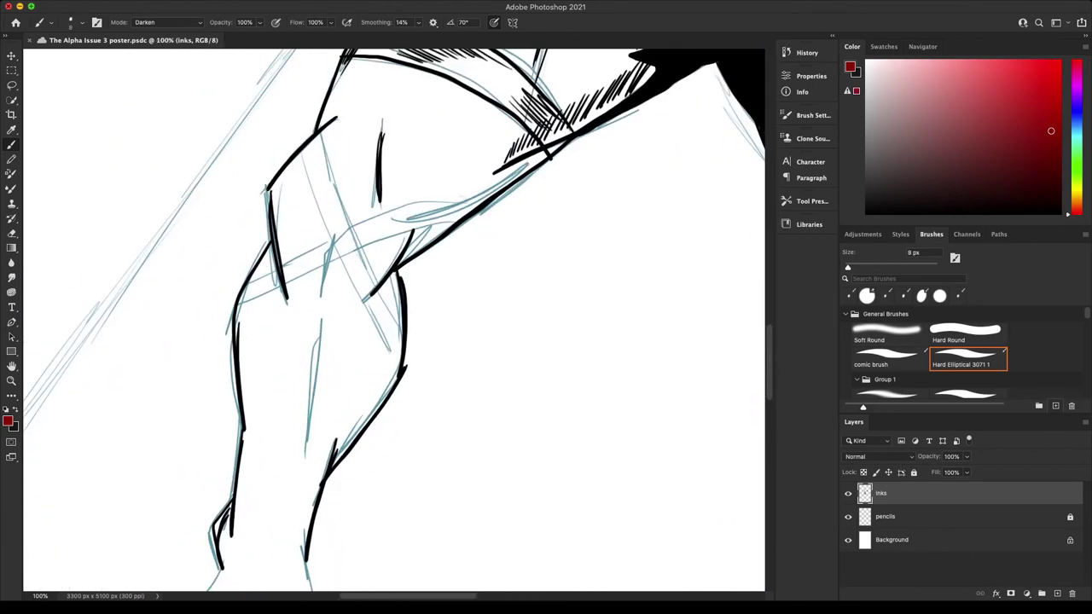
pyautogui.moveTo(334, 238); pyautogui.dragTo(324, 295)
pyautogui.press('super+z')
# Ink the crossed straps around the fist-side knee and a shin stroke below them in black with a 10 px brush.
pyautogui.press('d')
pyautogui.press('super+plus')
pyautogui.press('super+minus')
pyautogui.press('super+minus')
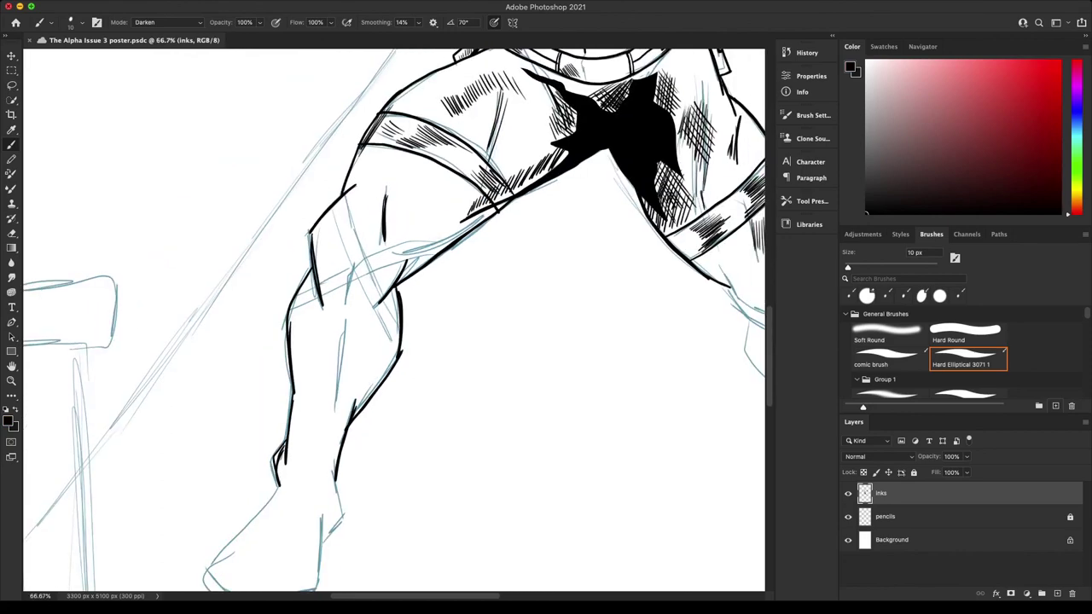
pyautogui.press('super+minus')
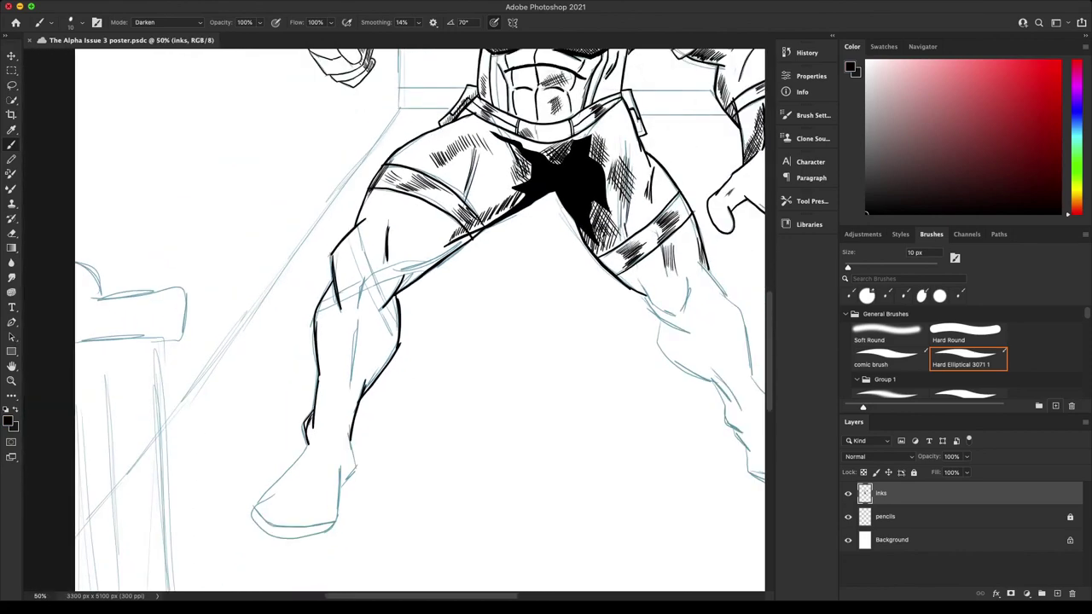
pyautogui.press('super+plus')
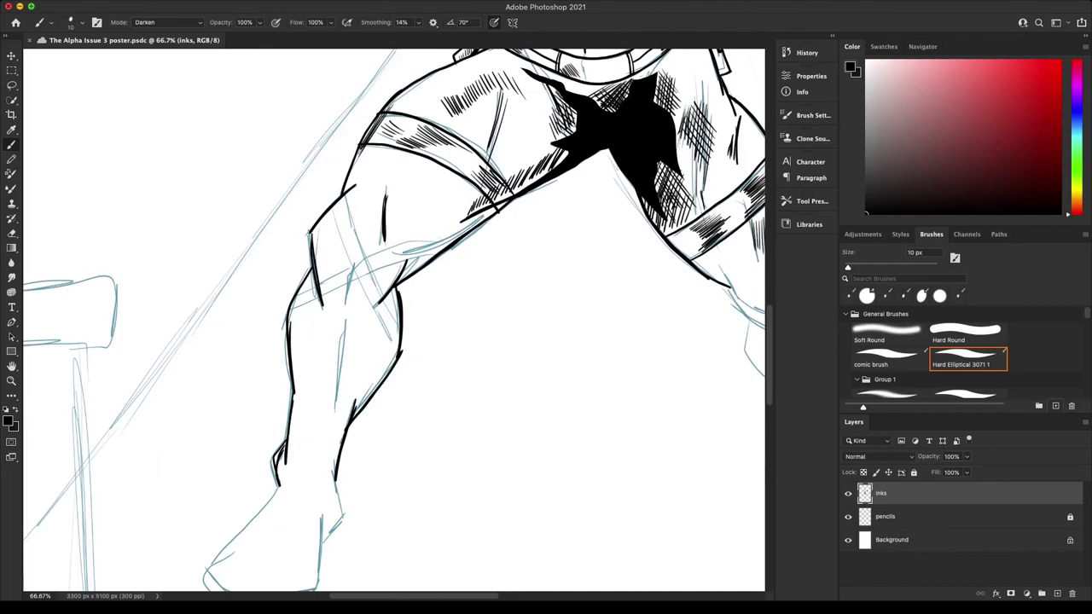
pyautogui.moveTo(331, 208); pyautogui.dragTo(399, 348)
pyautogui.moveTo(344, 196); pyautogui.dragTo(399, 324)
pyautogui.moveTo(366, 259); pyautogui.dragTo(453, 244)
pyautogui.moveTo(369, 274); pyautogui.dragTo(435, 256)
pyautogui.moveTo(296, 296)
pyautogui.mouseDown()
pyautogui.moveTo(355, 265)
pyautogui.moveTo(351, 281)
pyautogui.mouseUp()
pyautogui.moveTo(346, 321)
pyautogui.mouseDown()
pyautogui.moveTo(334, 413)
pyautogui.moveTo(375, 368)
pyautogui.mouseUp()
# Ink the ankle, instep and toe contours of the fist-side foot and save the poster.
pyautogui.press('super+plus')
pyautogui.scroll(-5, 394, 320)
pyautogui.moveTo(221, 297); pyautogui.dragTo(118, 418)
pyautogui.moveTo(117, 420); pyautogui.dragTo(277, 449)
pyautogui.moveTo(286, 342); pyautogui.dragTo(277, 451)
pyautogui.moveTo(306, 288); pyautogui.dragTo(317, 346)
pyautogui.moveTo(285, 263)
pyautogui.mouseDown()
pyautogui.moveTo(286, 307)
pyautogui.moveTo(311, 341)
pyautogui.mouseUp()
pyautogui.moveTo(117, 421); pyautogui.dragTo(182, 487)
pyautogui.press('super+minus')
pyautogui.press('super+minus')
pyautogui.press('super+minus')
pyautogui.press('super+minus')
pyautogui.press('super+minus')
pyautogui.press('super+s')
# Ink the sole, heel and ankle folds of the fist-side foot and save the poster.
pyautogui.press('super+plus')
pyautogui.press('super+plus')
pyautogui.press('super+plus')
pyautogui.press('super+plus')
pyautogui.press('super+plus')
pyautogui.press('super+plus')
pyautogui.scroll(-5, 394, 320)
pyautogui.moveTo(125, 362); pyautogui.dragTo(252, 381)
pyautogui.moveTo(125, 364)
pyautogui.mouseDown()
pyautogui.moveTo(193, 454)
pyautogui.moveTo(346, 410)
pyautogui.mouseUp()
pyautogui.moveTo(355, 292); pyautogui.dragTo(333, 414)
pyautogui.moveTo(309, 331); pyautogui.dragTo(353, 287)
pyautogui.moveTo(381, 314); pyautogui.dragTo(348, 432)
pyautogui.moveTo(384, 396); pyautogui.dragTo(299, 506)
pyautogui.press('super+minus')
pyautogui.press('super+minus')
pyautogui.press('super+minus')
pyautogui.press('super+minus')
pyautogui.press('super+minus')
pyautogui.press('super+s')
# Crosshatch the underside of the fist-side thigh between the thigh band and the knee straps.
pyautogui.press('super+plus')
pyautogui.press('super+plus')
pyautogui.press('super+plus')
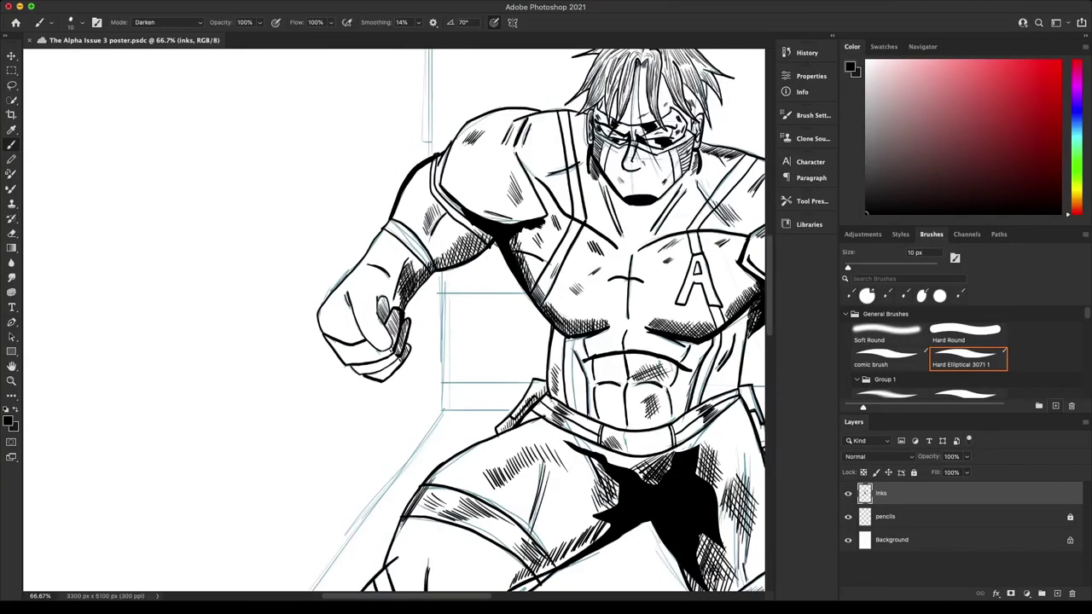
pyautogui.scroll(-5, 394, 320)
pyautogui.moveTo(483, 428); pyautogui.dragTo(446, 476)
pyautogui.moveTo(531, 408); pyautogui.dragTo(479, 451)
pyautogui.moveTo(552, 391); pyautogui.dragTo(530, 414)
pyautogui.moveTo(609, 346); pyautogui.dragTo(574, 380)
# Add shading strokes to the fist-side calf and a crease on that foot, and save the poster.
pyautogui.press('super+minus')
pyautogui.scroll(-5, 394, 320)
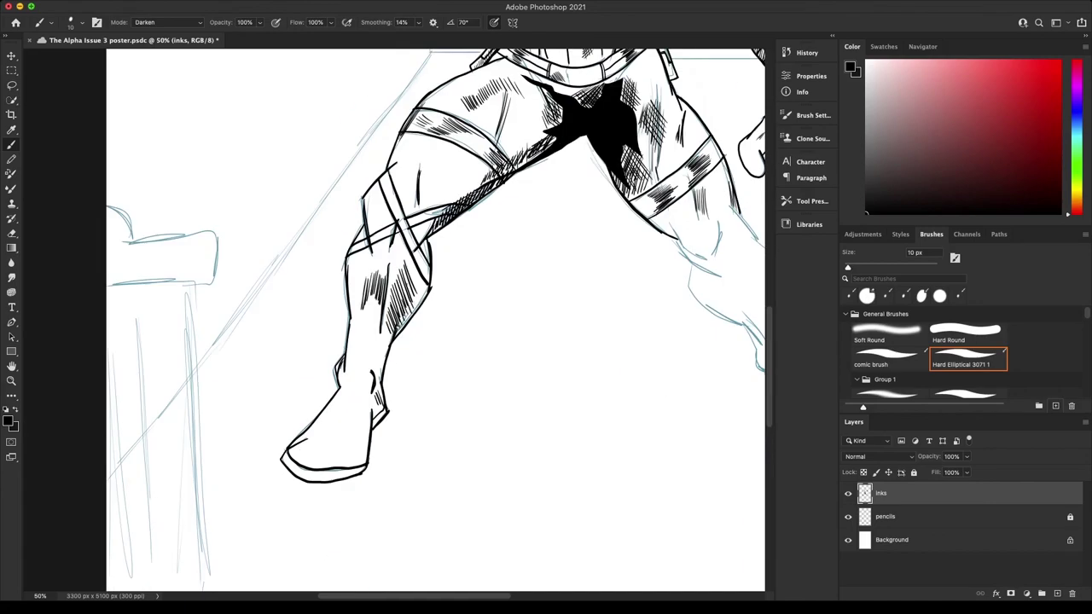
pyautogui.moveTo(426, 254); pyautogui.dragTo(407, 306)
pyautogui.moveTo(348, 418); pyautogui.dragTo(329, 425)
pyautogui.press('super+minus')
pyautogui.press('super+minus')
pyautogui.press('super+s')
# Ink the knee and calf contours of the open-hand-side leg below its thigh band.
pyautogui.press('super+plus')
pyautogui.press('super+plus')
pyautogui.hscroll(5, 394, 320)
pyautogui.press('super+plus')
pyautogui.press('super+plus')
pyautogui.moveTo(327, 283); pyautogui.dragTo(395, 352)
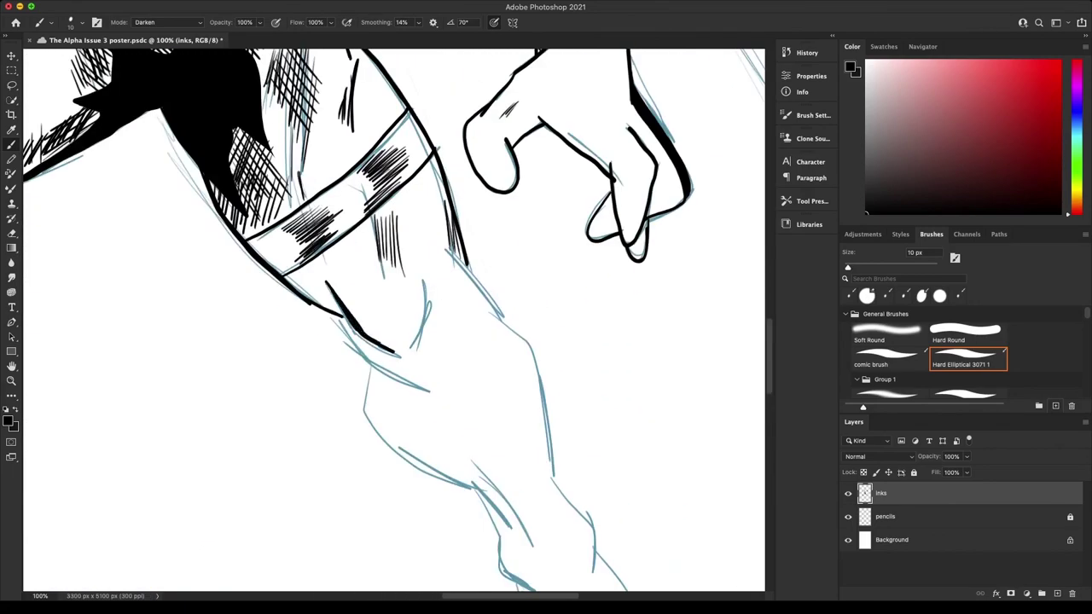
pyautogui.moveTo(426, 290); pyautogui.dragTo(413, 348)
pyautogui.moveTo(447, 249); pyautogui.dragTo(505, 319)
pyautogui.moveTo(342, 321); pyautogui.dragTo(429, 392)
pyautogui.moveTo(366, 413); pyautogui.dragTo(473, 488)
pyautogui.moveTo(491, 313); pyautogui.dragTo(552, 439)
# Ink the open-hand-side leg's ankle and foot, and hatch shading on its inner calf.
pyautogui.press('super+minus')
pyautogui.moveTo(491, 418); pyautogui.dragTo(524, 452)
pyautogui.moveTo(463, 468); pyautogui.dragTo(538, 578)
pyautogui.moveTo(527, 474); pyautogui.dragTo(584, 576)
pyautogui.moveTo(498, 552); pyautogui.dragTo(588, 557)
pyautogui.moveTo(532, 503); pyautogui.dragTo(539, 526)
pyautogui.moveTo(380, 360); pyautogui.dragTo(375, 385)
pyautogui.moveTo(401, 369); pyautogui.dragTo(436, 425)
# Hide the pencils layer to check the whole inked figure on its own, and save the poster.
pyautogui.press('super+minus')
pyautogui.press('super+minus')
pyautogui.press('super+minus')
pyautogui.press('super+minus')
pyautogui.click(848, 517)
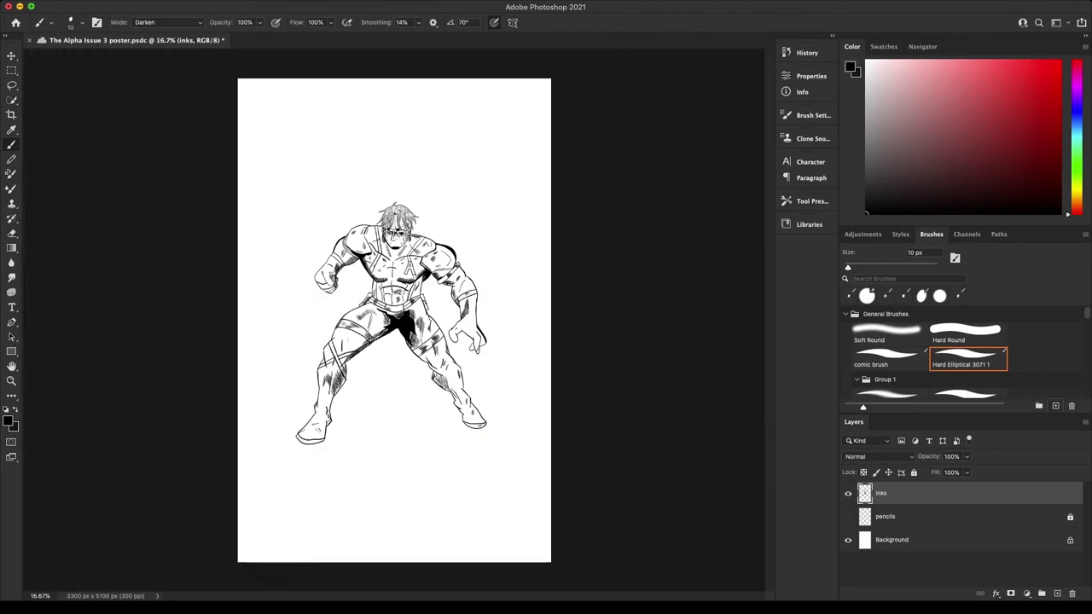
pyautogui.press('super+s')
# Add hatching to the fist-side inner thigh and show the pencils layer again.
pyautogui.press('super+plus')
pyautogui.press('super+plus')
pyautogui.press('super+plus')
pyautogui.press('super+plus')
pyautogui.moveTo(367, 311); pyautogui.dragTo(343, 367)
pyautogui.press('super+minus')
pyautogui.press('super+minus')
pyautogui.press('super+minus')
pyautogui.click(848, 517)
# Ink finger details and shading strokes on the open hand, including along its outer edge.
pyautogui.hscroll(5, 394, 320)
pyautogui.press('super+plus')
pyautogui.press('super+plus')
pyautogui.moveTo(151, 347); pyautogui.dragTo(184, 377)
pyautogui.moveTo(192, 365); pyautogui.dragTo(180, 401)
pyautogui.moveTo(156, 347); pyautogui.dragTo(178, 369)
pyautogui.moveTo(172, 396); pyautogui.dragTo(182, 408)
pyautogui.moveTo(141, 343); pyautogui.dragTo(130, 378)
pyautogui.moveTo(181, 295)
pyautogui.mouseDown()
pyautogui.moveTo(162, 331)
pyautogui.moveTo(210, 377)
pyautogui.mouseUp()
pyautogui.press('super+minus')
pyautogui.press('super+minus')
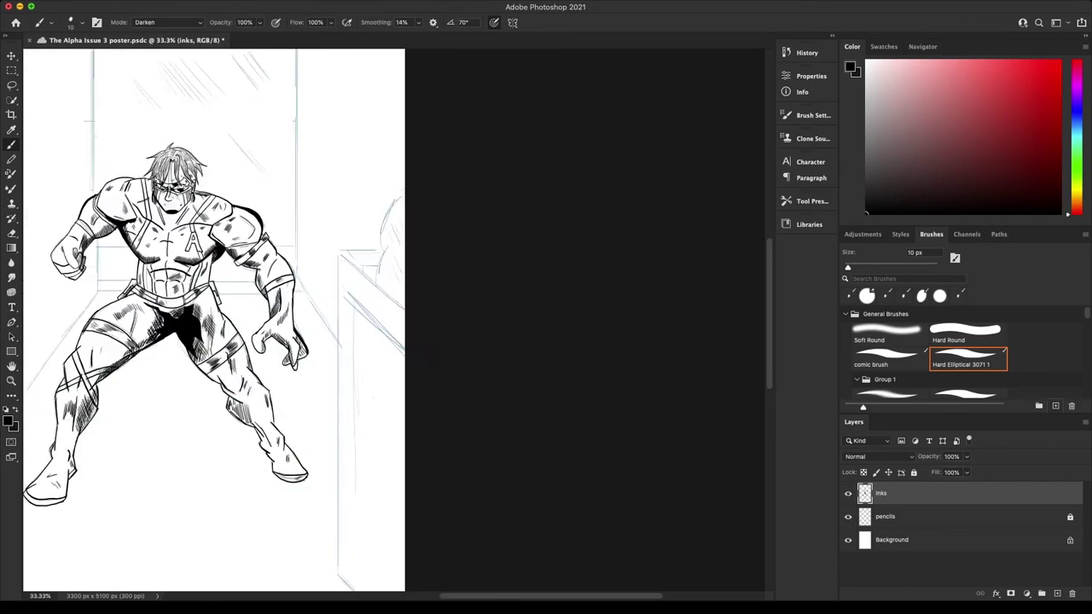
# Save the poster.
pyautogui.press('super+minus')
pyautogui.press('super+s')
pyautogui.press('super+plus')
pyautogui.press('super+plus')
pyautogui.moveTo(256, 478); pyautogui.dragTo(434, 307)
pyautogui.press(']')
pyautogui.press(']')
pyautogui.press(']')
pyautogui.moveTo(309, 260); pyautogui.dragTo(320, 468)
pyautogui.press('super+z')
pyautogui.press('super+z')
# Ink the trash can's lid, rim, side contour and curved base, and add vertical shading strokes down its body.
pyautogui.press('[')
pyautogui.press('[')
pyautogui.press('[')
pyautogui.press(']')
pyautogui.moveTo(254, 257); pyautogui.dragTo(322, 256)
pyautogui.moveTo(255, 223); pyautogui.dragTo(325, 218)
pyautogui.moveTo(273, 279); pyautogui.dragTo(285, 445)
pyautogui.moveTo(307, 279); pyautogui.dragTo(315, 435)
pyautogui.moveTo(294, 312)
pyautogui.mouseDown()
pyautogui.moveTo(295, 396)
pyautogui.moveTo(263, 403)
pyautogui.mouseUp()
pyautogui.moveTo(278, 284); pyautogui.dragTo(286, 463)
pyautogui.moveTo(321, 470); pyautogui.dragTo(253, 515)
# Select a jagged shadow along the trash can's side and base, fill it with black, hatch the lid and body, and save.
pyautogui.press('l')
pyautogui.moveTo(254, 506)
pyautogui.mouseDown()
pyautogui.moveTo(304, 419)
pyautogui.moveTo(328, 222)
pyautogui.moveTo(323, 469)
pyautogui.mouseUp()
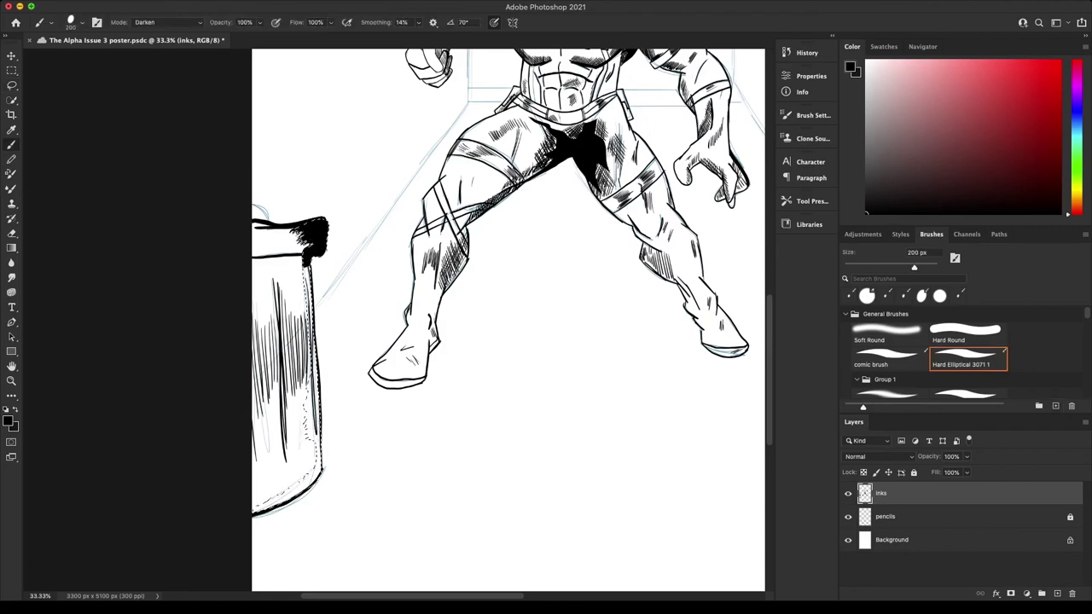
pyautogui.press('super+s')
pyautogui.moveTo(266, 231); pyautogui.dragTo(299, 250)
pyautogui.moveTo(253, 284); pyautogui.dragTo(275, 259)
pyautogui.moveTo(264, 487); pyautogui.dragTo(295, 454)
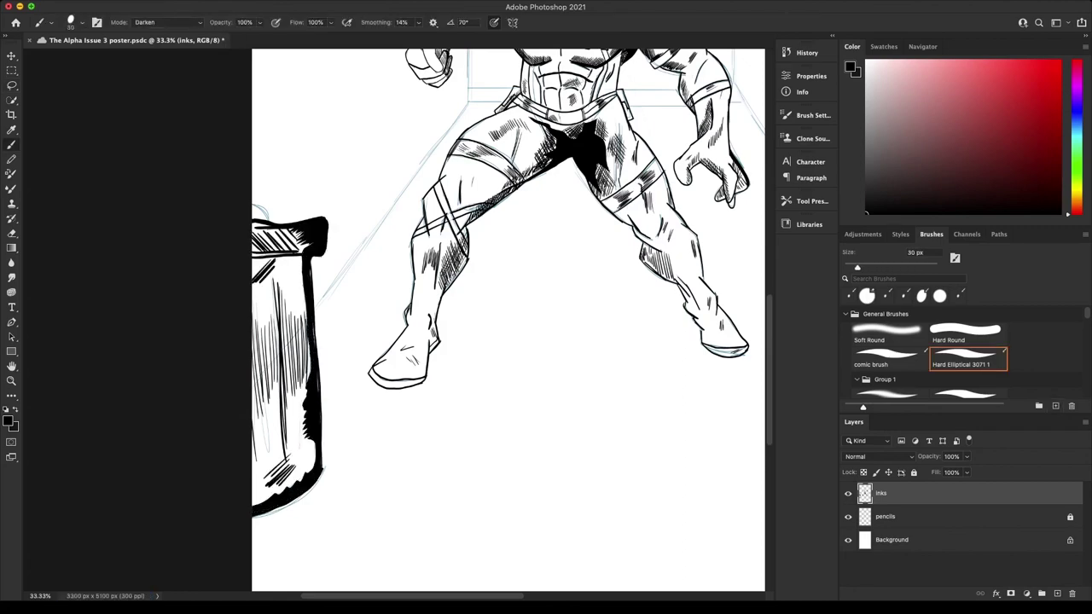
# Save the poster and ink the dumpster's long vertical edge and slanted bottom edge with a 20 px brush.
pyautogui.press('super+minus')
pyautogui.moveTo(538, 183); pyautogui.dragTo(407, 316)
pyautogui.press('super+s')
pyautogui.moveTo(478, 359); pyautogui.dragTo(403, 271)
pyautogui.press('[')
pyautogui.press('[')
pyautogui.moveTo(488, 162)
pyautogui.mouseDown()
pyautogui.moveTo(489, 487)
pyautogui.moveTo(554, 553)
pyautogui.mouseUp()
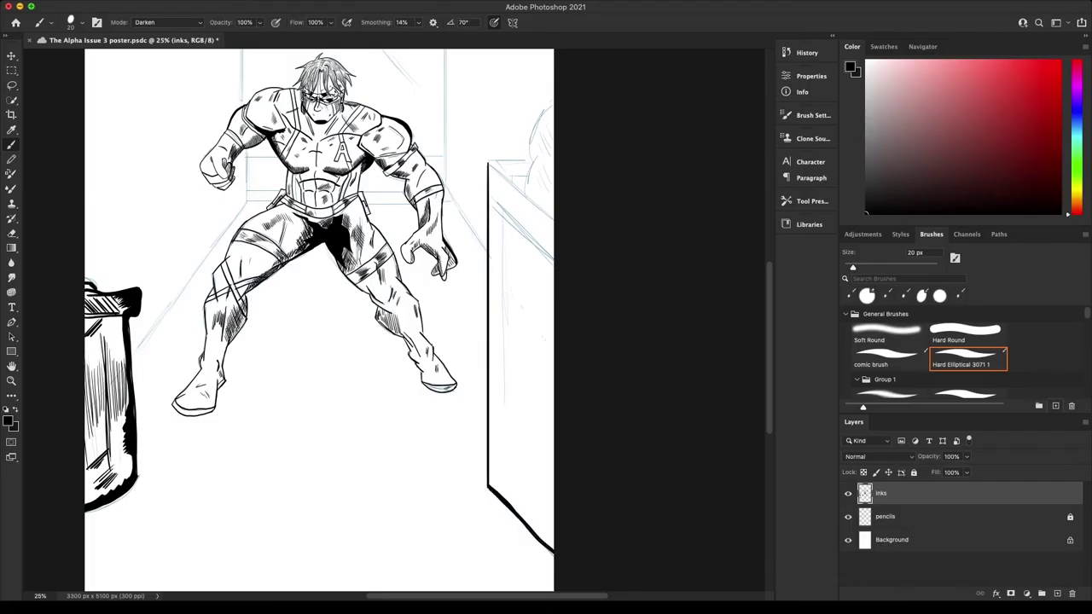
# Hatch cast shadows on the ground beside the inner side of both feet.
pyautogui.moveTo(227, 391); pyautogui.dragTo(218, 410)
pyautogui.moveTo(239, 367); pyautogui.dragTo(218, 404)
pyautogui.moveTo(230, 365); pyautogui.dragTo(224, 379)
pyautogui.moveTo(409, 351); pyautogui.dragTo(401, 368)
pyautogui.moveTo(420, 365); pyautogui.dragTo(404, 388)
# Ink the alley's two vertical wall corners and the slanted floor lines running out from them, and save.
pyautogui.press('super+minus')
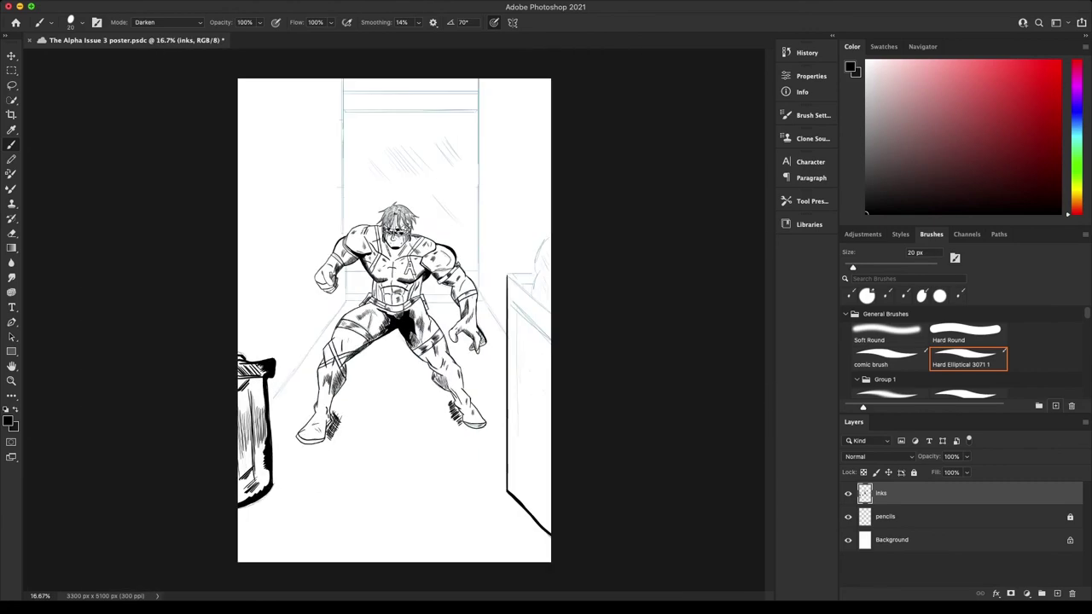
pyautogui.moveTo(480, 79); pyautogui.dragTo(480, 294)
pyautogui.moveTo(343, 79)
pyautogui.mouseDown()
pyautogui.moveTo(346, 291)
pyautogui.moveTo(270, 409)
pyautogui.mouseUp()
pyautogui.press('super+plus')
pyautogui.moveTo(480, 292)
pyautogui.mouseDown()
pyautogui.moveTo(506, 340)
pyautogui.moveTo(411, 336)
pyautogui.mouseUp()
pyautogui.press('super+s')
# Ink the dumpster's upper edges, inset panel lines and side hatching, and outline the garbage bag on top.
pyautogui.moveTo(462, 245); pyautogui.dragTo(528, 309)
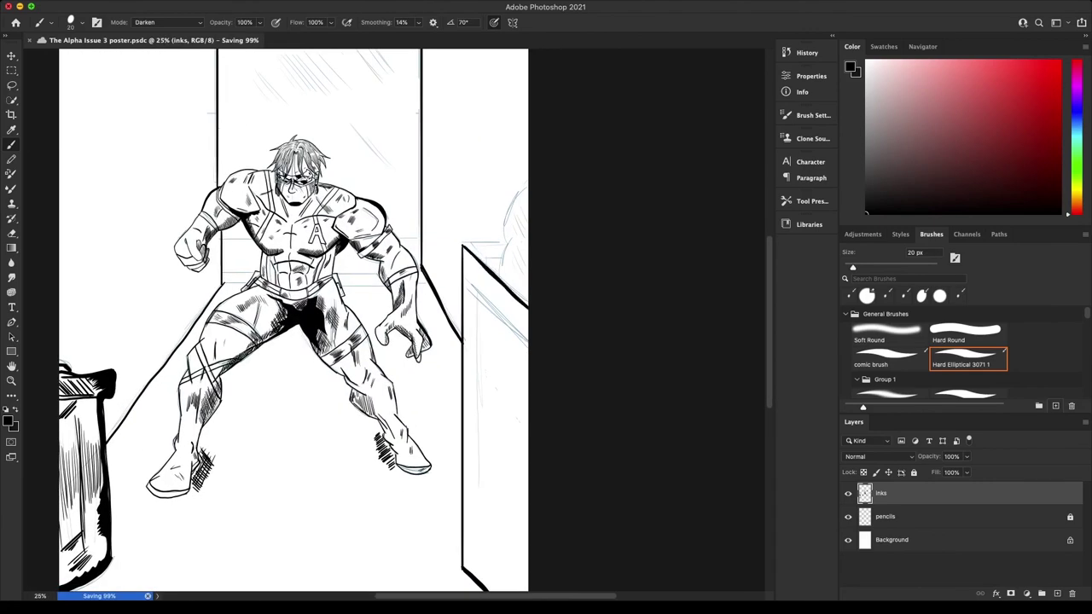
pyautogui.moveTo(471, 287); pyautogui.dragTo(528, 345)
pyautogui.moveTo(470, 288); pyautogui.dragTo(478, 512)
pyautogui.moveTo(497, 368); pyautogui.dragTo(522, 402)
pyautogui.moveTo(463, 245); pyautogui.dragTo(505, 243)
pyautogui.moveTo(487, 260)
pyautogui.mouseDown()
pyautogui.moveTo(501, 259)
pyautogui.moveTo(499, 277)
pyautogui.mouseUp()
# Select the shadow areas of the garbage bag, fill them with solid black, deselect and save.
pyautogui.press('l')
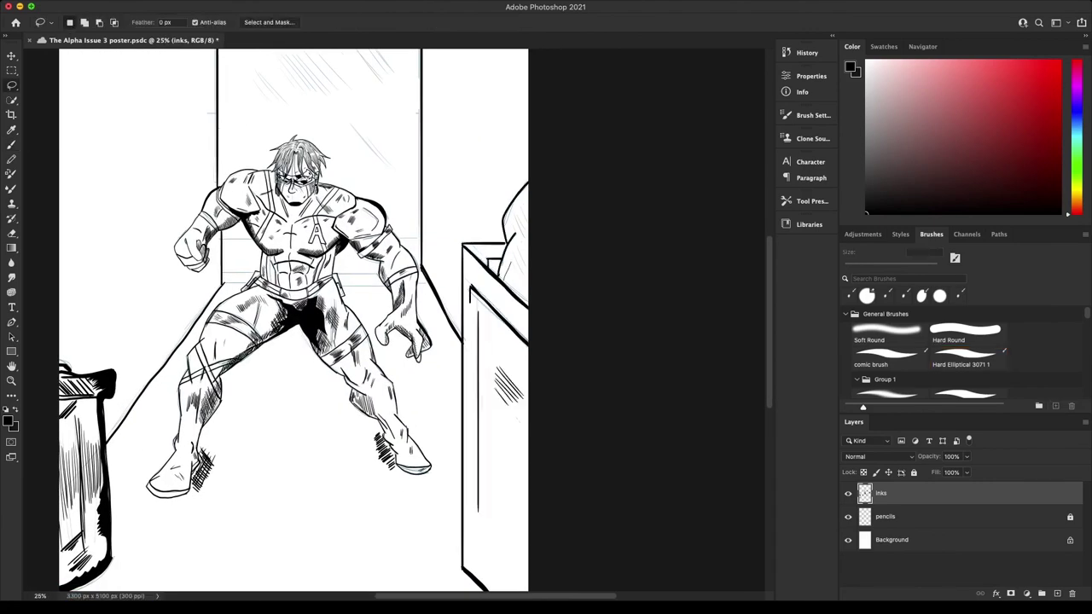
pyautogui.moveTo(527, 198)
pyautogui.mouseDown()
pyautogui.moveTo(525, 302)
pyautogui.moveTo(517, 289)
pyautogui.mouseUp()
pyautogui.press('b')
pyautogui.press('super+d')
pyautogui.press('super+s')
# Hatch the dumpster's opening, add vertical lines and diagonal hatching to the side walls, hatch the ground, and save.
pyautogui.moveTo(469, 246); pyautogui.dragTo(476, 256)
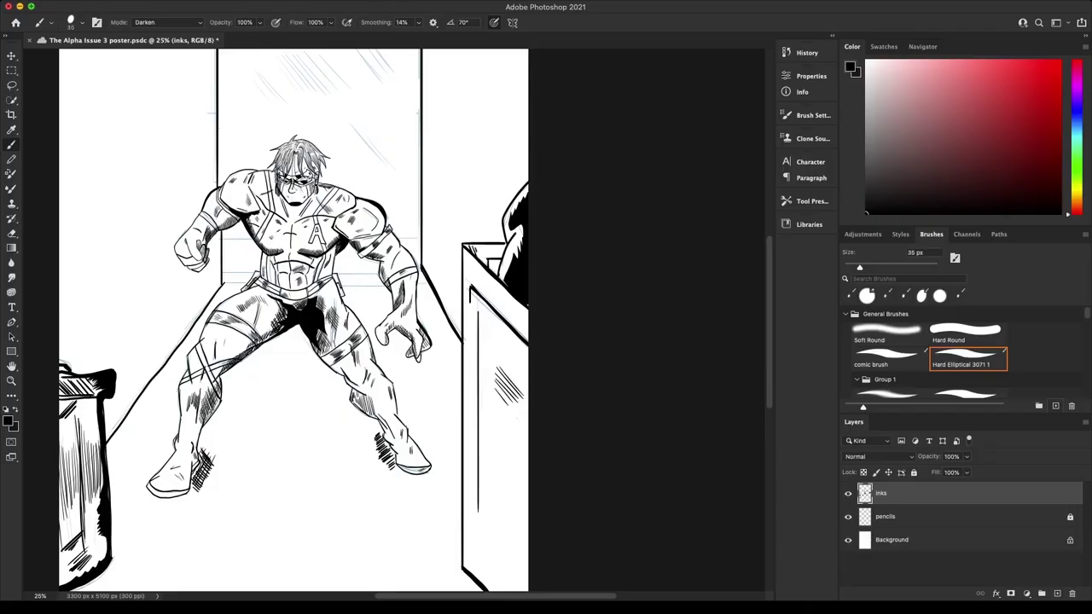
pyautogui.press('super+minus')
pyautogui.press('super+s')
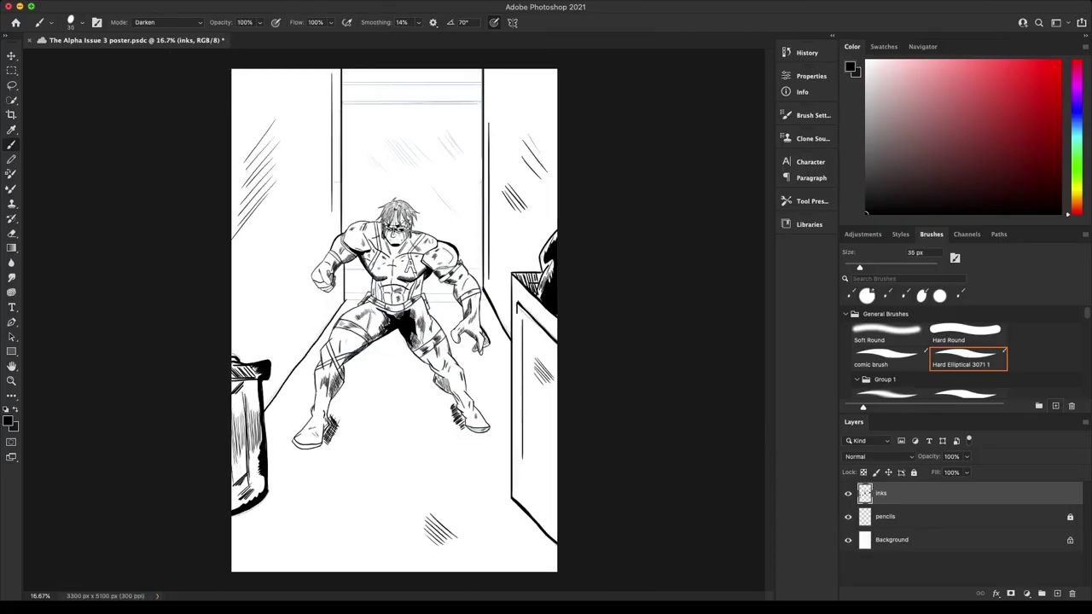
# Ink two horizontal ledge lines across the top of the back wall with a finer brush.
pyautogui.press('super+plus')
pyautogui.scroll(5, 394, 320)
pyautogui.press('[')
pyautogui.press('[')
pyautogui.press('[')
pyautogui.press('[')
pyautogui.moveTo(319, 119); pyautogui.dragTo(521, 111)
pyautogui.moveTo(319, 145); pyautogui.dragTo(521, 145)
# Thicken the back wall's horizontal ledge lines, and add short hatching strokes between them with a 10 px brush.
pyautogui.press('super+plus')
pyautogui.press('super+plus')
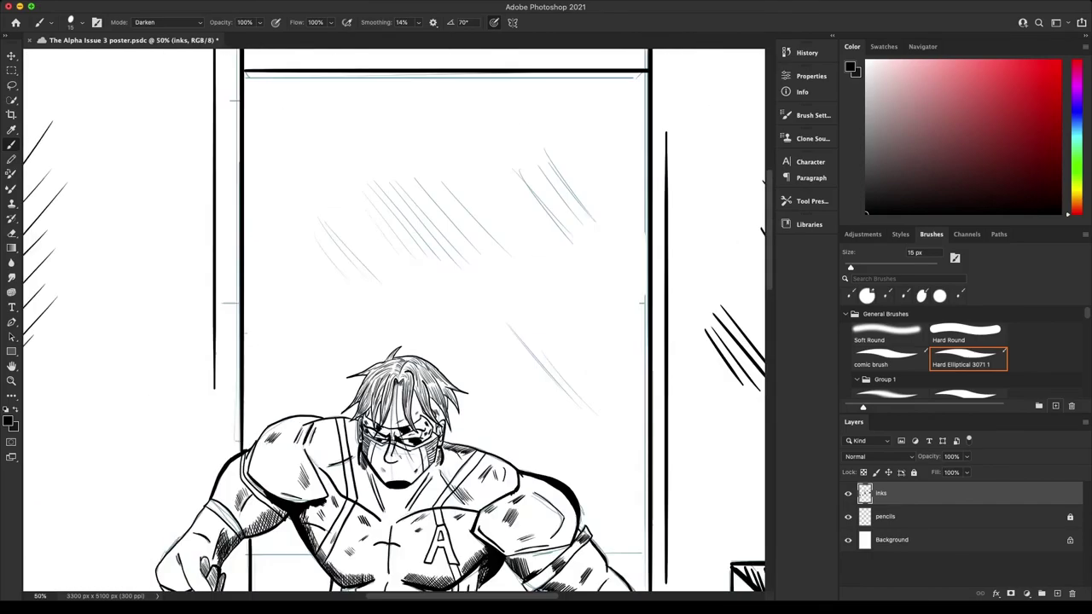
pyautogui.press('super+equal')
pyautogui.press('[')
pyautogui.press('[')
pyautogui.press(']')
pyautogui.press(']')
pyautogui.press(']')
pyautogui.press(']')
pyautogui.moveTo(205, 223); pyautogui.dragTo(733, 217)
pyautogui.press('[')
pyautogui.press('[')
pyautogui.press('[')
pyautogui.press('[')
pyautogui.moveTo(551, 159); pyautogui.dragTo(614, 160)
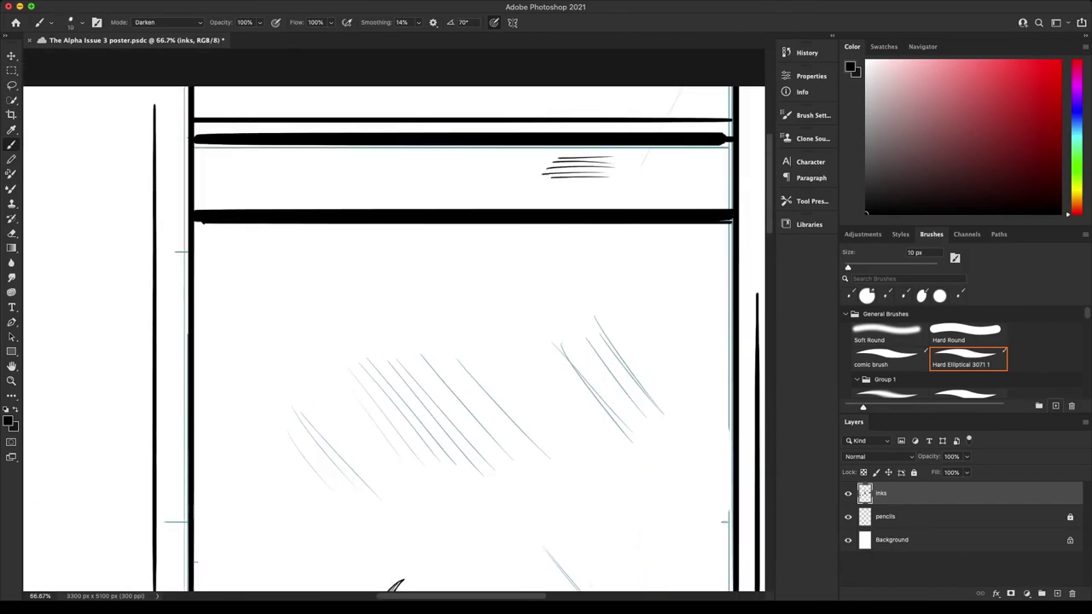
# Save the poster and hide the pencils layer to check the whole inked scene.
pyautogui.press('super+minus')
pyautogui.press('super+minus')
pyautogui.press('super+minus')
pyautogui.press('super+minus')
pyautogui.press('super+s')
pyautogui.press('super+equal')
pyautogui.press('super+equal')
pyautogui.press('super+equal')
pyautogui.press('super+minus')
pyautogui.press('super+minus')
pyautogui.press('super+minus')
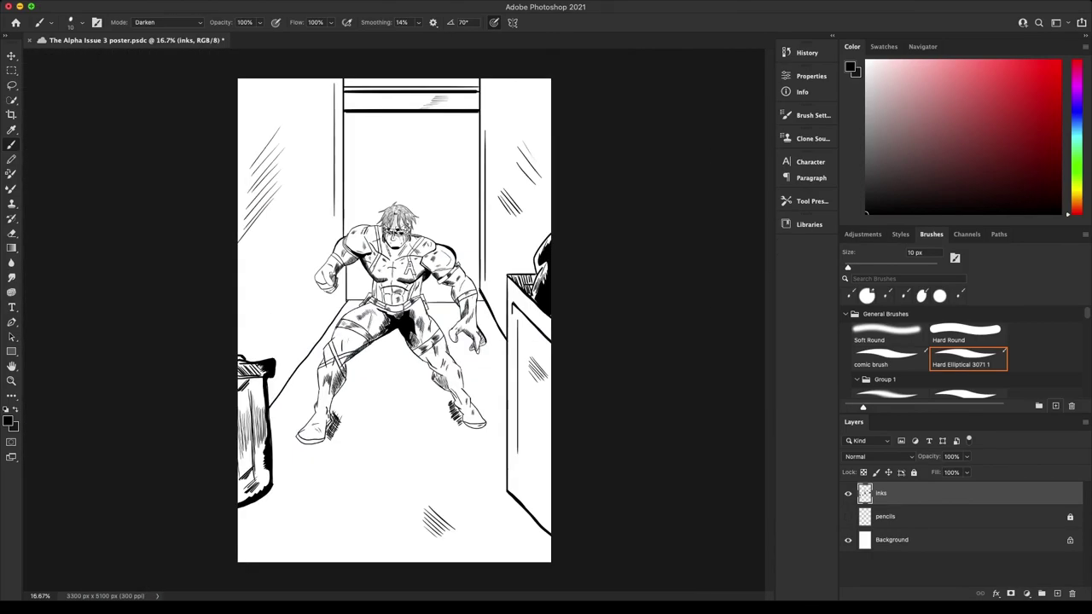
# Show the pencils layer again and ink the patches of diagonal hatching on the back wall with a fine brush.
pyautogui.press('super+equal')
pyautogui.press('super+equal')
pyautogui.press('super+equal')
pyautogui.press('super+equal')
pyautogui.scroll(10, 394, 320)
pyautogui.press('[')
pyautogui.press('[')
pyautogui.moveTo(287, 348); pyautogui.dragTo(337, 408)
pyautogui.moveTo(281, 355); pyautogui.dragTo(328, 415)
pyautogui.moveTo(301, 336); pyautogui.dragTo(381, 421)
pyautogui.moveTo(570, 283); pyautogui.dragTo(633, 362)
# Ink the three upper horizontal brick-course lines across the back wall with a 15 px brush.
pyautogui.press('super+minus')
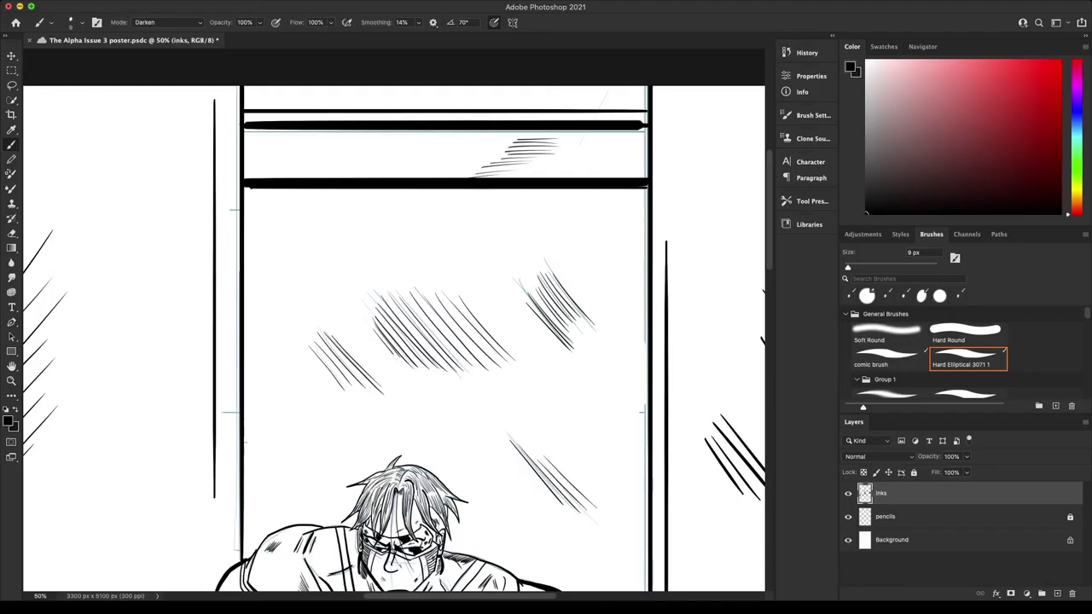
pyautogui.press(']')
pyautogui.press(']')
pyautogui.press(']')
pyautogui.moveTo(244, 228); pyautogui.dragTo(646, 228)
pyautogui.moveTo(244, 287); pyautogui.dragTo(601, 288)
pyautogui.press('super+z')
pyautogui.moveTo(244, 269); pyautogui.dragTo(648, 269)
pyautogui.moveTo(244, 312); pyautogui.dragTo(648, 311)
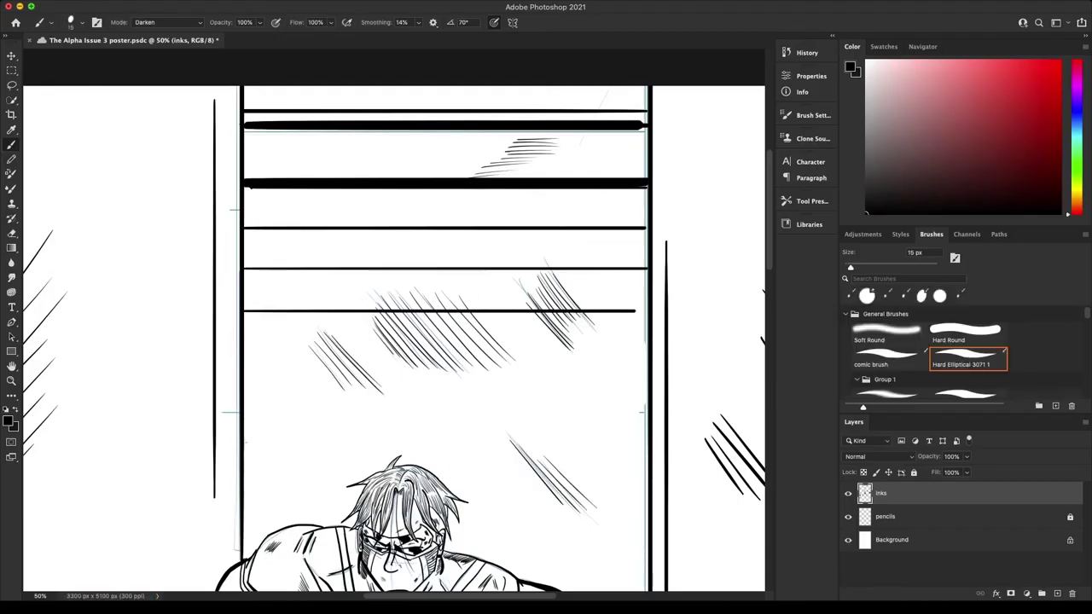
# Continue the horizontal brick-course lines down the back wall to the hero's head, breaking the lowest one behind his hair.
pyautogui.moveTo(244, 356); pyautogui.dragTo(648, 357)
pyautogui.moveTo(244, 409); pyautogui.dragTo(648, 409)
pyautogui.moveTo(244, 442); pyautogui.dragTo(647, 442)
pyautogui.press('super+z')
pyautogui.moveTo(244, 489); pyautogui.dragTo(362, 489)
pyautogui.moveTo(449, 493); pyautogui.dragTo(604, 496)
pyautogui.press('super+z')
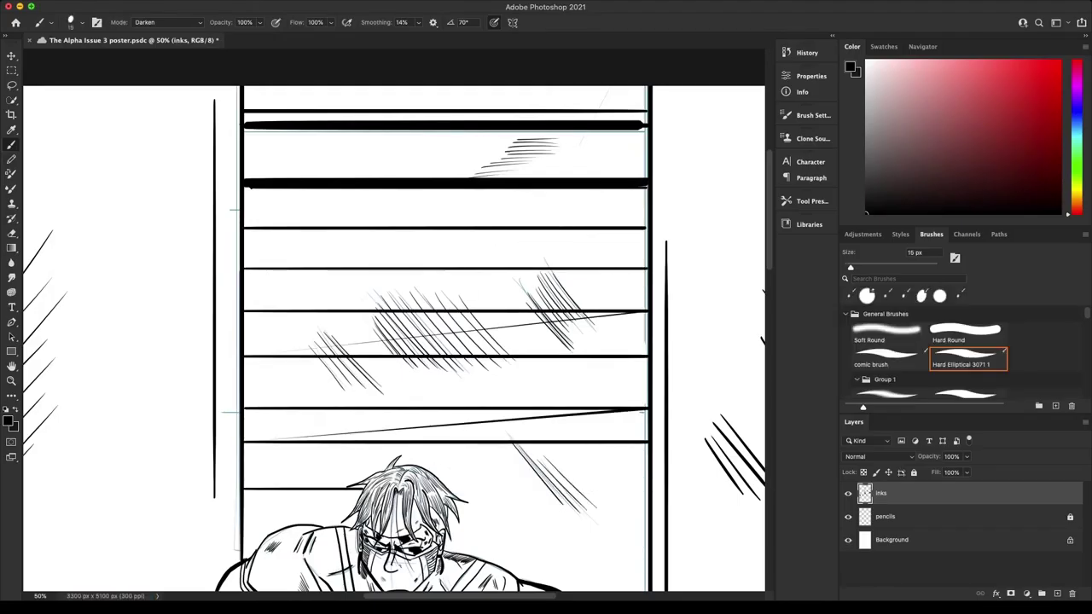
# Ink the first vertical joint in the top brick row and hatch shading along that brick's lower and side edges.
pyautogui.press('super+minus')
pyautogui.press('super+equal')
pyautogui.press('super+equal')
pyautogui.press('super+equal')
pyautogui.moveTo(250, 111); pyautogui.dragTo(251, 189)
pyautogui.moveTo(95, 173); pyautogui.dragTo(110, 187)
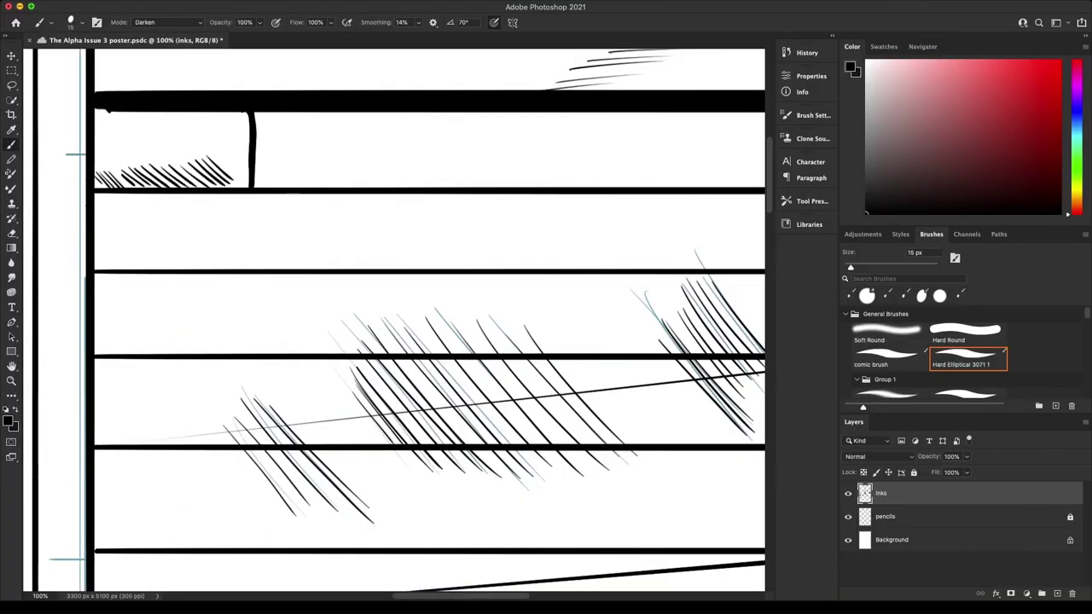
pyautogui.moveTo(220, 122); pyautogui.dragTo(242, 145)
# Divide the second brick row into bricks with four staggered vertical joints.
pyautogui.moveTo(350, 195); pyautogui.dragTo(353, 269)
pyautogui.moveTo(175, 194); pyautogui.dragTo(173, 270)
pyautogui.moveTo(561, 195); pyautogui.dragTo(556, 270)
pyautogui.moveTo(747, 194); pyautogui.dragTo(751, 270)
# Complete the top row's vertical joints and hatch shading on the remaining bricks of the upper two rows.
pyautogui.press('super+minus')
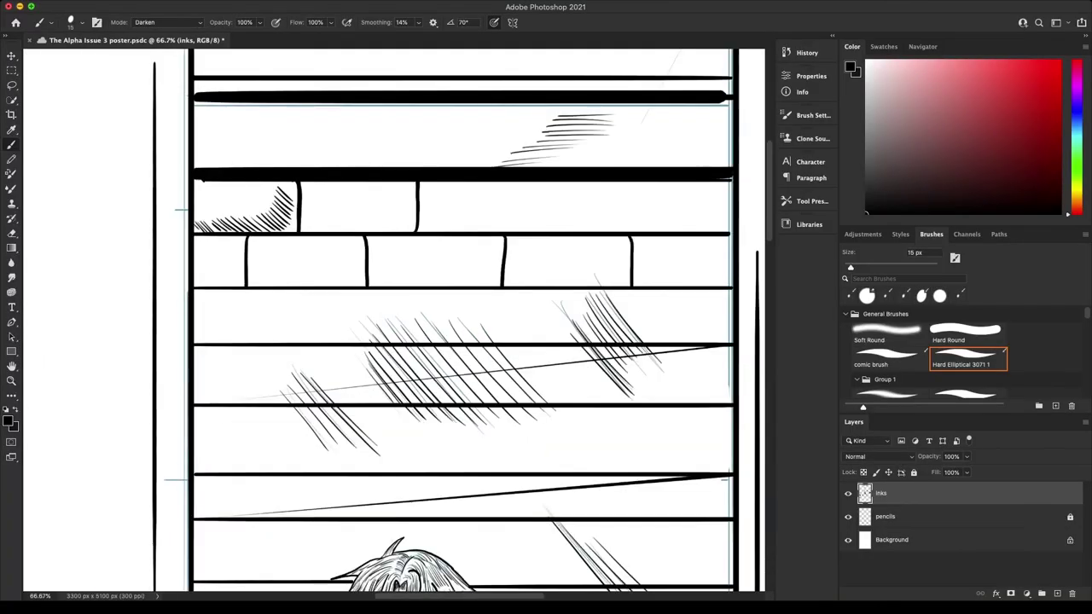
pyautogui.moveTo(307, 227)
pyautogui.mouseDown()
pyautogui.moveTo(408, 209)
pyautogui.moveTo(718, 213)
pyautogui.mouseUp()
pyautogui.moveTo(635, 281); pyautogui.dragTo(712, 265)
pyautogui.moveTo(509, 279); pyautogui.dragTo(617, 272)
pyautogui.moveTo(386, 280); pyautogui.dragTo(485, 259)
pyautogui.moveTo(251, 282); pyautogui.dragTo(355, 244)
pyautogui.moveTo(198, 285); pyautogui.dragTo(244, 263)
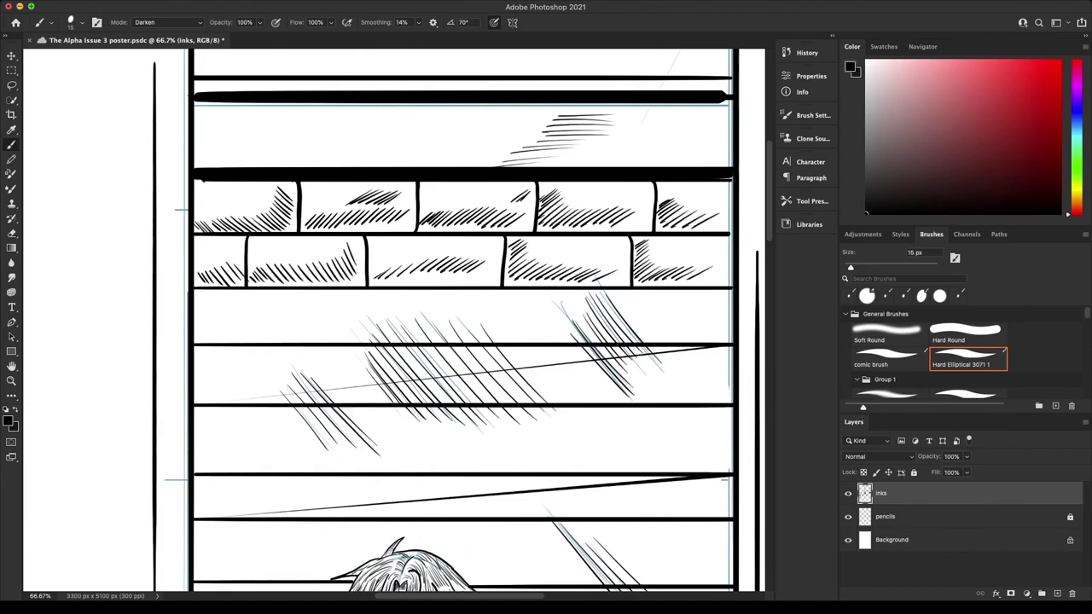
# Save the poster and ink the leftmost vertical joint in the back wall's third brick row.
pyautogui.press('super+minus')
pyautogui.press('super+minus')
pyautogui.press('super+minus')
pyautogui.press('super+minus')
pyautogui.press('super+s')
pyautogui.scroll(3, 395, 117)
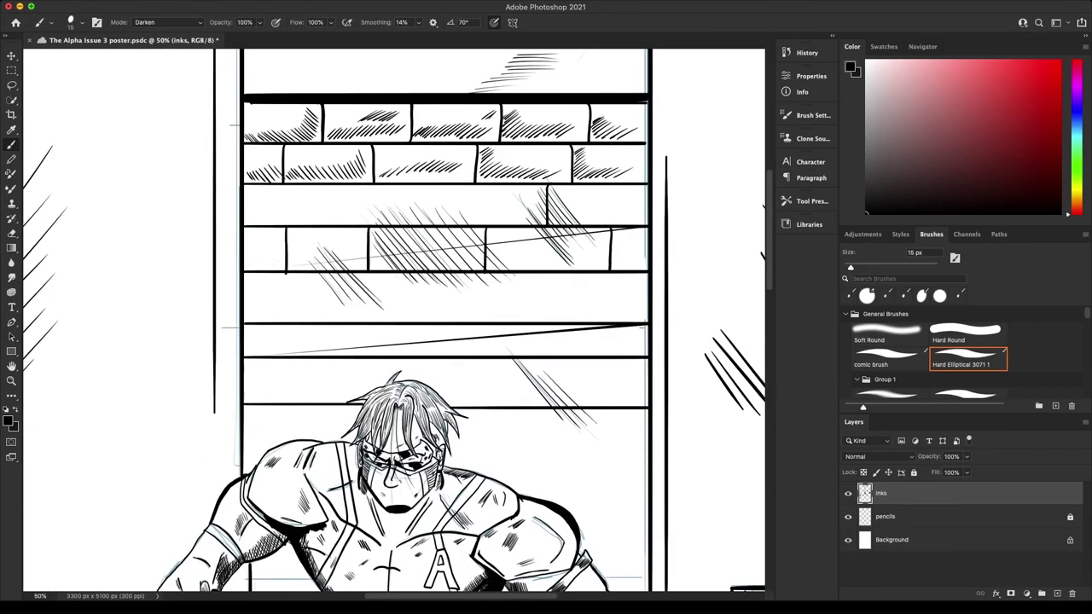
pyautogui.moveTo(257, 187); pyautogui.dragTo(257, 225)
# Hatch shading on the middle and right bricks of the back wall's third row.
pyautogui.press('super+minus')
pyautogui.press('super+minus')
pyautogui.press('super+plus')
pyautogui.press('super+plus')
pyautogui.press('super+plus')
pyautogui.moveTo(340, 186); pyautogui.dragTo(391, 151)
pyautogui.press('super+minus')
pyautogui.moveTo(468, 196)
pyautogui.mouseDown()
pyautogui.moveTo(493, 215)
pyautogui.moveTo(488, 194)
pyautogui.mouseUp()
pyautogui.moveTo(561, 201); pyautogui.dragTo(634, 210)
# Hatch shading across the fourth row's bricks and on the remaining left brick of the third row.
pyautogui.moveTo(495, 241); pyautogui.dragTo(582, 254)
pyautogui.moveTo(496, 261); pyautogui.dragTo(563, 268)
pyautogui.moveTo(628, 239); pyautogui.dragTo(642, 262)
pyautogui.moveTo(403, 249); pyautogui.dragTo(464, 268)
pyautogui.moveTo(266, 208); pyautogui.dragTo(341, 198)
pyautogui.moveTo(247, 266); pyautogui.dragTo(277, 232)
pyautogui.moveTo(302, 246)
pyautogui.mouseDown()
pyautogui.moveTo(326, 236)
pyautogui.moveTo(330, 298)
pyautogui.mouseUp()
# Ink vertical joints dividing the middle and right part of the fifth brick row.
pyautogui.press('super+minus')
pyautogui.press('super+minus')
pyautogui.press('super+minus')
pyautogui.press('super+plus')
pyautogui.press('super+plus')
pyautogui.press('super+plus')
pyautogui.press('super+plus')
pyautogui.moveTo(473, 234); pyautogui.dragTo(475, 298)
pyautogui.moveTo(599, 234); pyautogui.dragTo(596, 298)
# Hatch diagonal shading on the bricks of the fifth row from left to right.
pyautogui.moveTo(196, 295)
pyautogui.mouseDown()
pyautogui.moveTo(289, 273)
pyautogui.moveTo(311, 247)
pyautogui.mouseUp()
pyautogui.moveTo(341, 273); pyautogui.dragTo(392, 250)
pyautogui.moveTo(386, 282); pyautogui.dragTo(442, 261)
pyautogui.moveTo(523, 278); pyautogui.dragTo(572, 244)
pyautogui.moveTo(485, 293); pyautogui.dragTo(494, 273)
pyautogui.moveTo(528, 297); pyautogui.dragTo(575, 261)
pyautogui.moveTo(602, 299); pyautogui.dragTo(665, 276)
pyautogui.scroll(-4, 385, 75)
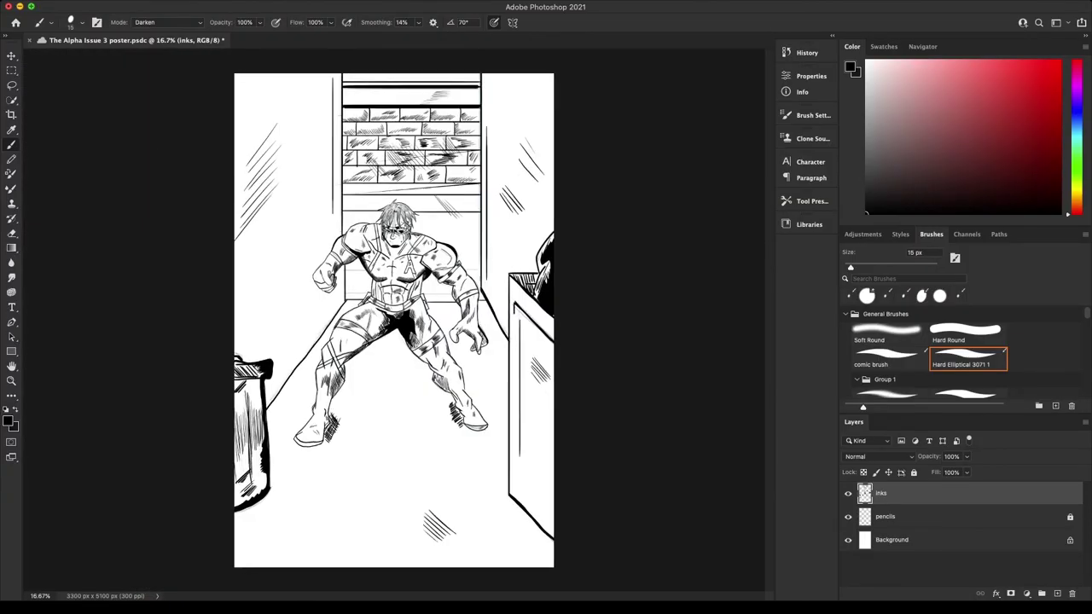
pyautogui.scroll(3, 386, 75)
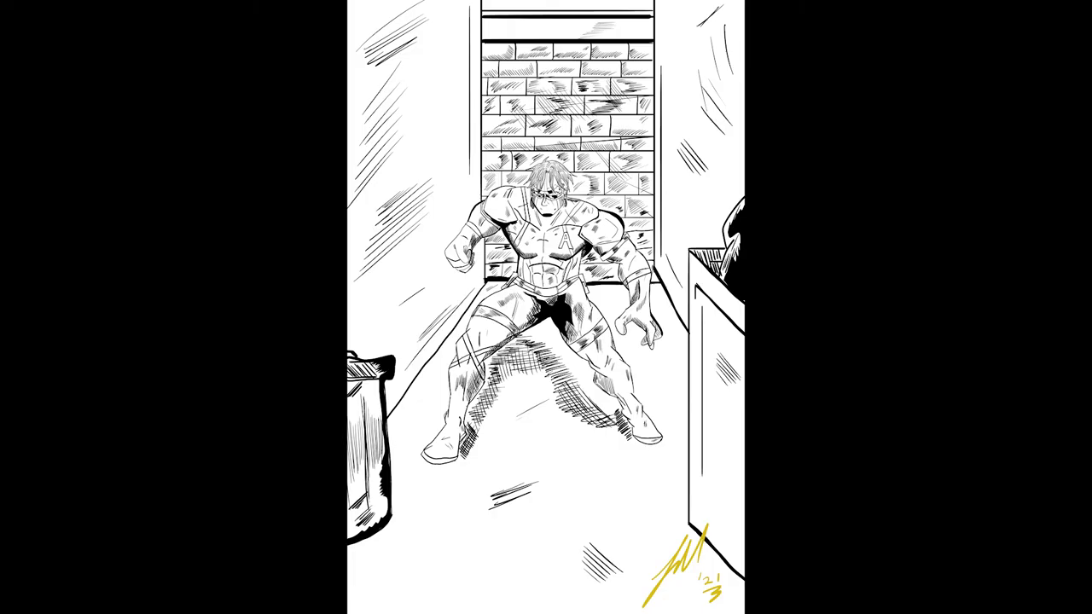